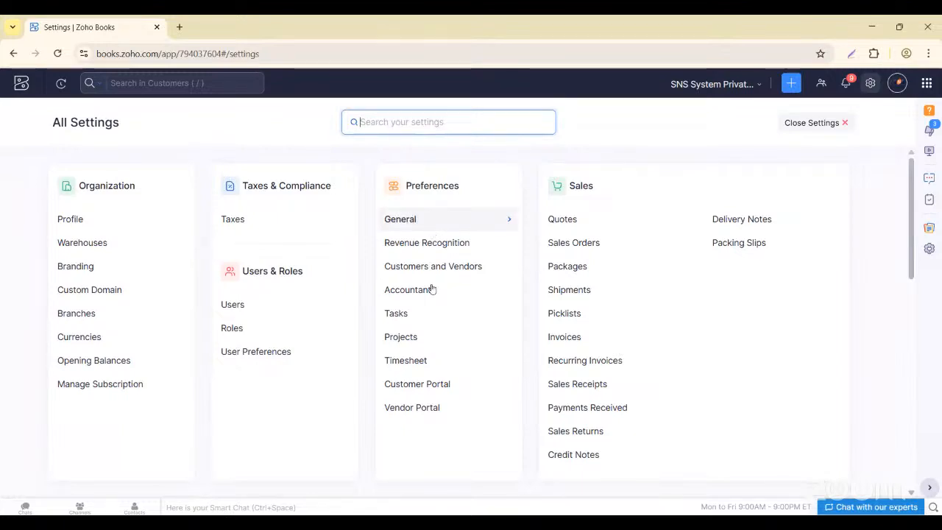
- Open Customer Portal preferences and scroll through its banner message, payment and sign-up options
{"action": "scroll", "coordinate": [430, 289], "scroll_direction": "down", "scroll_amount": 1}
{"action": "left_click", "coordinate": [442, 313]}
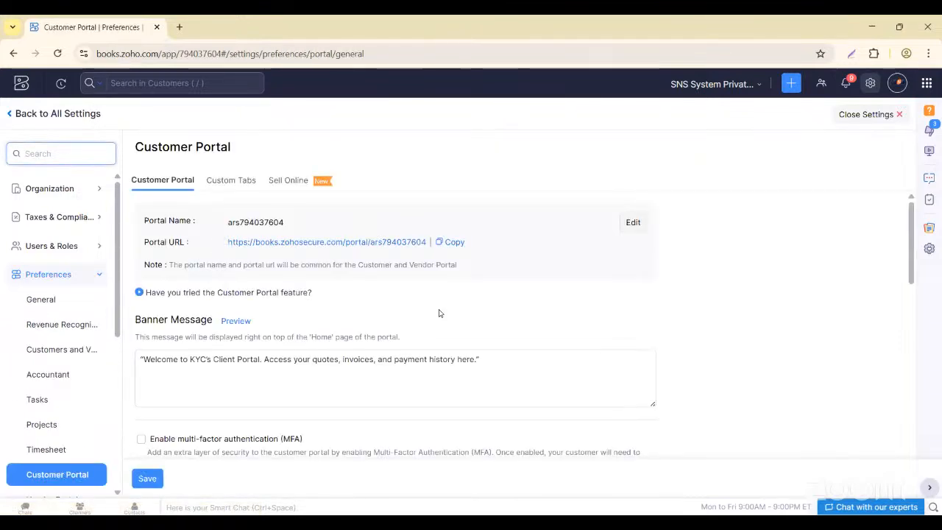
{"action": "scroll", "coordinate": [268, 329], "scroll_direction": "down", "scroll_amount": 2}
{"action": "scroll", "coordinate": [268, 329], "scroll_direction": "down", "scroll_amount": 1}
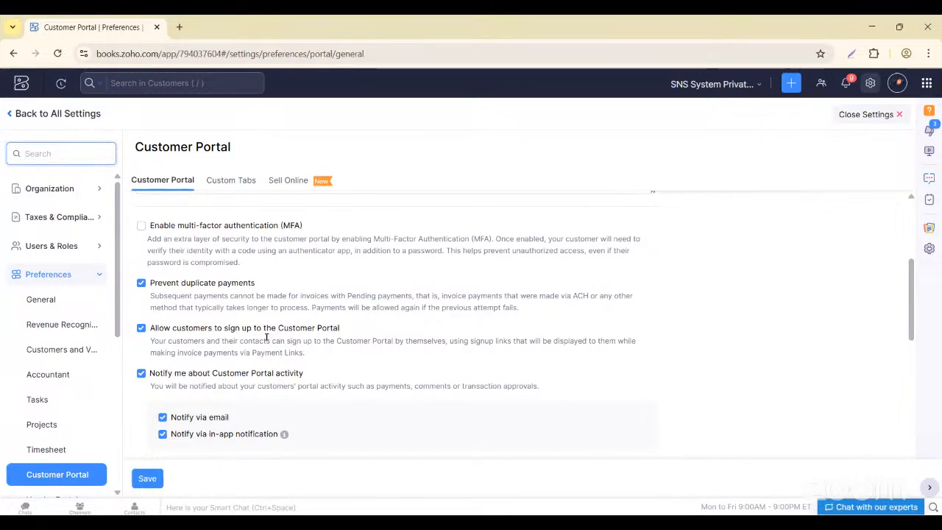
{"action": "scroll", "coordinate": [237, 321], "scroll_direction": "up", "scroll_amount": 4}
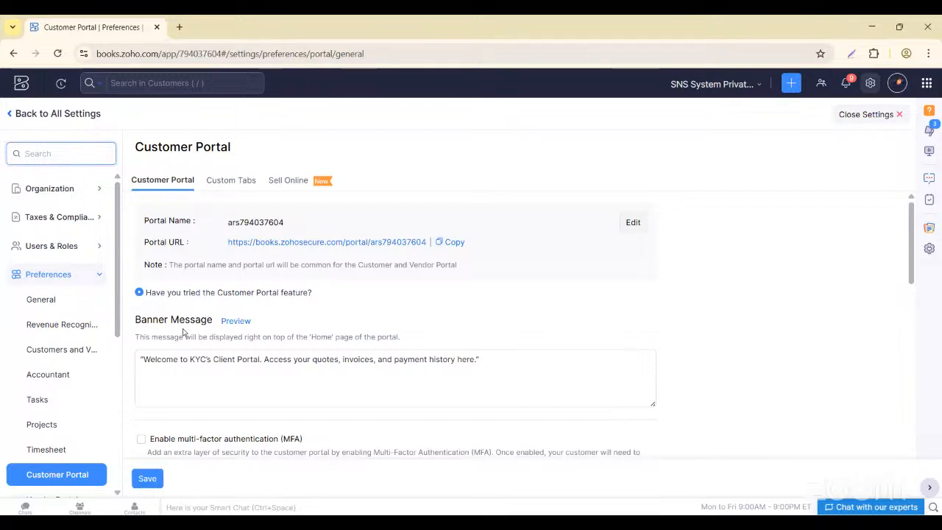
{"action": "scroll", "coordinate": [183, 332], "scroll_direction": "down", "scroll_amount": 2}
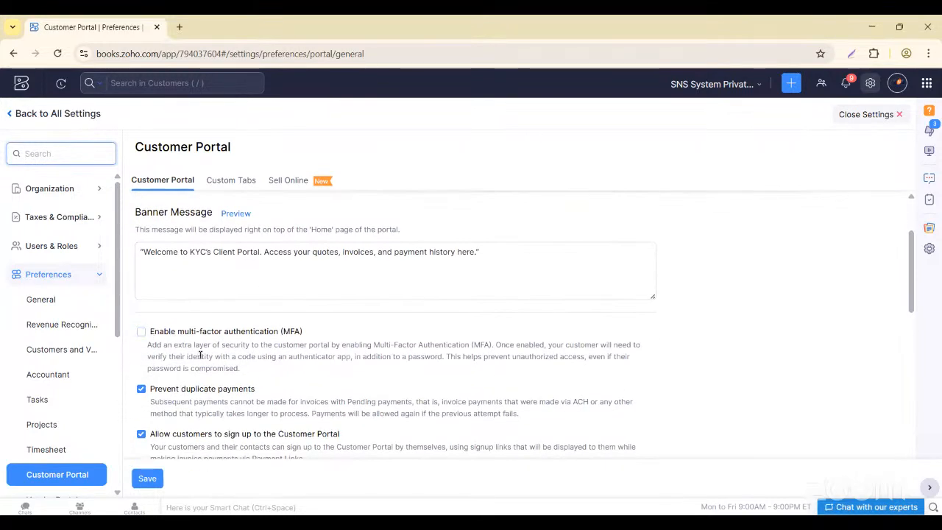
{"action": "scroll", "coordinate": [199, 353], "scroll_direction": "down", "scroll_amount": 1}
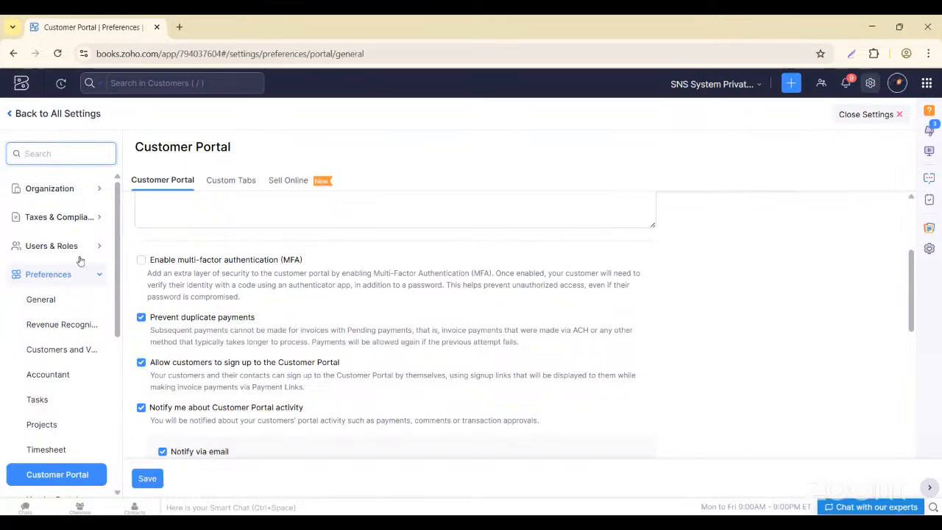
{"action": "scroll", "coordinate": [136, 306], "scroll_direction": "up", "scroll_amount": 2}
- Check the banner message, then toggle 'Display credit notes in the portal' on and back off
{"action": "left_click", "coordinate": [139, 300]}
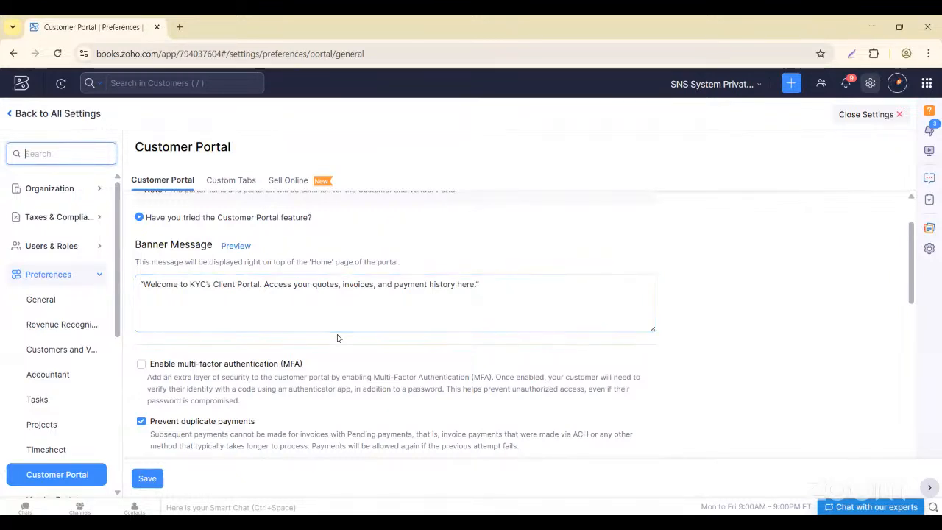
{"action": "scroll", "coordinate": [336, 337], "scroll_direction": "down", "scroll_amount": 3}
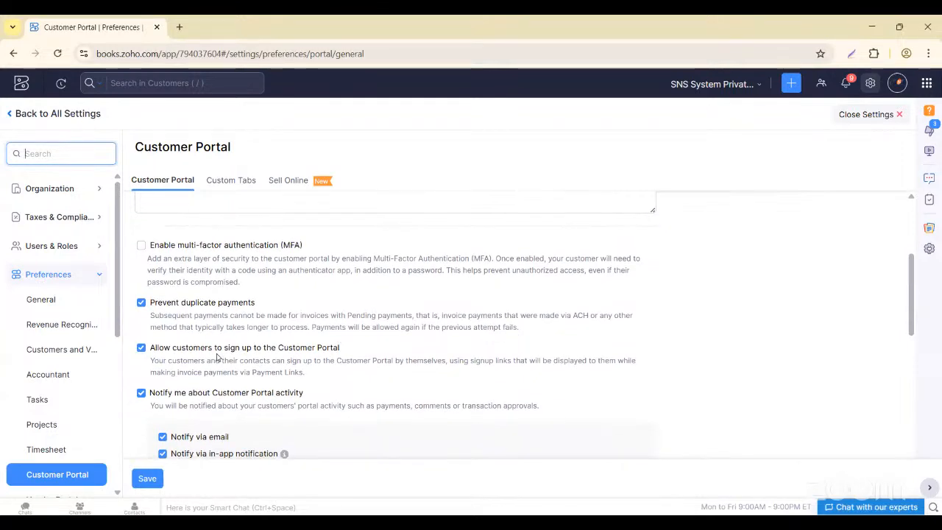
{"action": "scroll", "coordinate": [217, 357], "scroll_direction": "down", "scroll_amount": 2}
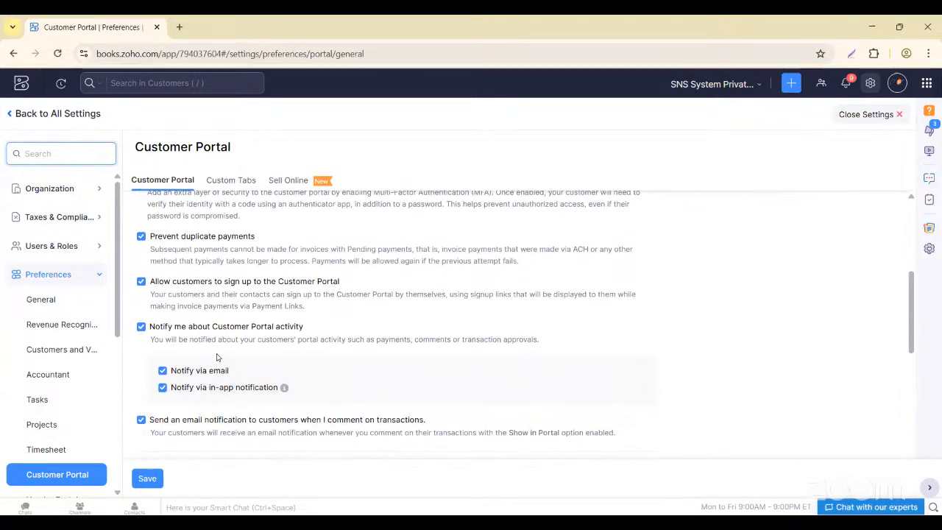
{"action": "scroll", "coordinate": [216, 358], "scroll_direction": "down", "scroll_amount": 4}
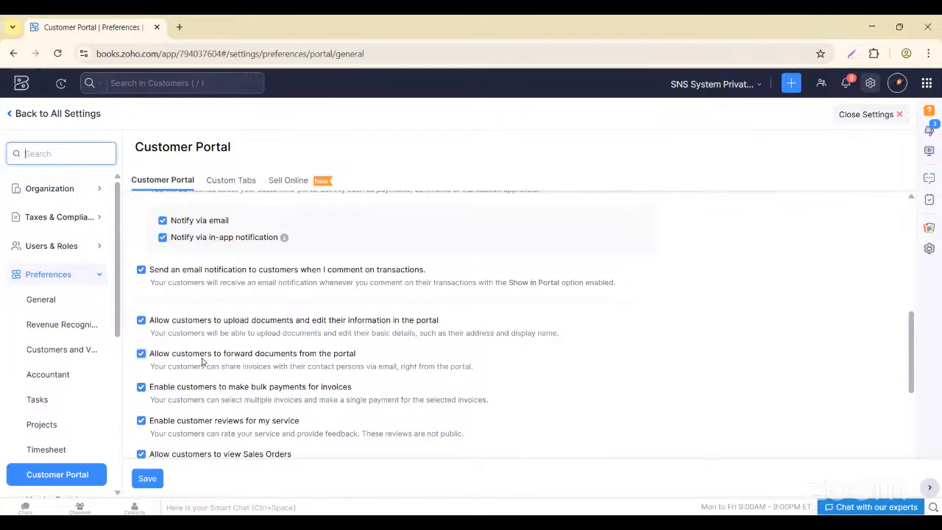
{"action": "scroll", "coordinate": [183, 354], "scroll_direction": "down", "scroll_amount": 2}
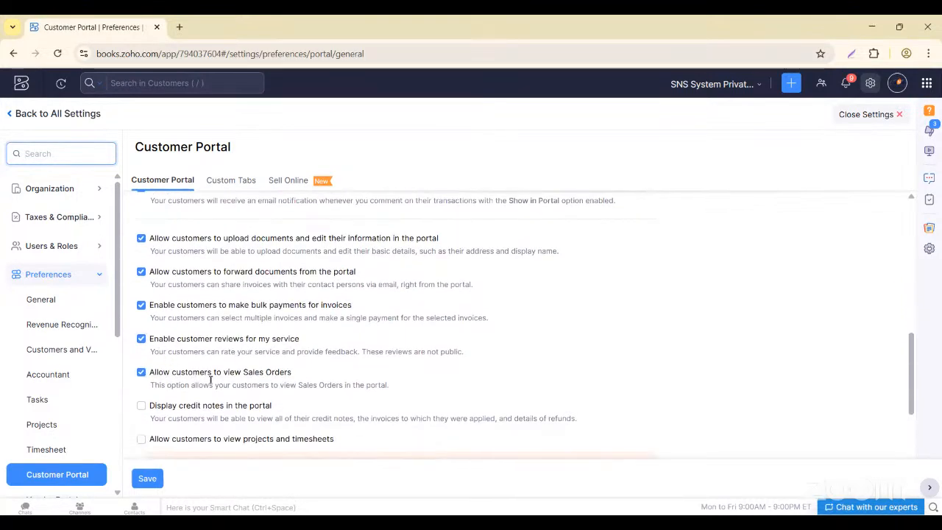
{"action": "scroll", "coordinate": [206, 378], "scroll_direction": "down", "scroll_amount": 1}
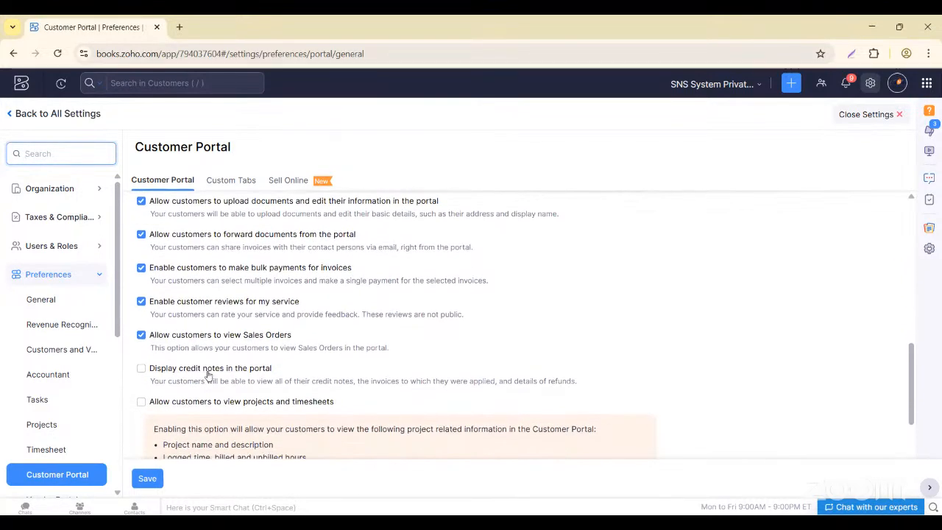
{"action": "left_click", "coordinate": [141, 371]}
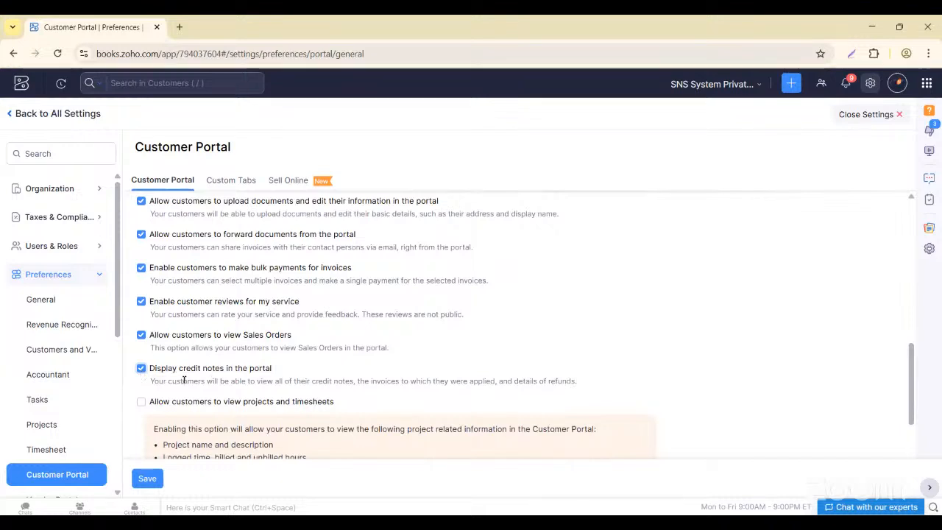
{"action": "left_click", "coordinate": [141, 371]}
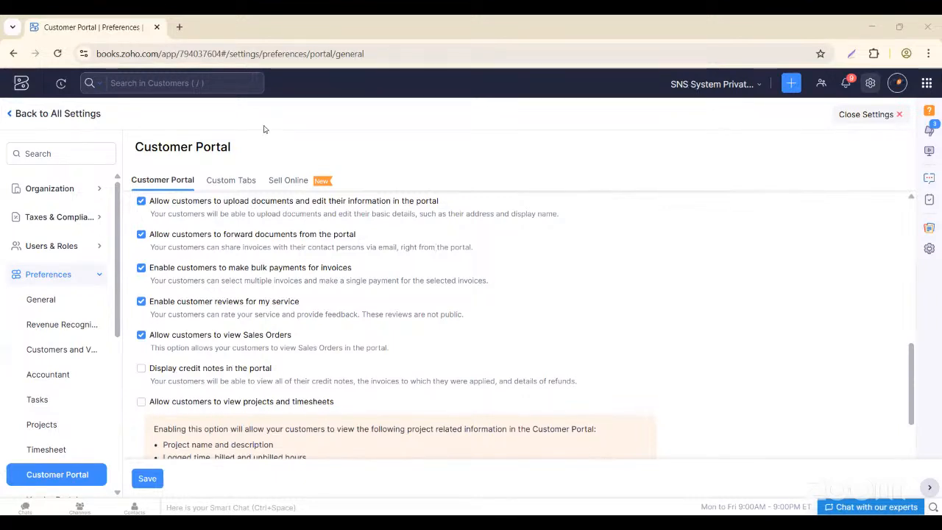
- Go back to All Settings and open Email Notifications under Reminders & Notifications
{"action": "left_click", "coordinate": [11, 114]}
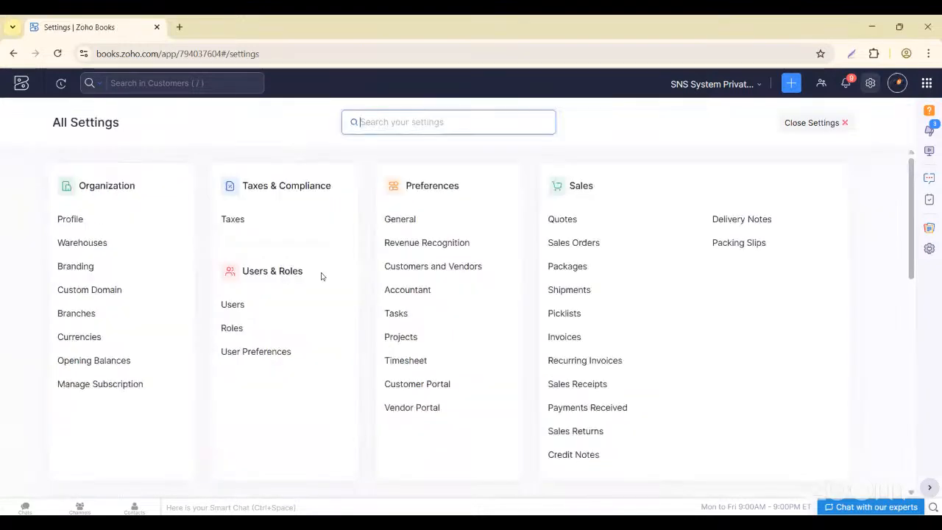
{"action": "scroll", "coordinate": [306, 334], "scroll_direction": "down", "scroll_amount": 4}
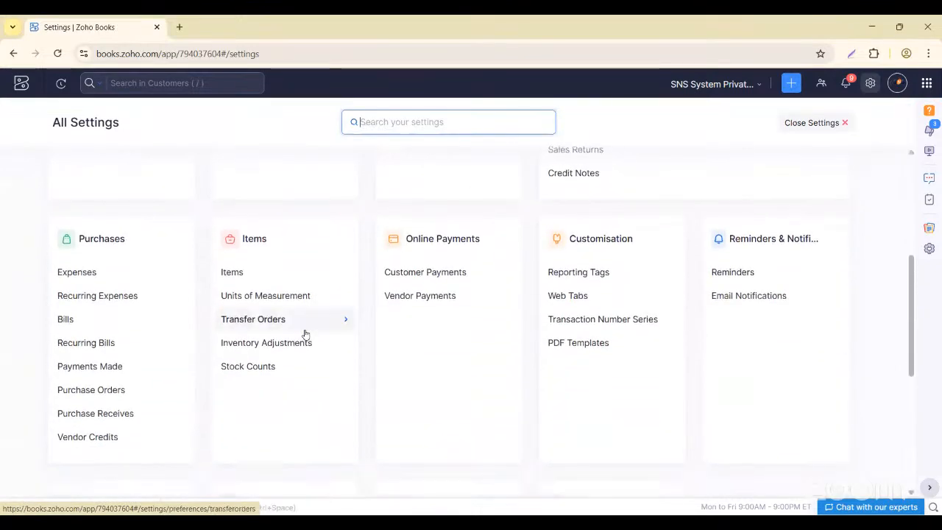
{"action": "left_click", "coordinate": [735, 296]}
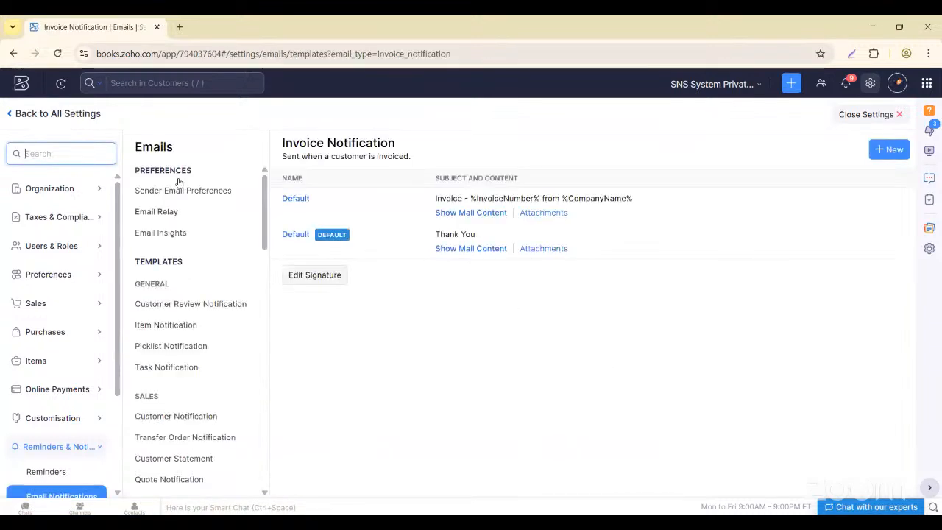
- Select Invoice Notification in the Emails list to show its templates
{"action": "scroll", "coordinate": [199, 309], "scroll_direction": "down", "scroll_amount": 1}
{"action": "scroll", "coordinate": [217, 250], "scroll_direction": "up", "scroll_amount": 1}
{"action": "scroll", "coordinate": [163, 391], "scroll_direction": "down", "scroll_amount": 12}
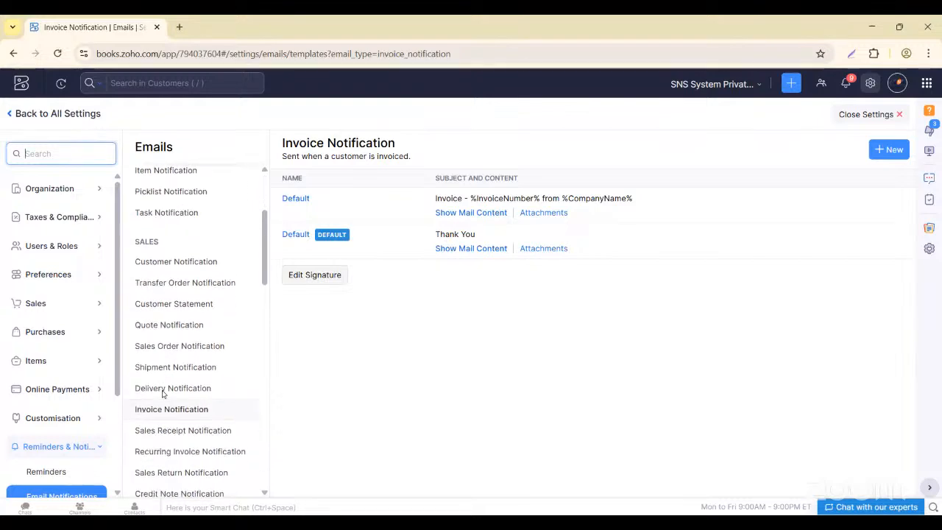
{"action": "scroll", "coordinate": [163, 391], "scroll_direction": "up", "scroll_amount": 12}
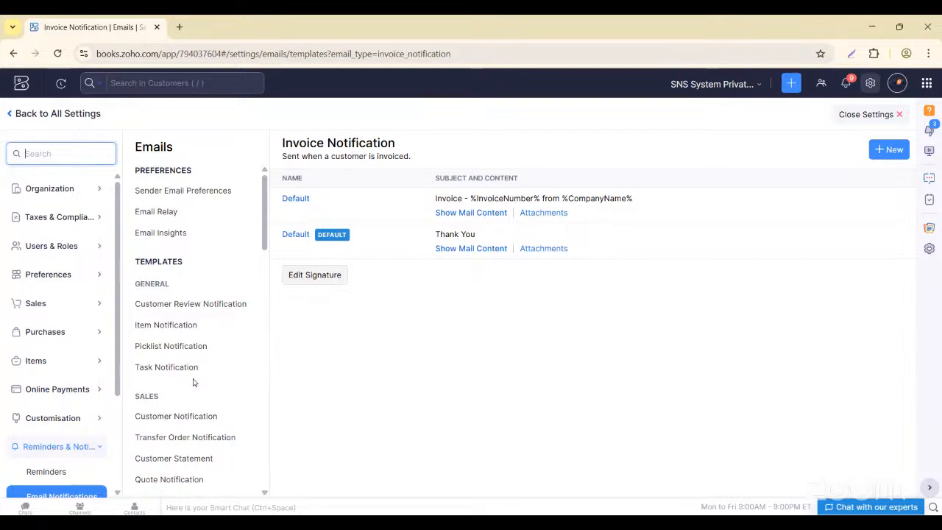
{"action": "scroll", "coordinate": [193, 379], "scroll_direction": "down", "scroll_amount": 2}
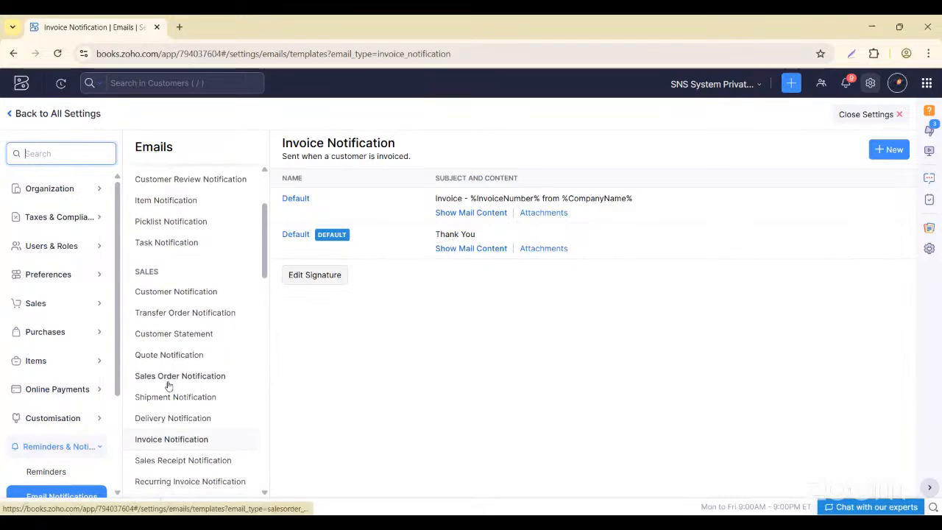
{"action": "left_click", "coordinate": [171, 440]}
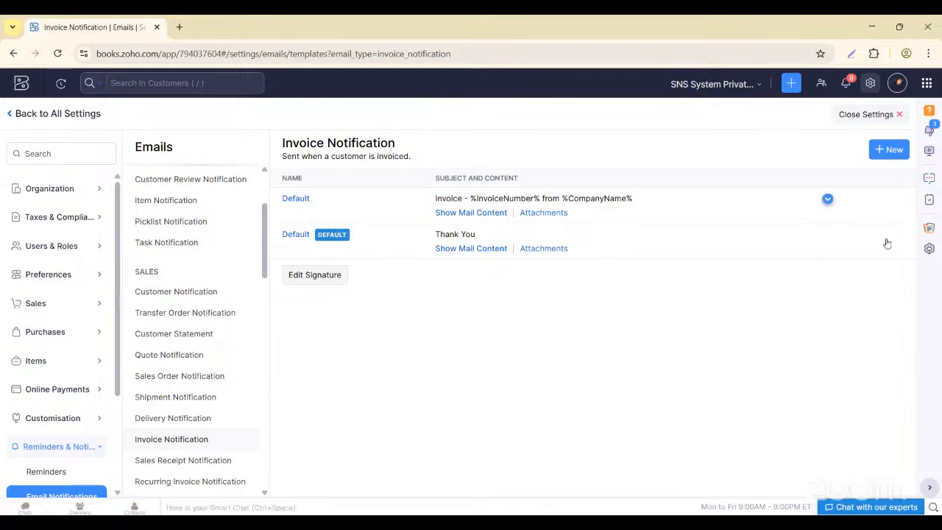
- Edit the first Default Invoice Notification template and scroll its body down to the sign-off
{"action": "left_click", "coordinate": [827, 199]}
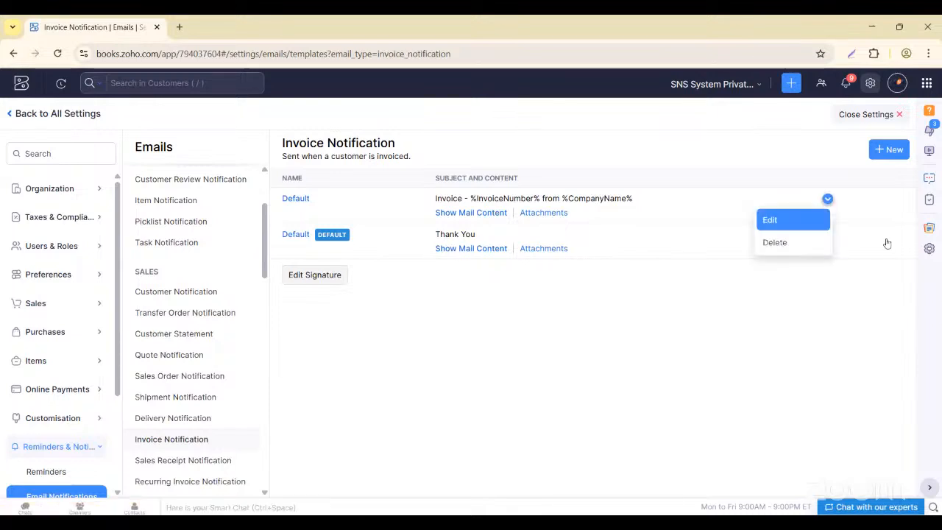
{"action": "left_click", "coordinate": [782, 221]}
{"action": "scroll", "coordinate": [636, 334], "scroll_direction": "down", "scroll_amount": 2}
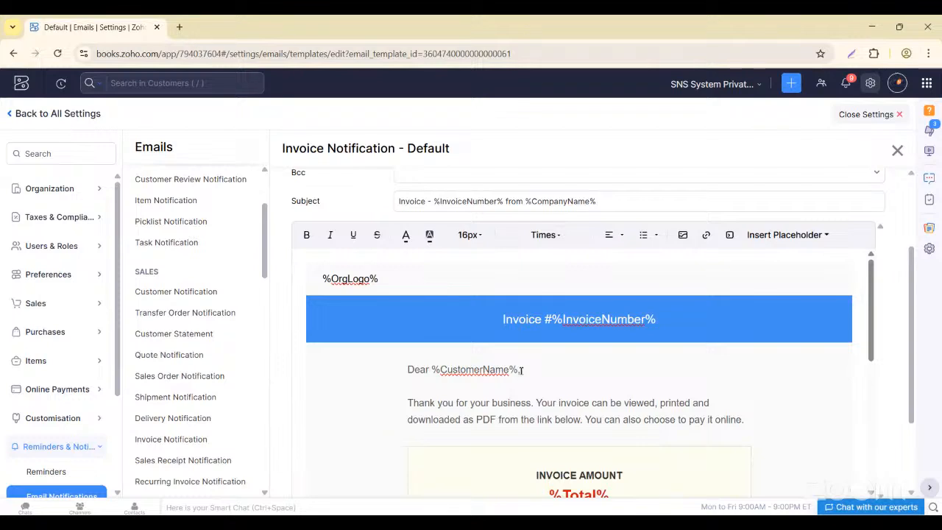
{"action": "scroll", "coordinate": [521, 371], "scroll_direction": "down", "scroll_amount": 3}
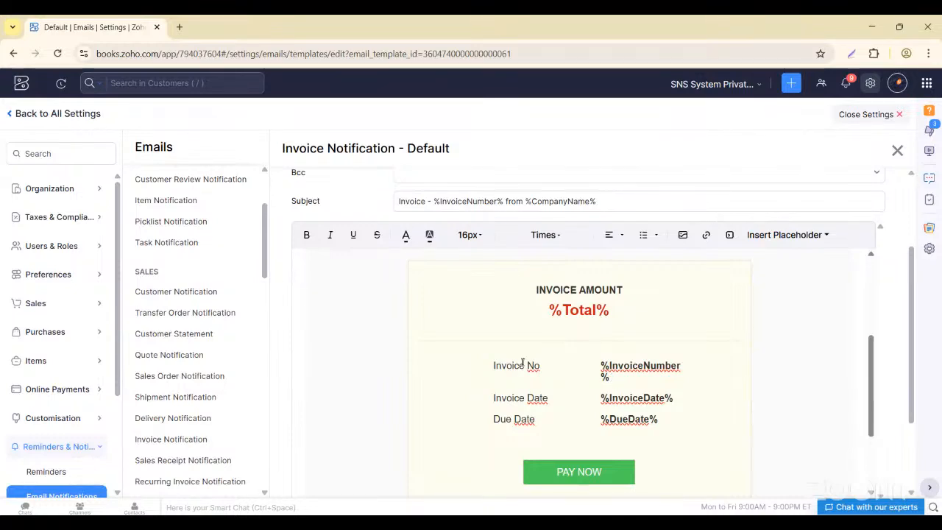
{"action": "scroll", "coordinate": [553, 378], "scroll_direction": "down", "scroll_amount": 2}
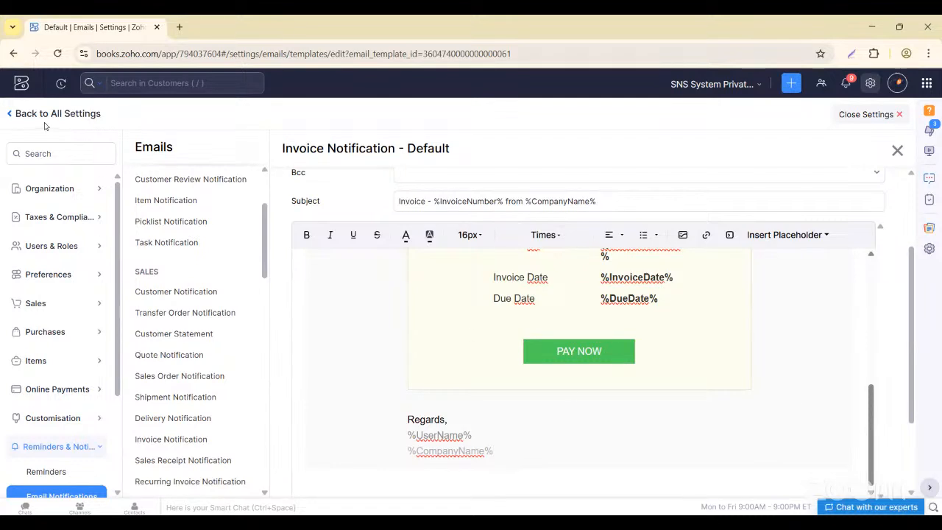
- Leave settings and open the Sales > Customers list
{"action": "left_click", "coordinate": [11, 114]}
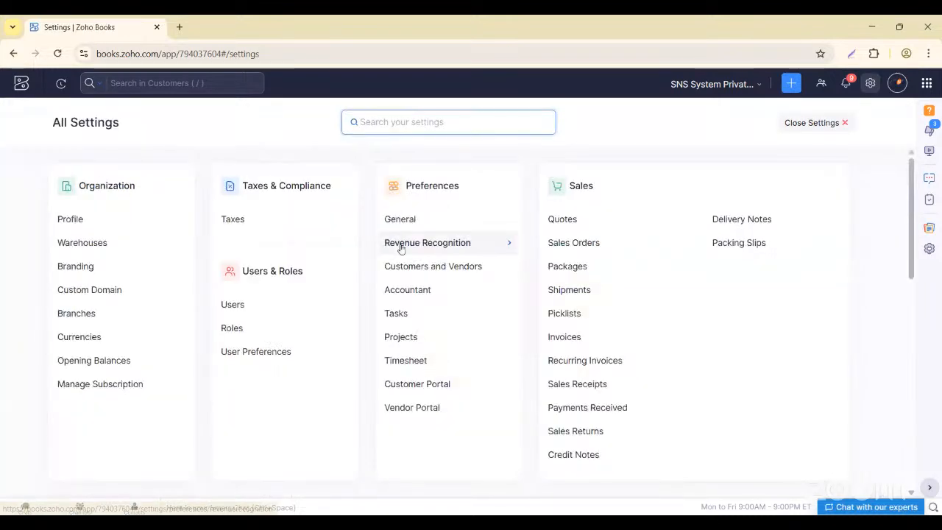
{"action": "left_click", "coordinate": [816, 123]}
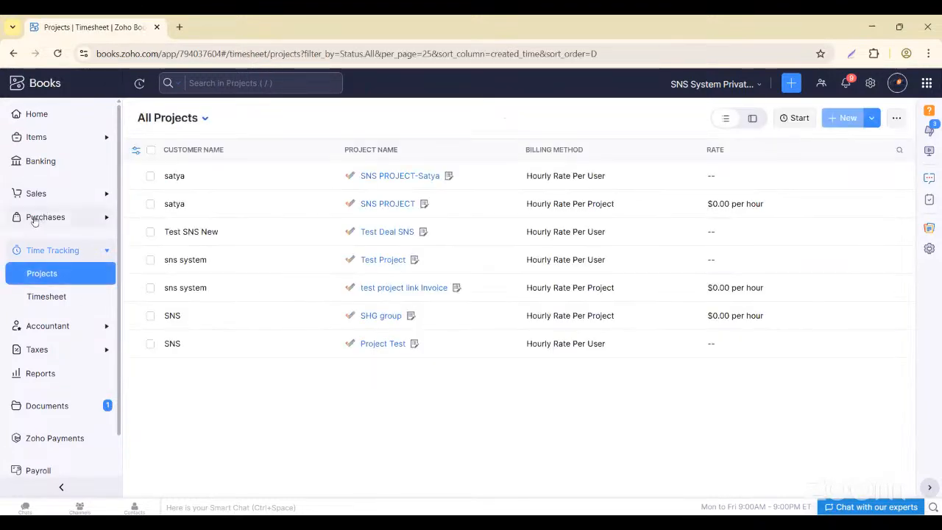
{"action": "left_click", "coordinate": [106, 194]}
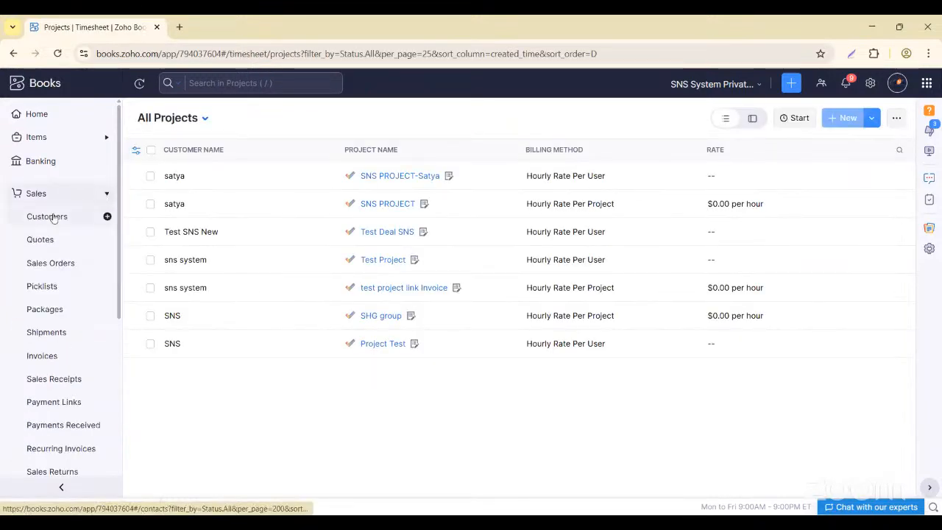
{"action": "left_click", "coordinate": [47, 216]}
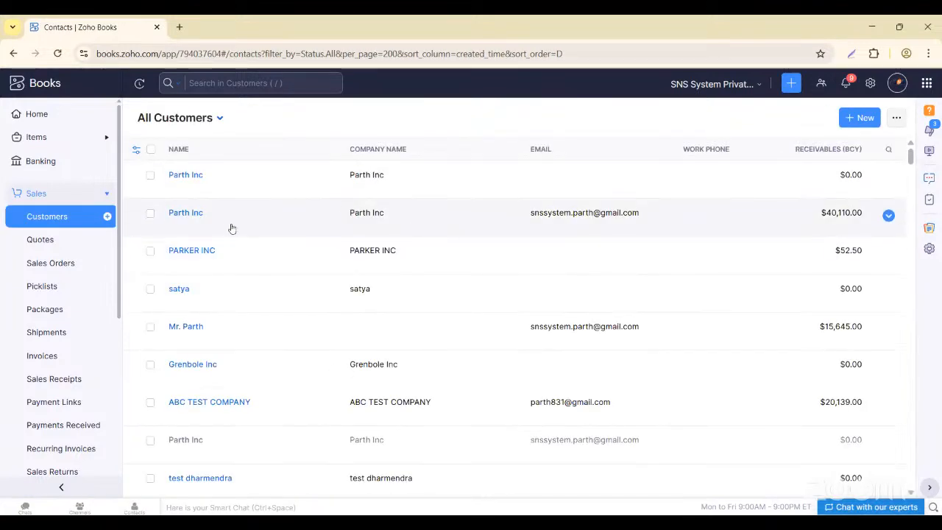
- Open Parth Inc ($40,110.00 receivables) and scroll through its Overview pane
{"action": "left_click", "coordinate": [386, 222]}
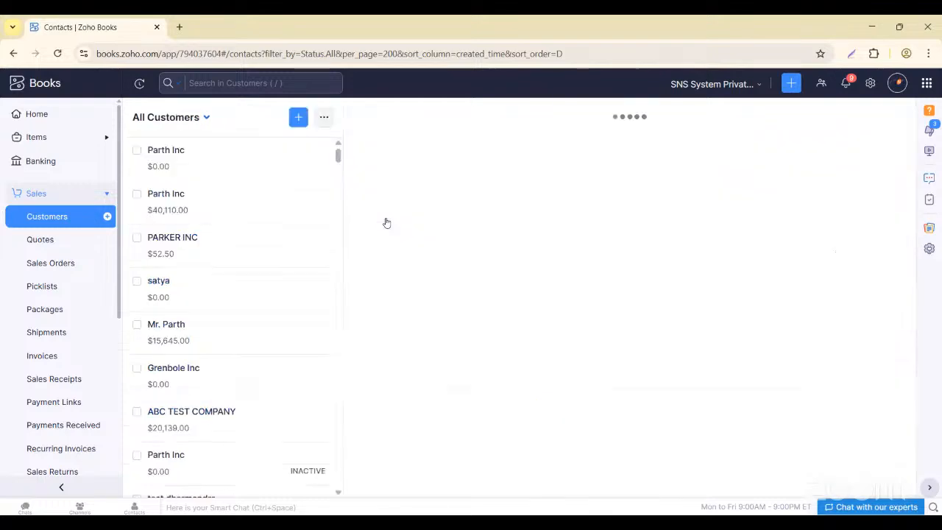
{"action": "scroll", "coordinate": [418, 362], "scroll_direction": "down", "scroll_amount": 6}
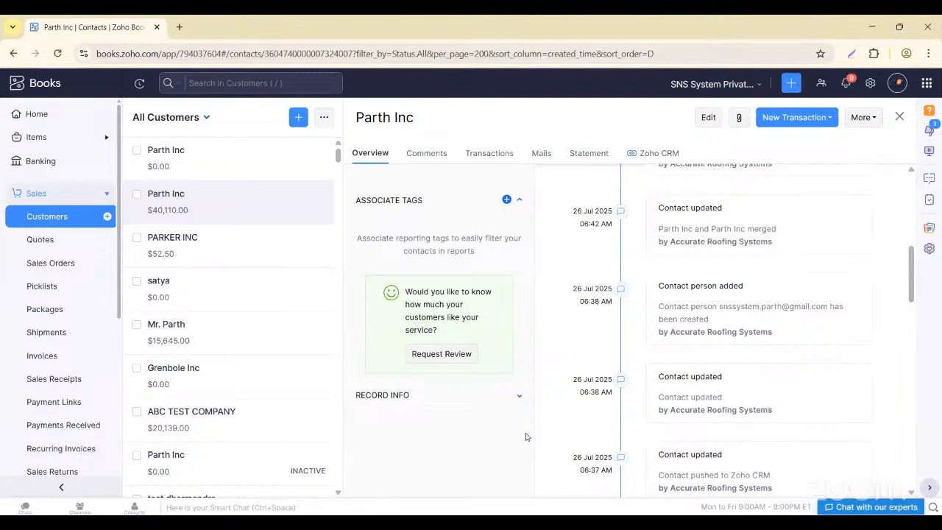
{"action": "scroll", "coordinate": [263, 200], "scroll_direction": "down", "scroll_amount": 2}
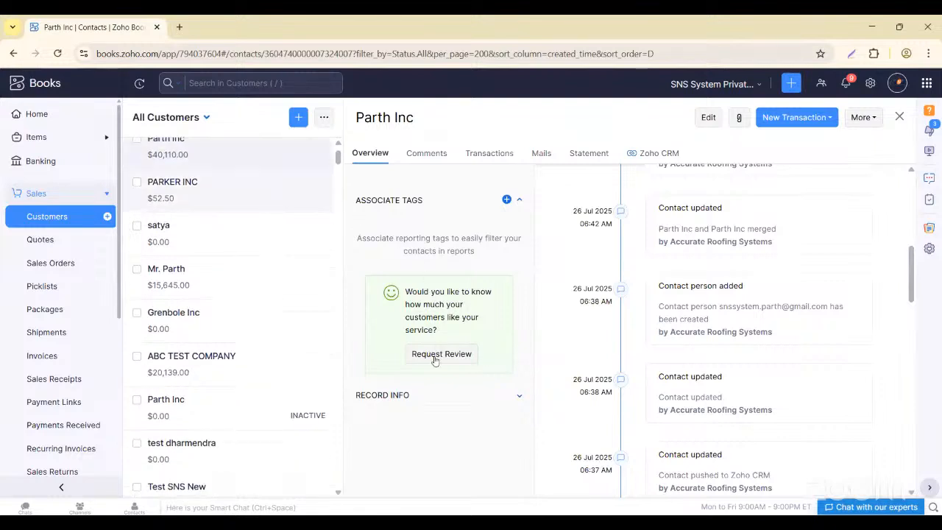
{"action": "scroll", "coordinate": [432, 357], "scroll_direction": "down", "scroll_amount": 3}
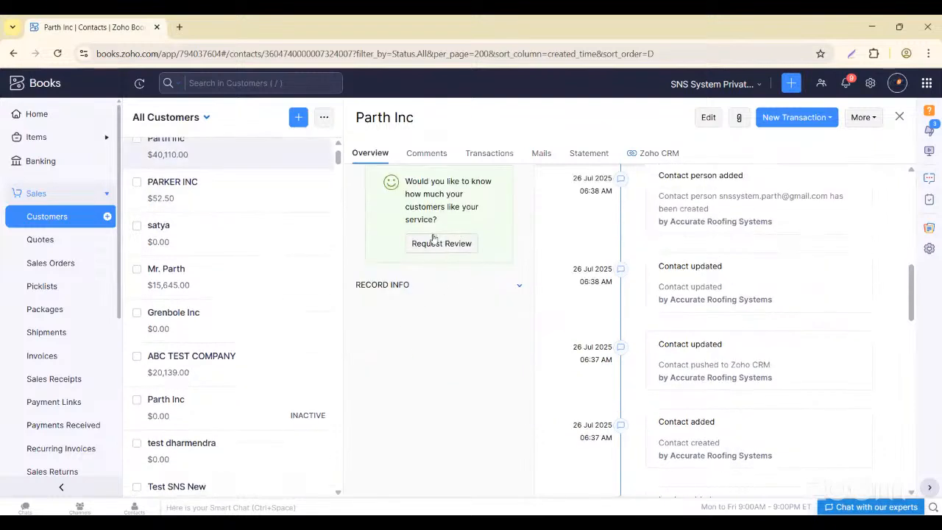
{"action": "scroll", "coordinate": [452, 320], "scroll_direction": "up", "scroll_amount": 3}
{"action": "scroll", "coordinate": [451, 320], "scroll_direction": "down", "scroll_amount": 1}
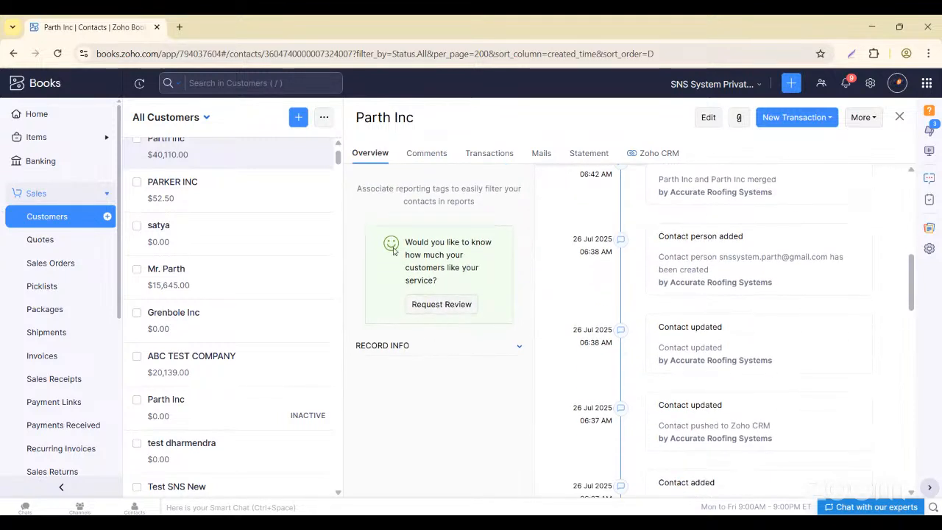
- Open Parth Inc's Edit Customer form, review it, and save it unchanged
{"action": "left_click", "coordinate": [707, 119]}
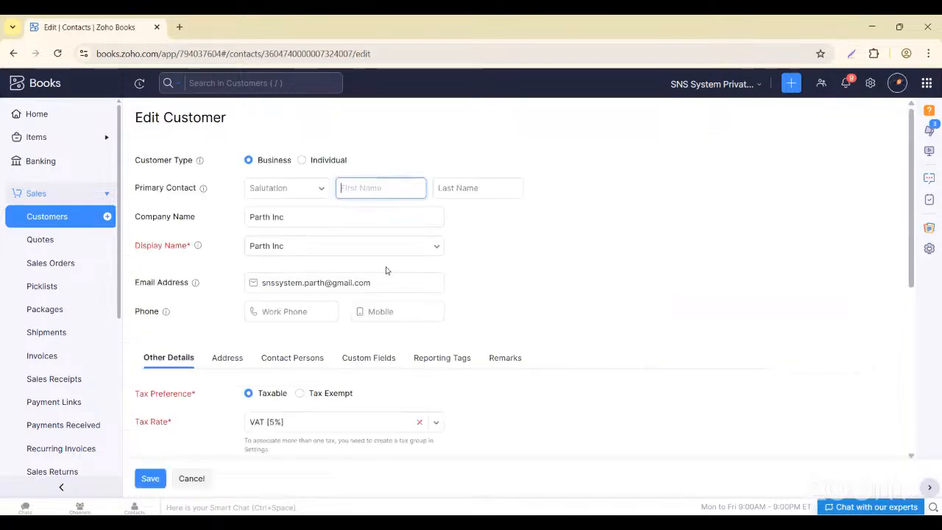
{"action": "scroll", "coordinate": [385, 270], "scroll_direction": "down", "scroll_amount": 1}
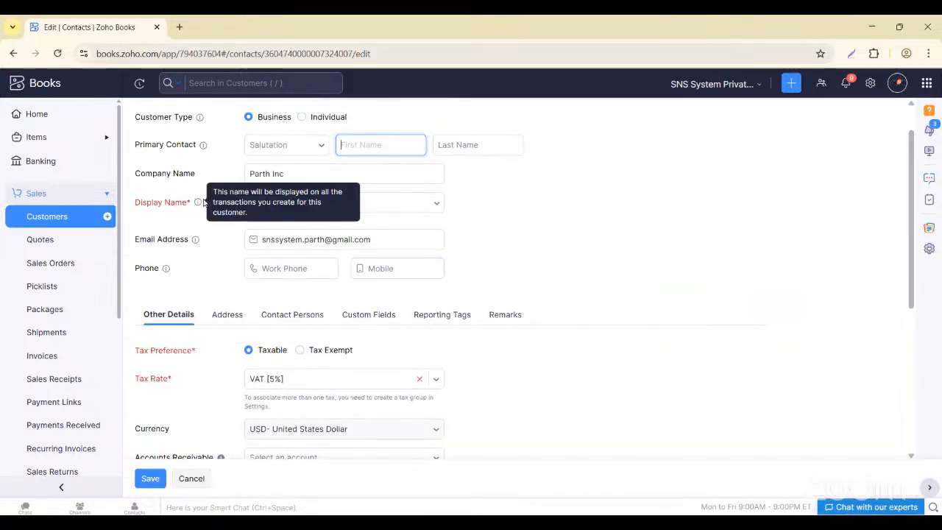
{"action": "scroll", "coordinate": [197, 198], "scroll_direction": "down", "scroll_amount": 1}
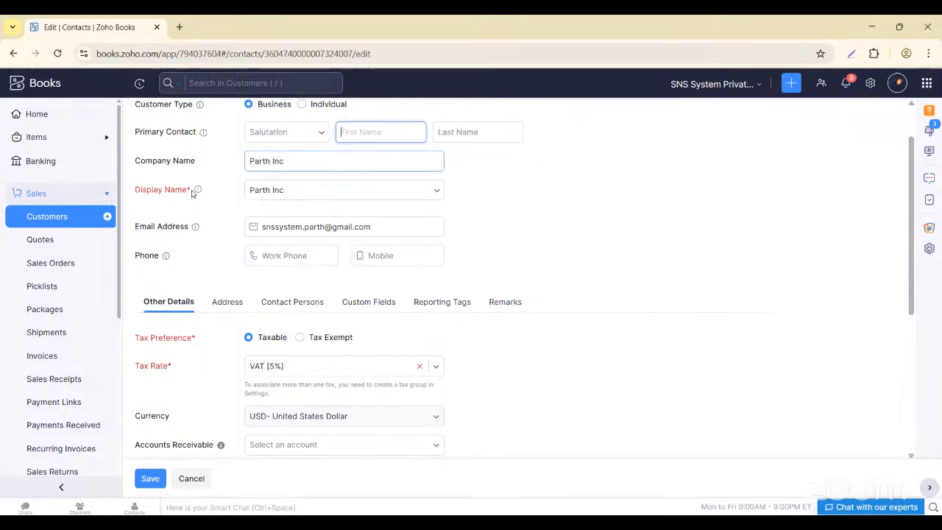
{"action": "scroll", "coordinate": [294, 199], "scroll_direction": "down", "scroll_amount": 1}
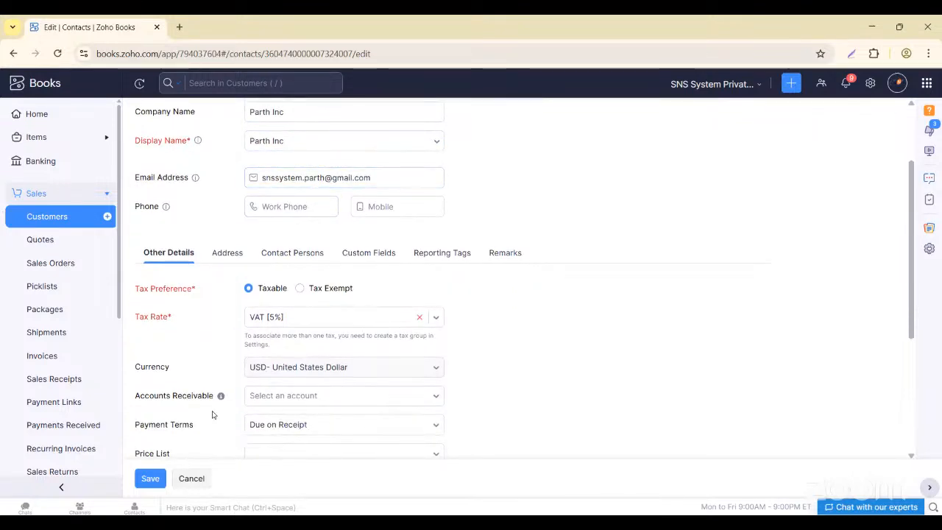
{"action": "left_click", "coordinate": [146, 477]}
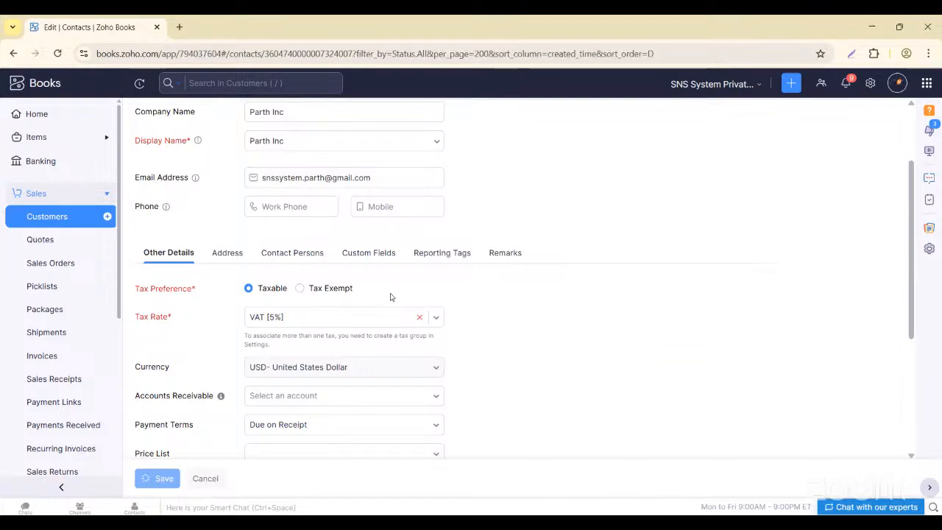
- Return to the full All Customers list from the sidebar
{"action": "scroll", "coordinate": [368, 346], "scroll_direction": "down", "scroll_amount": 5}
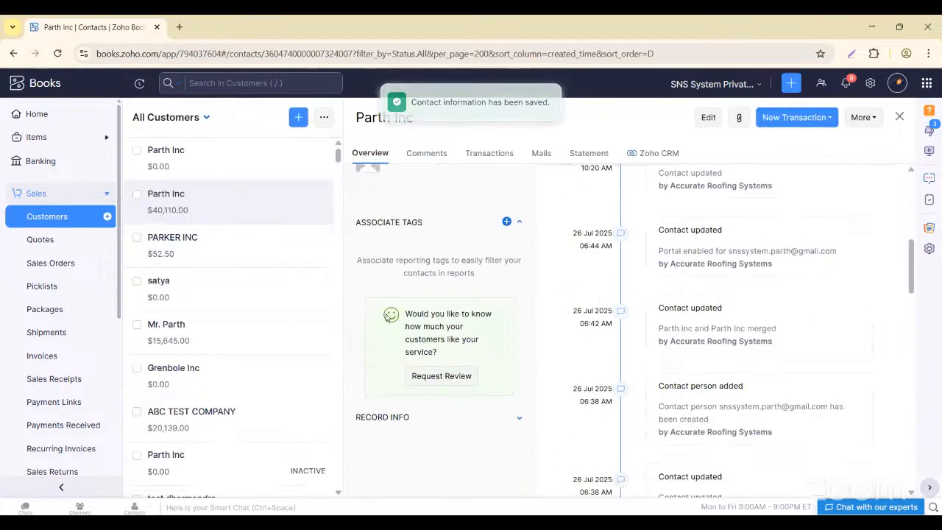
{"action": "scroll", "coordinate": [388, 317], "scroll_direction": "down", "scroll_amount": 2}
{"action": "scroll", "coordinate": [397, 245], "scroll_direction": "up", "scroll_amount": 1}
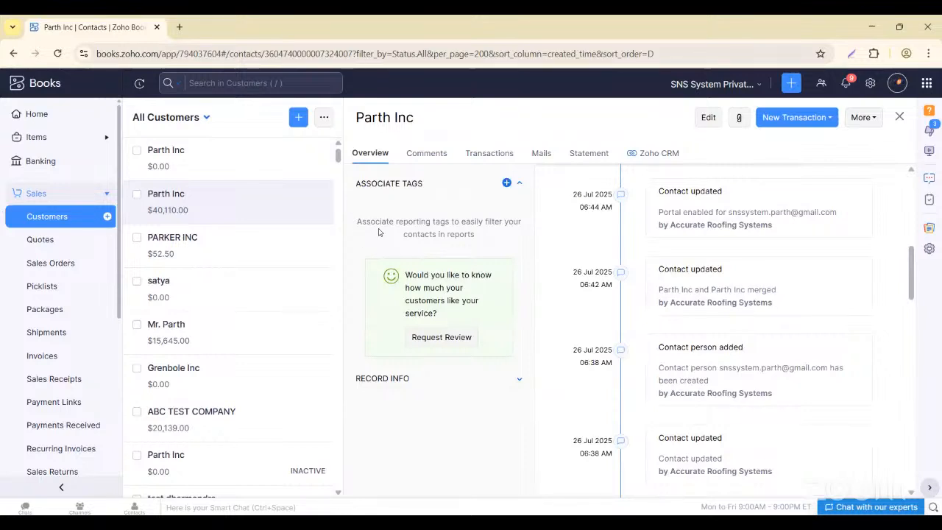
{"action": "scroll", "coordinate": [420, 287], "scroll_direction": "down", "scroll_amount": 1}
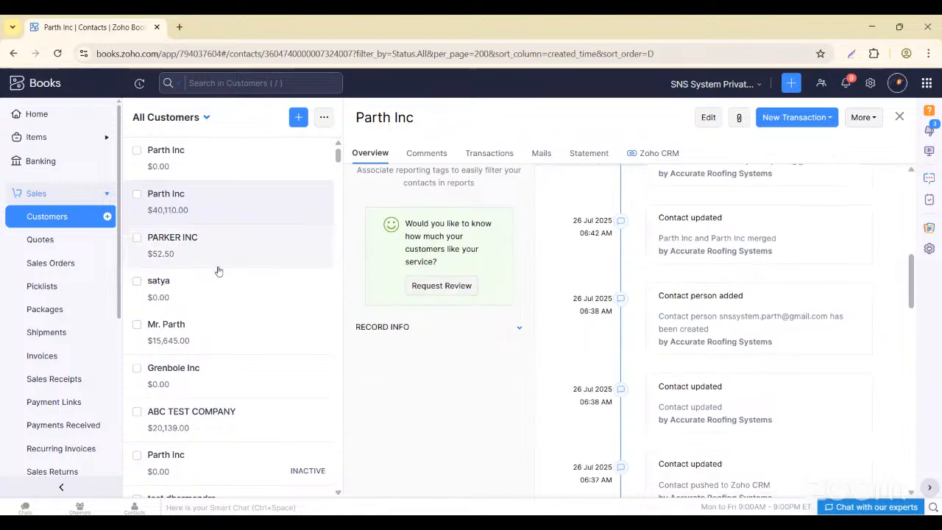
{"action": "left_click", "coordinate": [46, 215]}
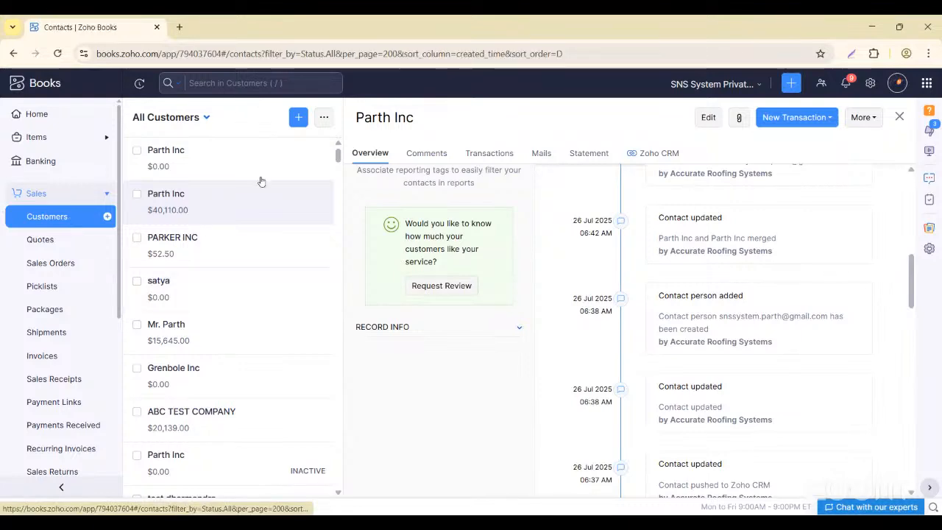
{"action": "scroll", "coordinate": [361, 297], "scroll_direction": "down", "scroll_amount": 2}
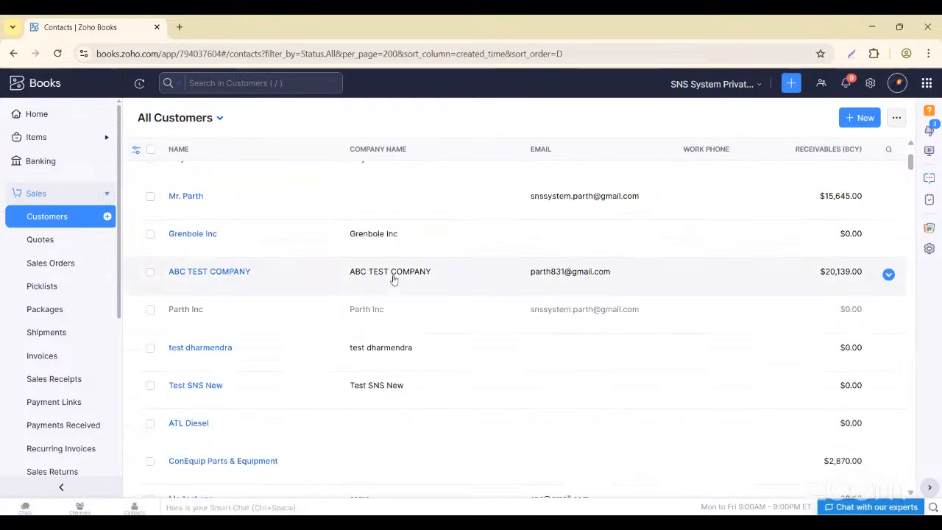
- Open ABC TEST COMPANY and enable customer portal access for its checked contact
{"action": "left_click", "coordinate": [393, 278]}
{"action": "scroll", "coordinate": [532, 309], "scroll_direction": "down", "scroll_amount": 5}
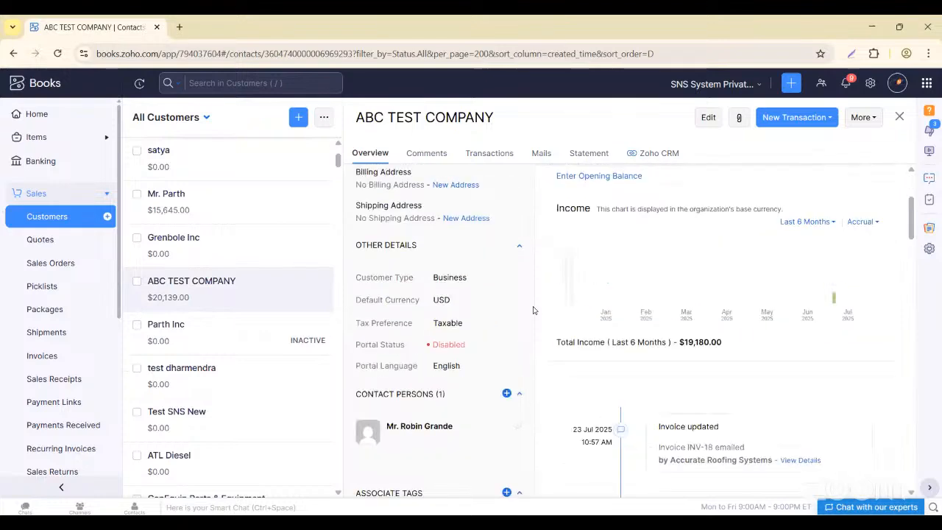
{"action": "scroll", "coordinate": [534, 309], "scroll_direction": "up", "scroll_amount": 1}
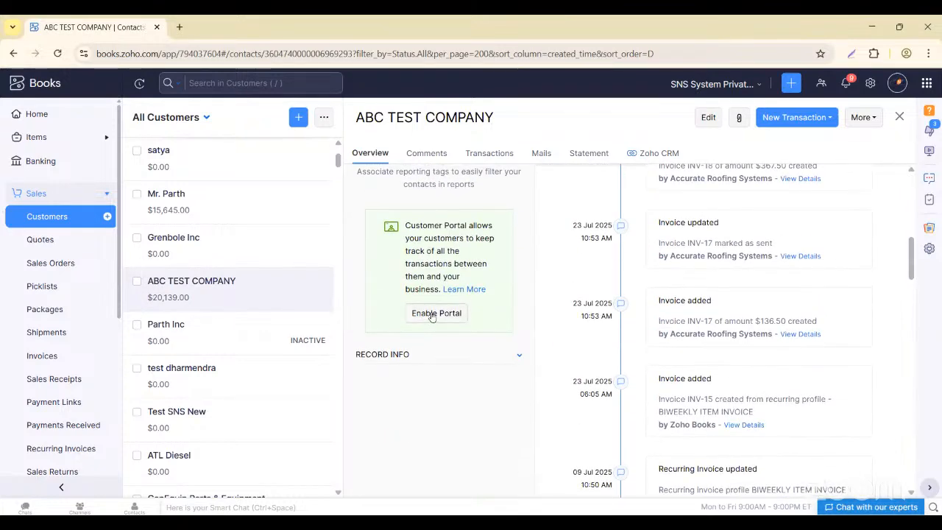
{"action": "left_click", "coordinate": [432, 313]}
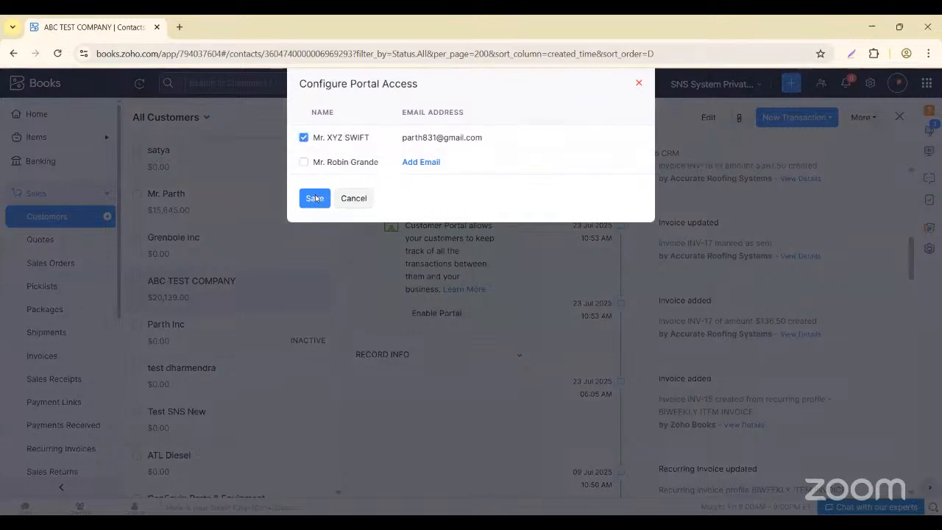
{"action": "left_click", "coordinate": [315, 198]}
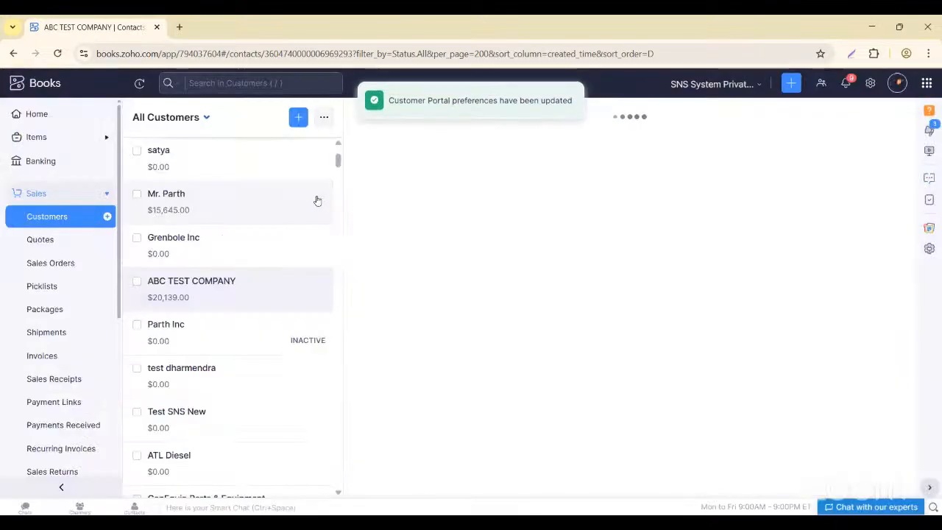
{"action": "scroll", "coordinate": [423, 368], "scroll_direction": "down", "scroll_amount": 10}
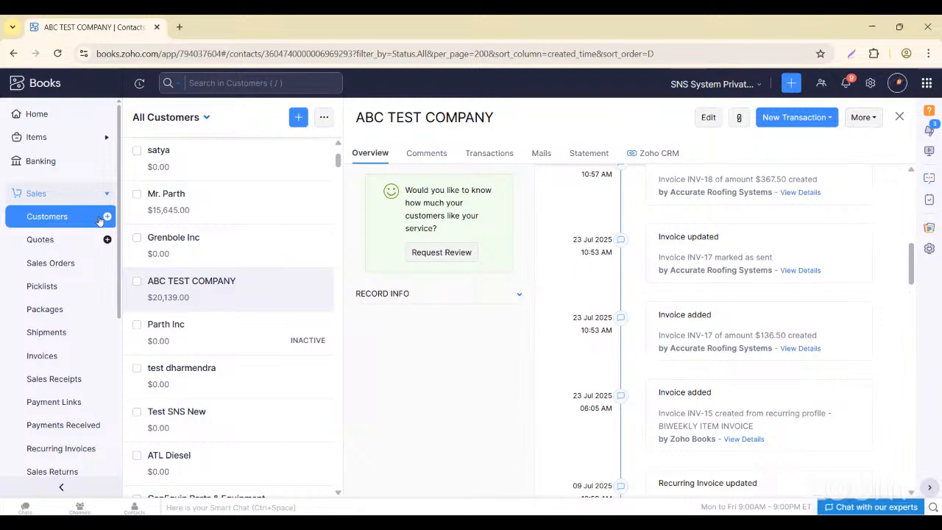
- Open the Parth Inc customer ($40,110.00) and start a blank New Invoice INV-19
{"action": "left_click", "coordinate": [42, 224]}
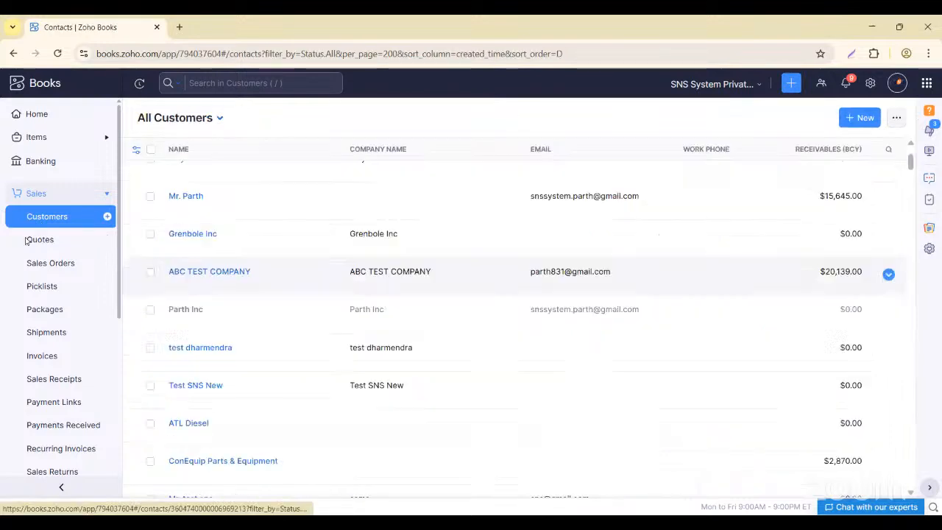
{"action": "scroll", "coordinate": [373, 287], "scroll_direction": "up", "scroll_amount": 1}
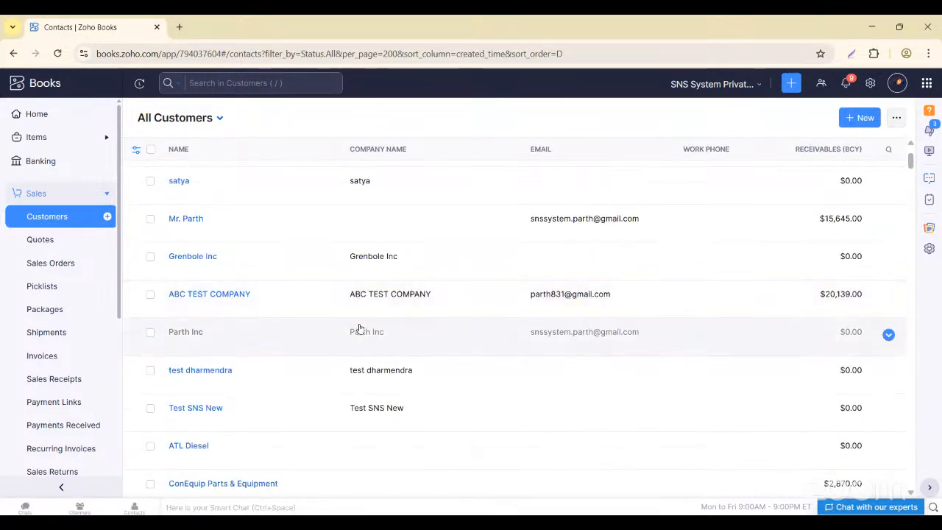
{"action": "scroll", "coordinate": [523, 324], "scroll_direction": "up", "scroll_amount": 3}
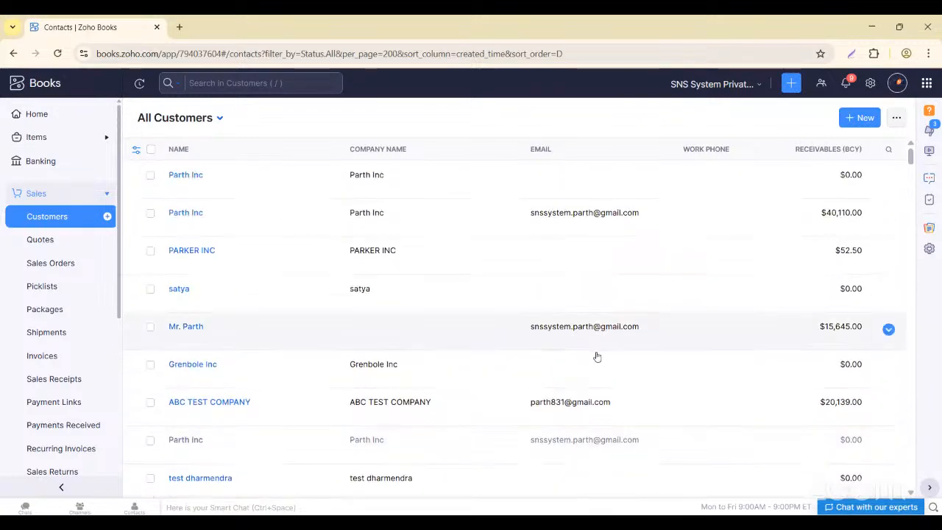
{"action": "left_click", "coordinate": [360, 214]}
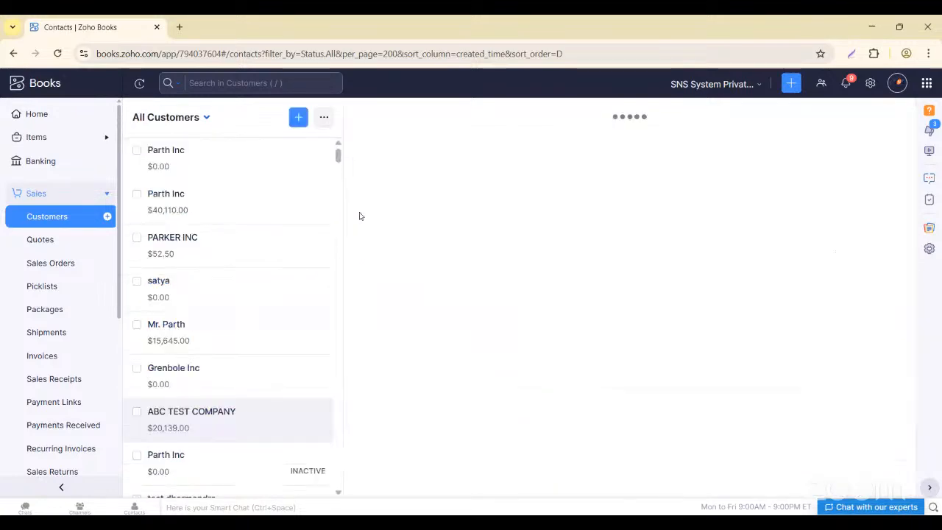
{"action": "scroll", "coordinate": [460, 344], "scroll_direction": "down", "scroll_amount": 10}
{"action": "scroll", "coordinate": [460, 343], "scroll_direction": "up", "scroll_amount": 6}
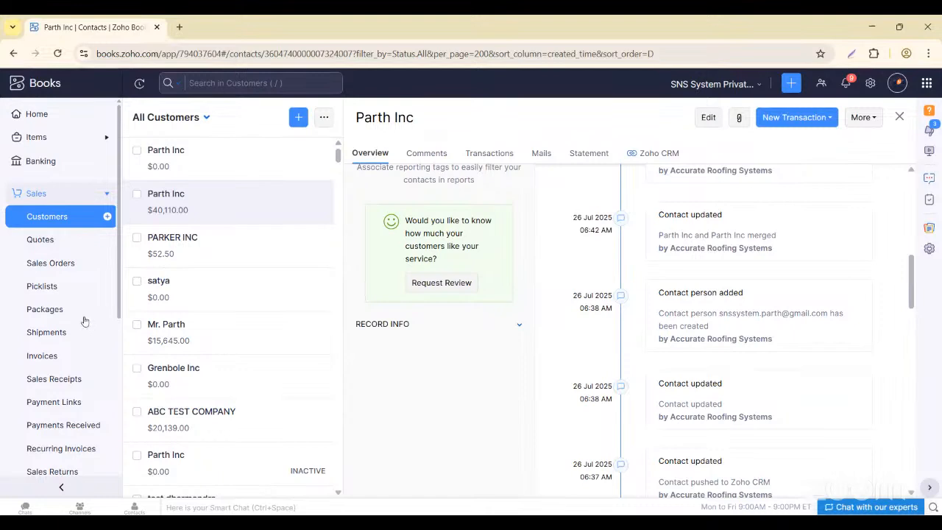
{"action": "left_click", "coordinate": [107, 357]}
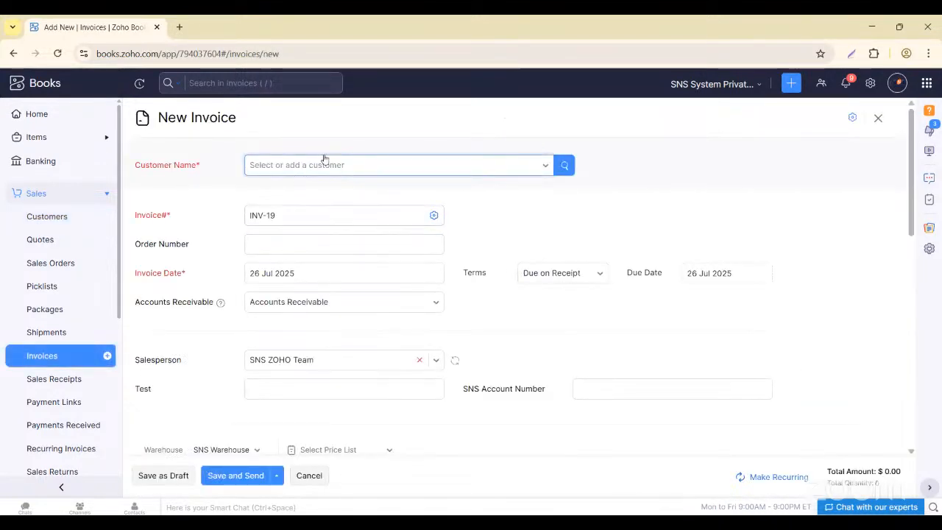
- Search 'Parth' and choose Parth Inc as the invoice customer
{"action": "left_click", "coordinate": [325, 164]}
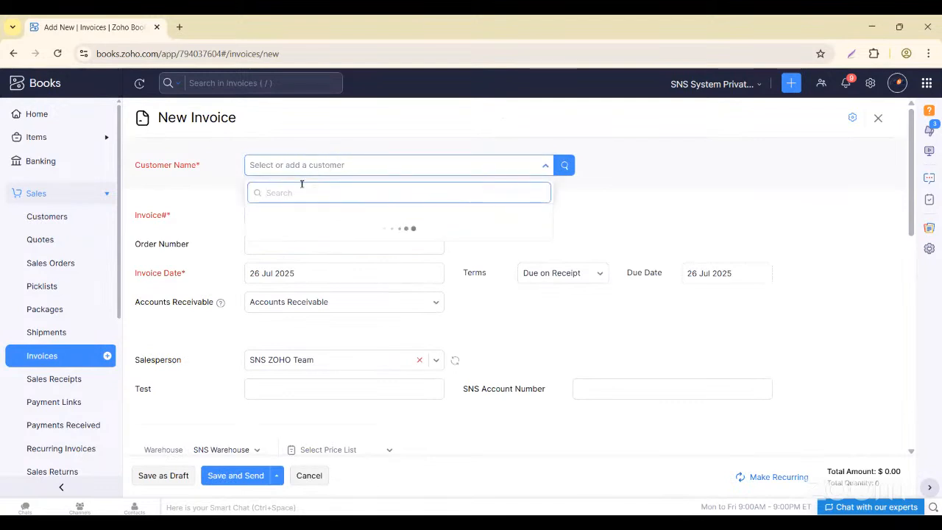
{"action": "type", "text": "Pa"}
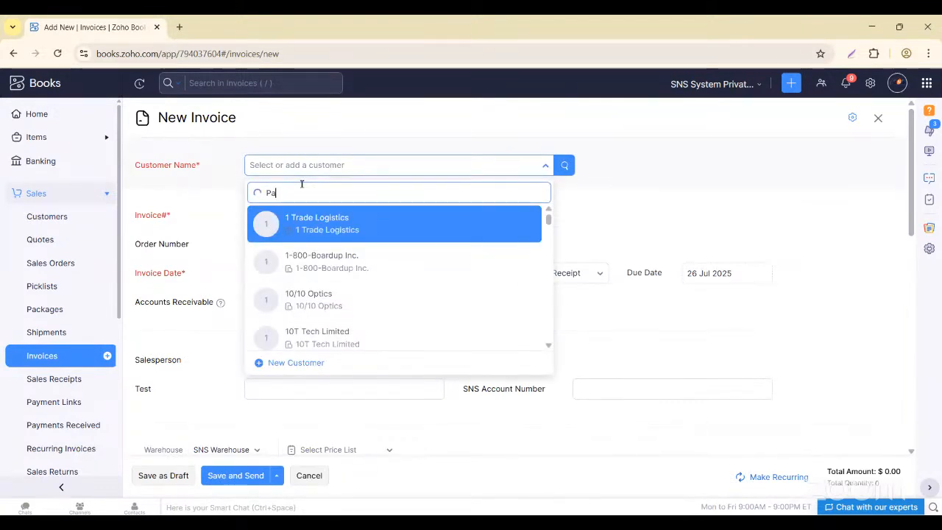
{"action": "type", "text": "rth"}
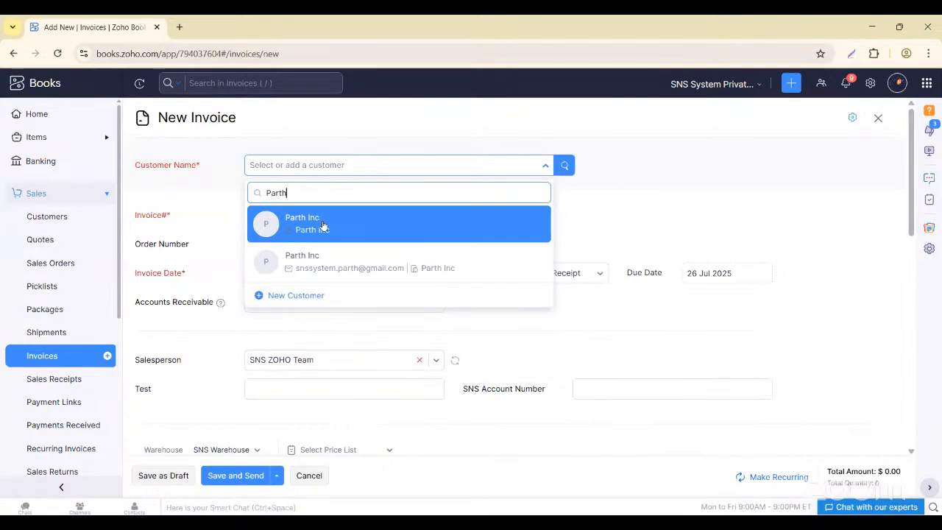
{"action": "left_click", "coordinate": [341, 258]}
{"action": "scroll", "coordinate": [350, 354], "scroll_direction": "down", "scroll_amount": 5}
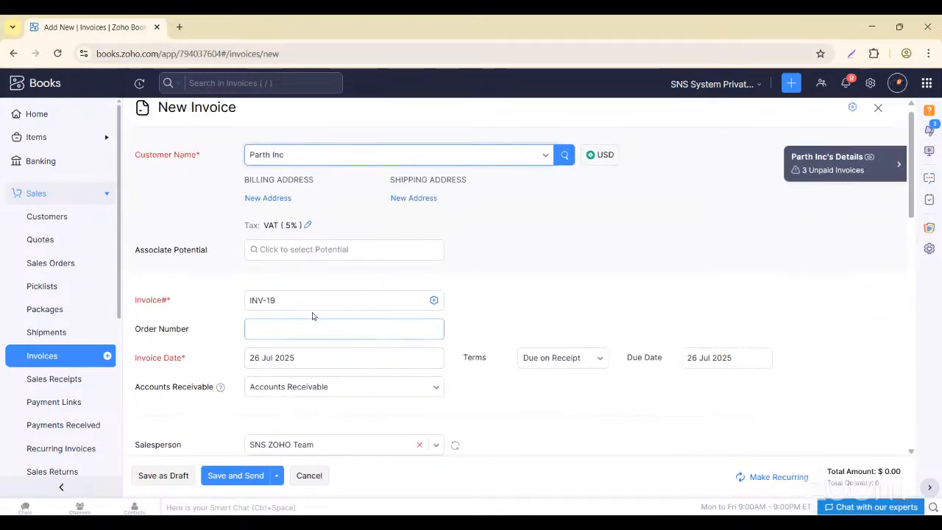
- Change the invoice number to INV-1989 for this invoice only
{"action": "left_click", "coordinate": [304, 303]}
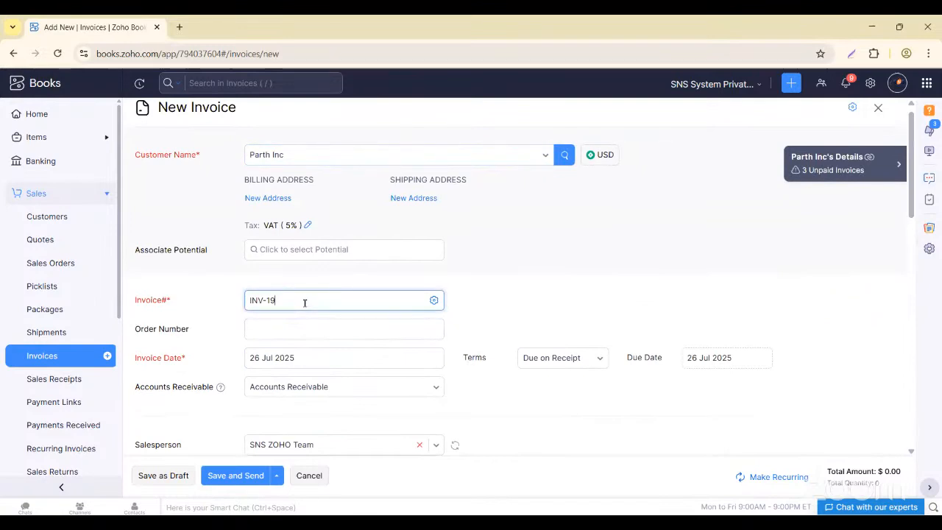
{"action": "type", "text": "89"}
{"action": "left_click", "coordinate": [397, 358]}
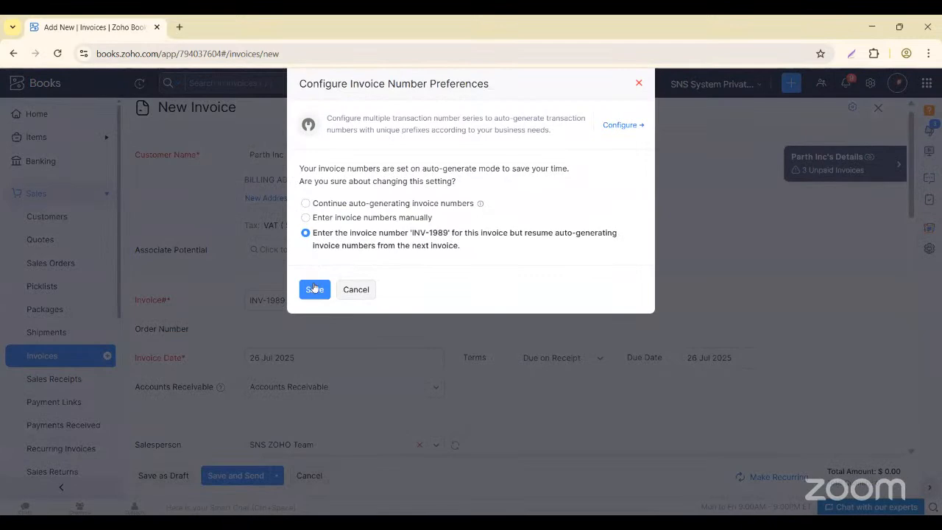
{"action": "left_click", "coordinate": [315, 290]}
{"action": "scroll", "coordinate": [330, 370], "scroll_direction": "down", "scroll_amount": 5}
- Add 123-Cream White Linen Fabric, remove the empty row, and save as draft
{"action": "left_click", "coordinate": [209, 289]}
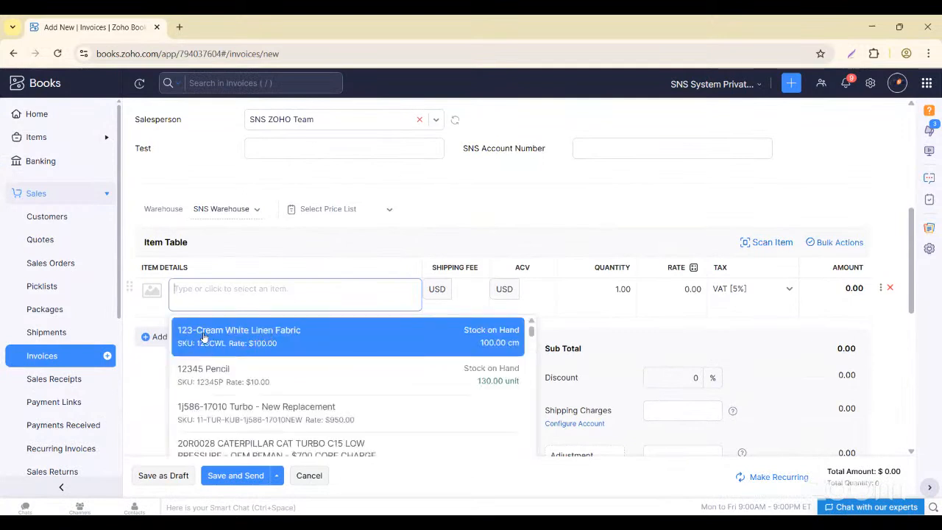
{"action": "left_click", "coordinate": [204, 339]}
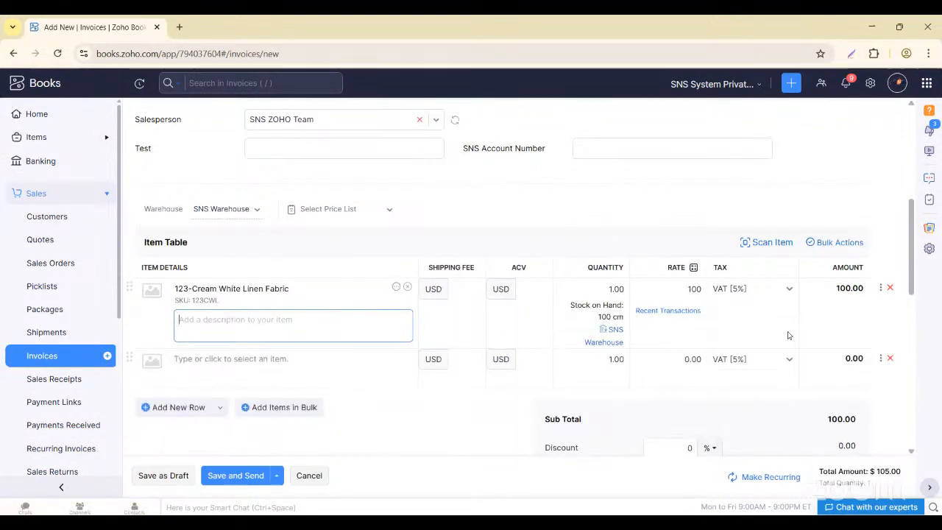
{"action": "left_click", "coordinate": [890, 358]}
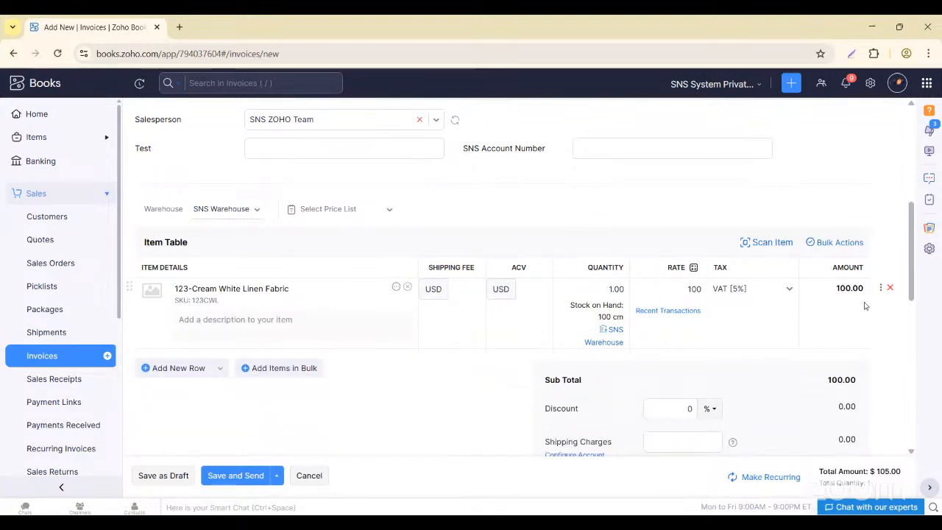
{"action": "scroll", "coordinate": [180, 482], "scroll_direction": "down", "scroll_amount": 10}
{"action": "left_click", "coordinate": [168, 477]}
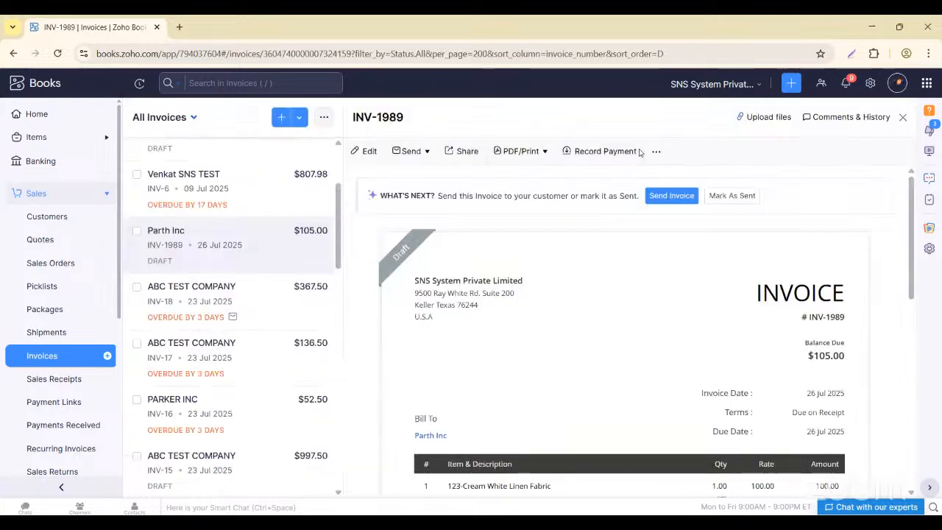
- Mark invoice INV-1989 as sent, confirm, then go to the customers section
{"action": "left_click", "coordinate": [726, 196]}
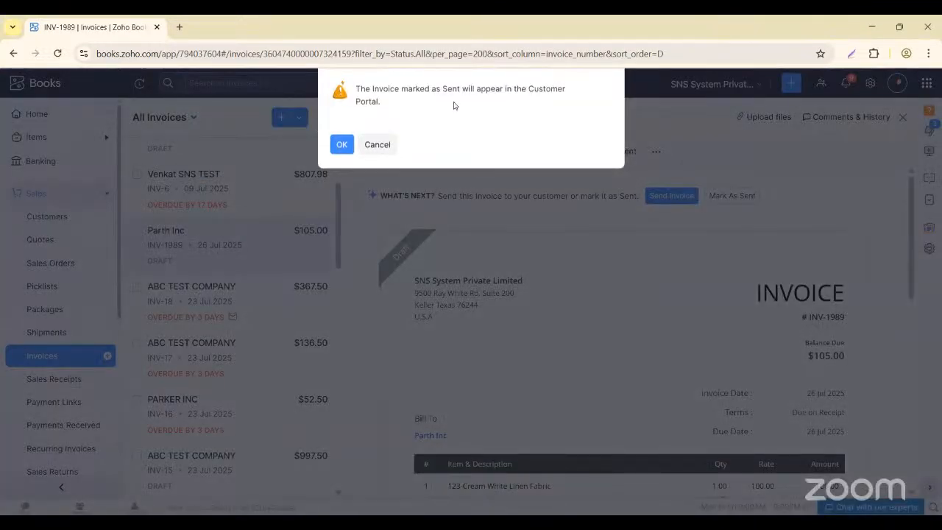
{"action": "left_click", "coordinate": [342, 145]}
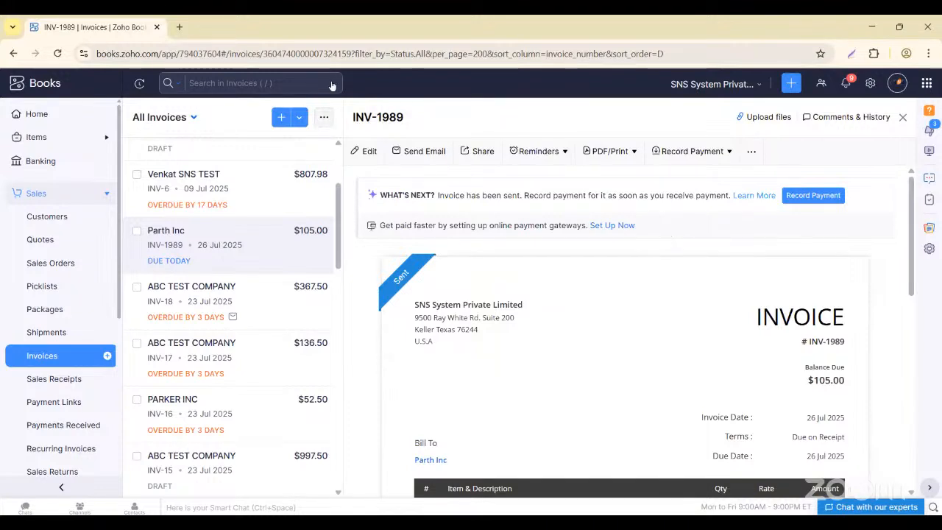
{"action": "left_click", "coordinate": [44, 218]}
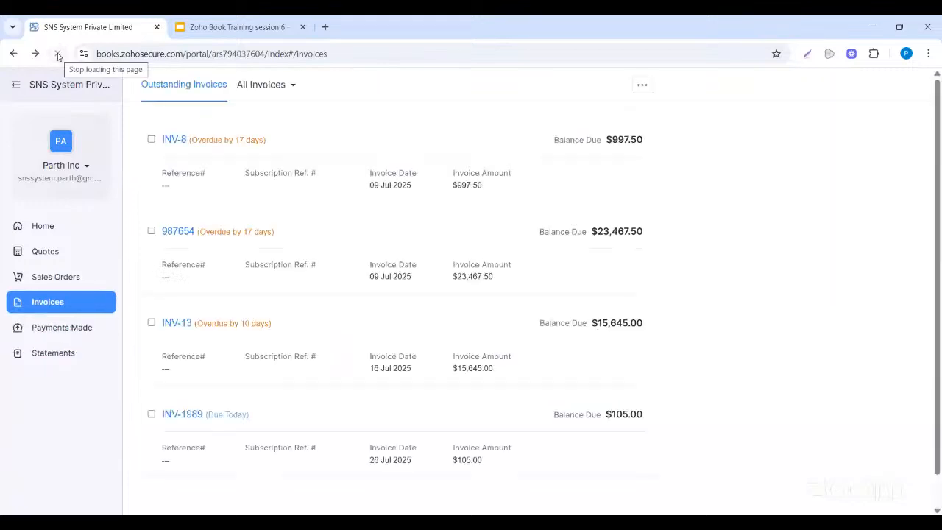
- Browse the portal's Quotes and Sales Orders pages, then return to the Invoices list
{"action": "scroll", "coordinate": [181, 252], "scroll_direction": "down", "scroll_amount": 1}
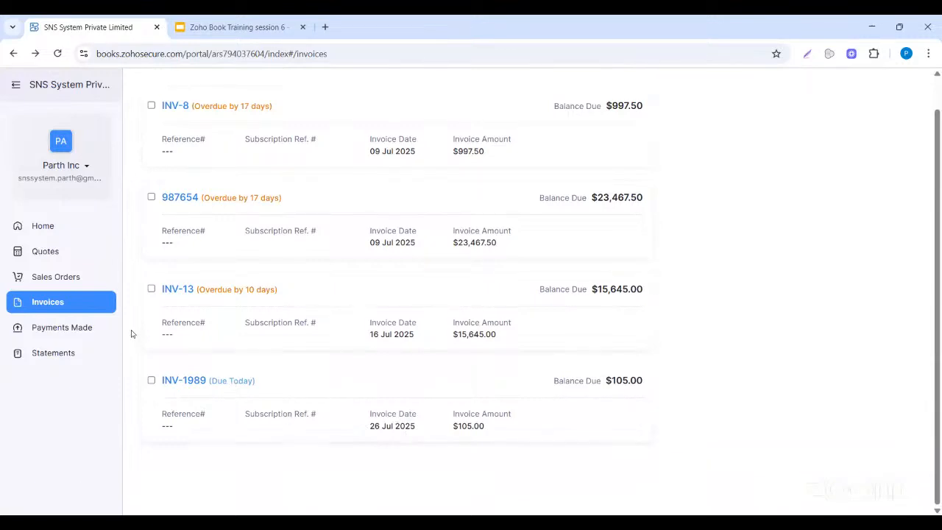
{"action": "scroll", "coordinate": [360, 209], "scroll_direction": "up", "scroll_amount": 1}
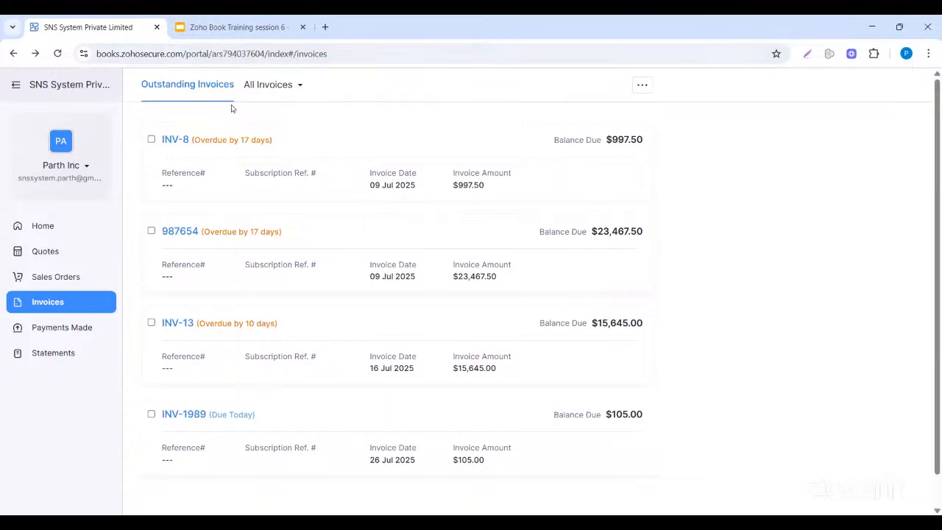
{"action": "scroll", "coordinate": [232, 353], "scroll_direction": "down", "scroll_amount": 1}
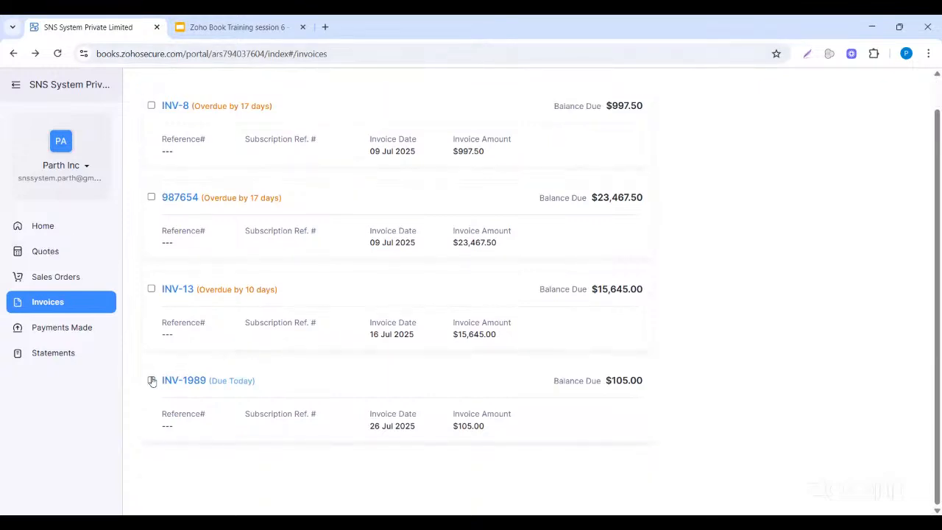
{"action": "left_click", "coordinate": [47, 252]}
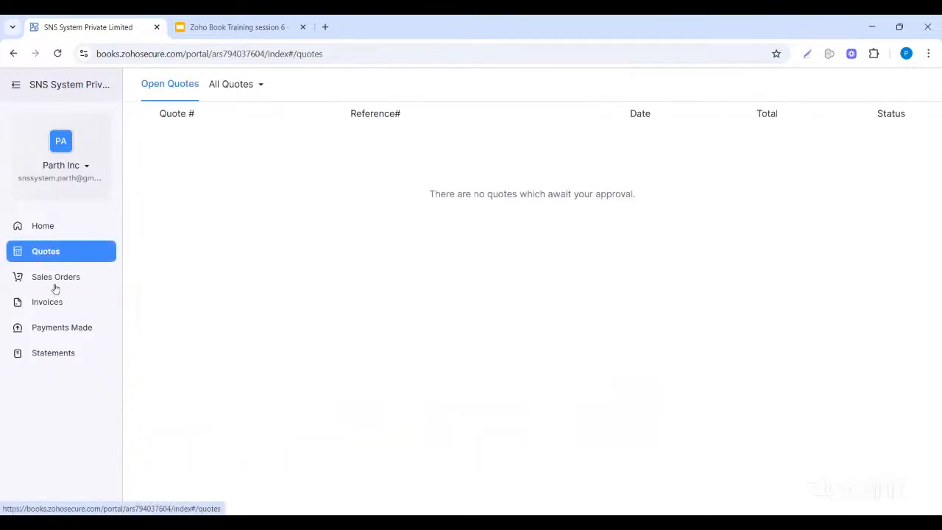
{"action": "left_click", "coordinate": [58, 274]}
{"action": "left_click", "coordinate": [52, 300]}
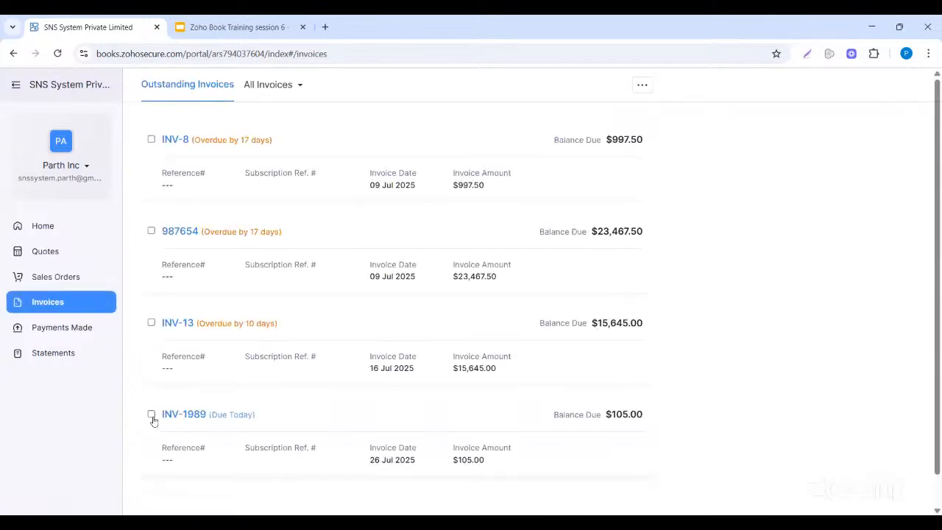
- Try paying INV-1989 online, dismiss the warning, and view the empty Payments Made page
{"action": "left_click", "coordinate": [151, 417]}
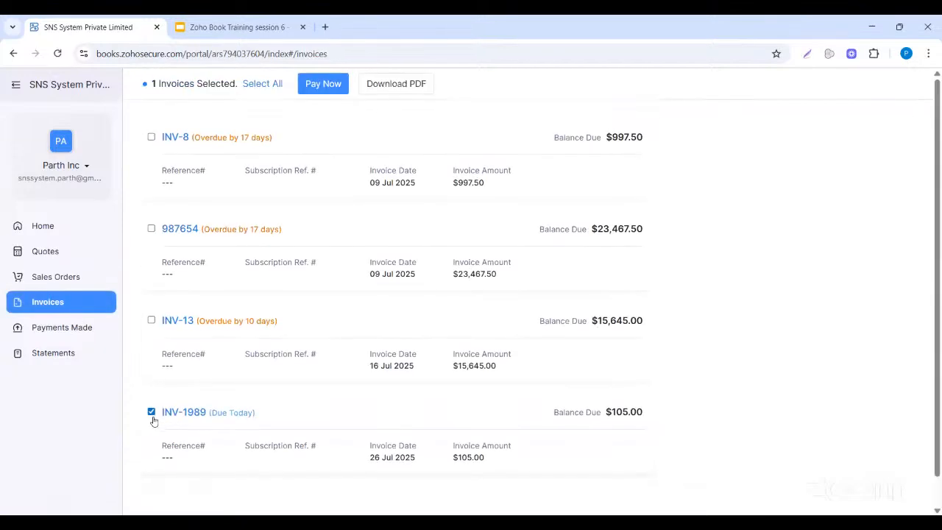
{"action": "left_click", "coordinate": [321, 85]}
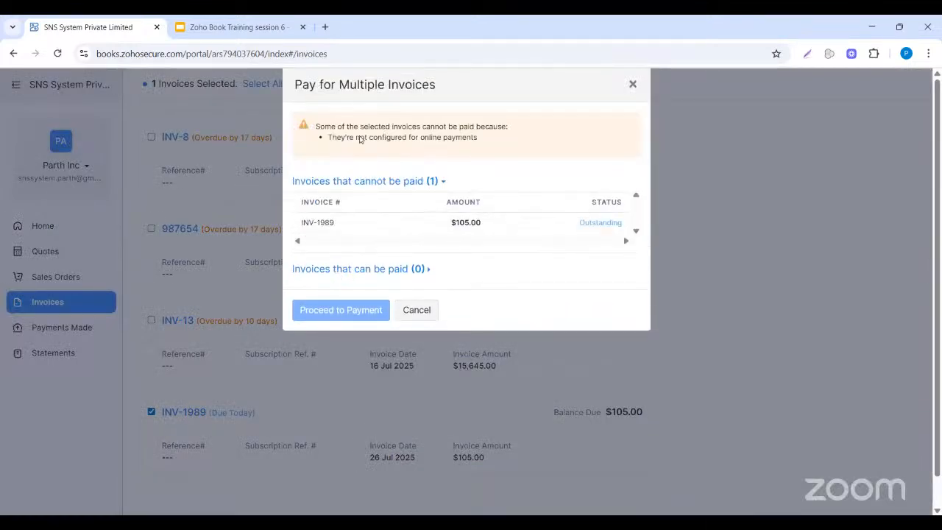
{"action": "left_click", "coordinate": [632, 86]}
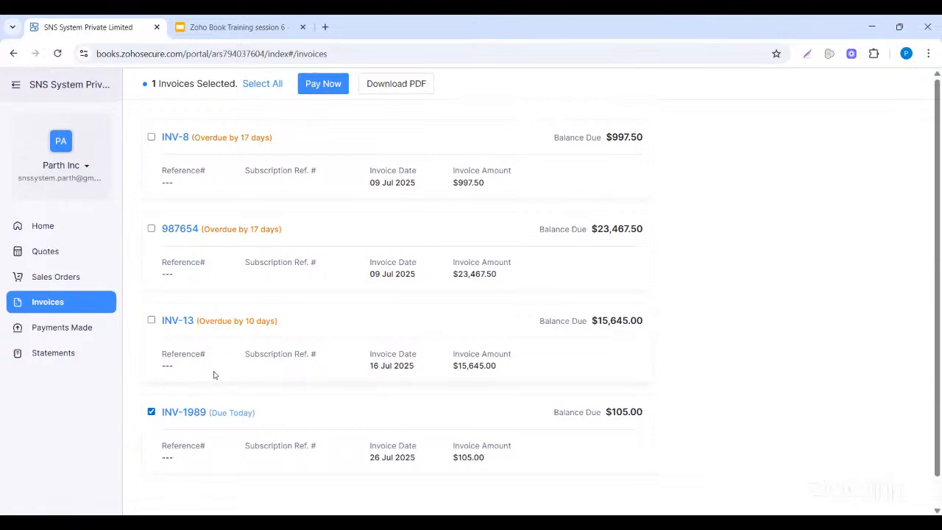
{"action": "left_click", "coordinate": [62, 330]}
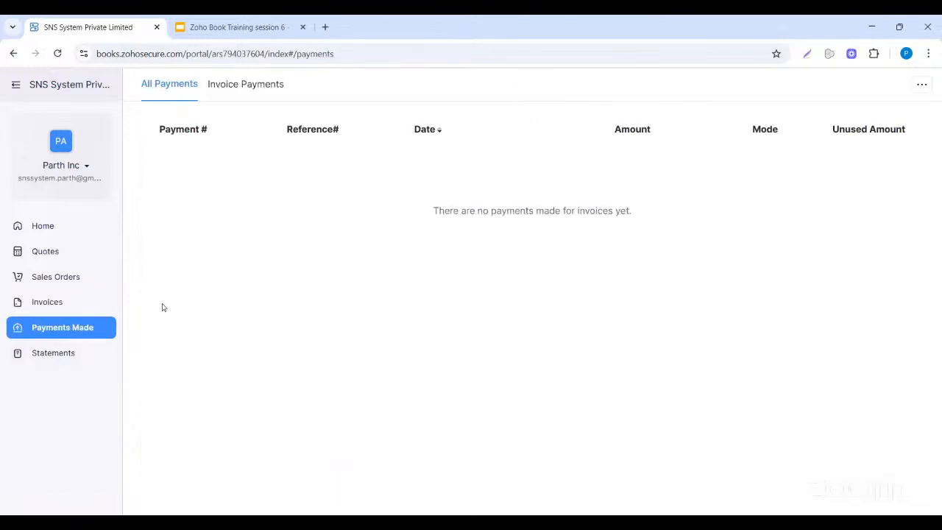
- Review the $40,215.00 statement and Quotes page, then return to Parth Inc in Zoho Books
{"action": "left_click", "coordinate": [46, 352]}
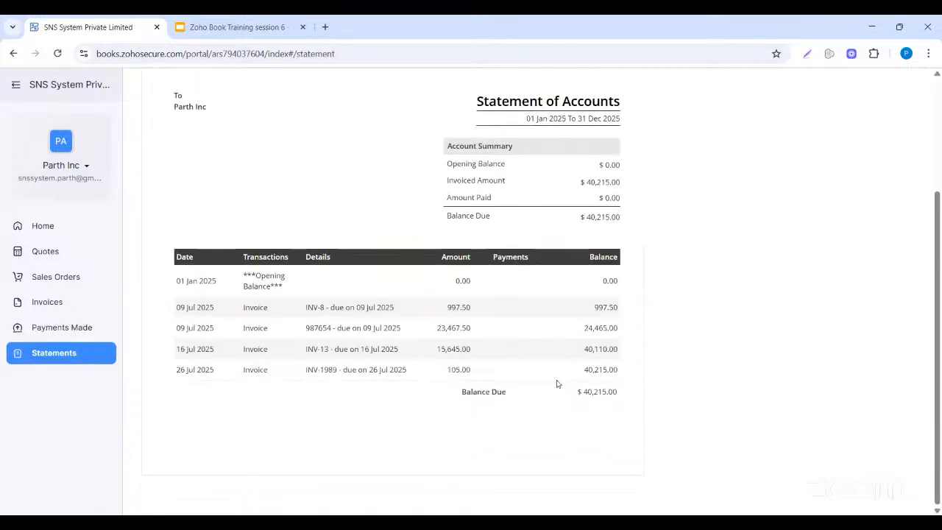
{"action": "left_click", "coordinate": [47, 258]}
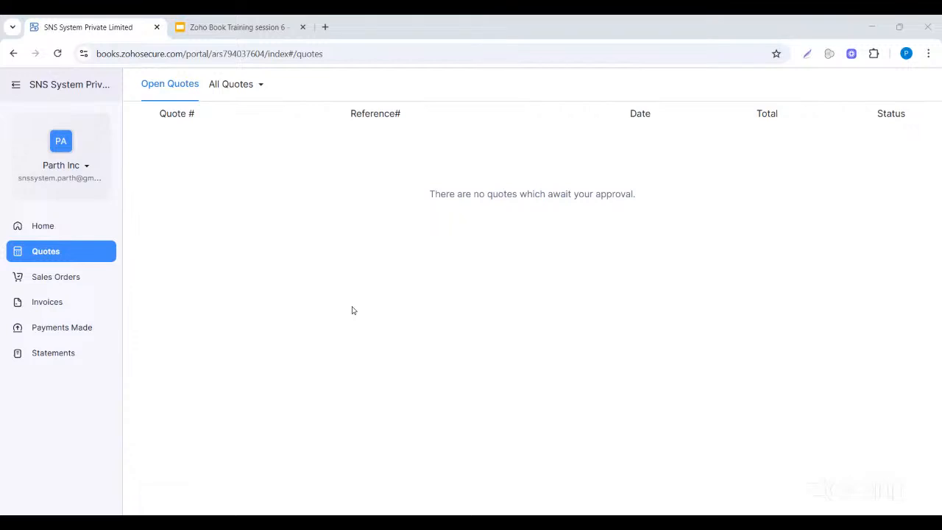
{"action": "left_click", "coordinate": [477, 486]}
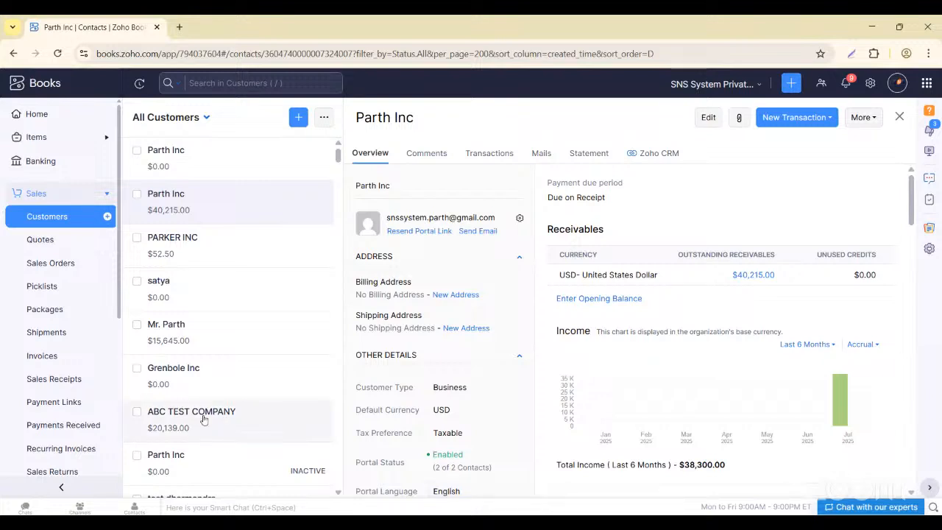
{"action": "left_click", "coordinate": [53, 217]}
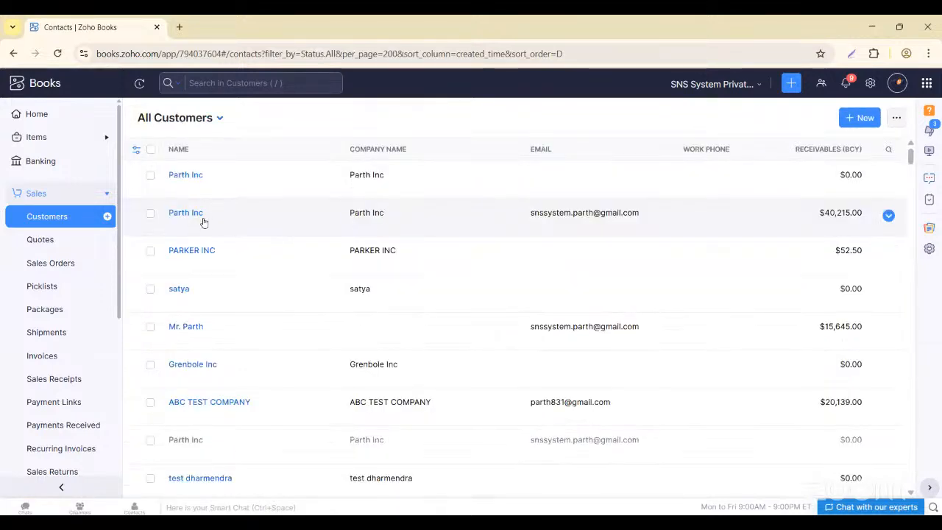
{"action": "left_click", "coordinate": [202, 218]}
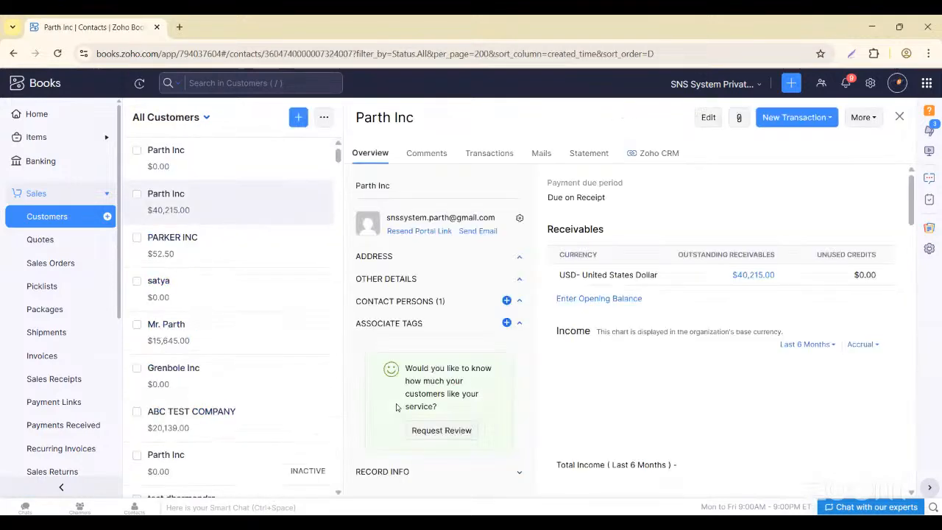
{"action": "scroll", "coordinate": [396, 406], "scroll_direction": "down", "scroll_amount": 3}
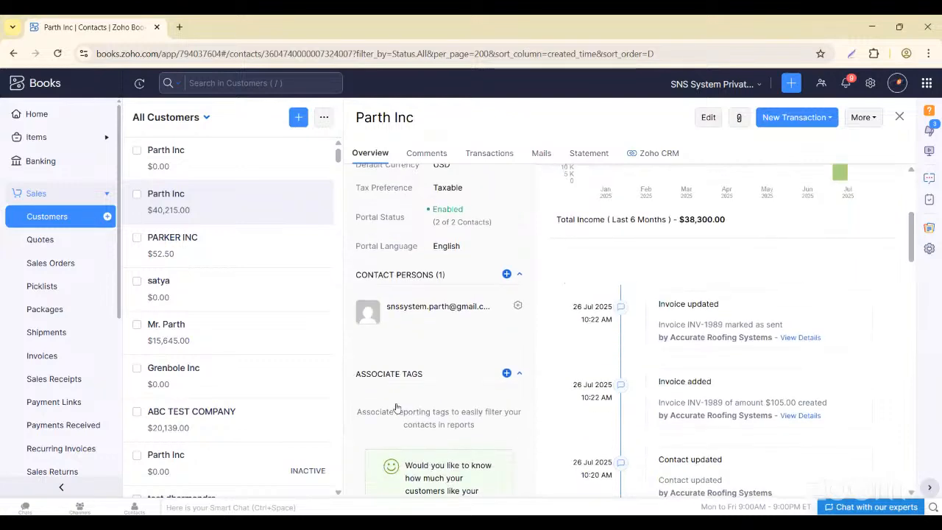
{"action": "scroll", "coordinate": [395, 407], "scroll_direction": "up", "scroll_amount": 2}
{"action": "scroll", "coordinate": [450, 404], "scroll_direction": "down", "scroll_amount": 3}
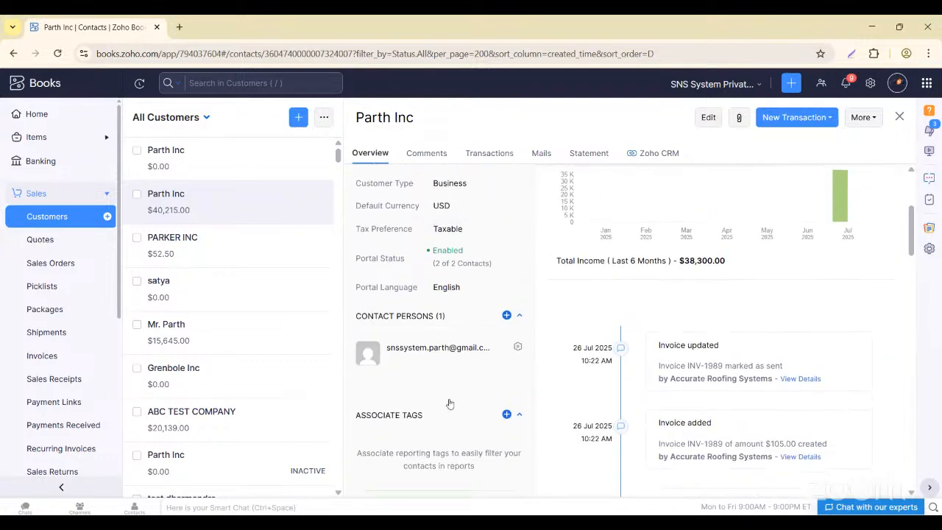
{"action": "scroll", "coordinate": [450, 403], "scroll_direction": "down", "scroll_amount": 3}
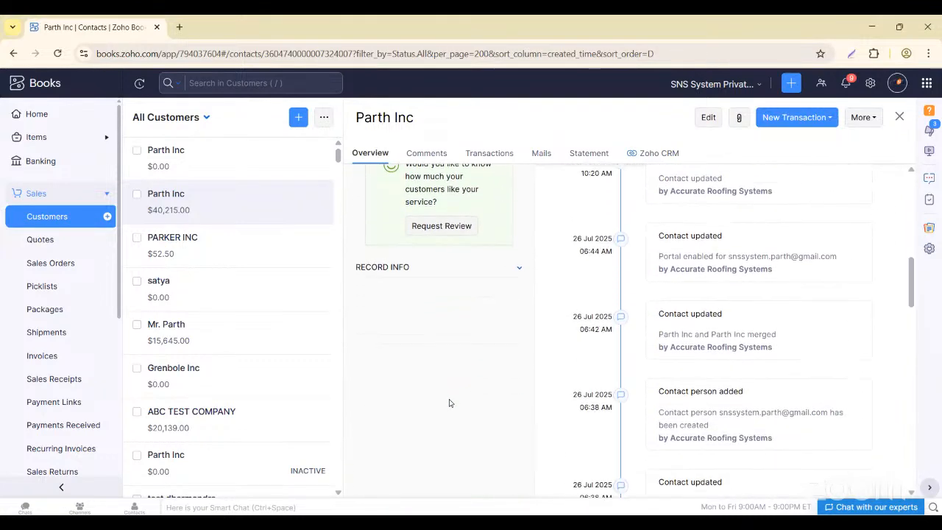
{"action": "scroll", "coordinate": [449, 404], "scroll_direction": "up", "scroll_amount": 4}
{"action": "scroll", "coordinate": [449, 401], "scroll_direction": "down", "scroll_amount": 1}
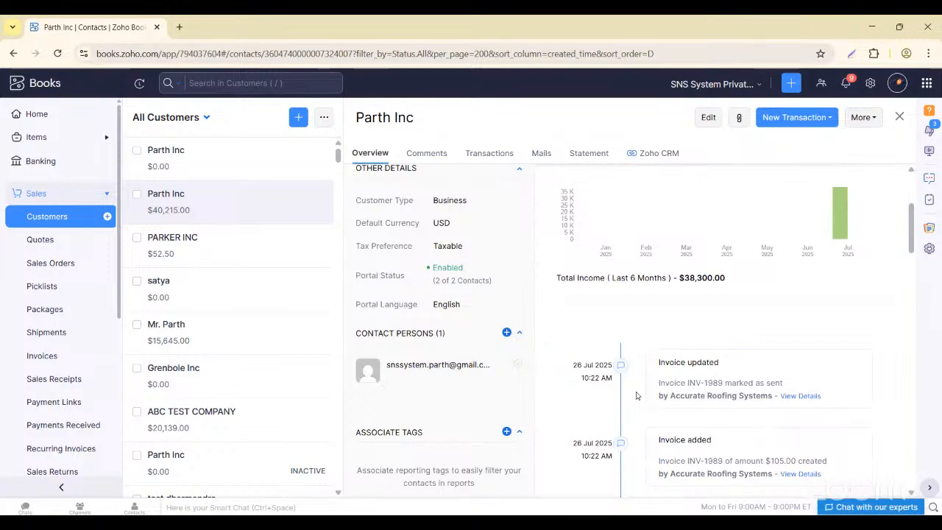
{"action": "scroll", "coordinate": [690, 407], "scroll_direction": "down", "scroll_amount": 1}
{"action": "scroll", "coordinate": [690, 407], "scroll_direction": "down", "scroll_amount": 2}
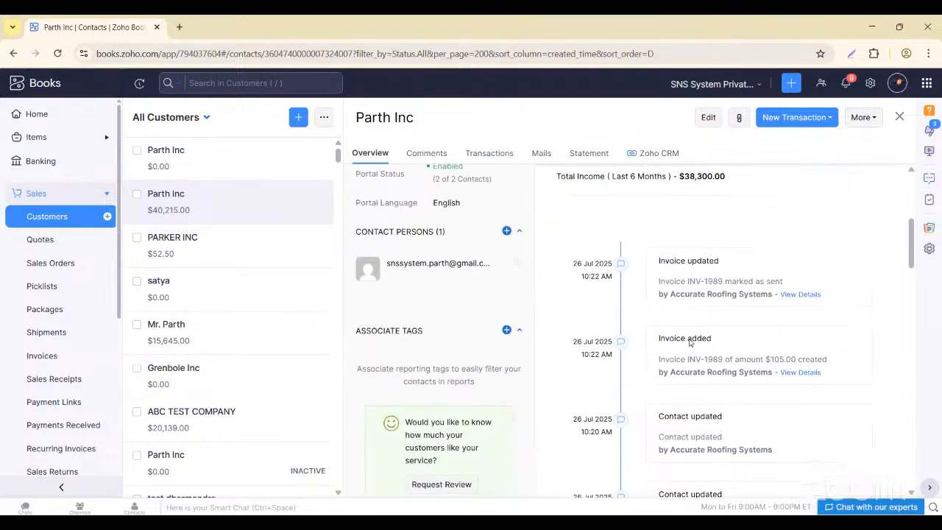
{"action": "scroll", "coordinate": [738, 460], "scroll_direction": "down", "scroll_amount": 2}
{"action": "scroll", "coordinate": [738, 460], "scroll_direction": "up", "scroll_amount": 3}
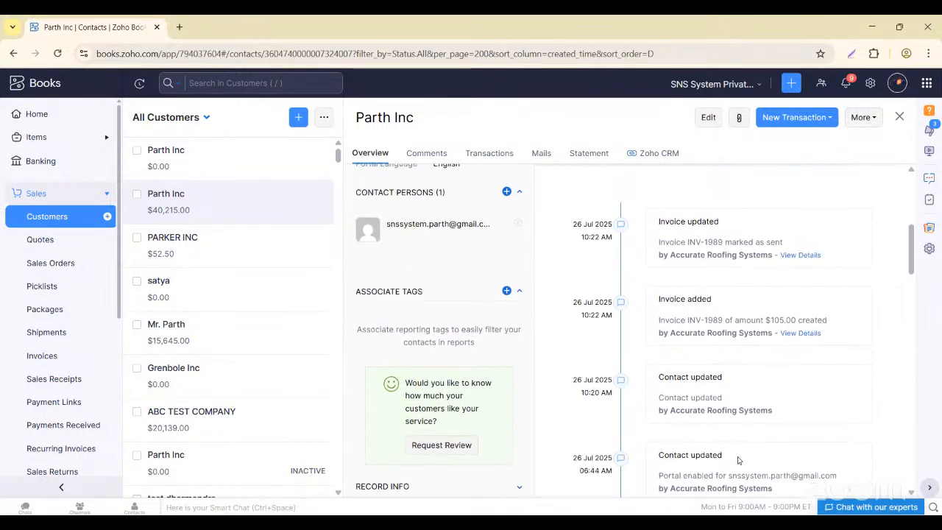
{"action": "scroll", "coordinate": [738, 456], "scroll_direction": "up", "scroll_amount": 4}
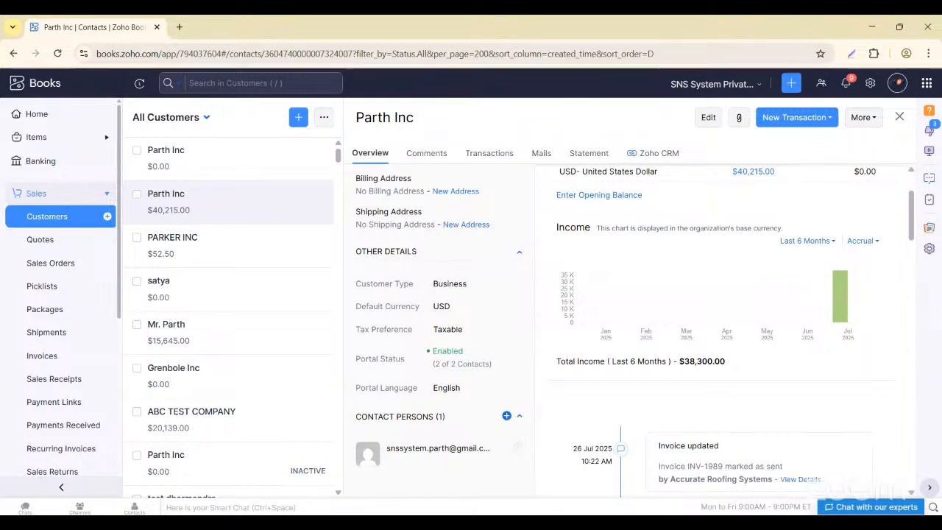
- Turn off the Time Tracking module in General preferences and save
{"action": "left_click", "coordinate": [870, 85]}
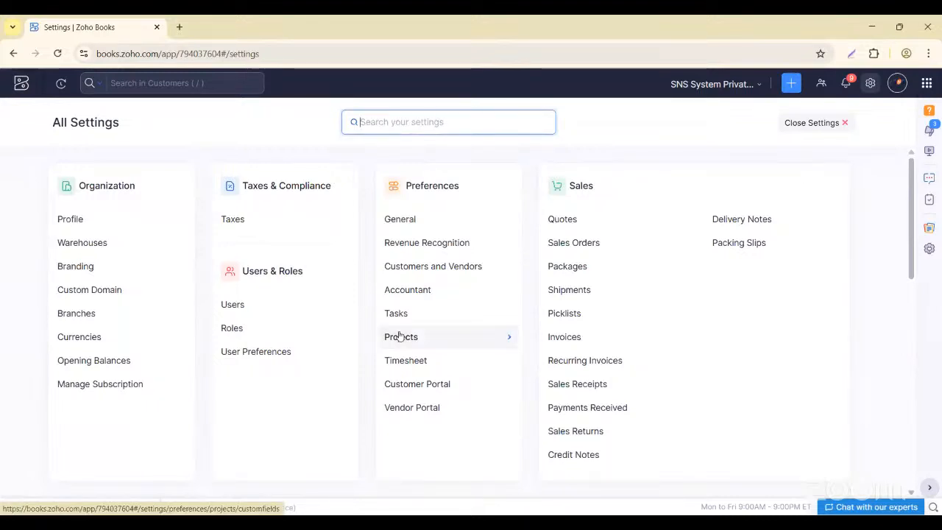
{"action": "left_click", "coordinate": [402, 217]}
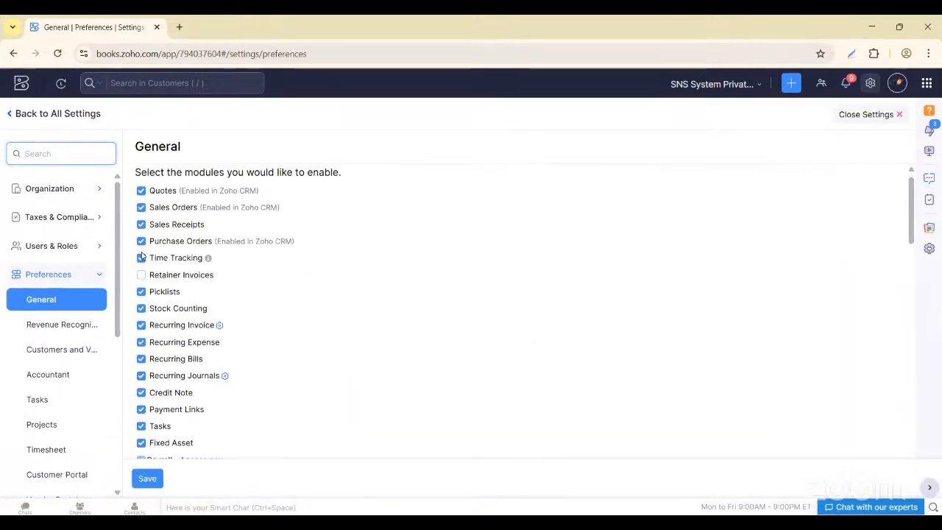
{"action": "left_click", "coordinate": [141, 259]}
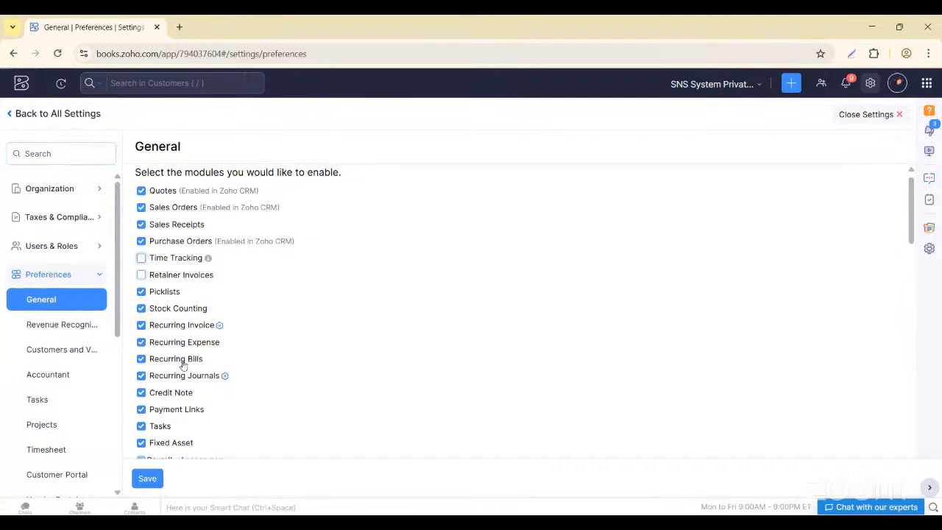
{"action": "left_click", "coordinate": [148, 479]}
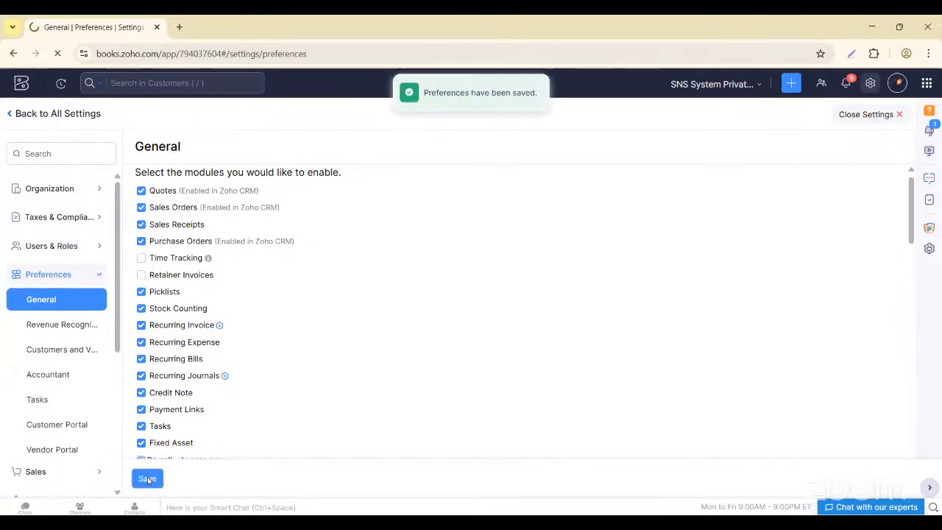
- Re-enable Time Tracking in General preferences and save it
{"action": "left_click", "coordinate": [11, 114]}
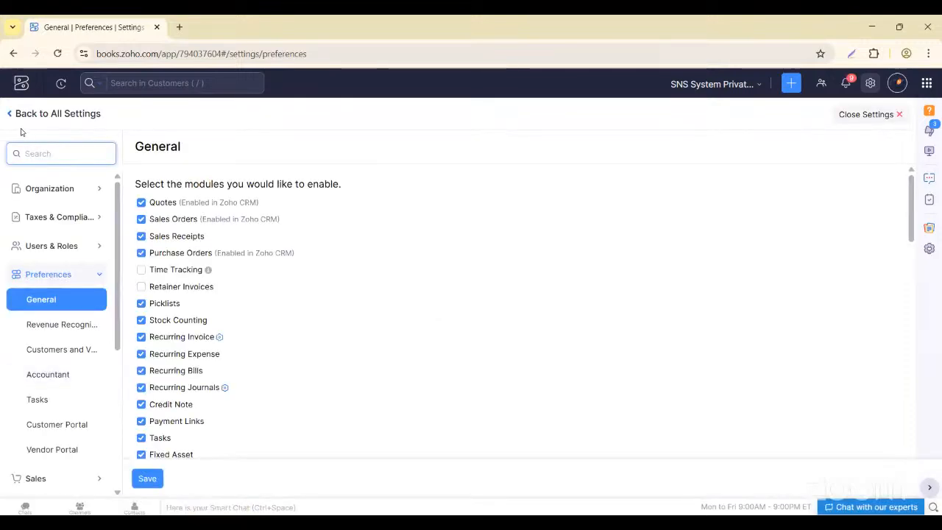
{"action": "left_click", "coordinate": [11, 117]}
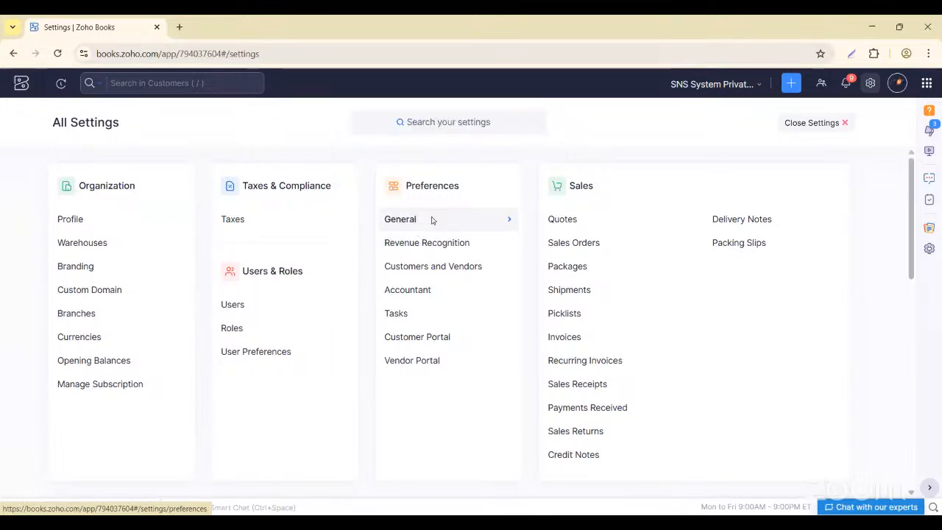
{"action": "left_click", "coordinate": [431, 221]}
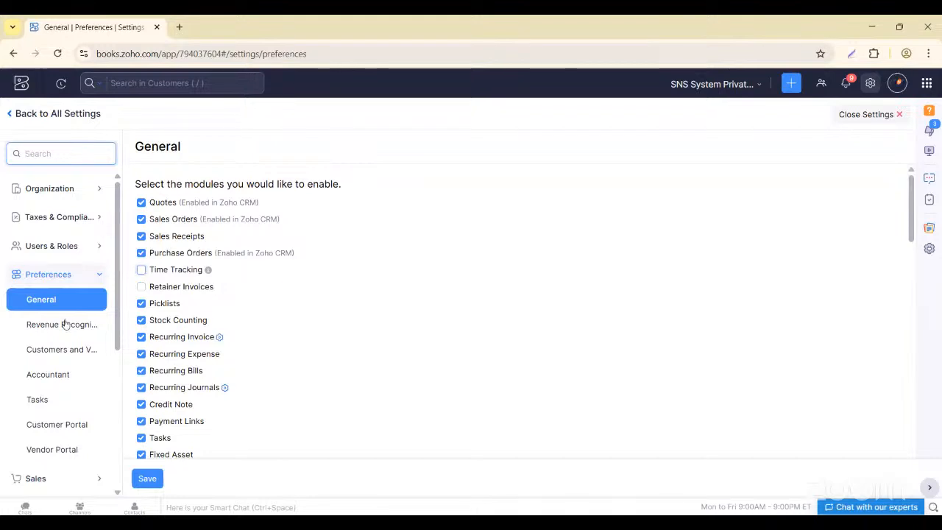
{"action": "left_click", "coordinate": [140, 273]}
{"action": "left_click", "coordinate": [144, 479]}
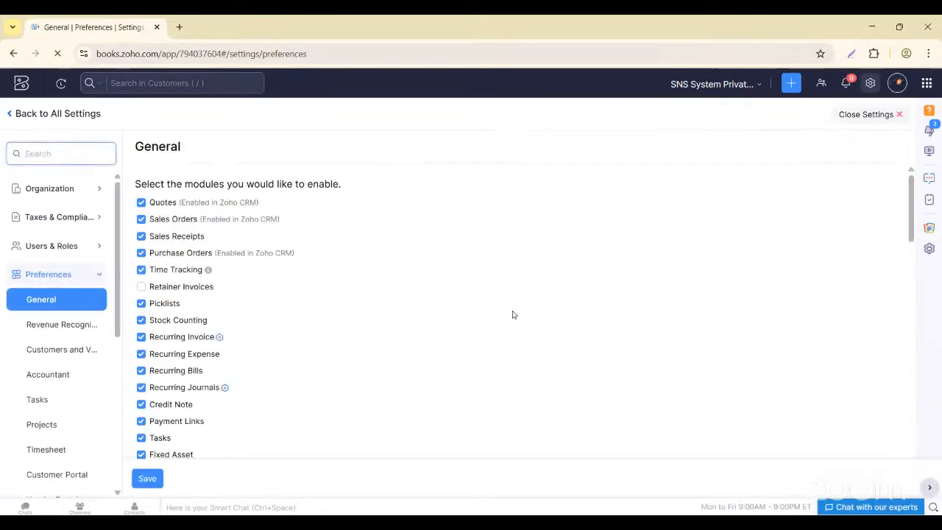
{"action": "scroll", "coordinate": [65, 386], "scroll_direction": "down", "scroll_amount": 1}
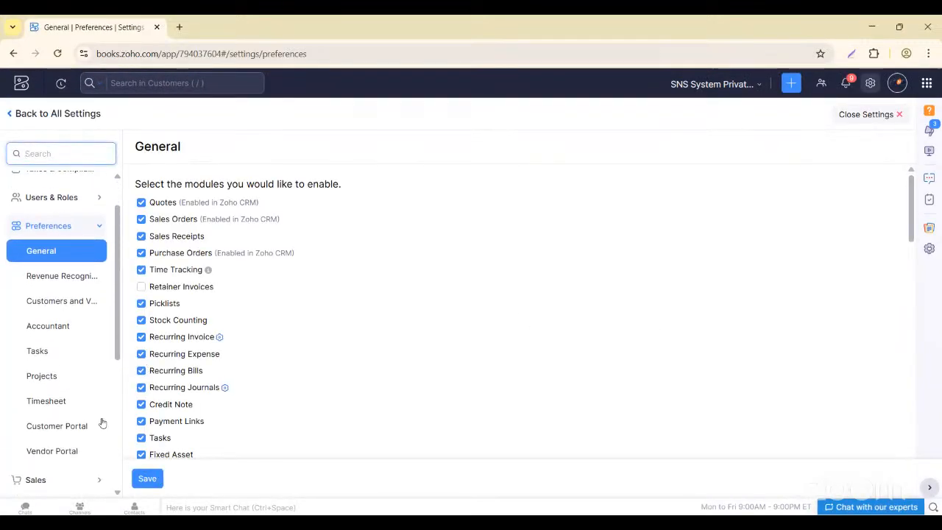
- Look through the Projects preferences: custom fields, custom buttons and related lists, discarding a new custom field
{"action": "left_click", "coordinate": [56, 373]}
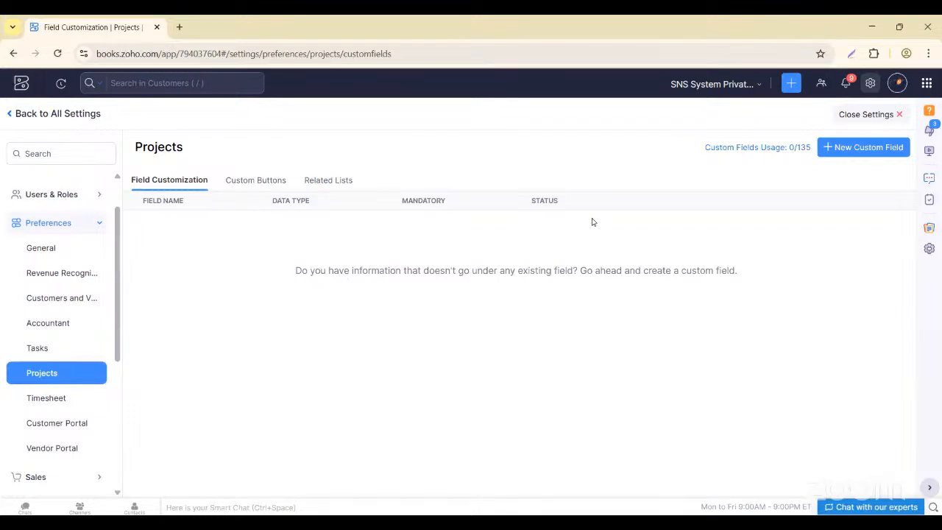
{"action": "left_click", "coordinate": [836, 147]}
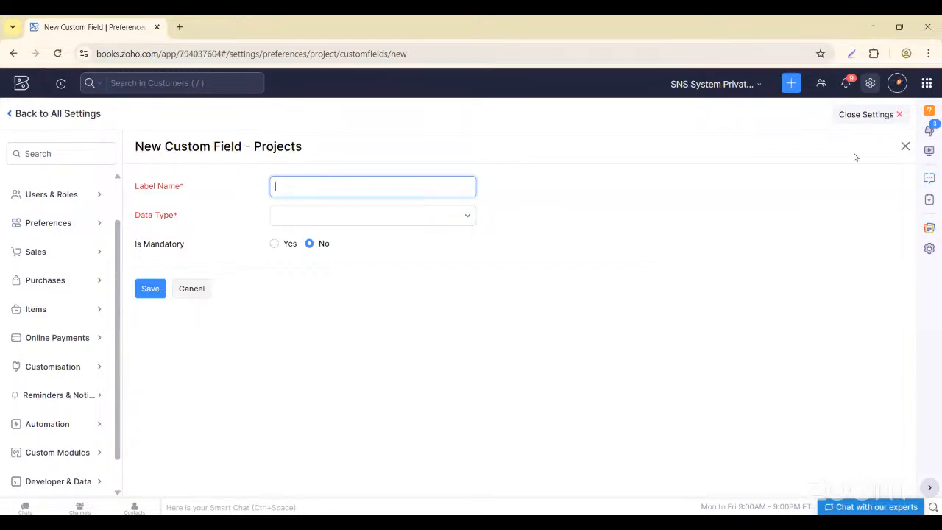
{"action": "left_click", "coordinate": [905, 146]}
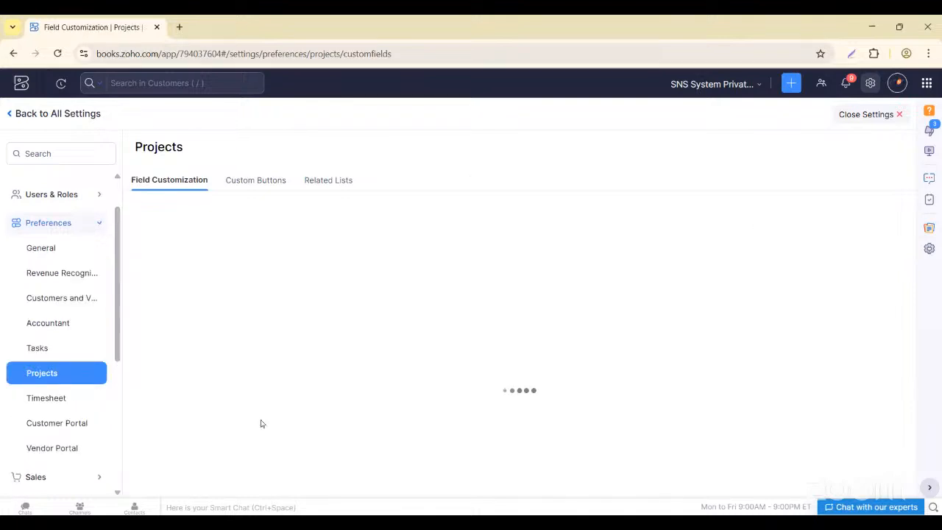
{"action": "left_click", "coordinate": [245, 183]}
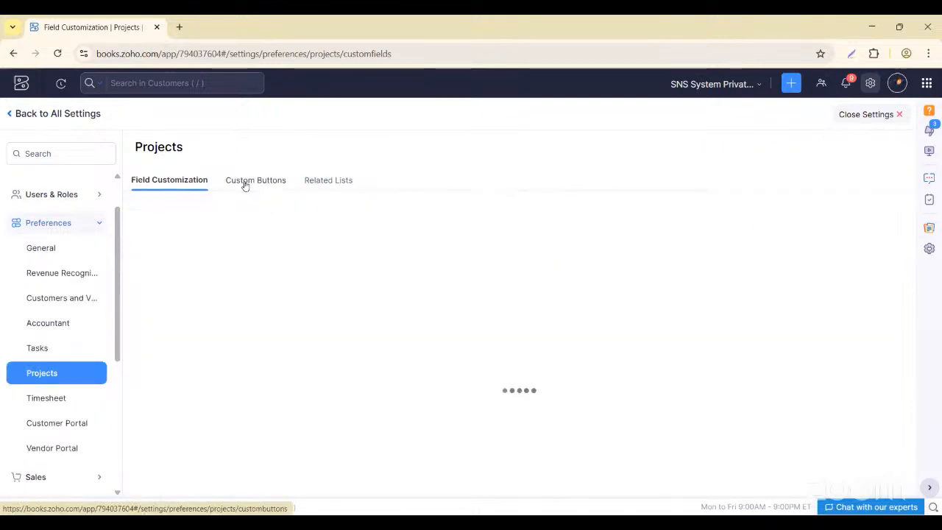
{"action": "left_click", "coordinate": [318, 181]}
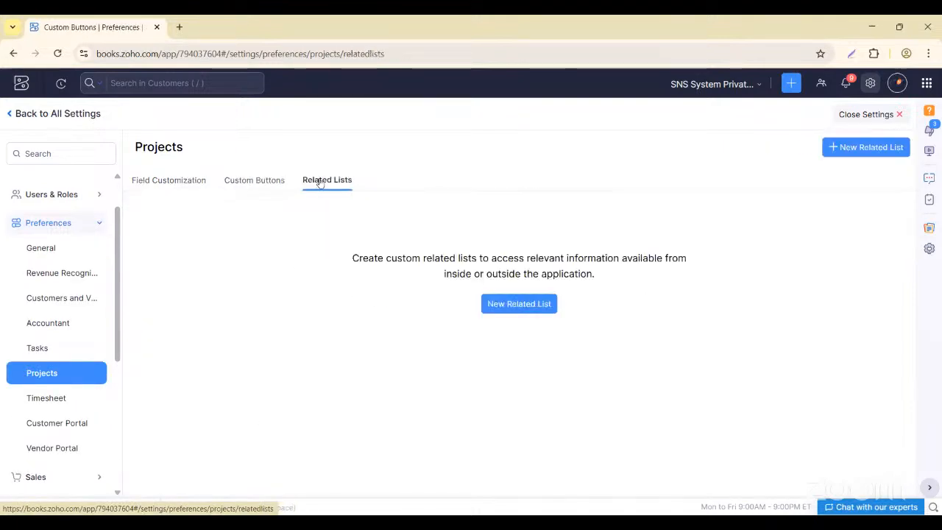
{"action": "left_click", "coordinate": [148, 182]}
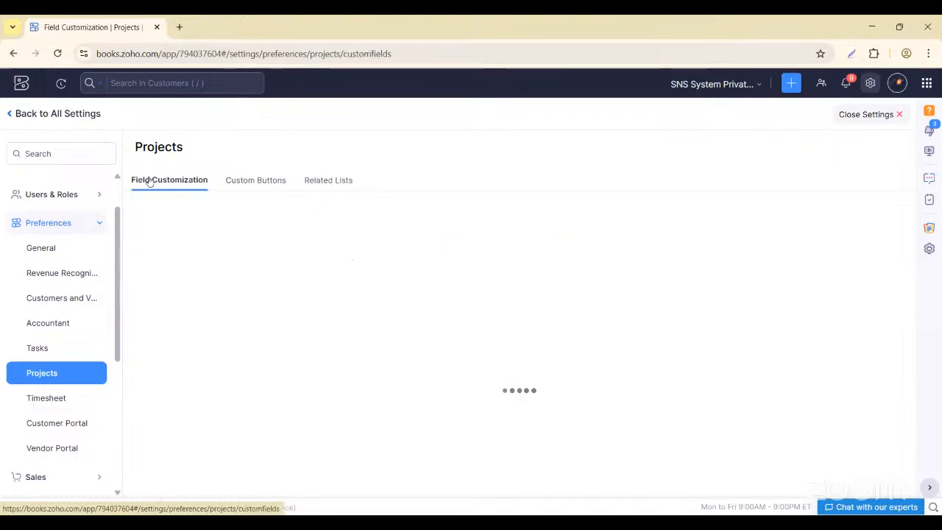
- Save the Timesheet preferences unchanged: 24:00 daily maximum, cost tracking on, approvals off
{"action": "left_click", "coordinate": [46, 398]}
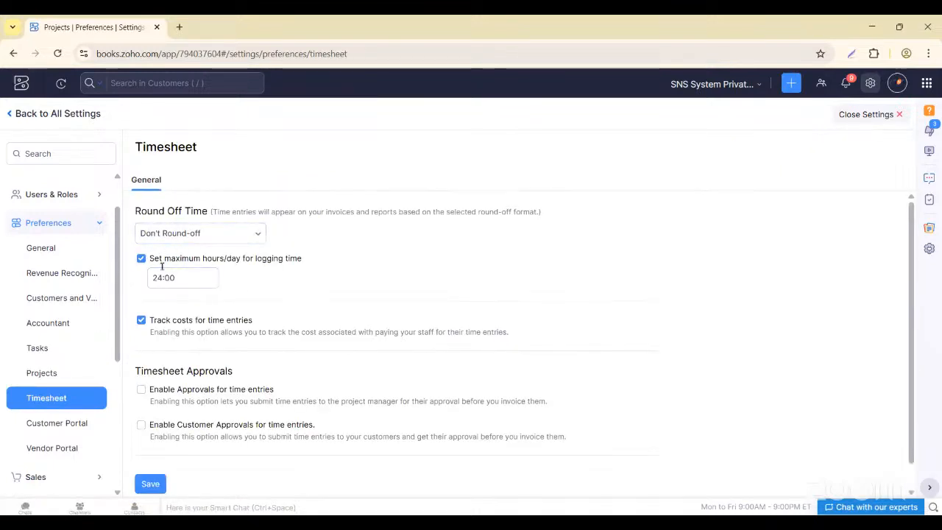
{"action": "scroll", "coordinate": [237, 289], "scroll_direction": "down", "scroll_amount": 1}
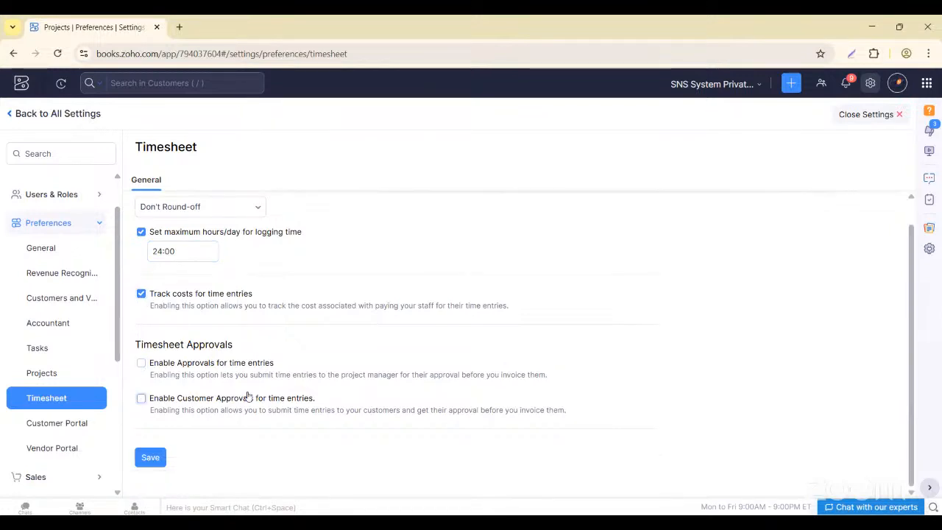
{"action": "scroll", "coordinate": [247, 390], "scroll_direction": "up", "scroll_amount": 1}
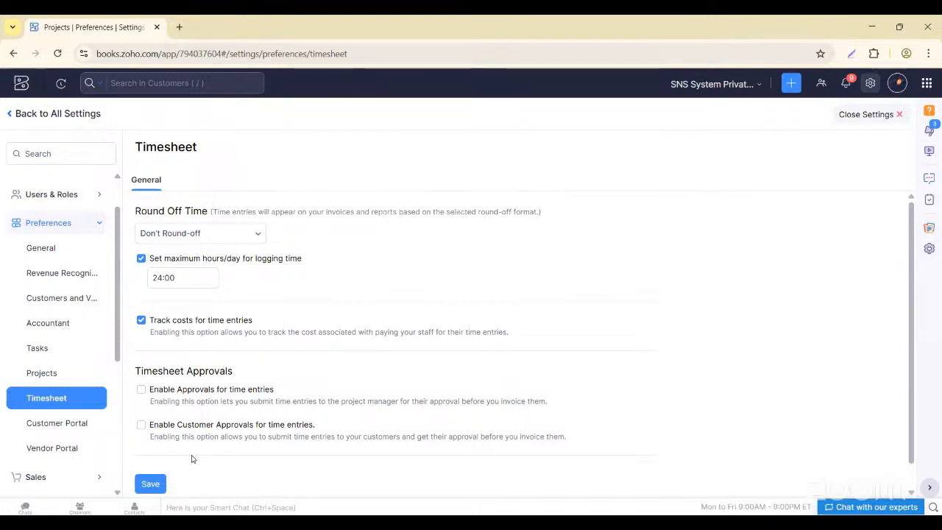
{"action": "left_click", "coordinate": [151, 482]}
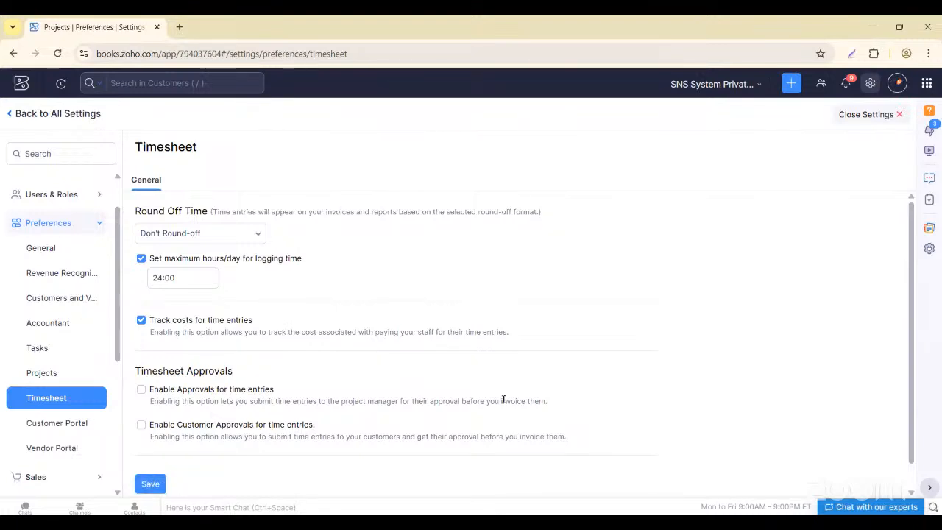
- Close Settings and start a new project from Time Tracking > Projects
{"action": "left_click", "coordinate": [901, 115]}
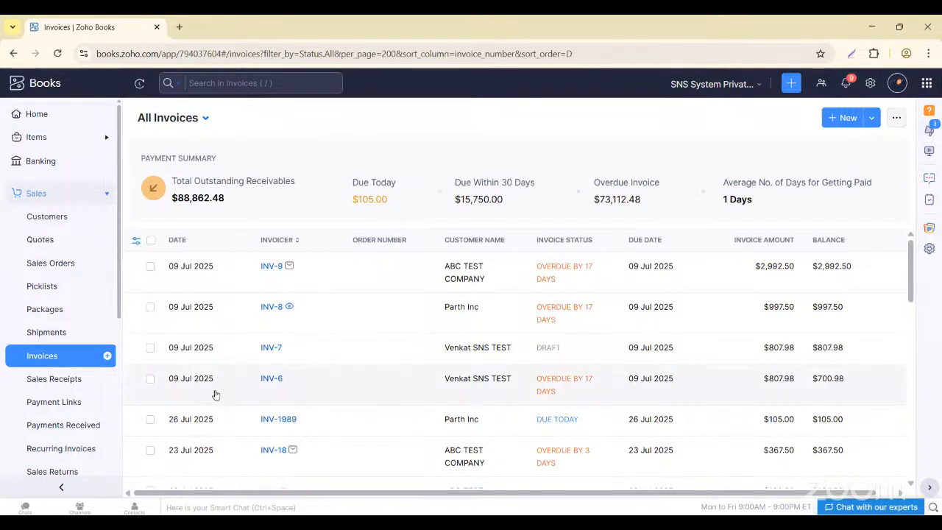
{"action": "scroll", "coordinate": [72, 404], "scroll_direction": "down", "scroll_amount": 4}
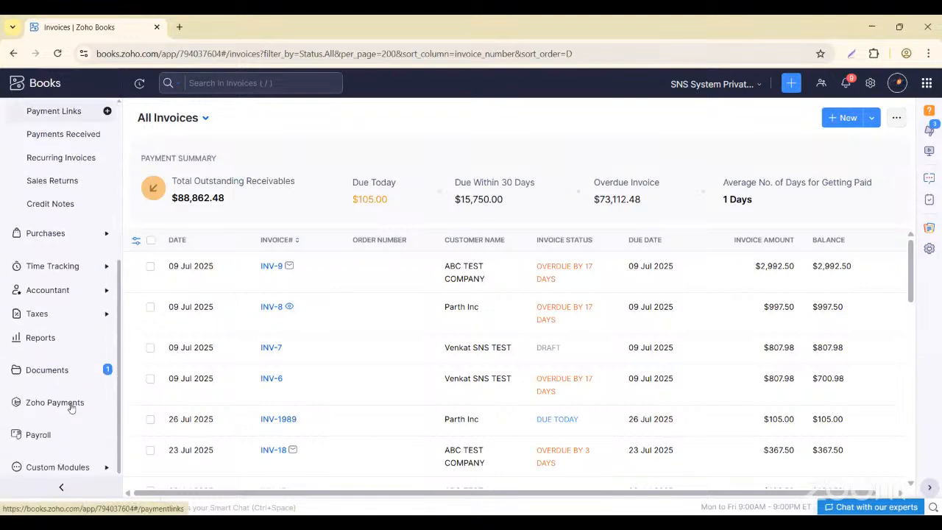
{"action": "left_click", "coordinate": [101, 264]}
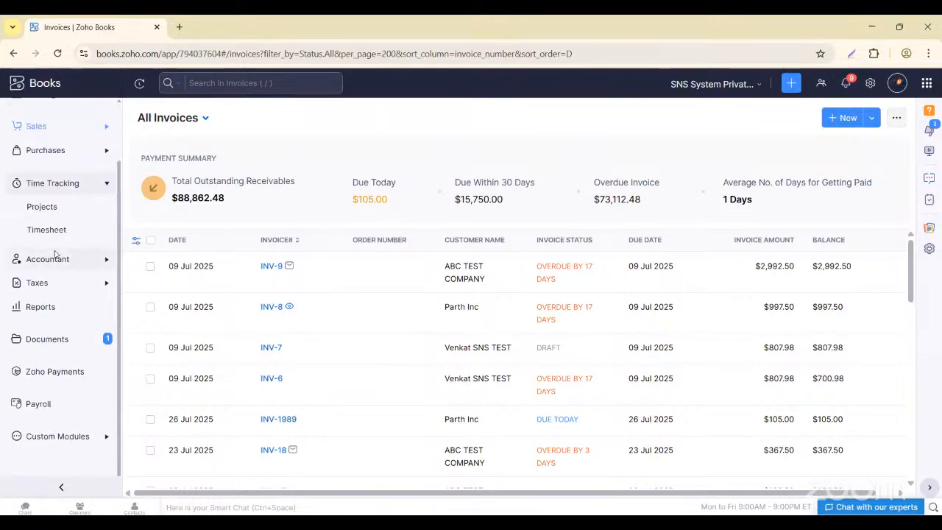
{"action": "left_click", "coordinate": [44, 206]}
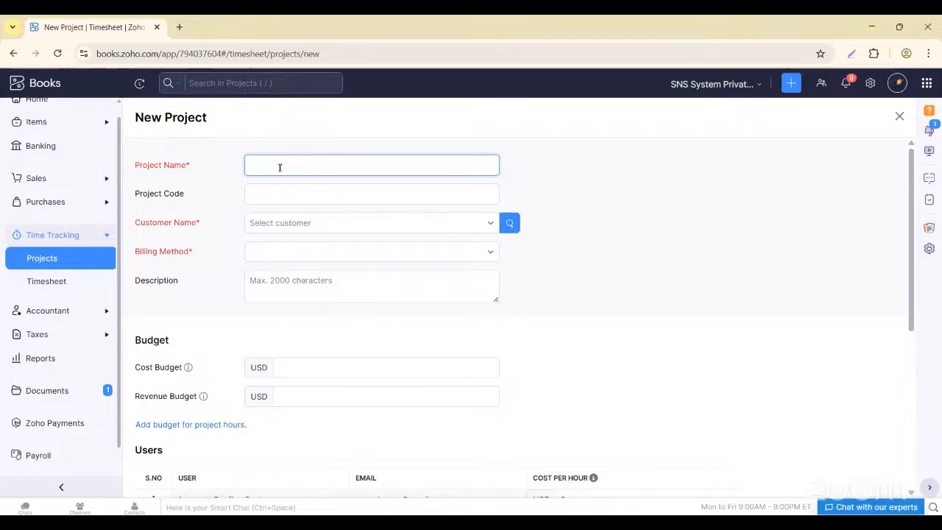
- Enter project name 'Website Redesign for ABC Ltd', fixing the stray capital E, and project code ABC
{"action": "type", "text": "WEbsite Redesig"}
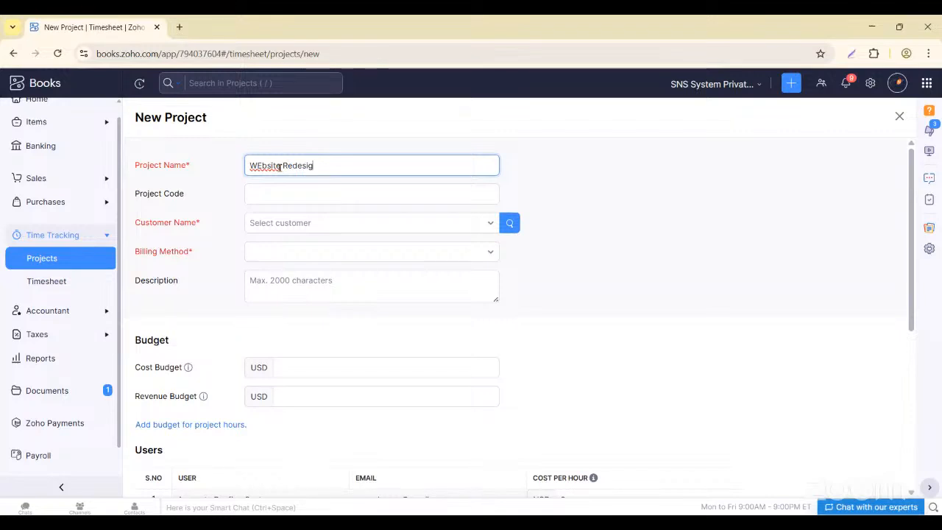
{"action": "type", "text": "n for ABC Ltd"}
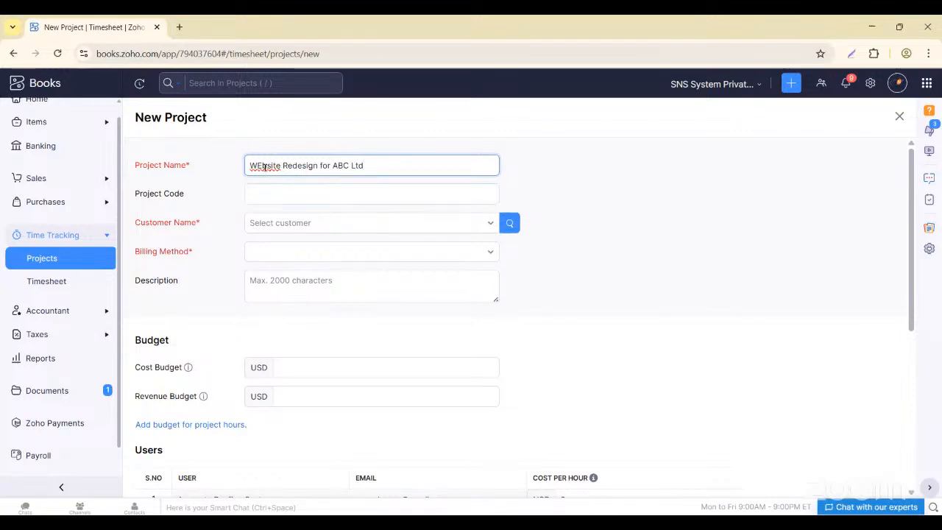
{"action": "left_click", "coordinate": [262, 165]}
{"action": "key", "text": "BackSpace"}
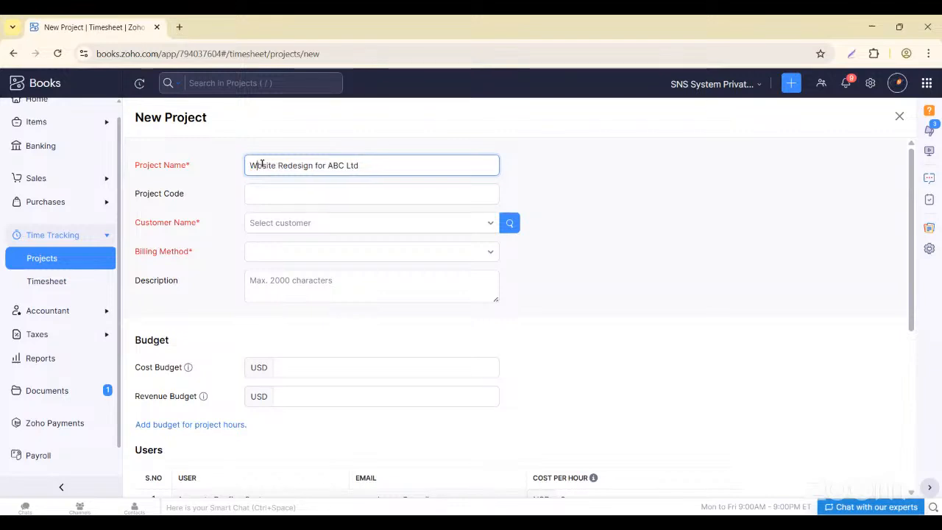
{"action": "type", "text": "e"}
{"action": "left_click", "coordinate": [267, 188]}
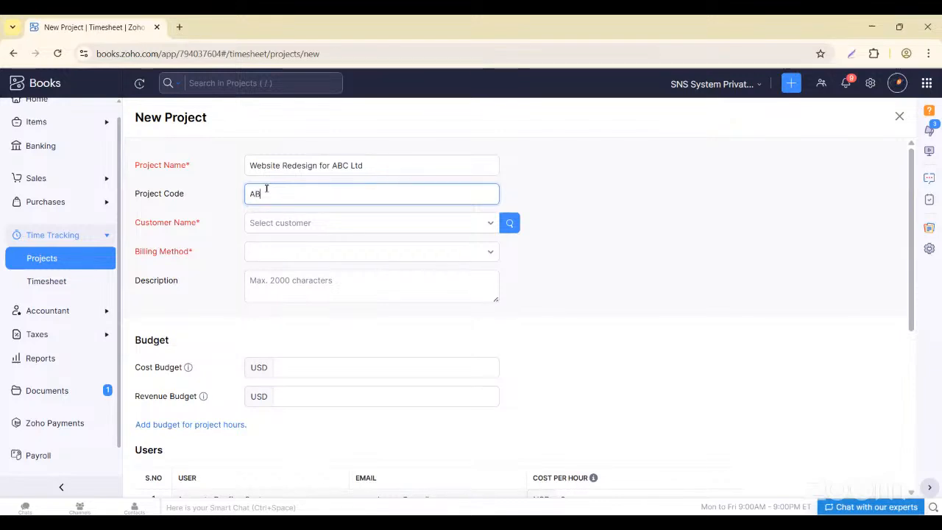
{"action": "left_click", "coordinate": [284, 222]}
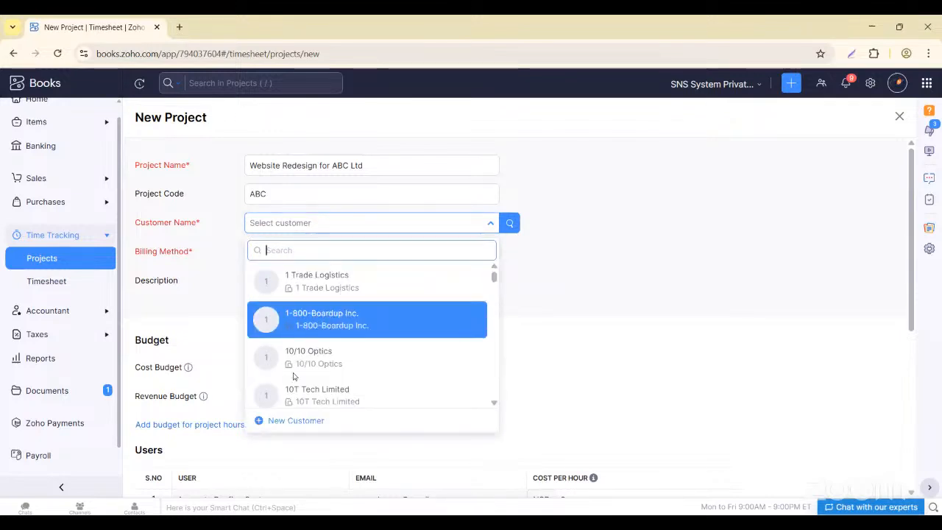
- Create the new customer ABC Ltd with tax rate VAT [5%] and save it
{"action": "left_click", "coordinate": [290, 420]}
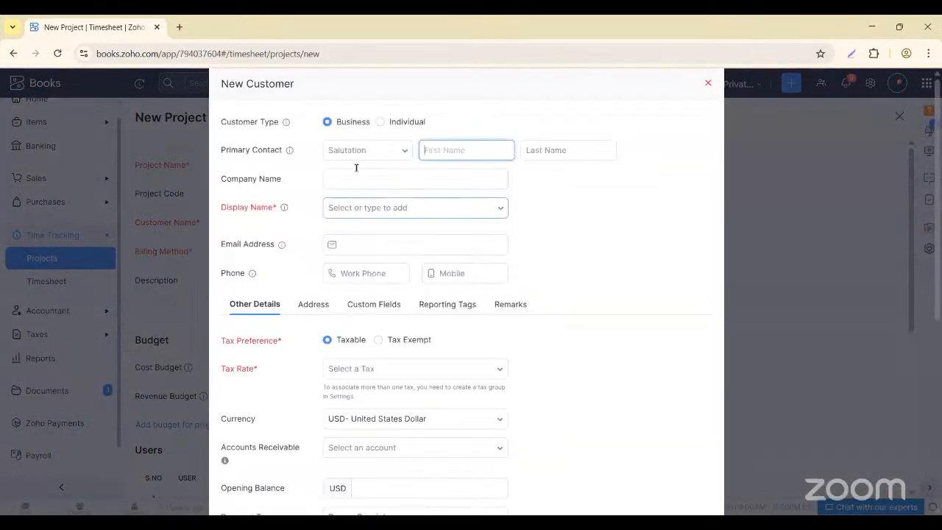
{"action": "left_click", "coordinate": [356, 178]}
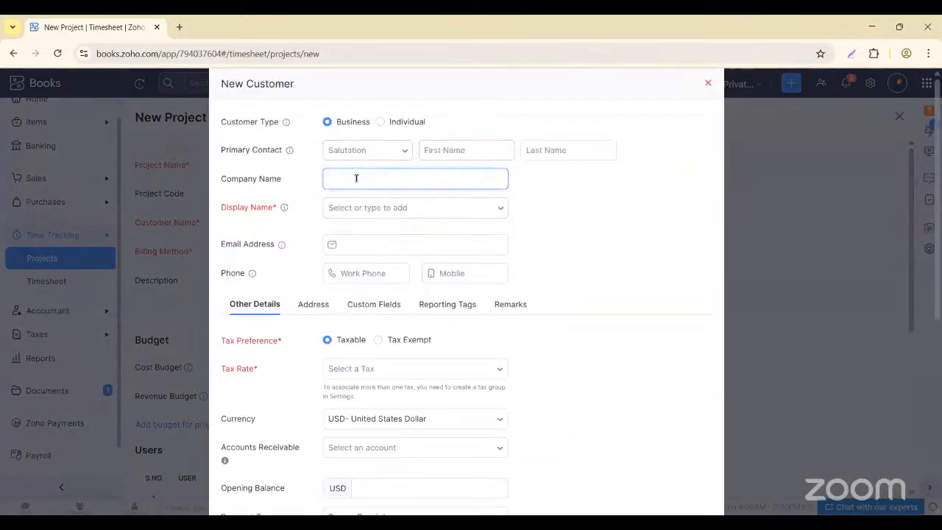
{"action": "type", "text": "ABC Ltd"}
{"action": "left_click", "coordinate": [544, 199]}
{"action": "left_click", "coordinate": [373, 373]}
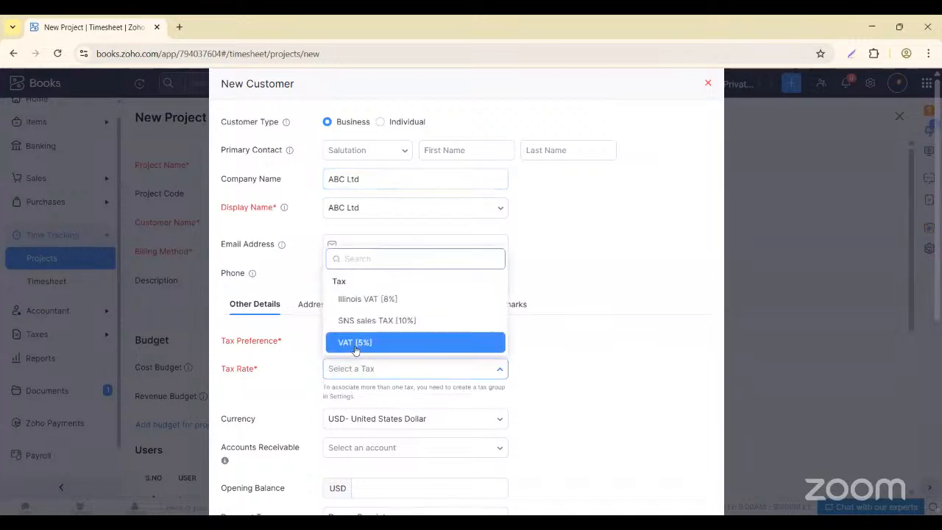
{"action": "left_click", "coordinate": [358, 345]}
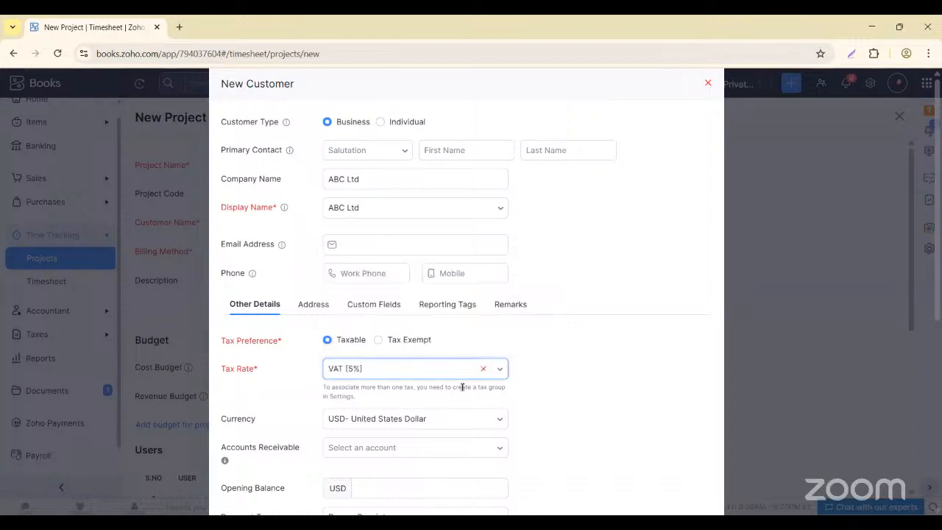
{"action": "scroll", "coordinate": [462, 386], "scroll_direction": "down", "scroll_amount": 5}
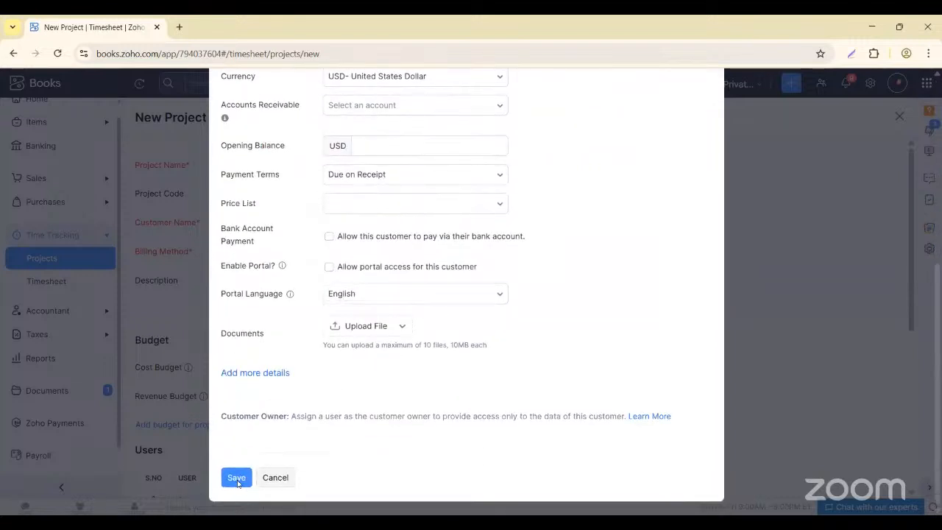
{"action": "left_click", "coordinate": [237, 477]}
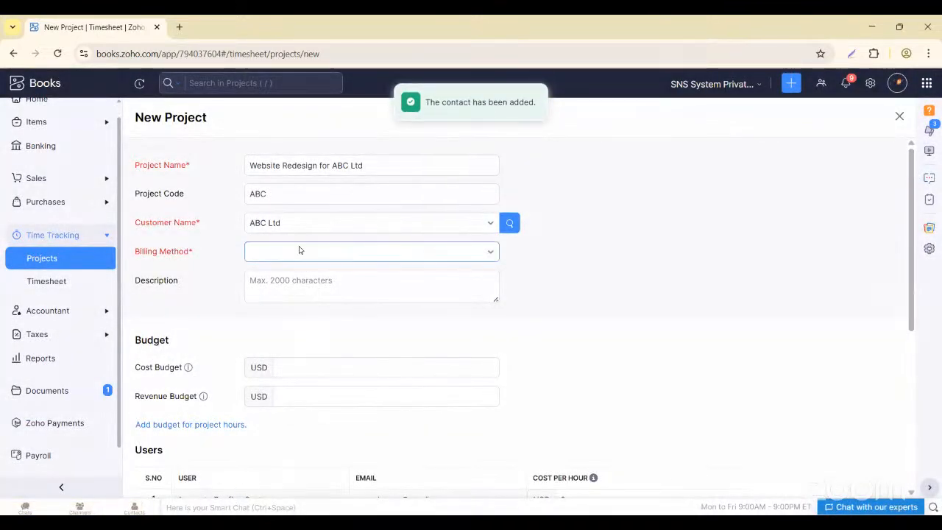
- Choose 'Based on Project Hours' billing, with a 10000 USD cost budget and 25000 USD revenue budget
{"action": "left_click", "coordinate": [298, 251]}
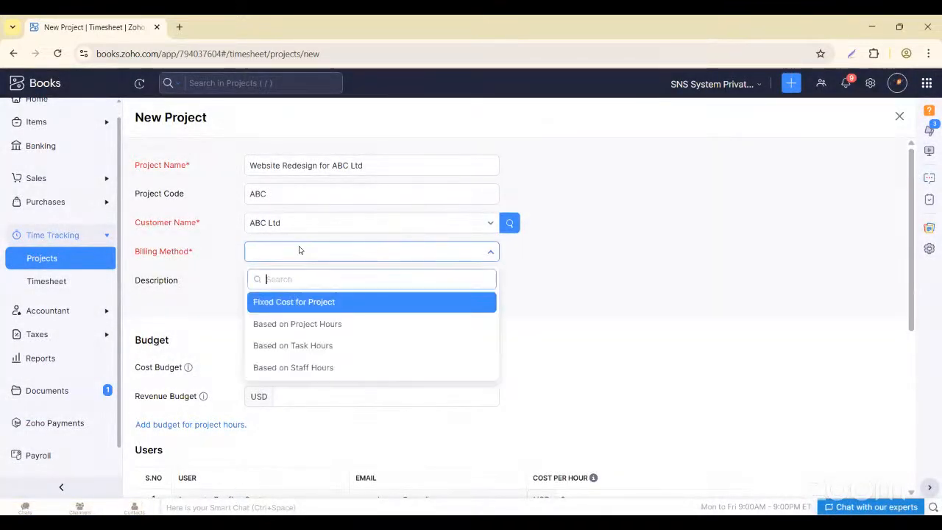
{"action": "left_click", "coordinate": [285, 327]}
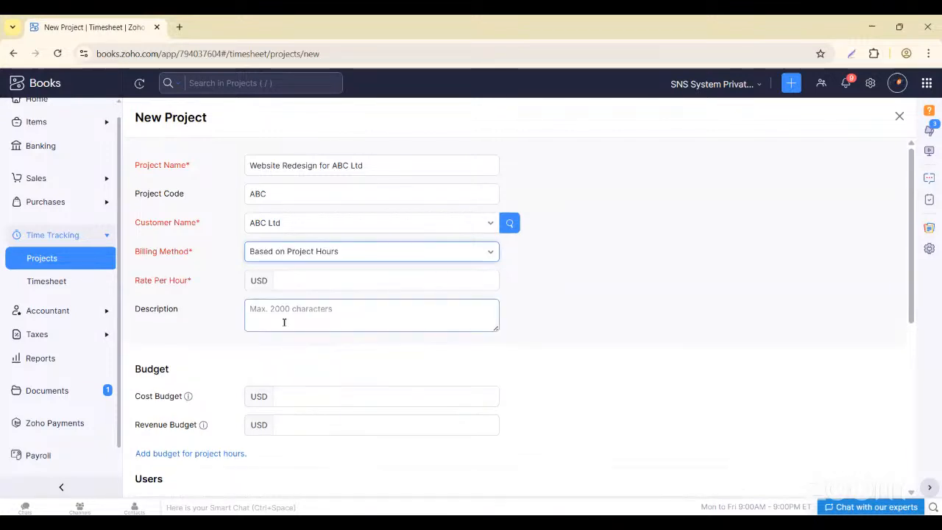
{"action": "left_click", "coordinate": [178, 398]}
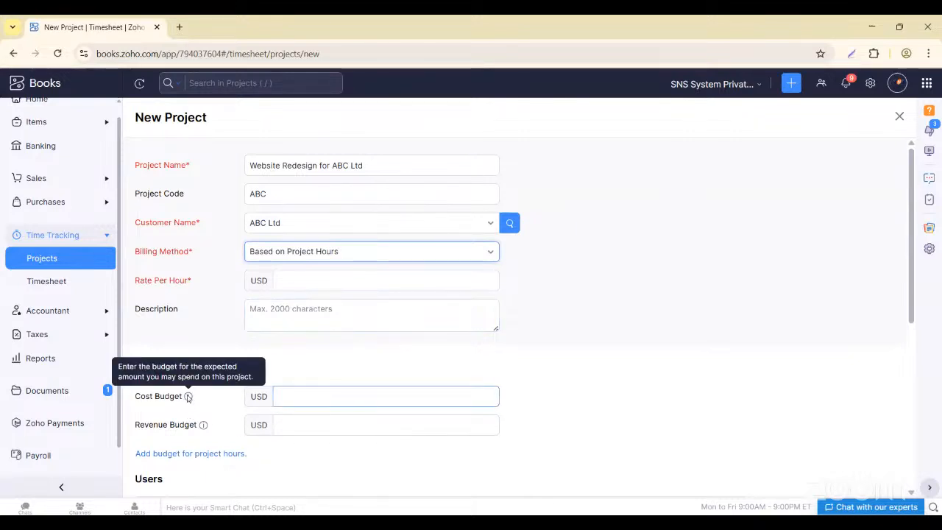
{"action": "left_click", "coordinate": [330, 397]}
{"action": "type", "text": "10000"}
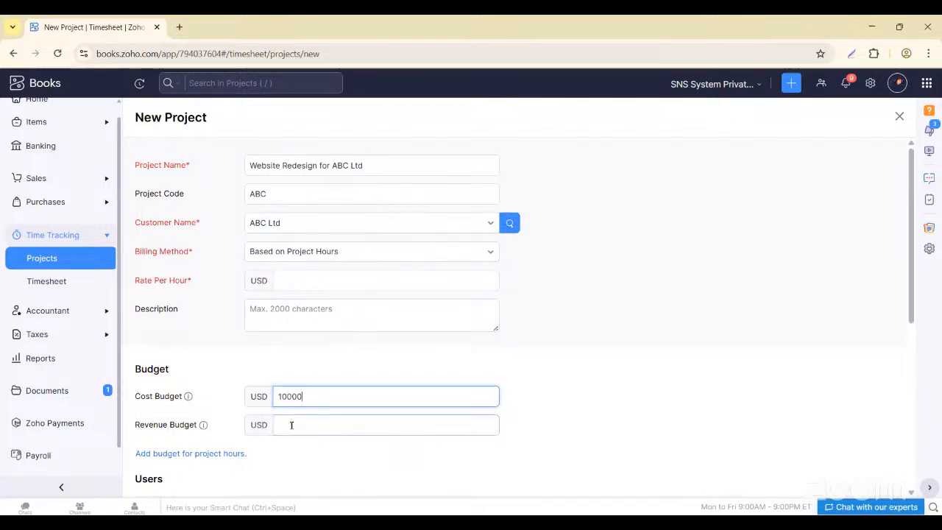
{"action": "key", "text": "Tab"}
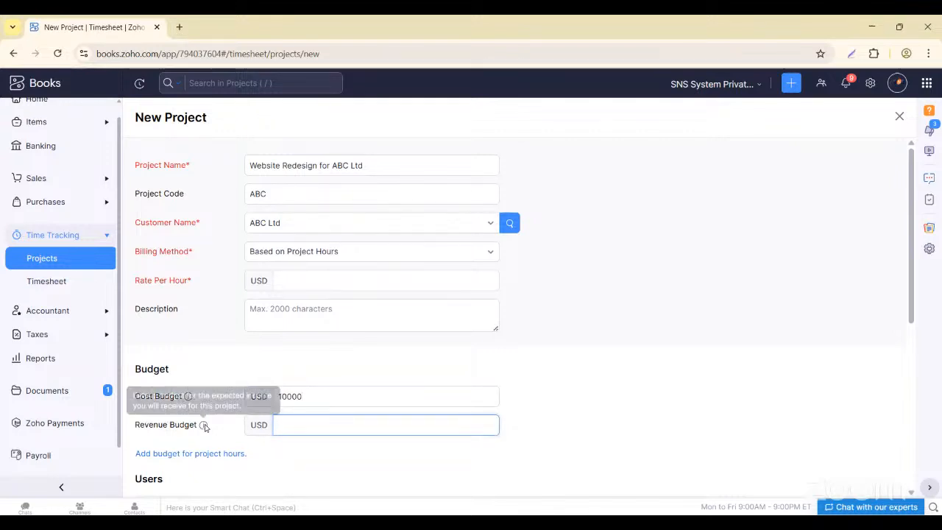
{"action": "mouse_move", "coordinate": [205, 427]}
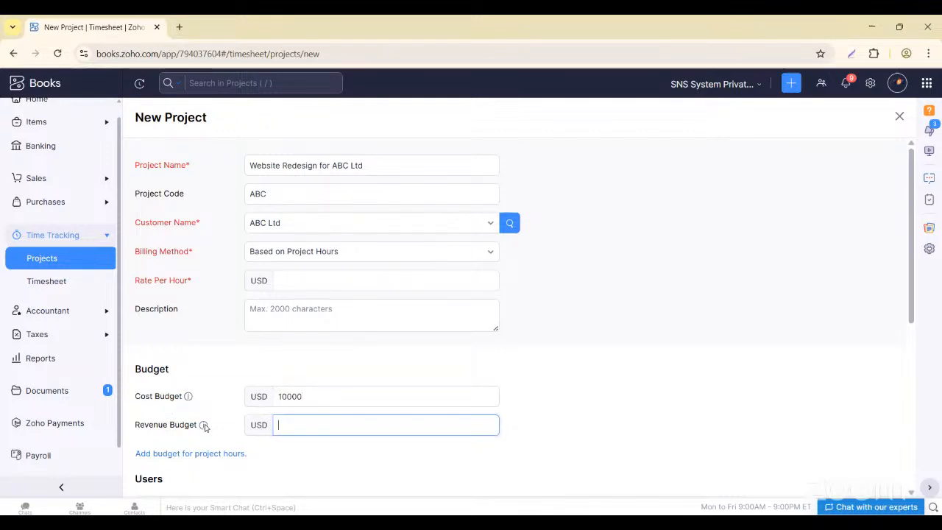
{"action": "key", "text": "shift+Tab"}
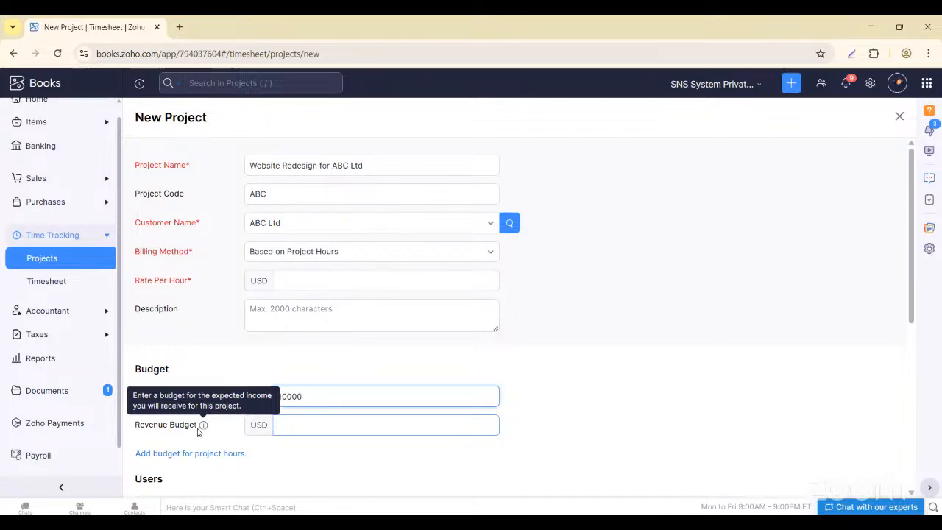
{"action": "left_click", "coordinate": [281, 424]}
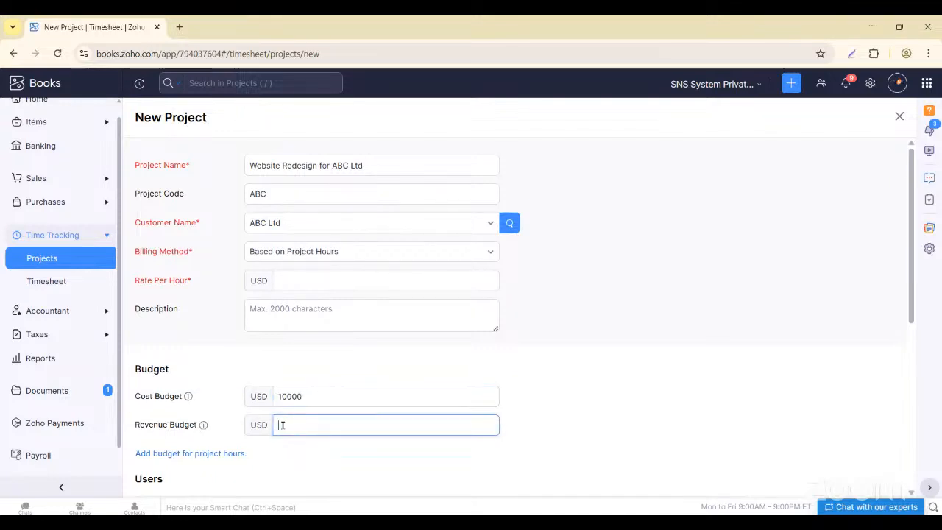
{"action": "type", "text": "25000"}
{"action": "left_click", "coordinate": [299, 474]}
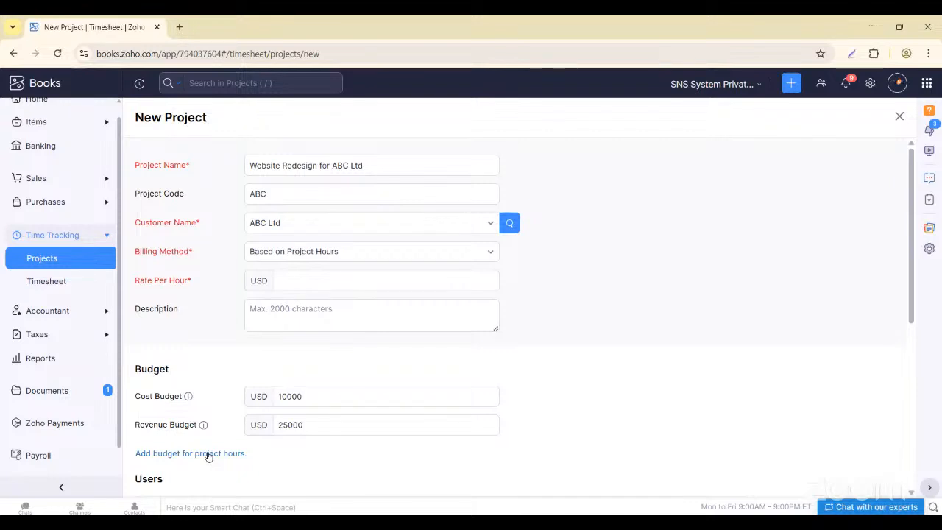
- Add a Total Project Hours (HH:MM) hours budget of 24:00
{"action": "left_click", "coordinate": [208, 456]}
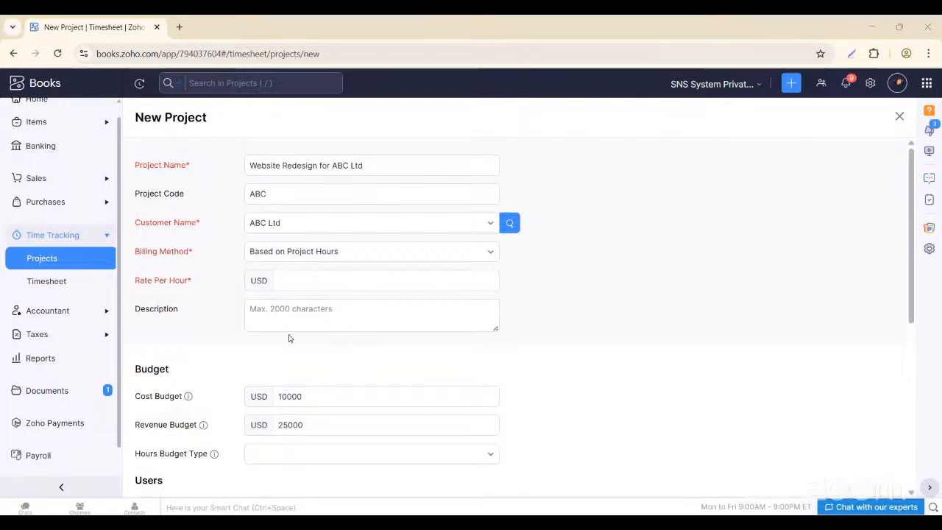
{"action": "left_click", "coordinate": [284, 457]}
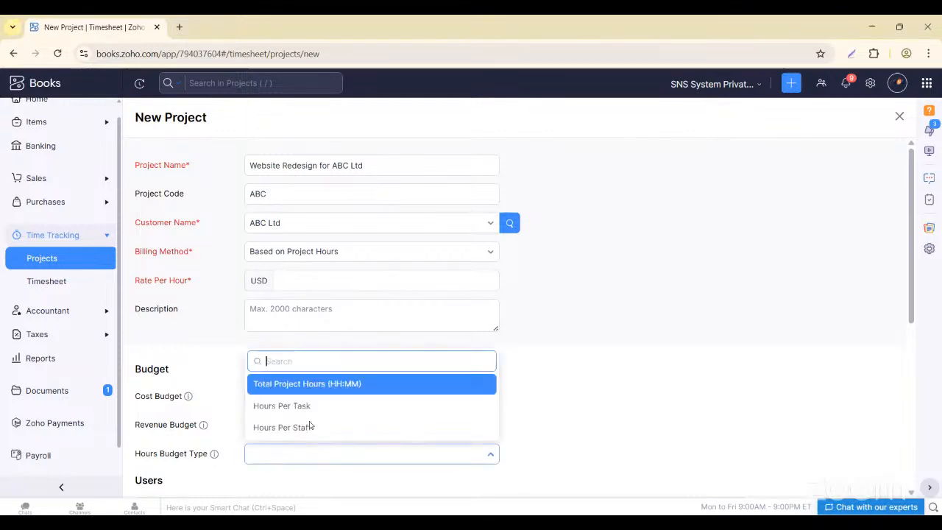
{"action": "left_click", "coordinate": [335, 384]}
{"action": "scroll", "coordinate": [275, 419], "scroll_direction": "down", "scroll_amount": 1}
{"action": "left_click", "coordinate": [284, 412]}
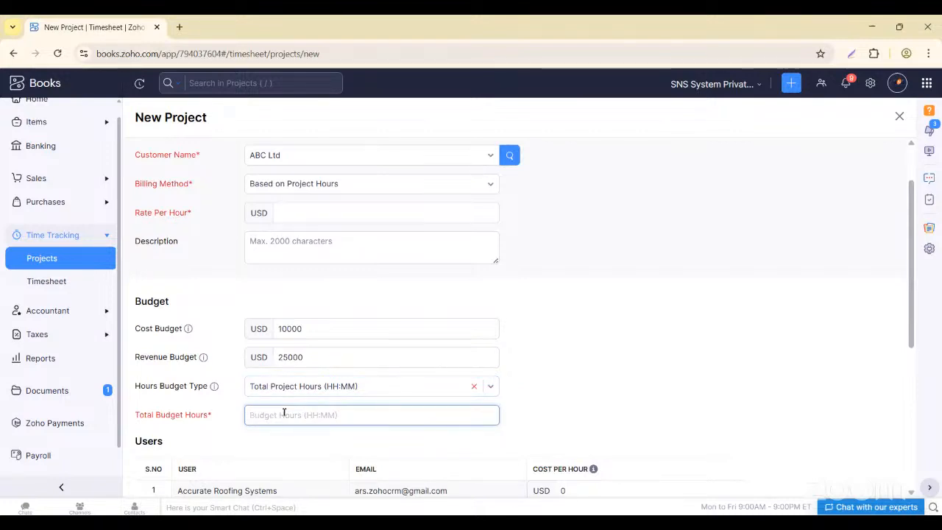
{"action": "type", "text": "2"}
{"action": "left_click", "coordinate": [624, 394]}
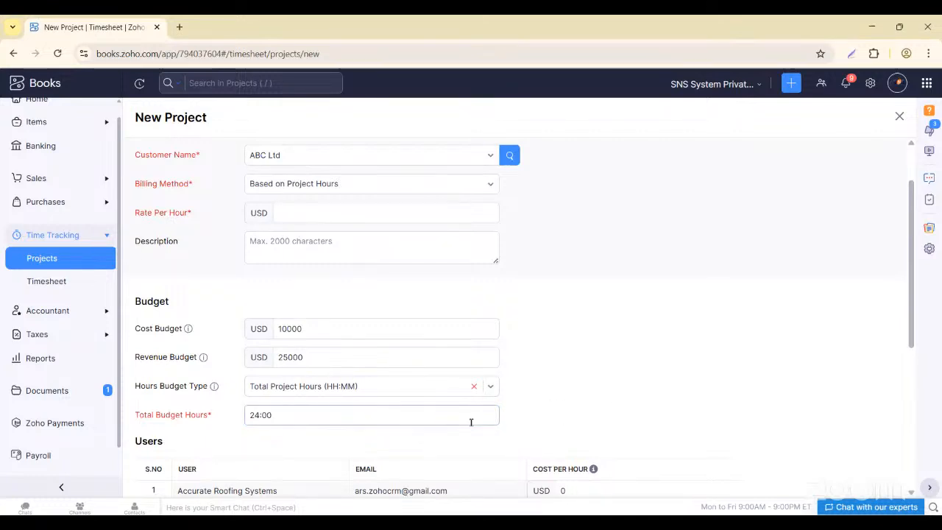
{"action": "scroll", "coordinate": [471, 421], "scroll_direction": "down", "scroll_amount": 2}
- Change the project user's Cost Per Hour from 0 to 25 USD
{"action": "left_click", "coordinate": [566, 346]}
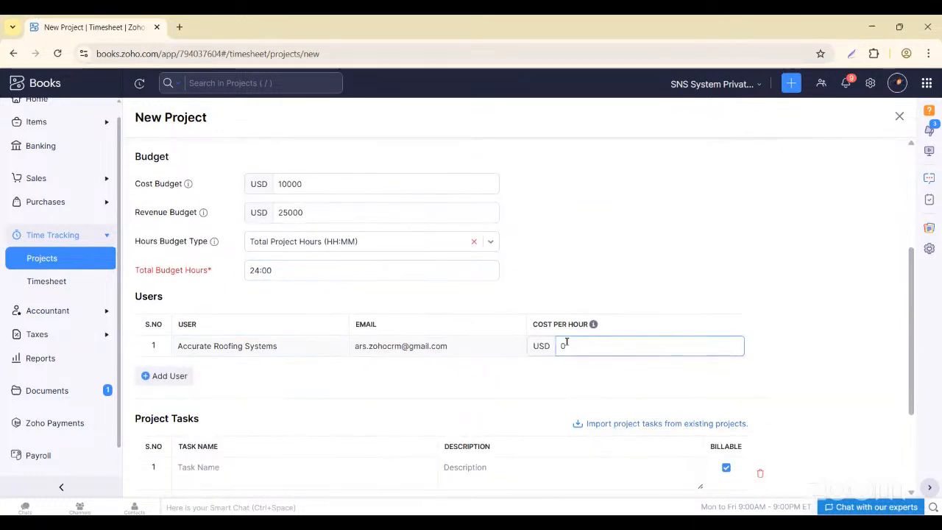
{"action": "key", "text": "BackSpace"}
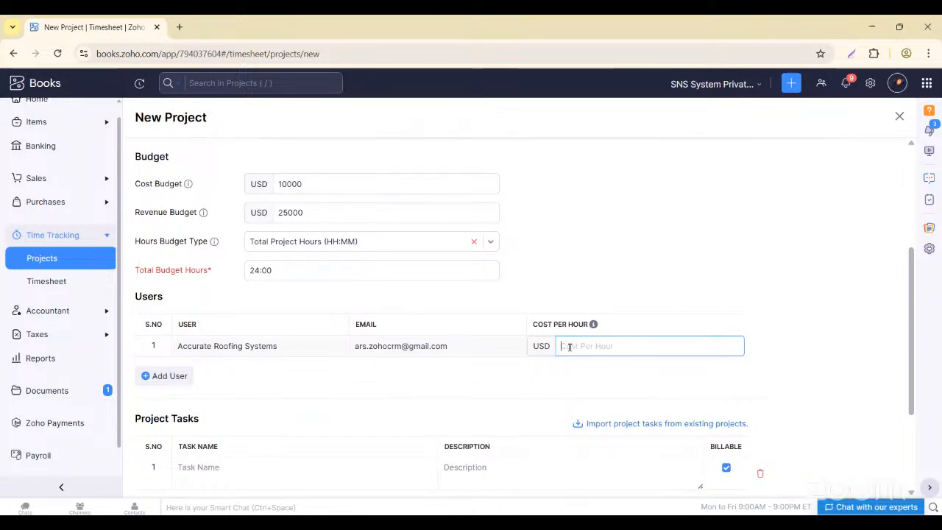
{"action": "type", "text": "12"}
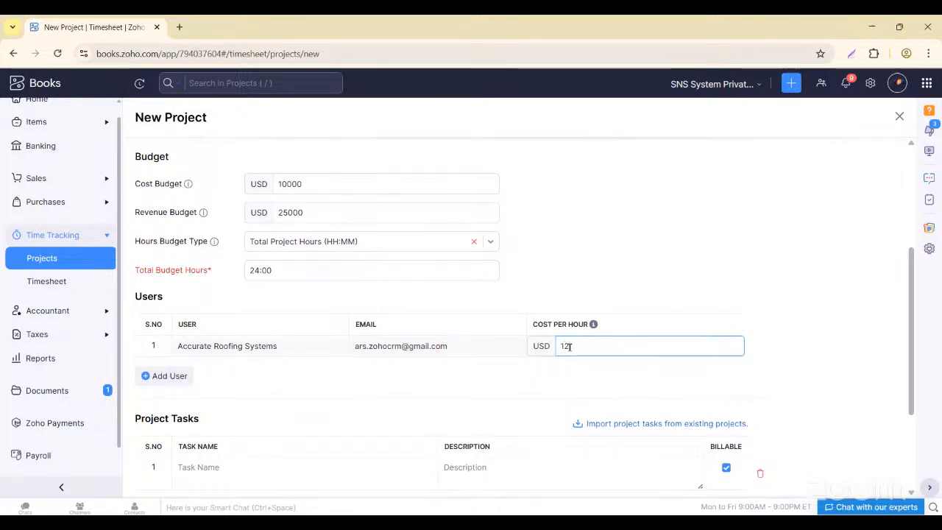
{"action": "key", "text": "BackSpace"}
{"action": "key", "text": "BackSpace"}
{"action": "type", "text": "2"}
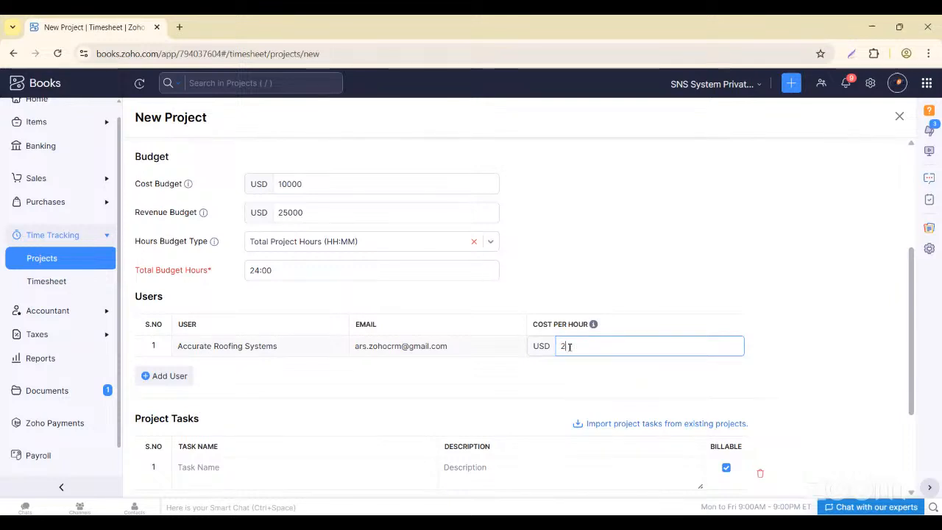
{"action": "left_click", "coordinate": [398, 379]}
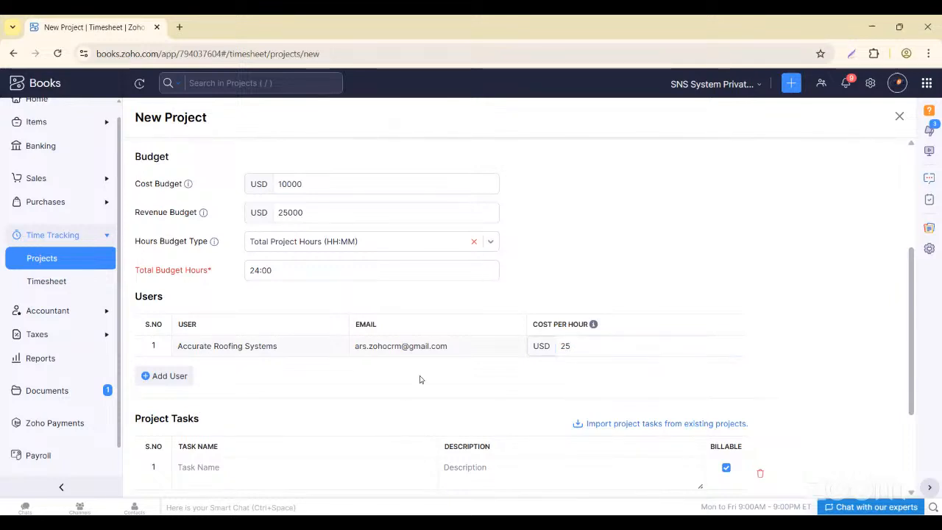
{"action": "scroll", "coordinate": [408, 455], "scroll_direction": "down", "scroll_amount": 2}
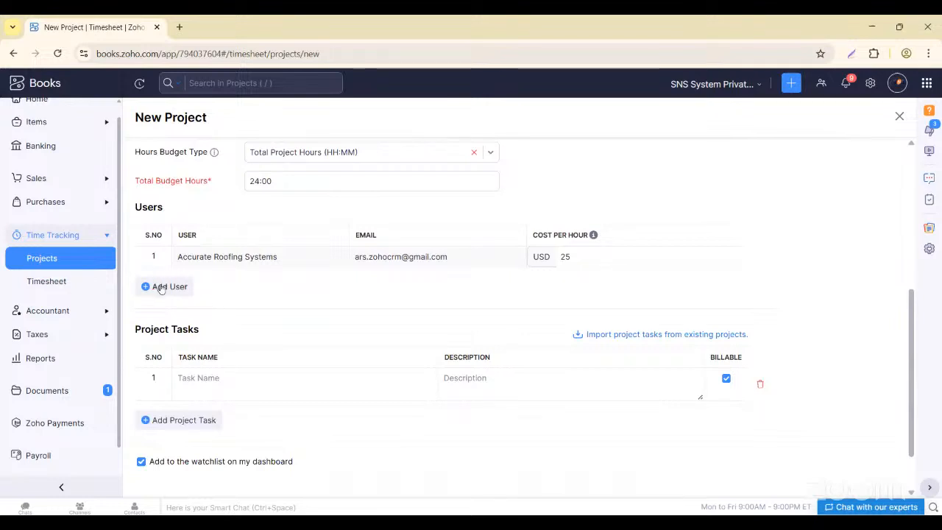
{"action": "left_click", "coordinate": [206, 380]}
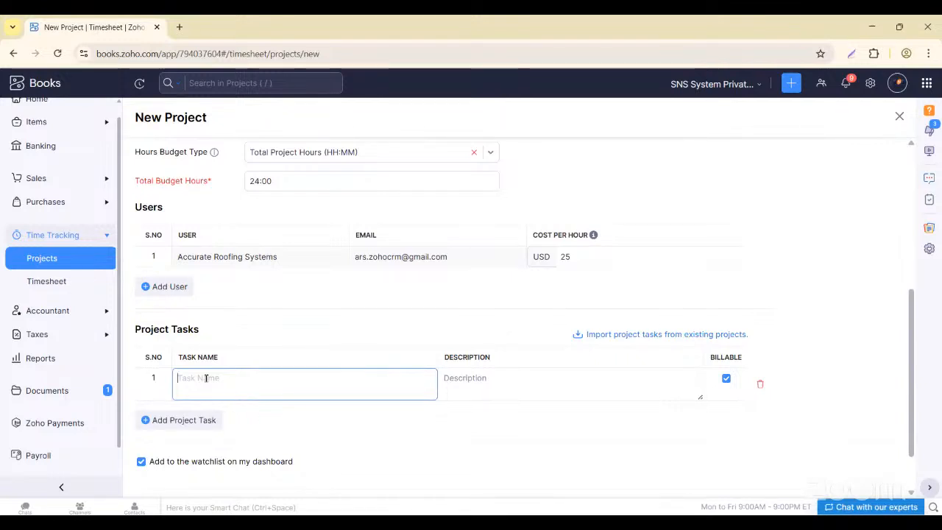
{"action": "scroll", "coordinate": [206, 378], "scroll_direction": "up", "scroll_amount": 5}
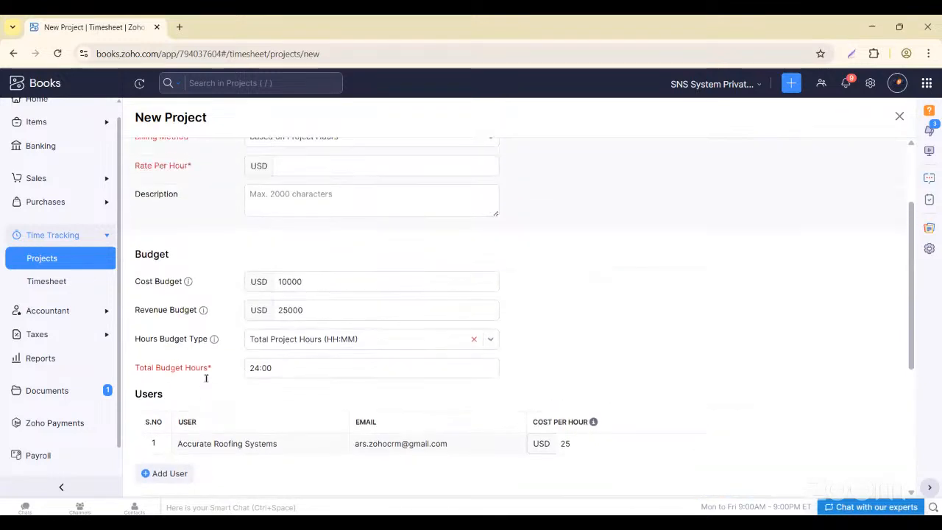
{"action": "left_click", "coordinate": [218, 306]}
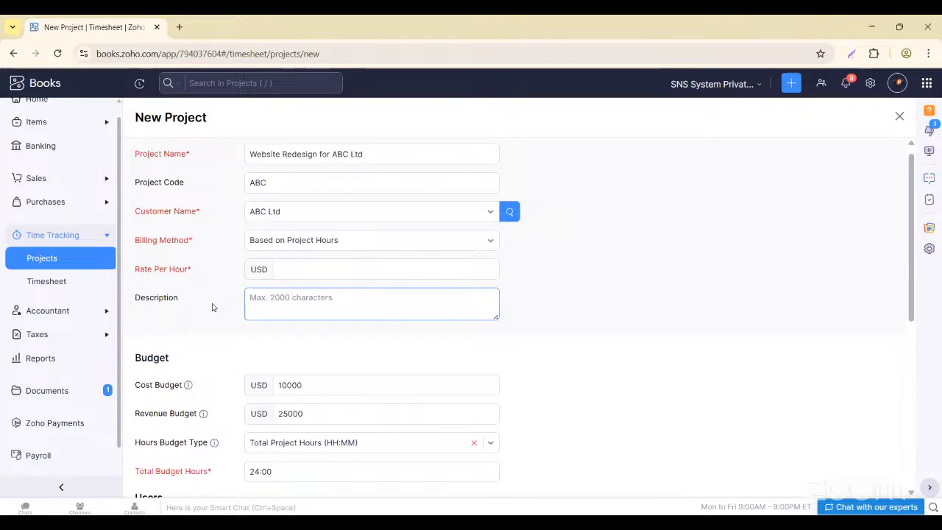
{"action": "left_click", "coordinate": [322, 244]}
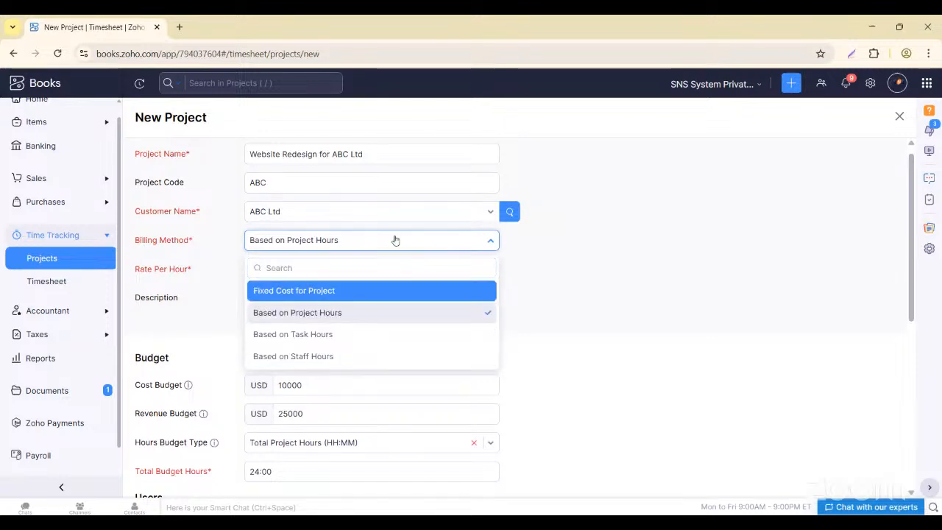
{"action": "left_click", "coordinate": [441, 239]}
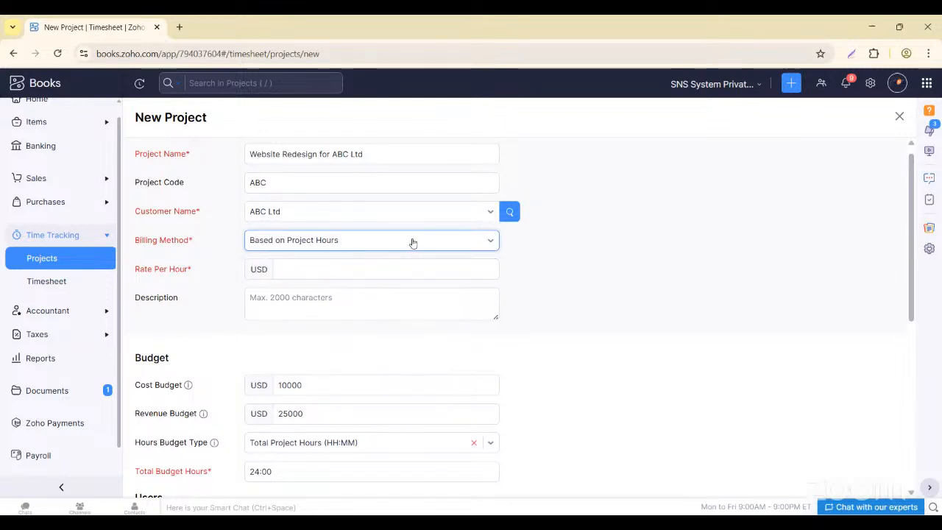
{"action": "left_click", "coordinate": [413, 243]}
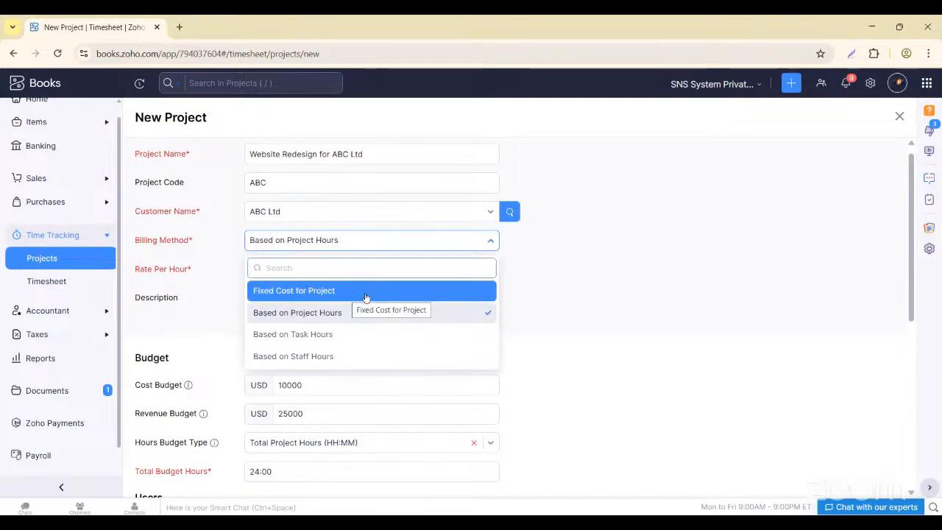
{"action": "left_click", "coordinate": [400, 243]}
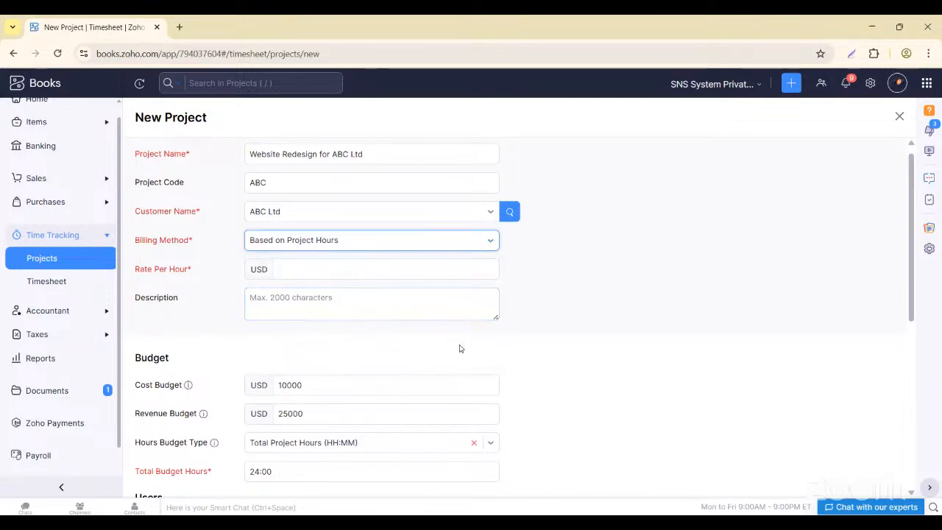
{"action": "scroll", "coordinate": [458, 349], "scroll_direction": "down", "scroll_amount": 1}
{"action": "scroll", "coordinate": [396, 312], "scroll_direction": "down", "scroll_amount": 1}
{"action": "left_click", "coordinate": [587, 406]}
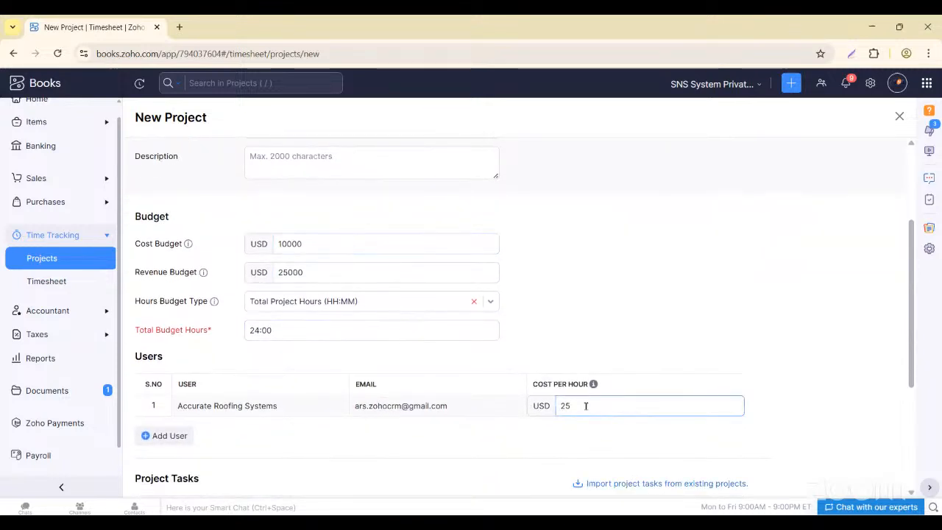
{"action": "scroll", "coordinate": [586, 407], "scroll_direction": "down", "scroll_amount": 3}
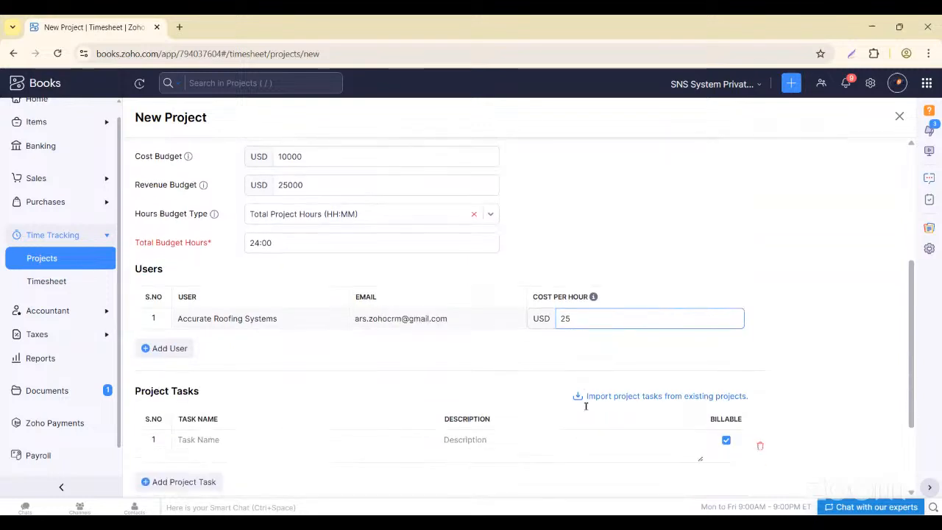
{"action": "scroll", "coordinate": [587, 409], "scroll_direction": "up", "scroll_amount": 3}
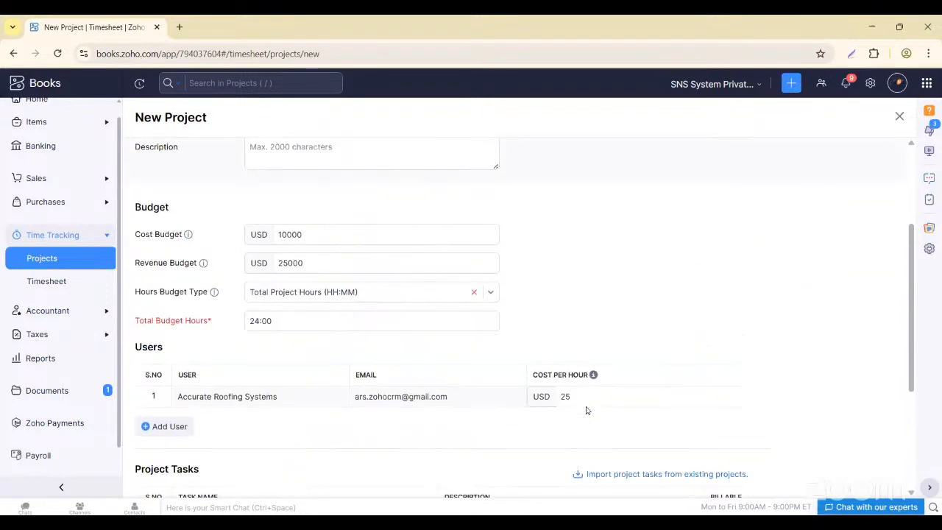
{"action": "left_click", "coordinate": [391, 294]}
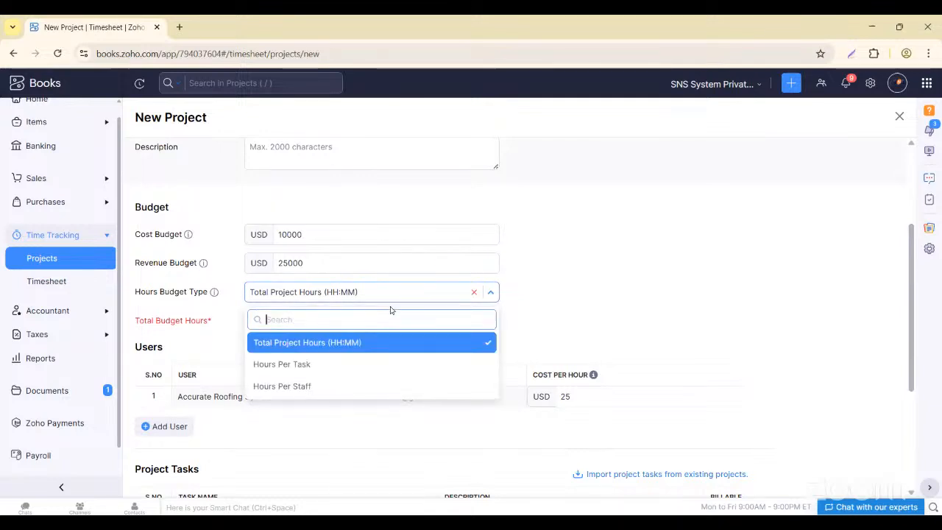
{"action": "left_click", "coordinate": [385, 326]}
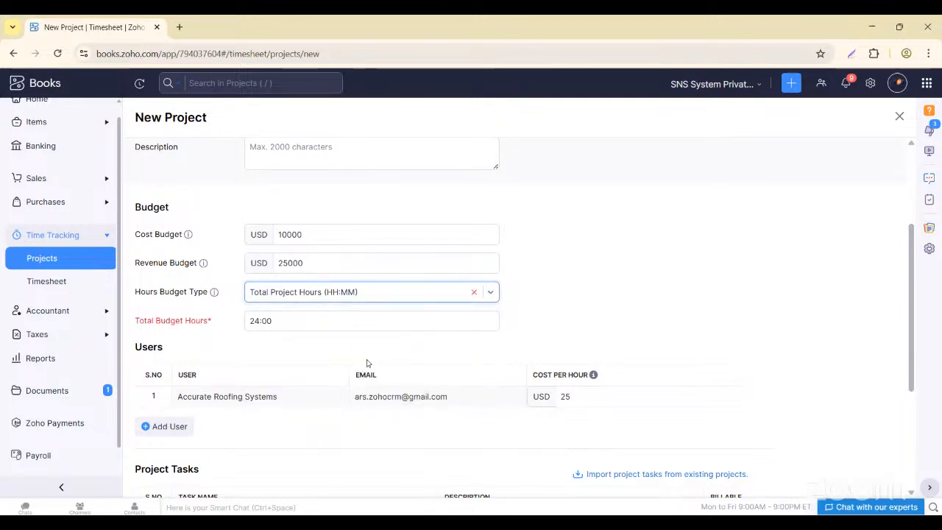
{"action": "scroll", "coordinate": [367, 363], "scroll_direction": "down", "scroll_amount": 2}
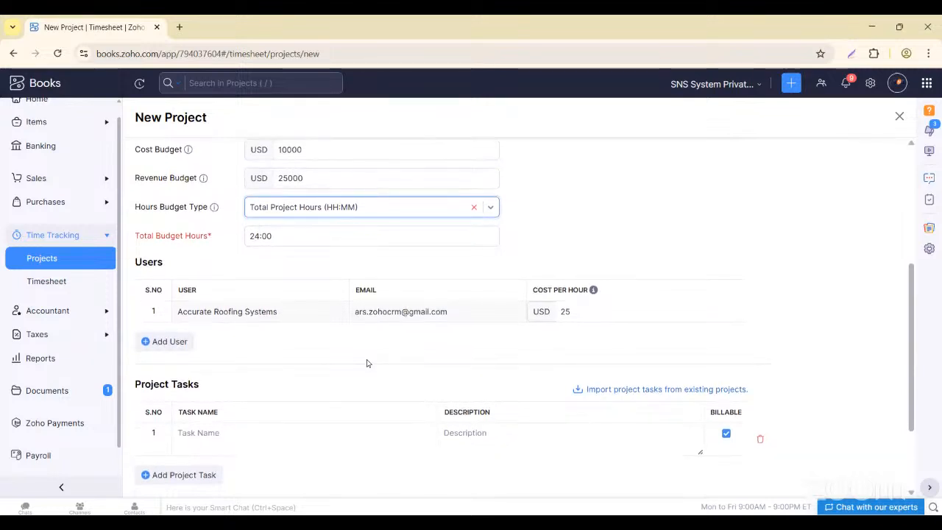
- Add the project tasks 'UI/UX Redesign' and 'Backend Integration' to the new project's task list
{"action": "left_click", "coordinate": [212, 433]}
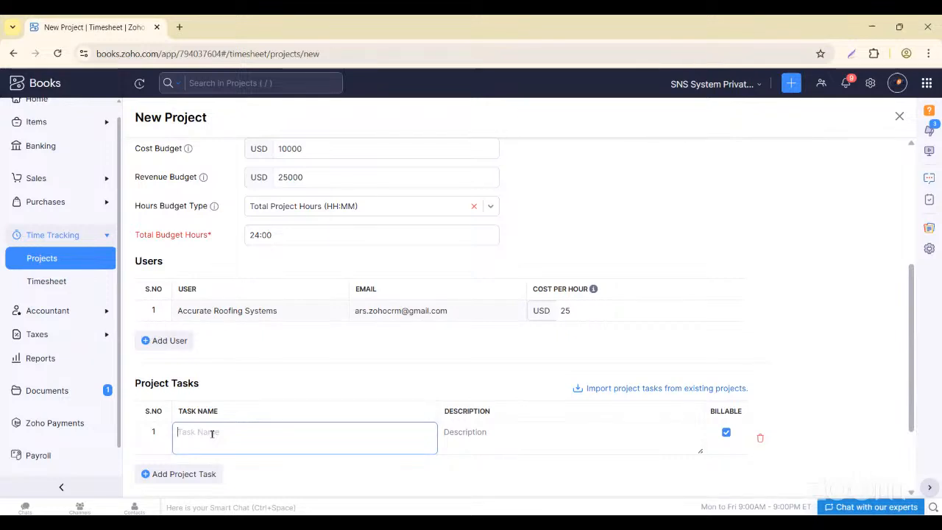
{"action": "type", "text": "UI/UX"}
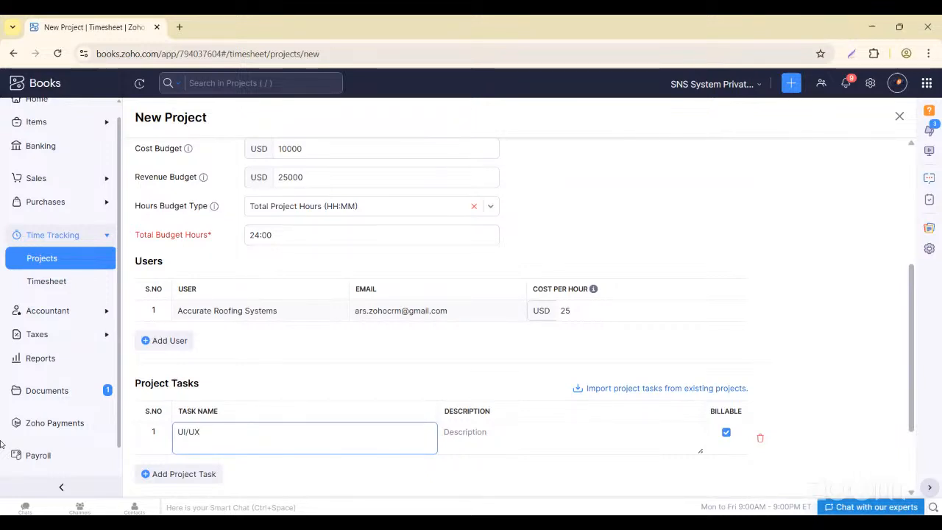
{"action": "type", "text": " M"}
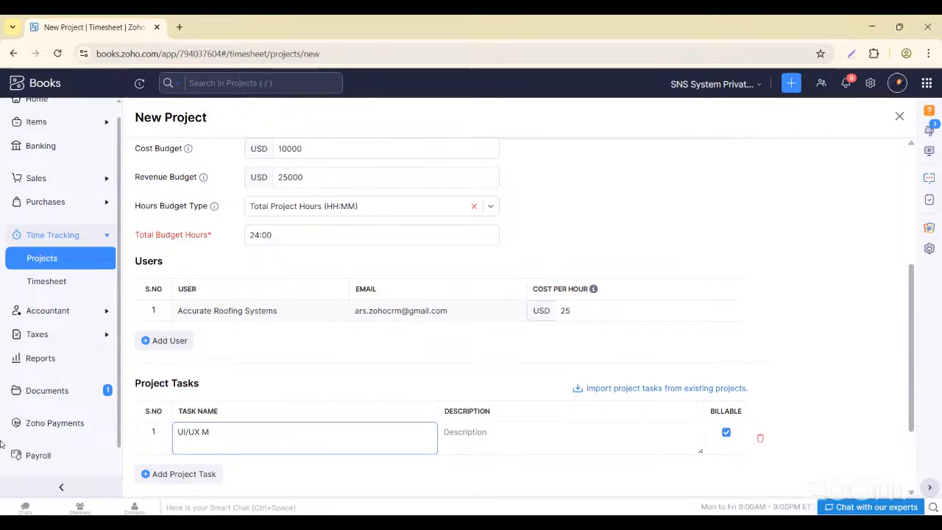
{"action": "type", "text": "O Redesign"}
{"action": "left_click", "coordinate": [480, 435]}
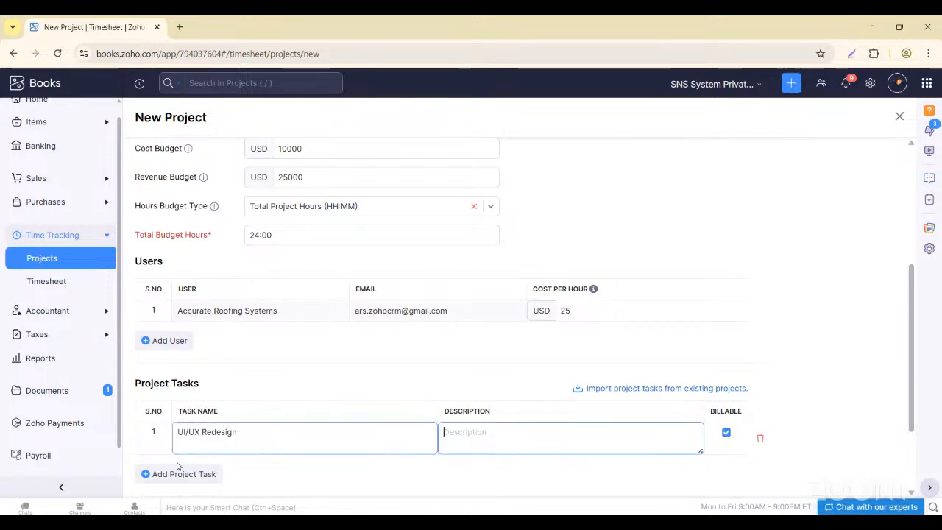
{"action": "left_click", "coordinate": [145, 474]}
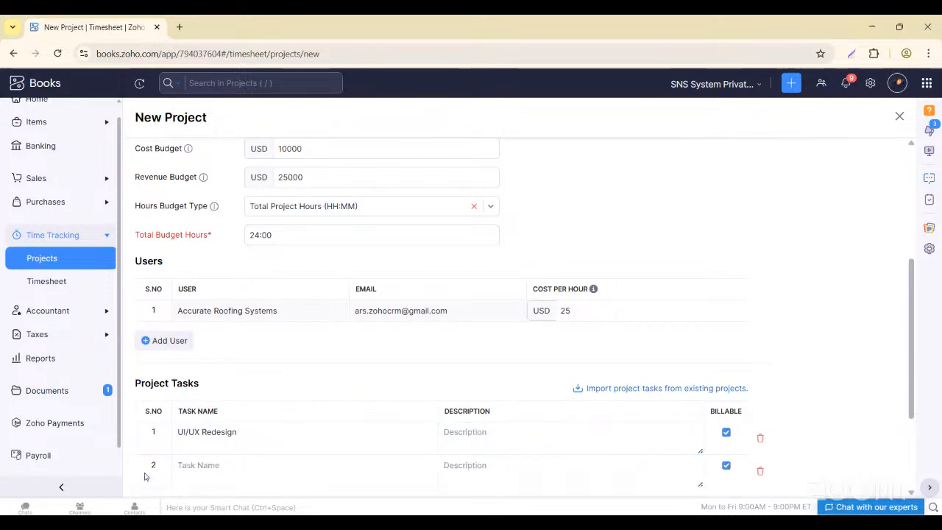
{"action": "scroll", "coordinate": [145, 476], "scroll_direction": "down", "scroll_amount": 2}
{"action": "left_click", "coordinate": [196, 361]}
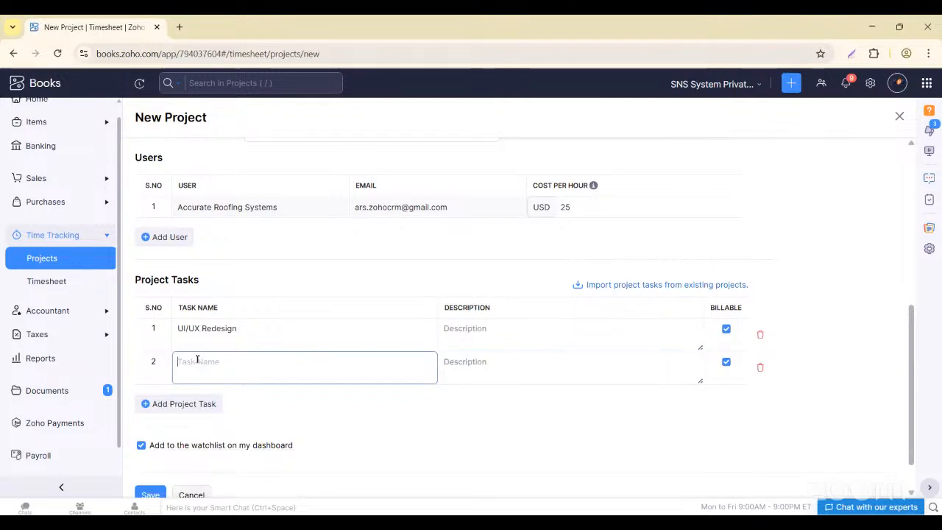
{"action": "type", "text": "b"}
{"action": "key", "text": "BackSpace"}
{"action": "type", "text": "Ba"}
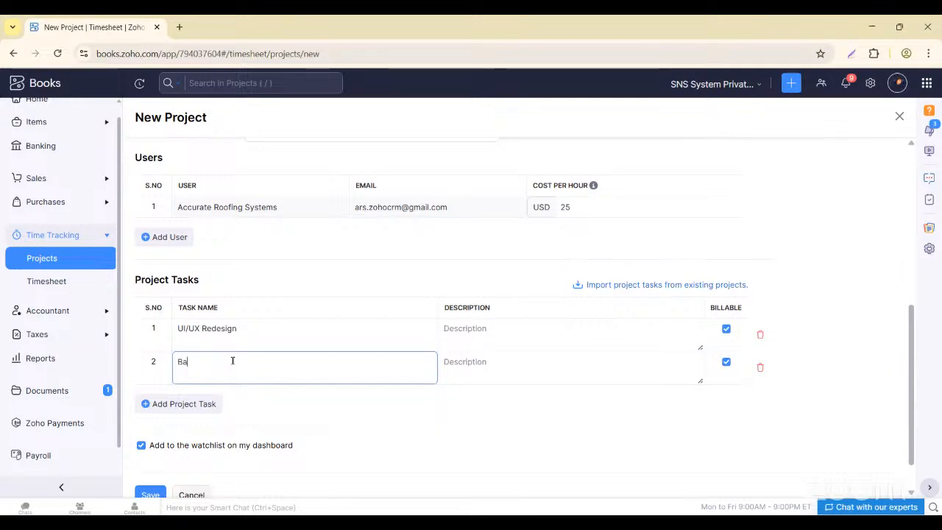
{"action": "type", "text": "ckend Integration"}
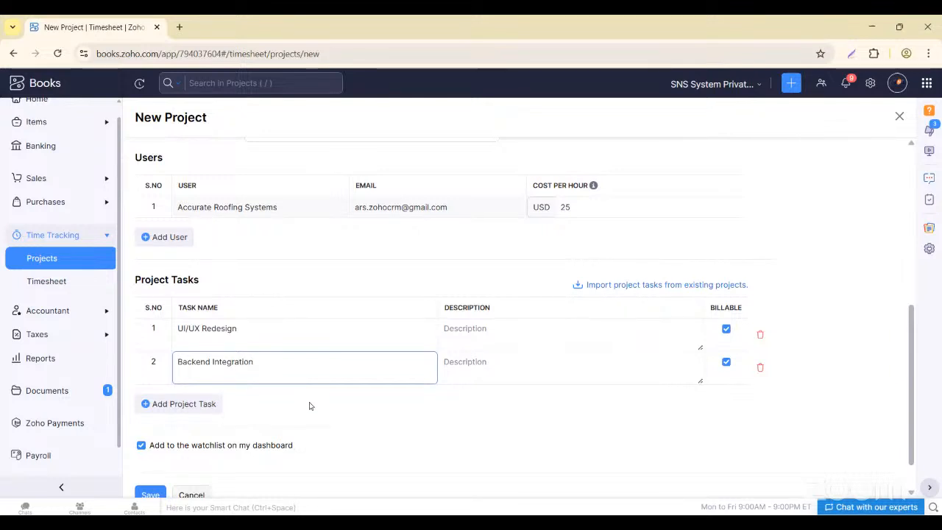
{"action": "left_click", "coordinate": [309, 405]}
{"action": "scroll", "coordinate": [279, 415], "scroll_direction": "down", "scroll_amount": 1}
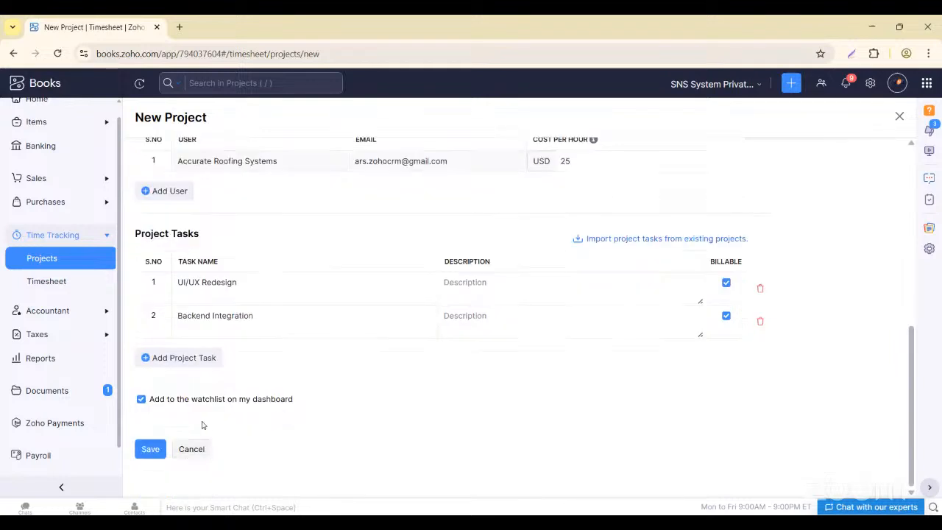
- Enter a project rate per hour of USD 25
{"action": "scroll", "coordinate": [341, 399], "scroll_direction": "up", "scroll_amount": 5}
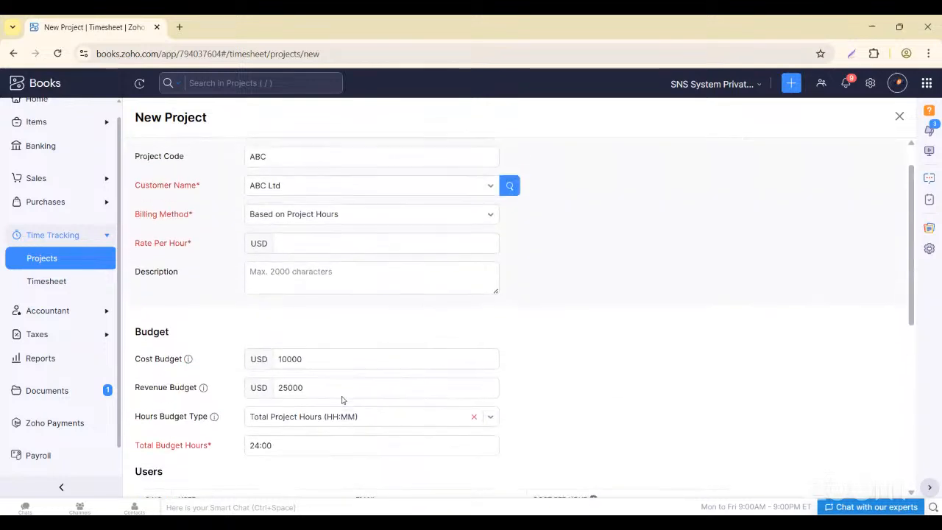
{"action": "left_click", "coordinate": [293, 274]}
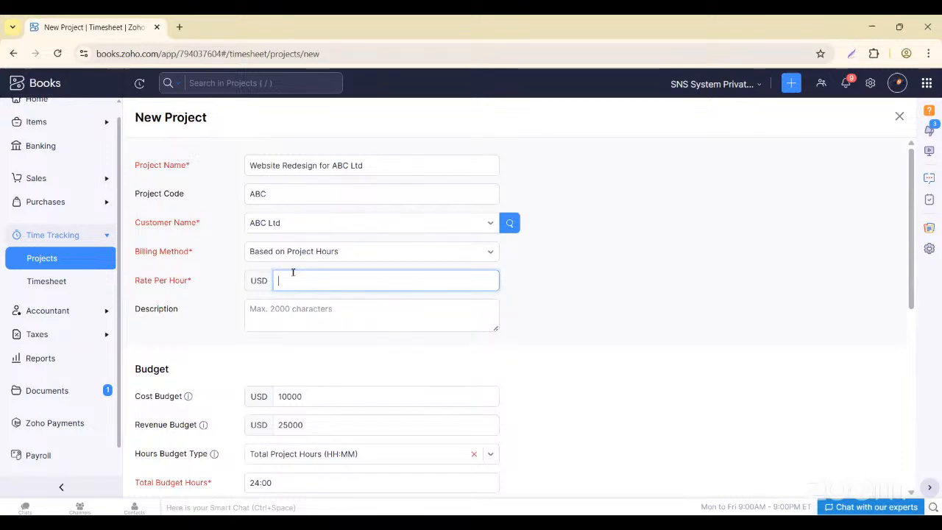
{"action": "scroll", "coordinate": [609, 396], "scroll_direction": "down", "scroll_amount": 3}
{"action": "scroll", "coordinate": [581, 405], "scroll_direction": "up", "scroll_amount": 3}
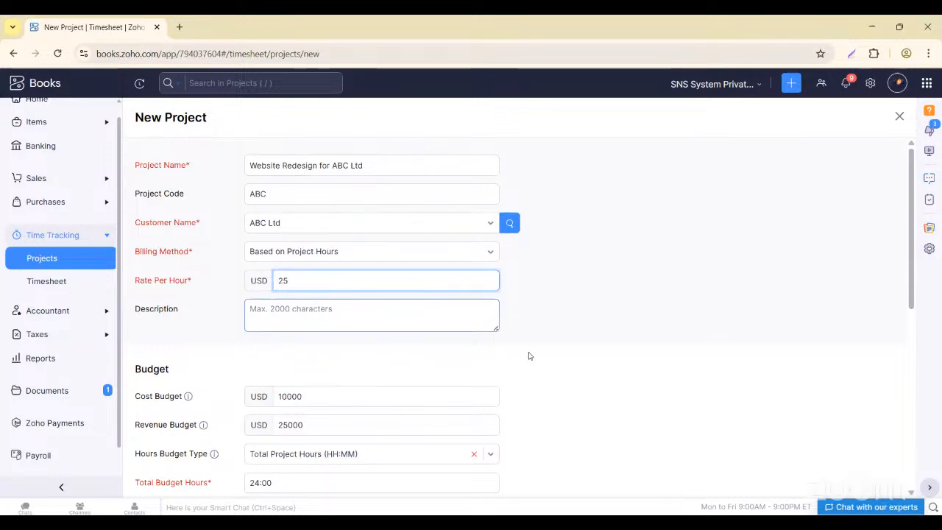
{"action": "left_click", "coordinate": [578, 383]}
{"action": "scroll", "coordinate": [579, 383], "scroll_direction": "down", "scroll_amount": 2}
- Change the user's cost per hour to 12, then cancel the new project form
{"action": "left_click", "coordinate": [588, 450]}
{"action": "key", "text": "BackSpace"}
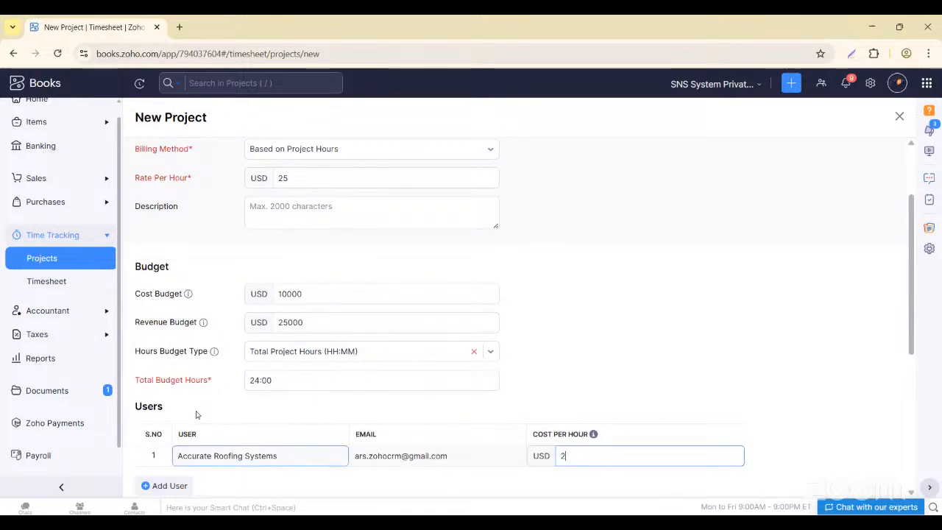
{"action": "key", "text": "BackSpace"}
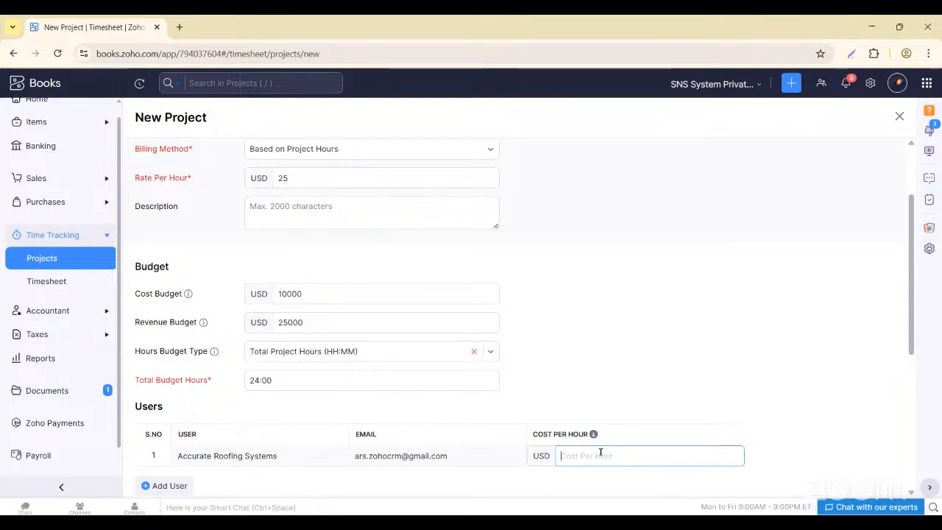
{"action": "type", "text": "12"}
{"action": "left_click", "coordinate": [568, 358]}
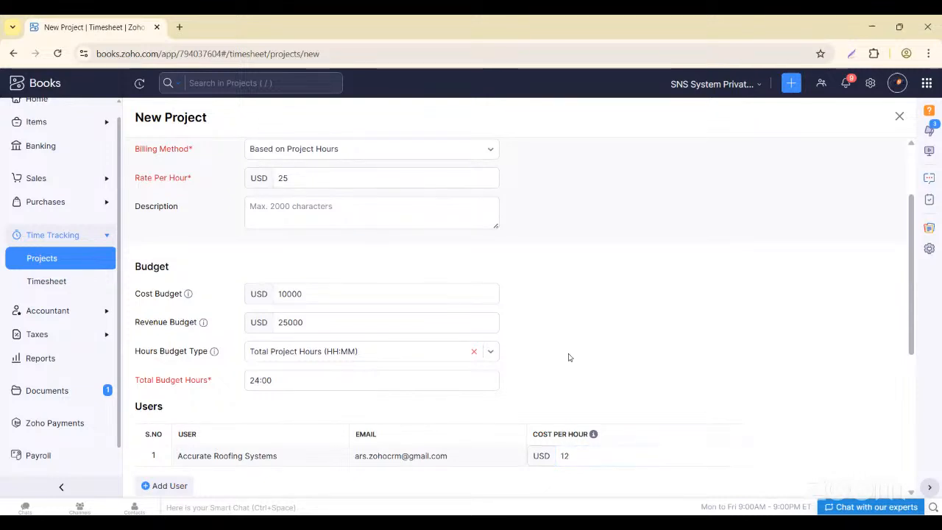
{"action": "scroll", "coordinate": [537, 395], "scroll_direction": "down", "scroll_amount": 4}
{"action": "left_click", "coordinate": [174, 448]}
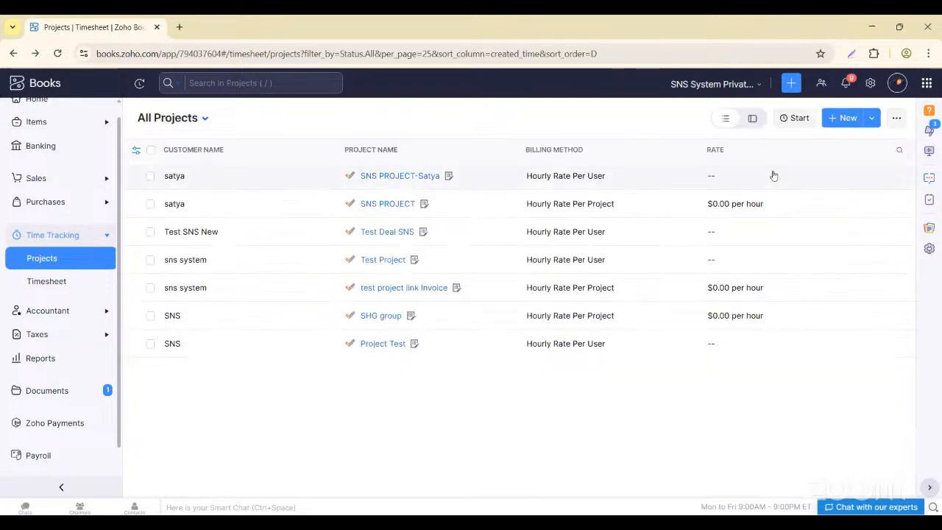
- Start a new project named 'Website Redesign for ABC Ltd', code ABC, for customer ABC Ltd
{"action": "left_click", "coordinate": [843, 131]}
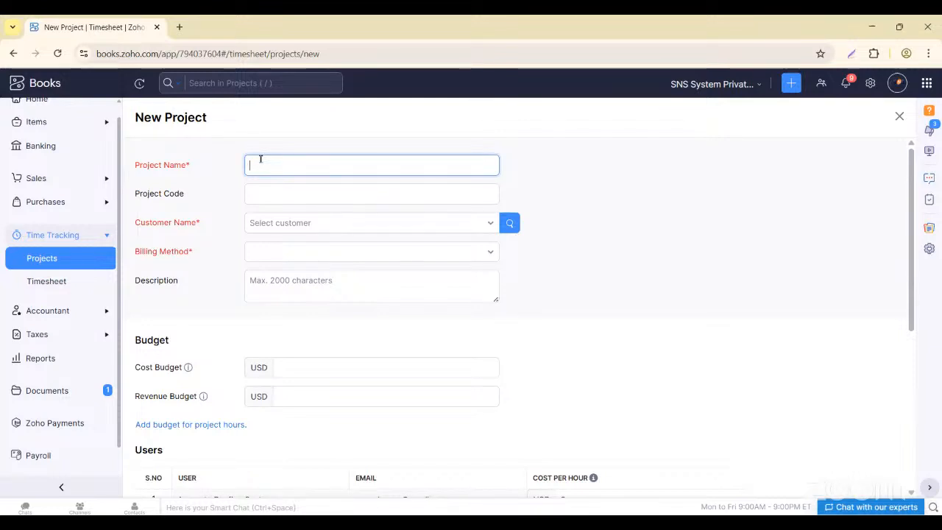
{"action": "type", "text": "ebsite Redesign for"}
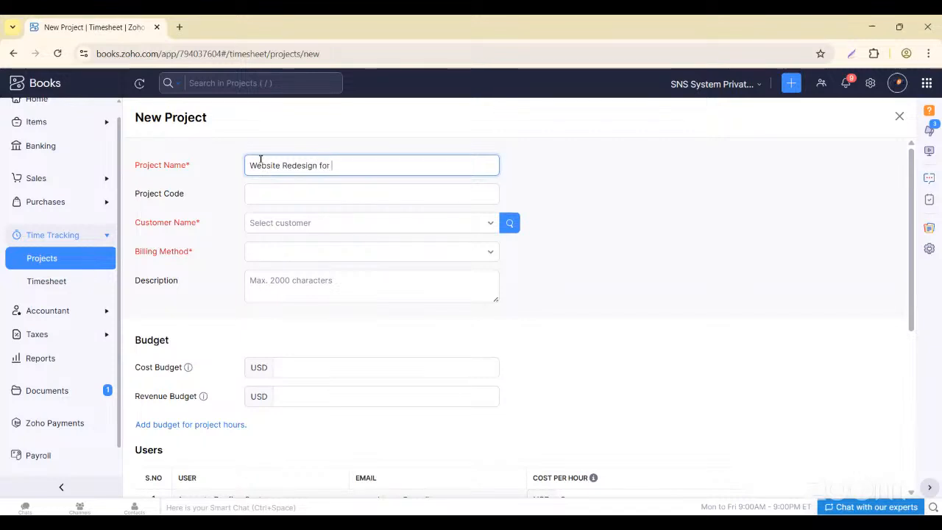
{"action": "type", "text": " ABC Ltd"}
{"action": "left_click", "coordinate": [267, 188]}
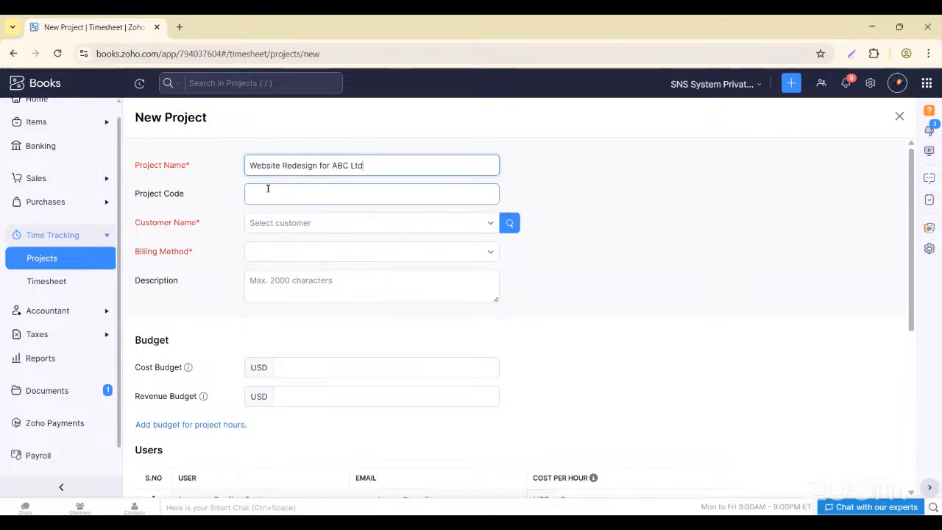
{"action": "type", "text": "ABC"}
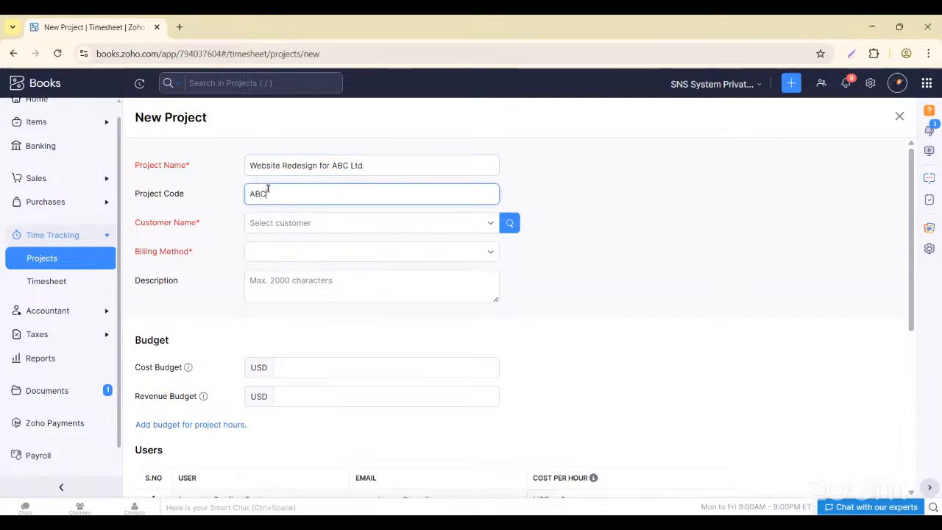
{"action": "left_click", "coordinate": [273, 218]}
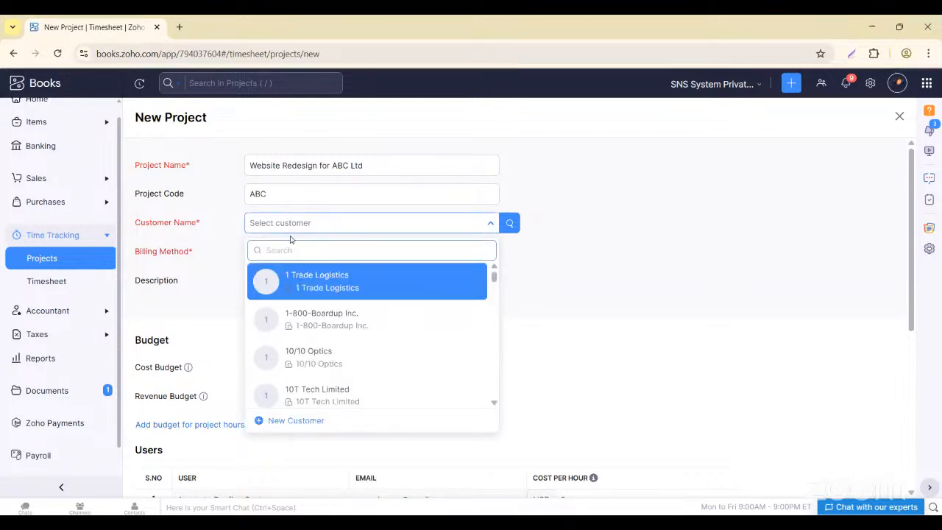
{"action": "type", "text": "ABC"}
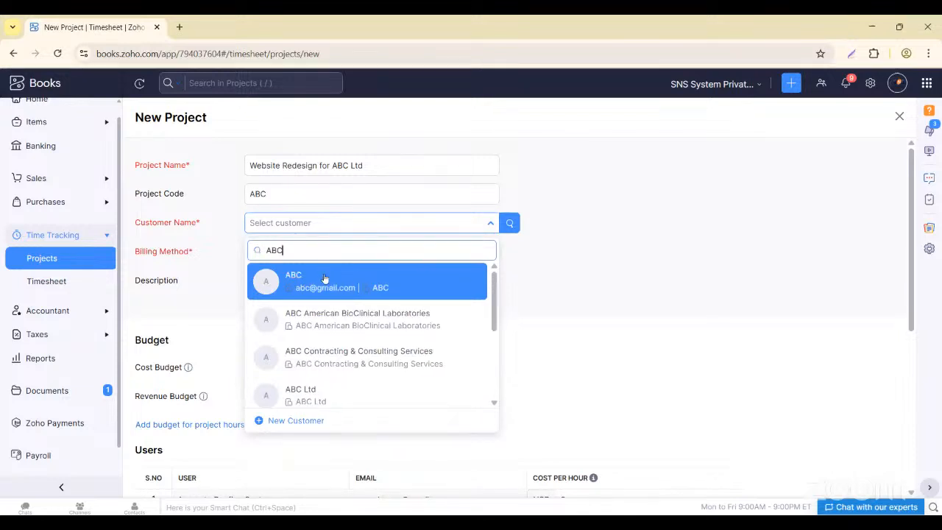
{"action": "left_click", "coordinate": [309, 394]}
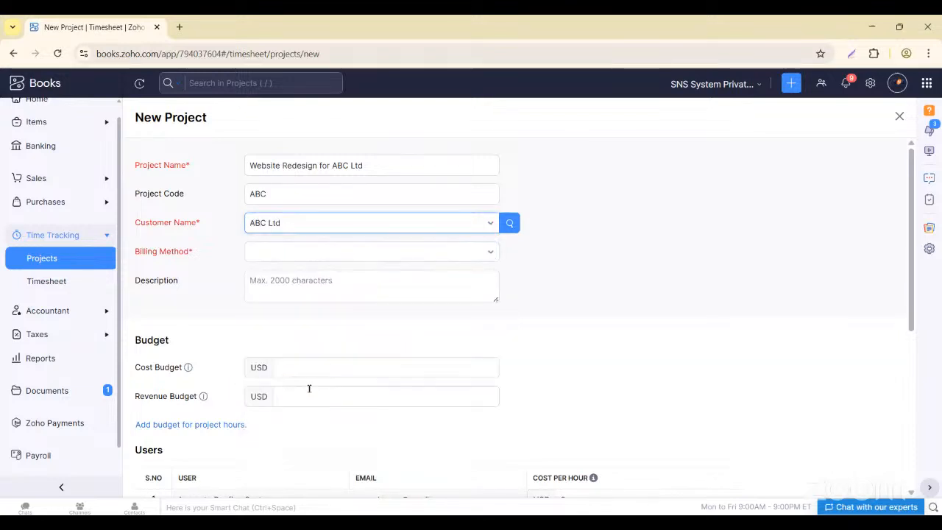
- Bill based on project hours at 25 per hour, with cost budget 10000 and revenue budget 250000
{"action": "left_click", "coordinate": [263, 252]}
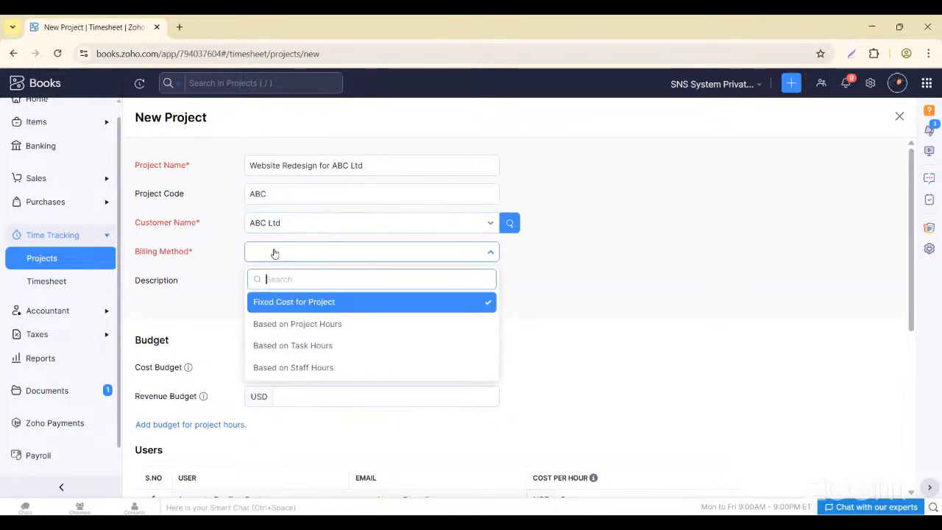
{"action": "left_click", "coordinate": [284, 324]}
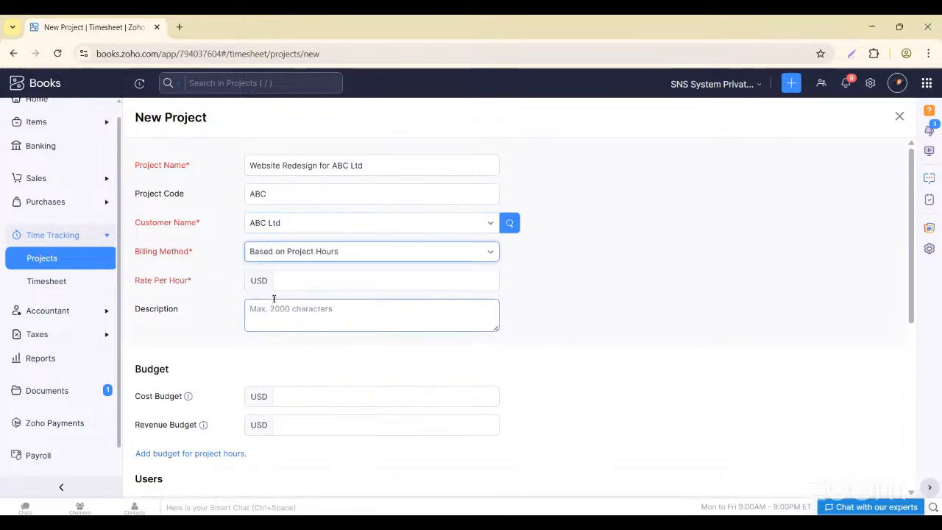
{"action": "left_click", "coordinate": [287, 280]}
{"action": "type", "text": "25"}
{"action": "left_click", "coordinate": [297, 307]}
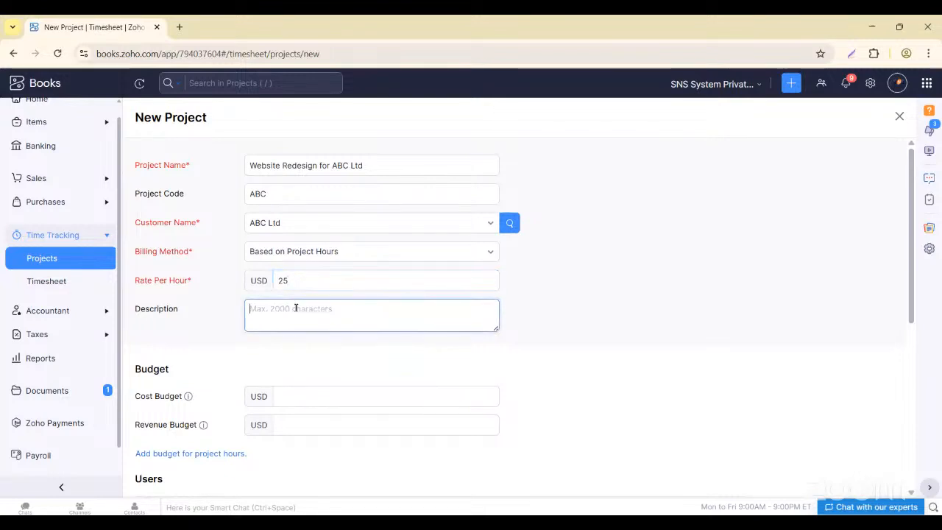
{"action": "left_click", "coordinate": [291, 396]}
{"action": "type", "text": "10000"}
{"action": "left_click", "coordinate": [293, 421]}
{"action": "left_click", "coordinate": [293, 421]}
{"action": "type", "text": "250000"}
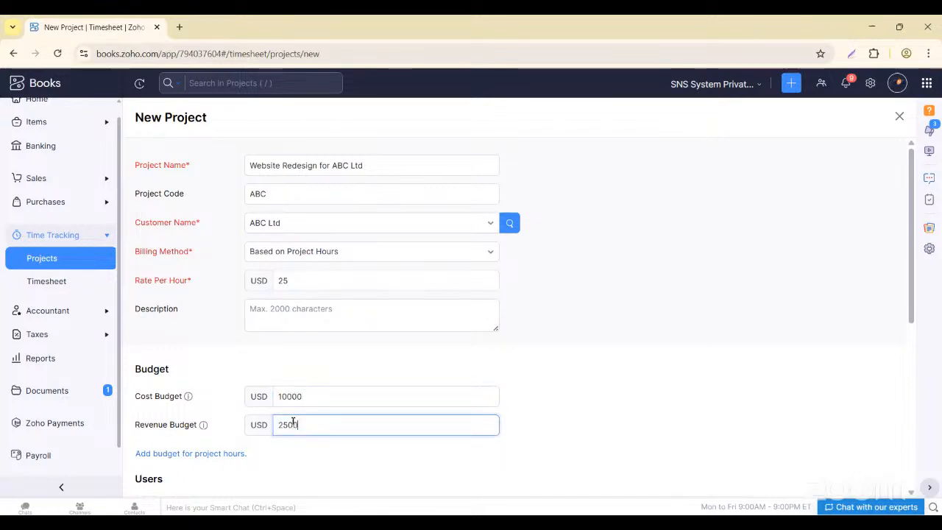
- Correct the revenue budget to 25000 and set the user's cost per hour to 12
{"action": "key", "text": "BackSpace"}
{"action": "scroll", "coordinate": [395, 404], "scroll_direction": "down", "scroll_amount": 2}
{"action": "scroll", "coordinate": [395, 404], "scroll_direction": "down", "scroll_amount": 2}
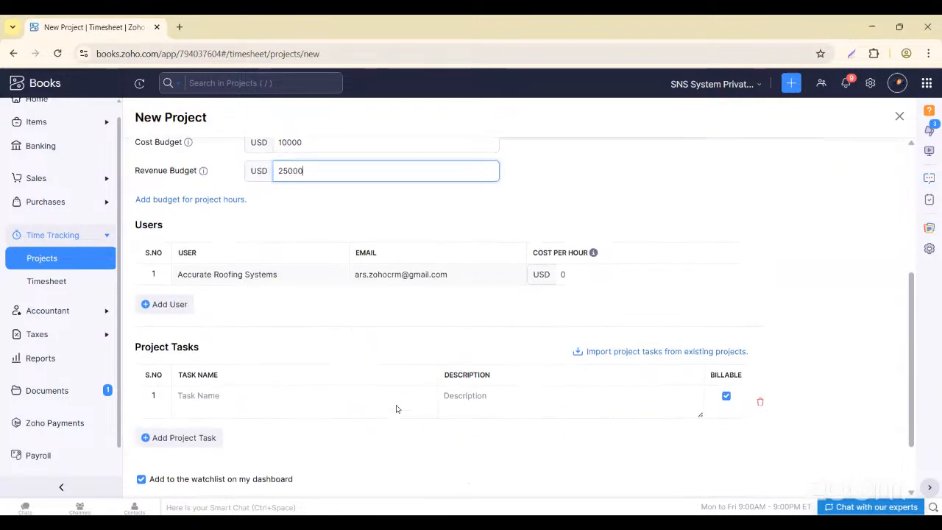
{"action": "scroll", "coordinate": [395, 408], "scroll_direction": "up", "scroll_amount": 2}
{"action": "left_click", "coordinate": [572, 359]}
{"action": "key", "text": "BackSpace"}
{"action": "type", "text": "12"}
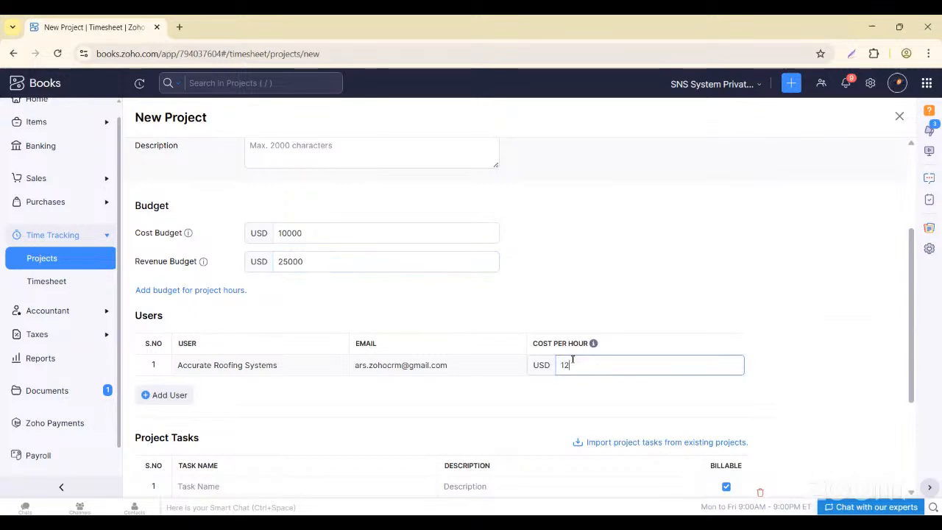
- Add tasks UI REDESIGN and GRAPHICS REDESIGN, then save the project
{"action": "scroll", "coordinate": [370, 478], "scroll_direction": "down", "scroll_amount": 1}
{"action": "left_click", "coordinate": [228, 433]}
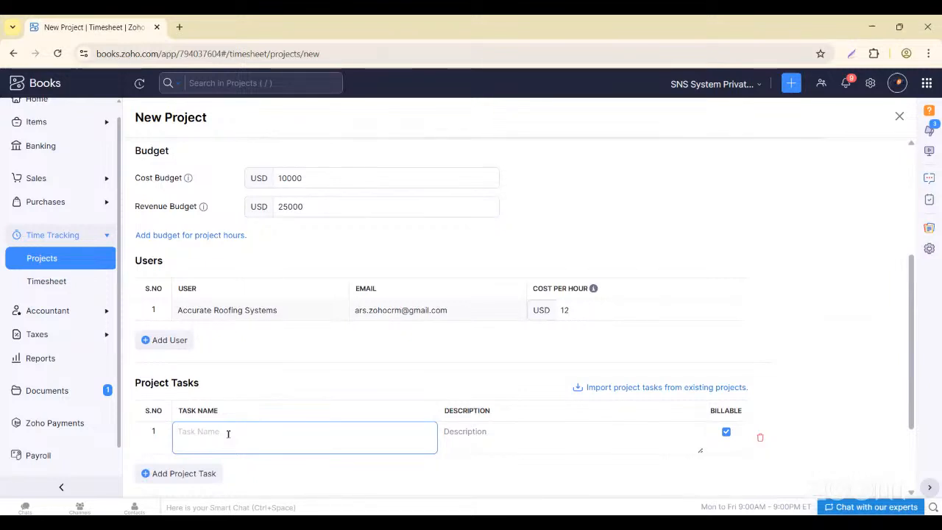
{"action": "type", "text": "UI RE"}
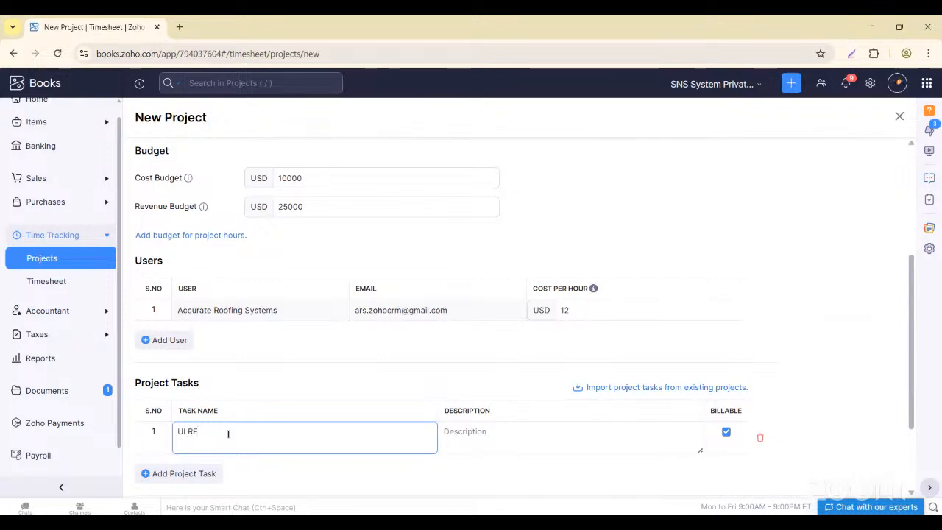
{"action": "type", "text": "DESIGN"}
{"action": "left_click", "coordinate": [146, 474]}
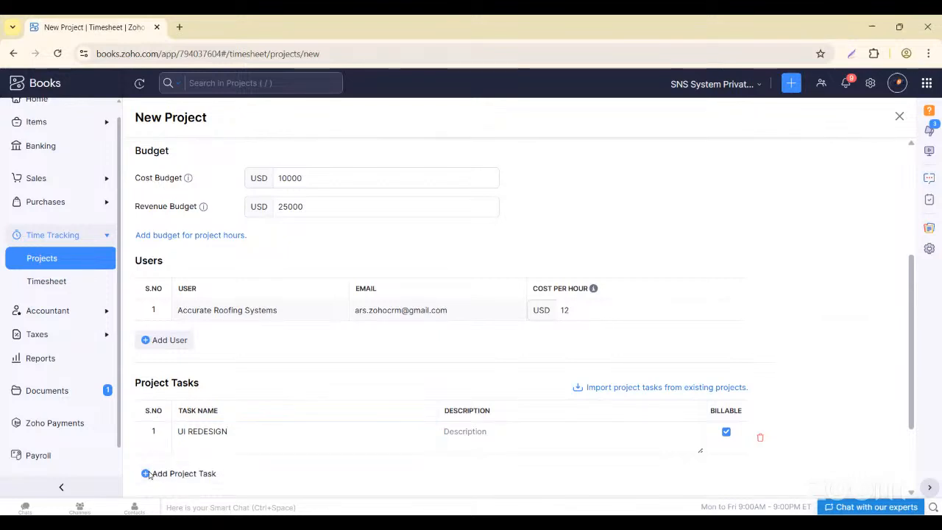
{"action": "scroll", "coordinate": [206, 461], "scroll_direction": "down", "scroll_amount": 1}
{"action": "left_click", "coordinate": [197, 400]}
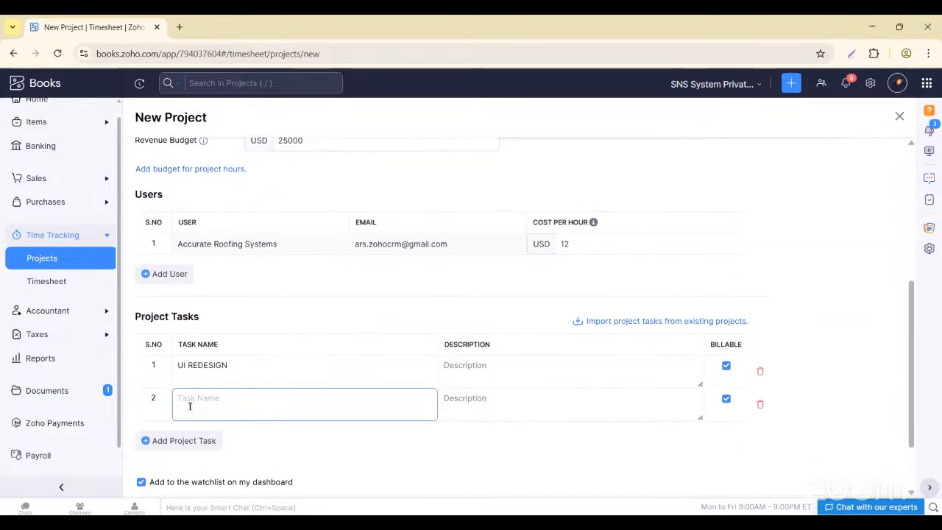
{"action": "type", "text": "GRAPHICS REDE"}
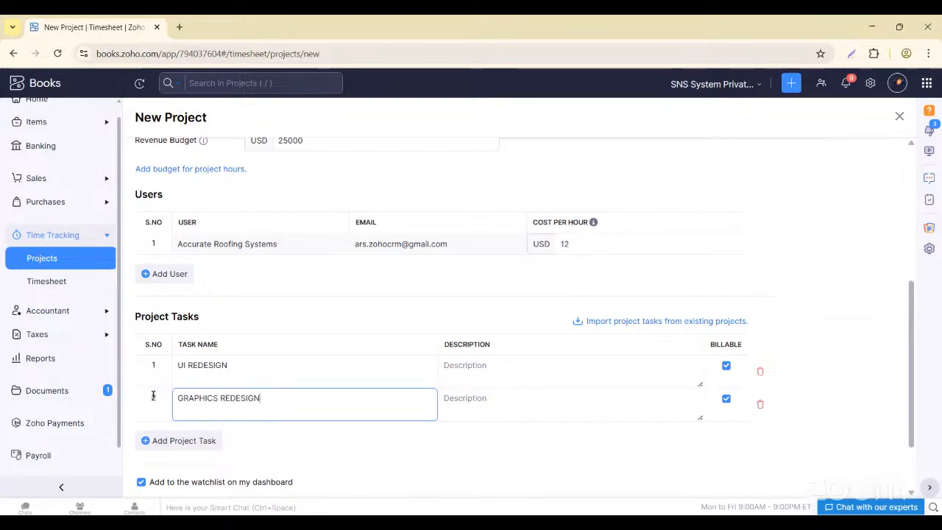
{"action": "type", "text": "SIGN"}
{"action": "left_click", "coordinate": [288, 452]}
{"action": "scroll", "coordinate": [265, 442], "scroll_direction": "down", "scroll_amount": 1}
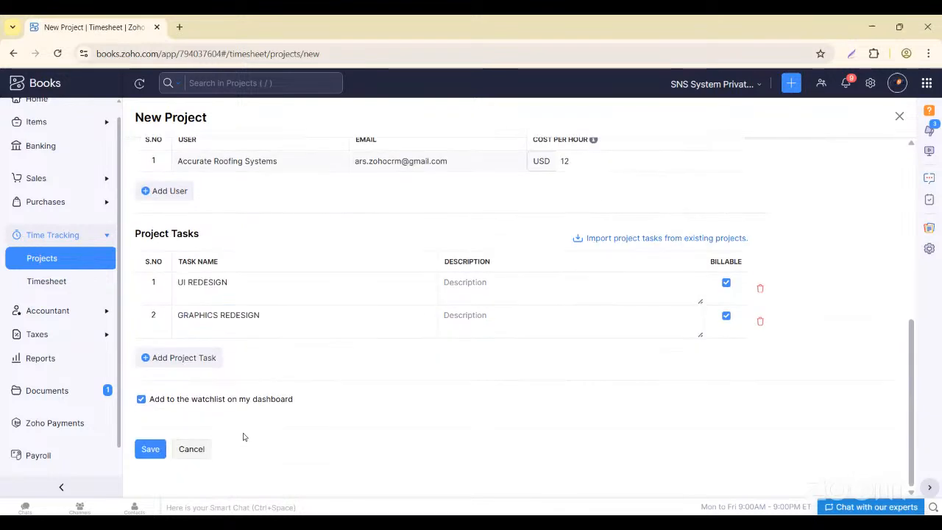
{"action": "left_click", "coordinate": [151, 448]}
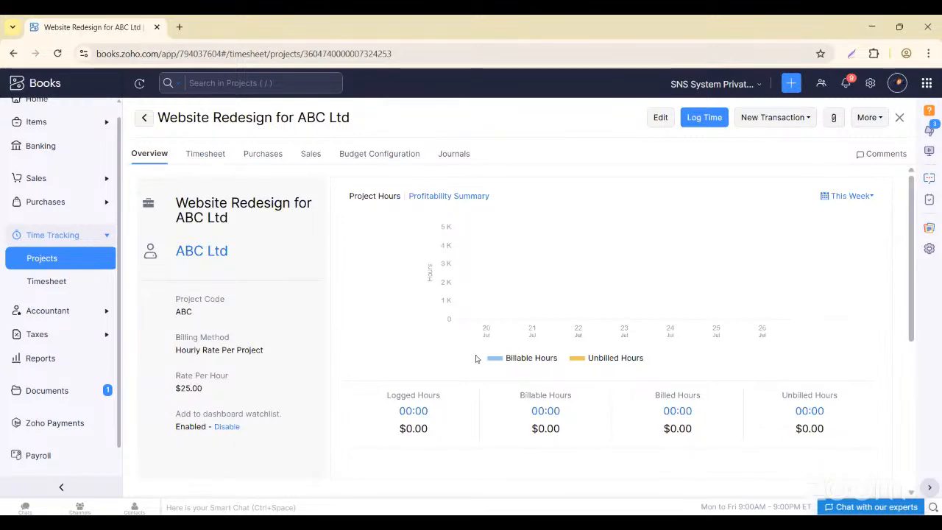
- Scroll through the project overview to review its Users and Project Tasks tables, then return to the top
{"action": "scroll", "coordinate": [266, 293], "scroll_direction": "down", "scroll_amount": 5}
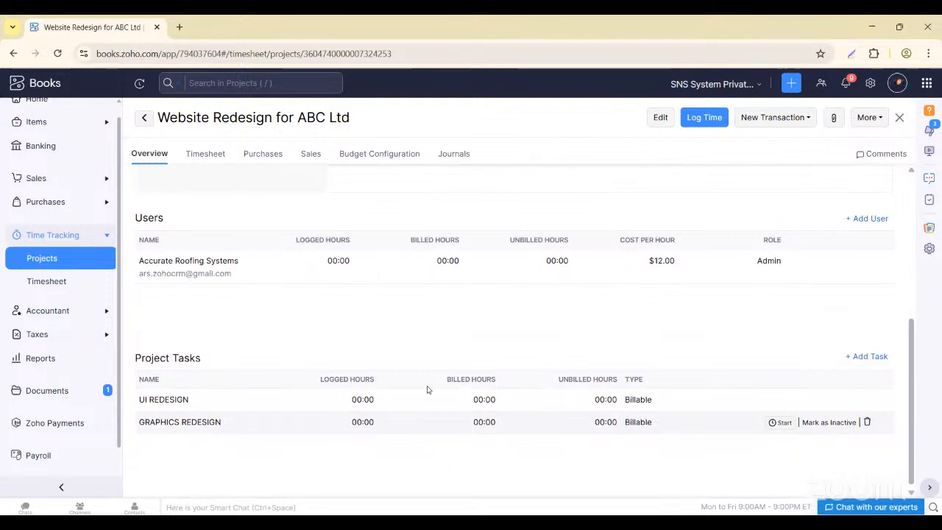
{"action": "scroll", "coordinate": [323, 375], "scroll_direction": "up", "scroll_amount": 2}
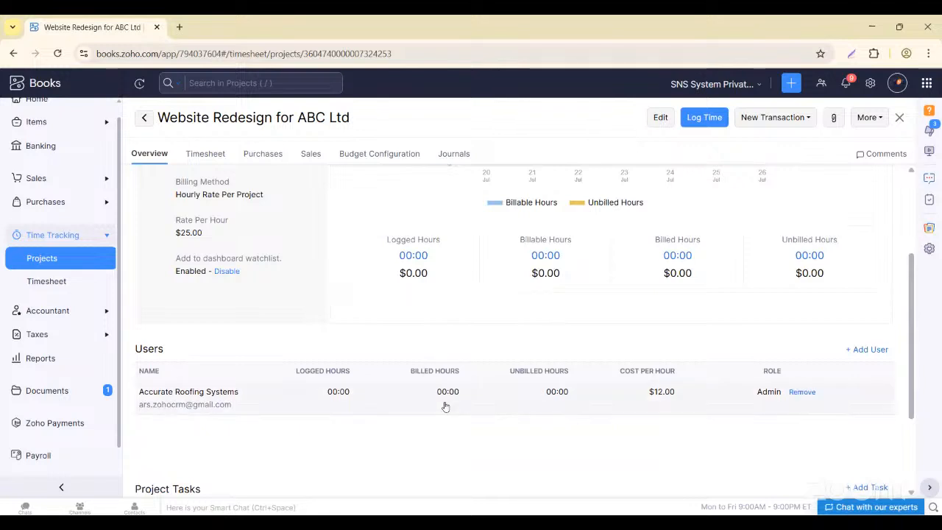
{"action": "scroll", "coordinate": [566, 395], "scroll_direction": "up", "scroll_amount": 1}
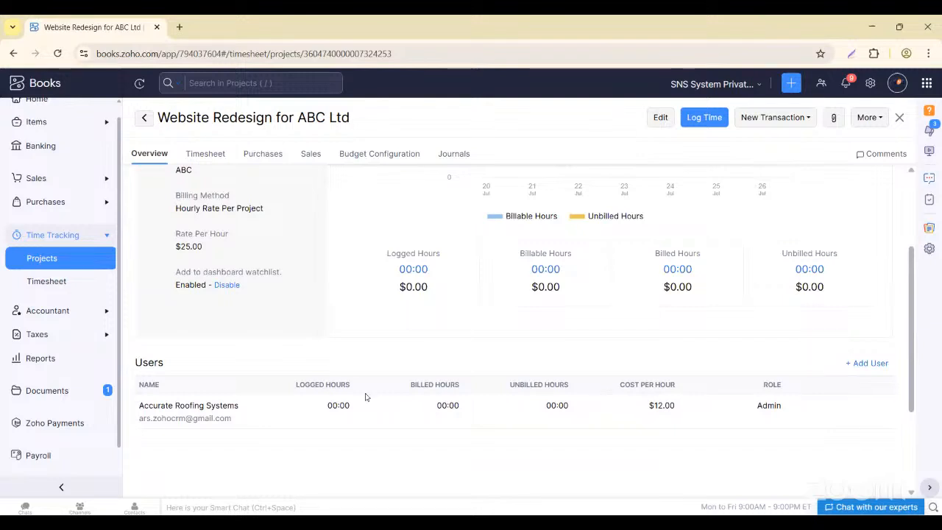
{"action": "scroll", "coordinate": [308, 173], "scroll_direction": "up", "scroll_amount": 5}
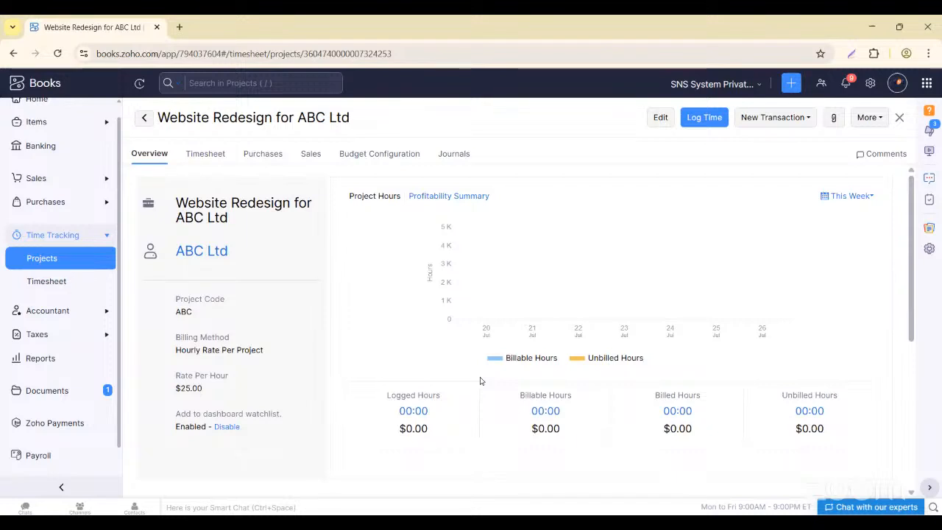
- From Timesheets, start a log entry, browse the empty project and task lists, then close it
{"action": "left_click", "coordinate": [45, 282]}
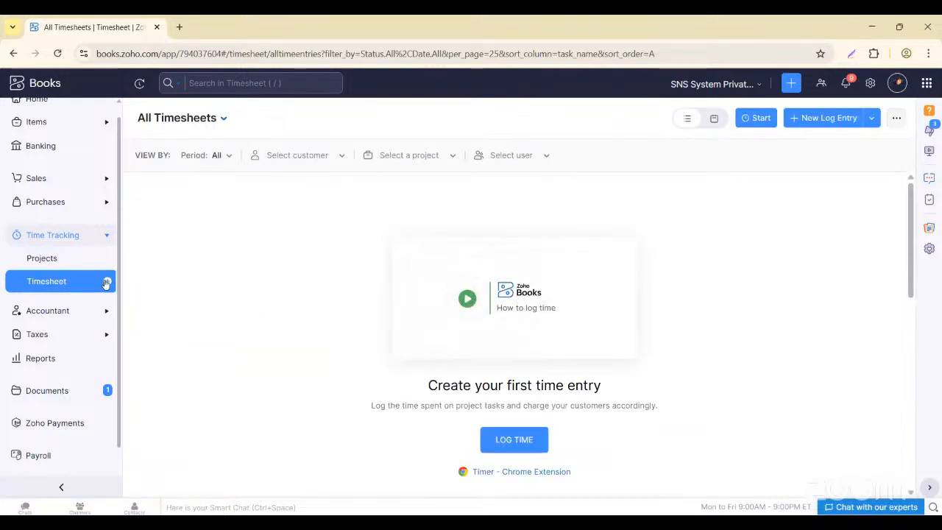
{"action": "left_click", "coordinate": [107, 283]}
{"action": "left_click", "coordinate": [393, 207]}
{"action": "scroll", "coordinate": [375, 292], "scroll_direction": "down", "scroll_amount": 1}
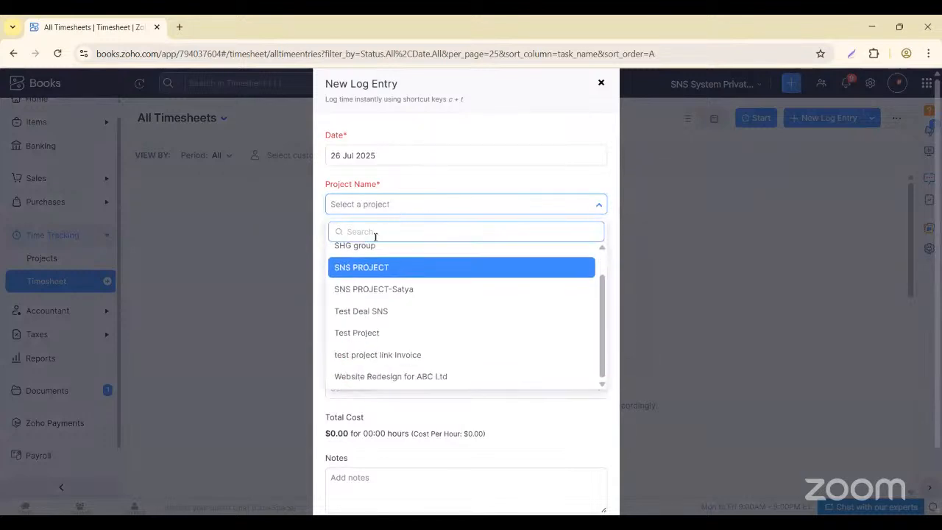
{"action": "scroll", "coordinate": [371, 294], "scroll_direction": "up", "scroll_amount": 1}
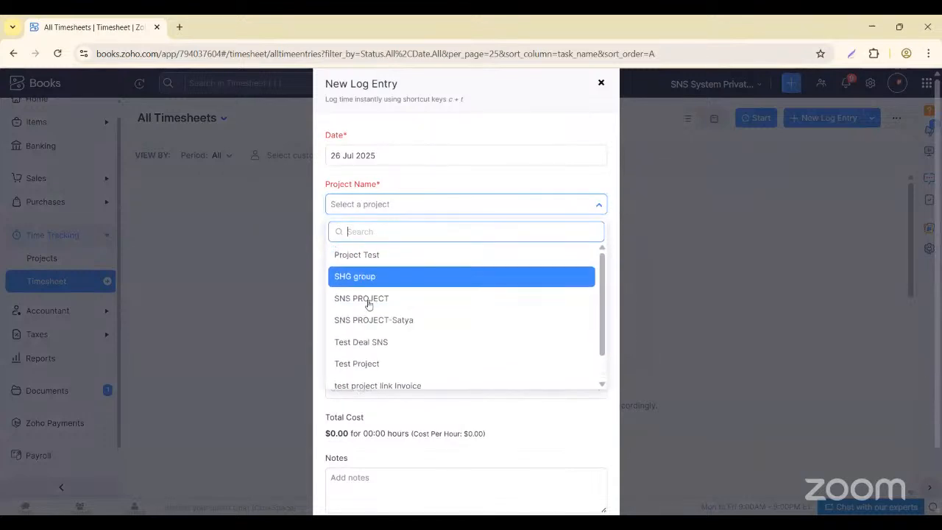
{"action": "scroll", "coordinate": [368, 304], "scroll_direction": "down", "scroll_amount": 1}
{"action": "left_click", "coordinate": [215, 234]}
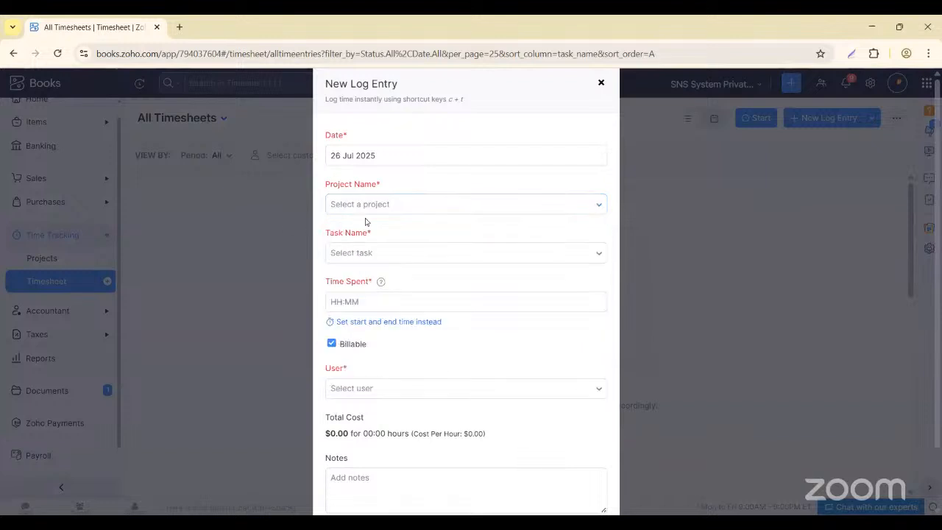
{"action": "left_click", "coordinate": [362, 252]}
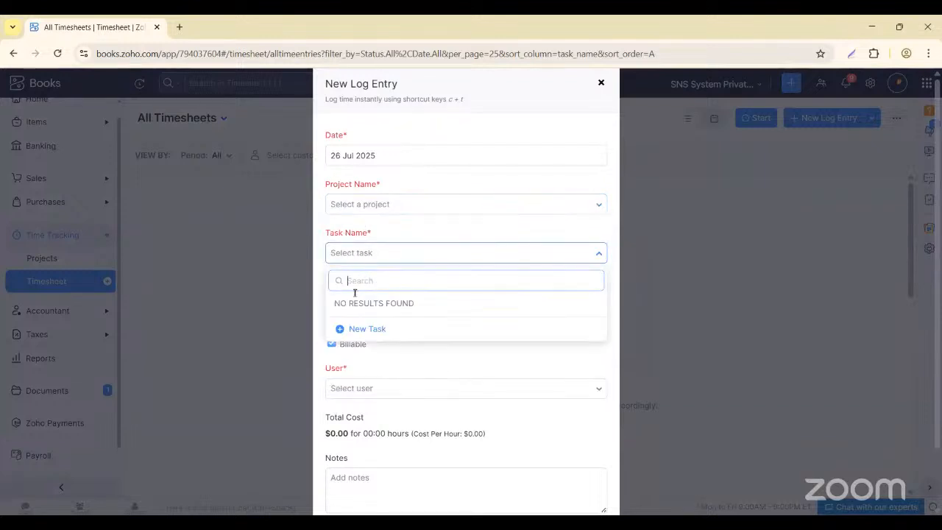
{"action": "left_click", "coordinate": [241, 267]}
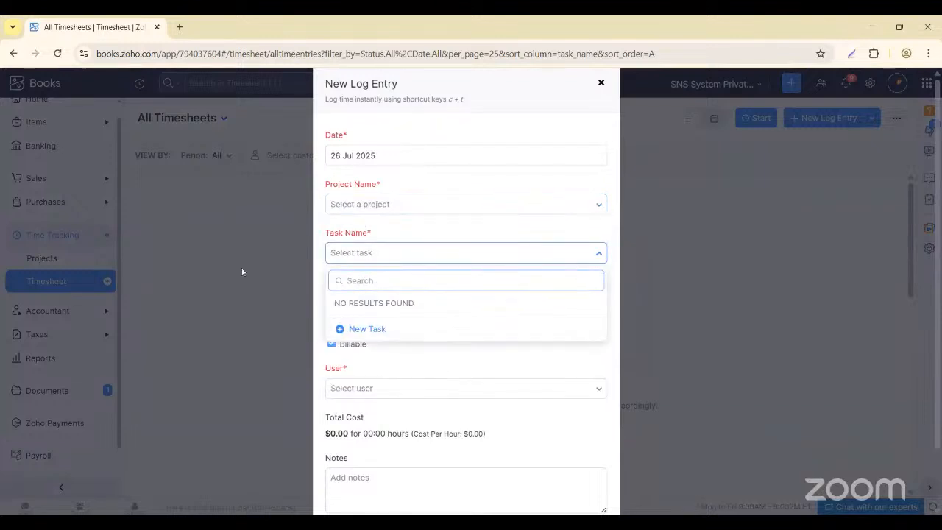
{"action": "left_click", "coordinate": [394, 206]}
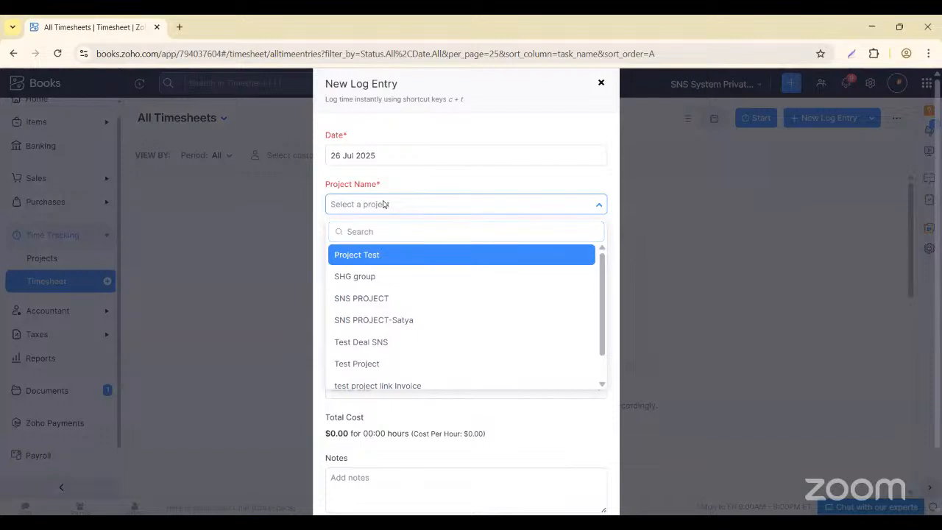
{"action": "left_click", "coordinate": [548, 124]}
{"action": "left_click", "coordinate": [600, 83]}
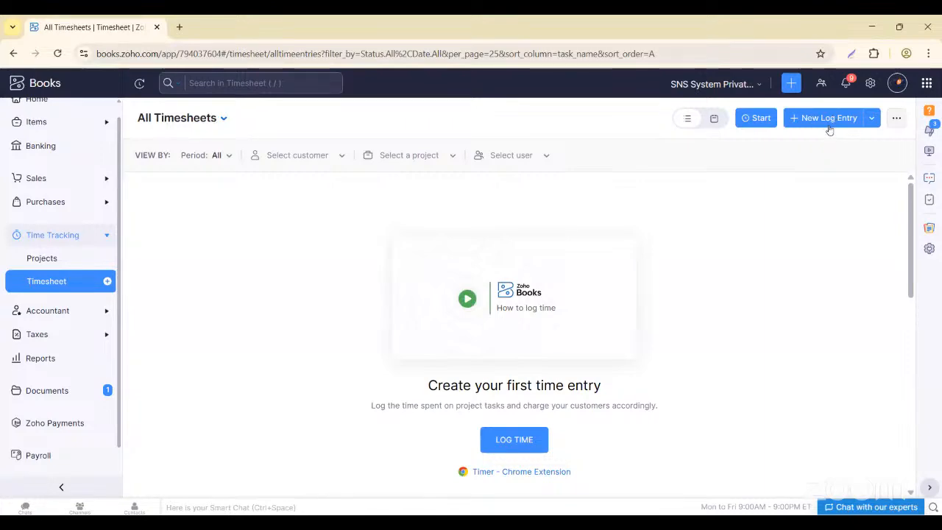
- Start another log entry, search projects for 'AB', then close it without choosing
{"action": "left_click", "coordinate": [829, 126]}
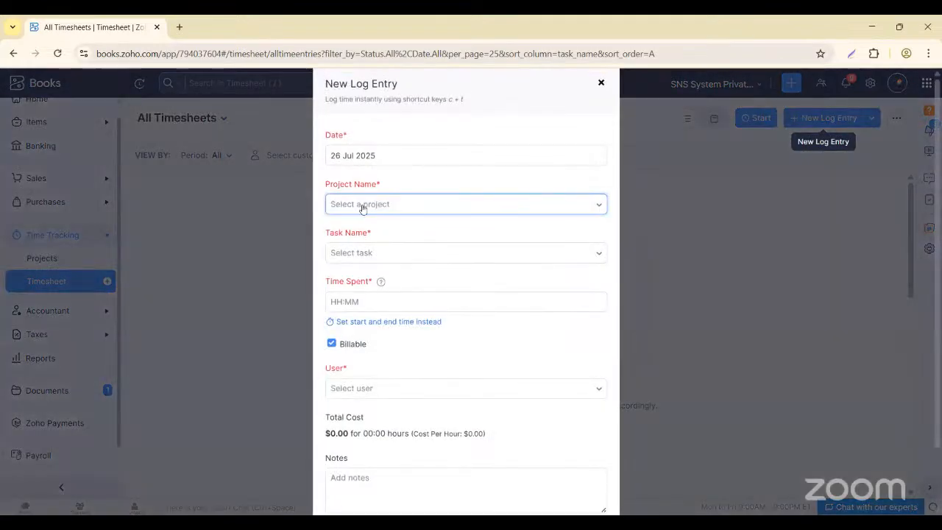
{"action": "left_click", "coordinate": [362, 206]}
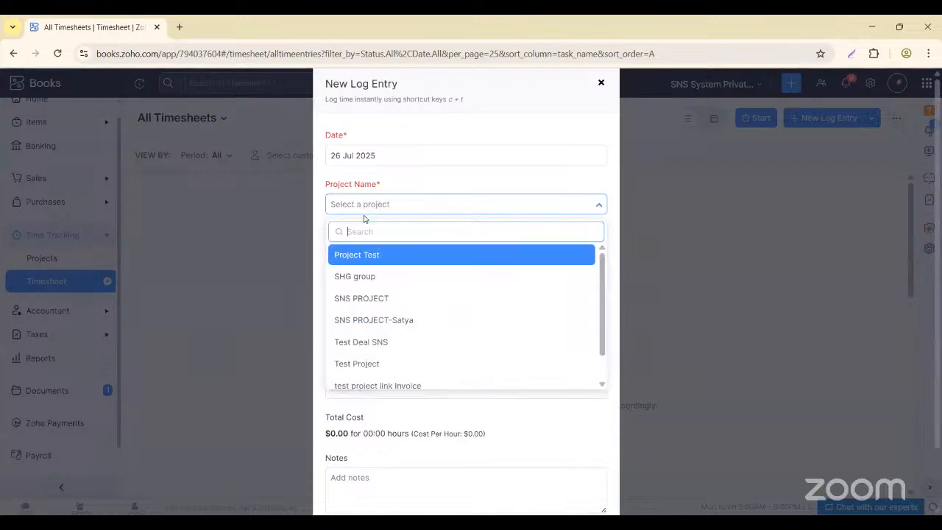
{"action": "type", "text": "A"}
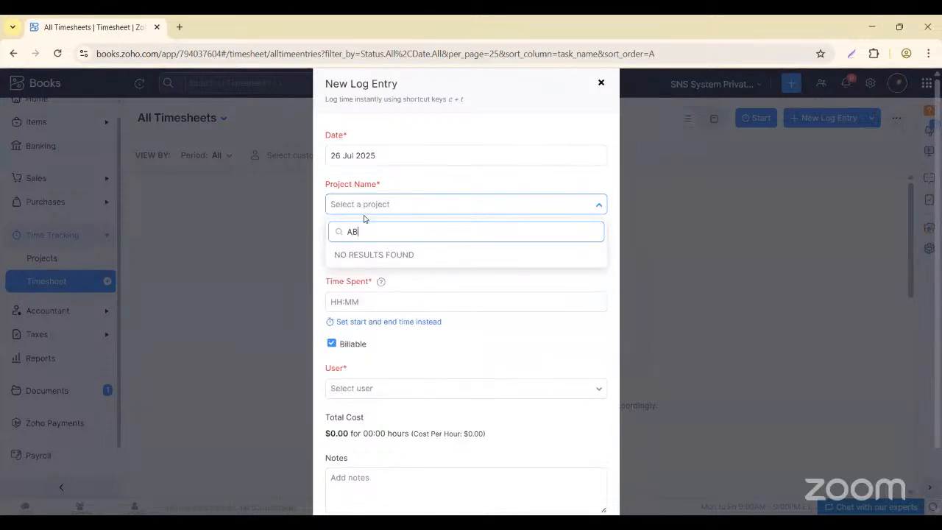
{"action": "type", "text": "B"}
{"action": "key", "text": "BackSpace"}
{"action": "key", "text": "BackSpace"}
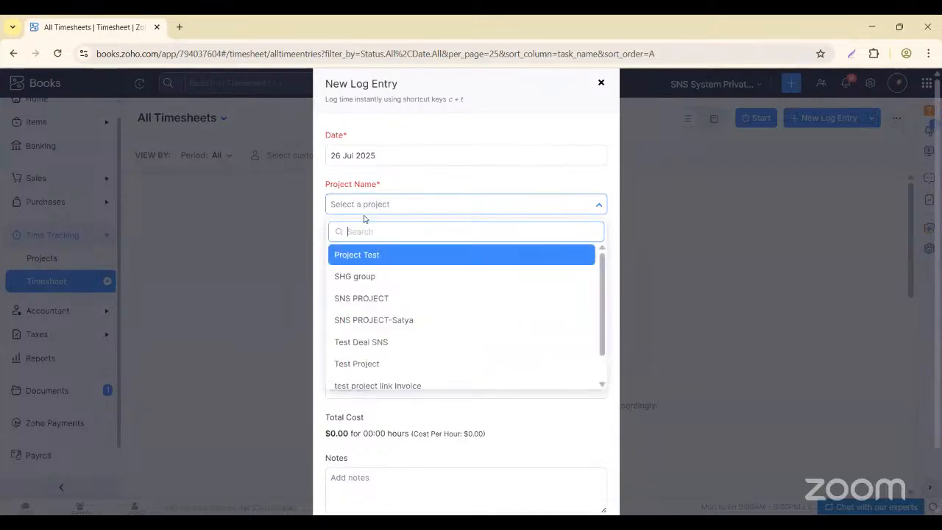
{"action": "scroll", "coordinate": [361, 339], "scroll_direction": "down", "scroll_amount": 1}
{"action": "scroll", "coordinate": [362, 340], "scroll_direction": "up", "scroll_amount": 1}
{"action": "left_click", "coordinate": [161, 293]}
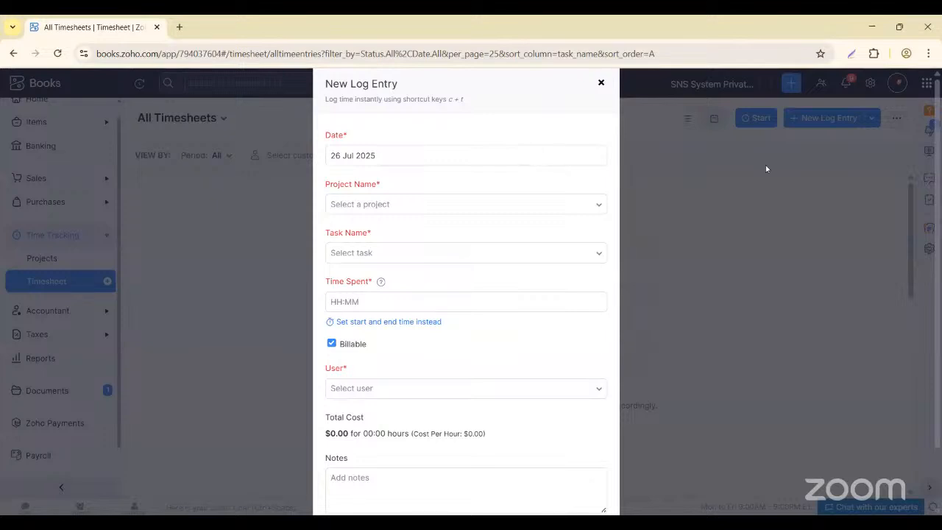
{"action": "left_click", "coordinate": [186, 320]}
- Reload the timesheet page, retry a new log entry, and close it without selecting a project
{"action": "left_click", "coordinate": [58, 54]}
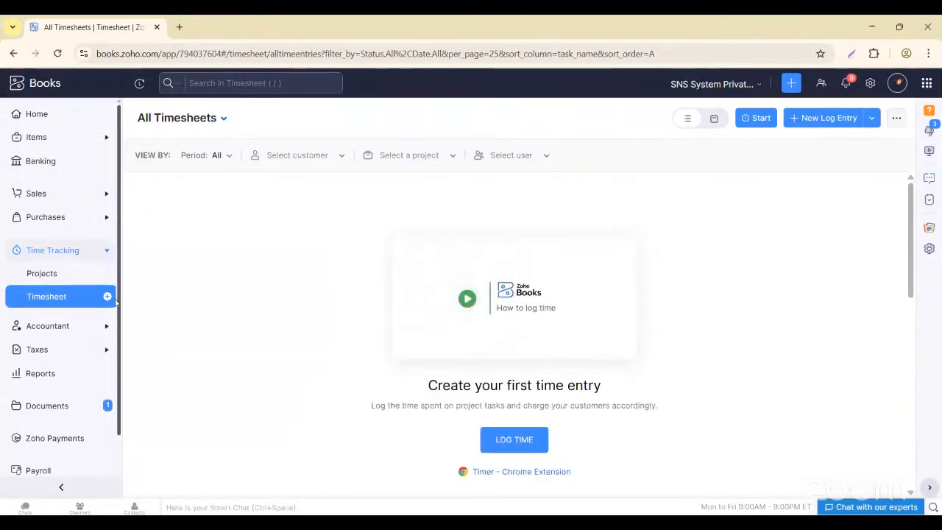
{"action": "left_click", "coordinate": [502, 442]}
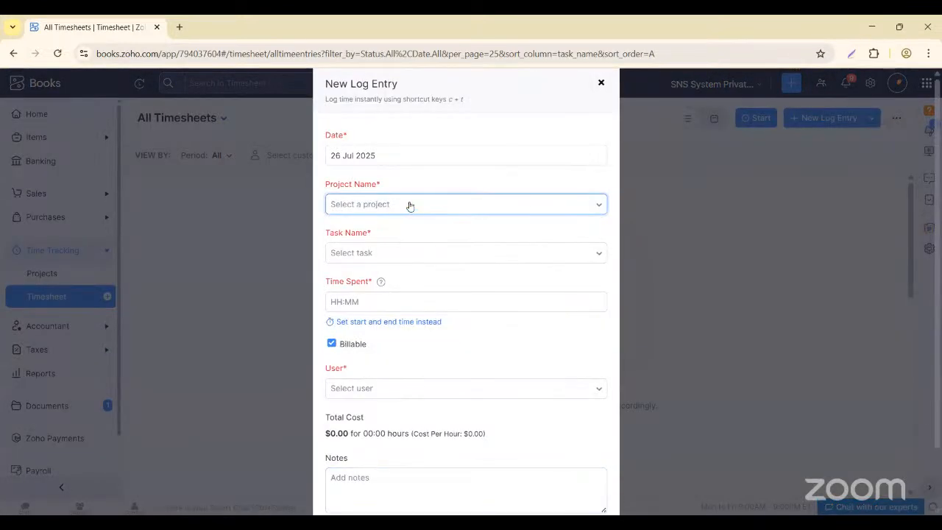
{"action": "left_click", "coordinate": [410, 206]}
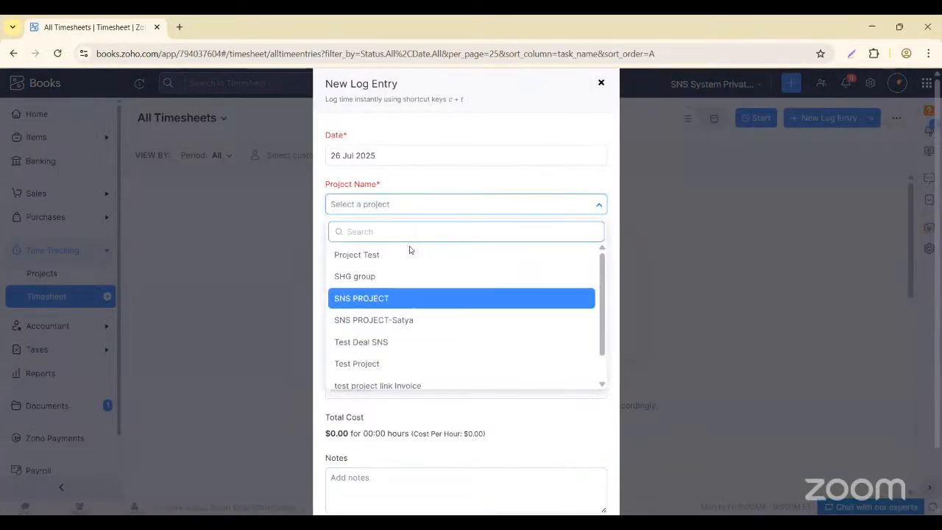
{"action": "left_click", "coordinate": [204, 262]}
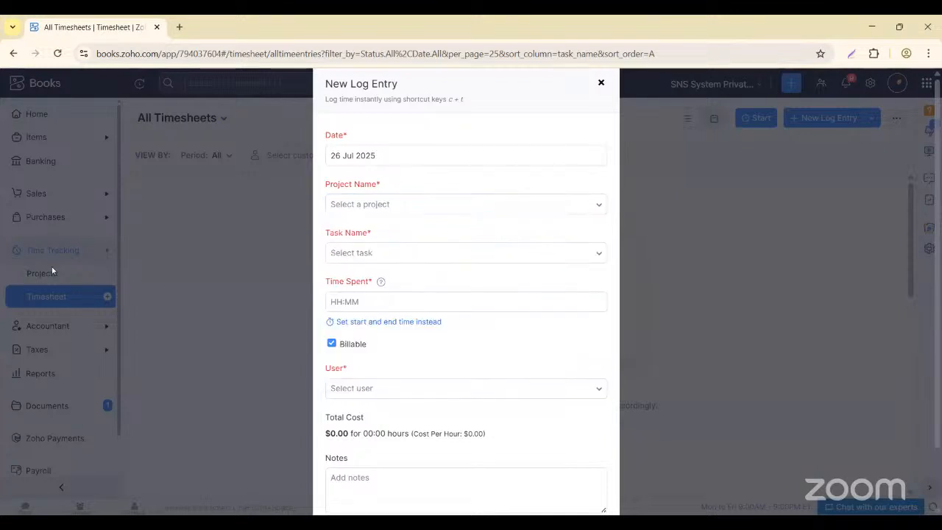
{"action": "left_click", "coordinate": [600, 83]}
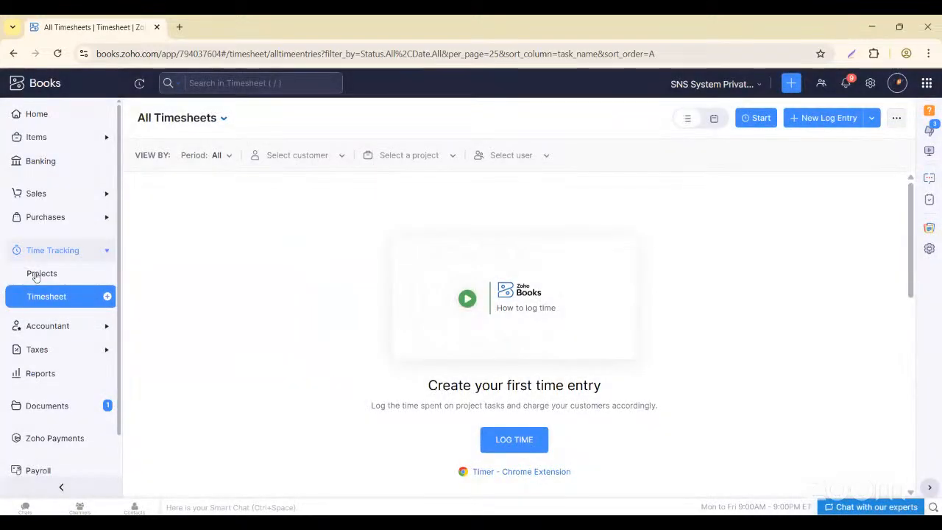
- Open the Website Redesign for ABC Ltd project from Projects and start a time log for it
{"action": "left_click", "coordinate": [37, 273]}
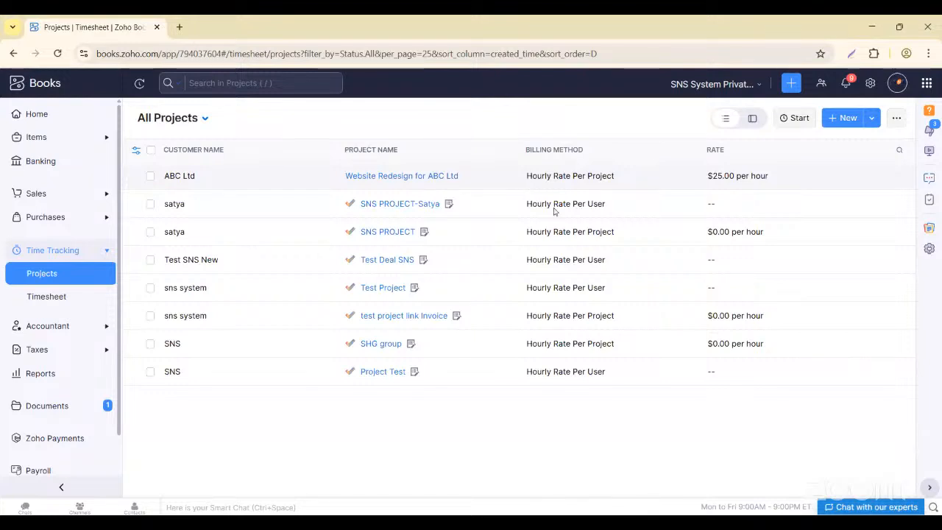
{"action": "left_click", "coordinate": [326, 176]}
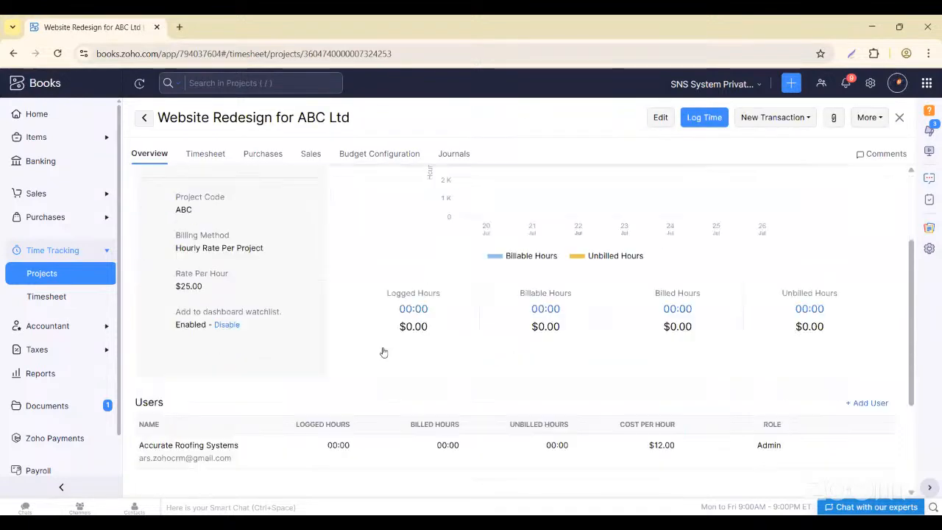
{"action": "scroll", "coordinate": [382, 351], "scroll_direction": "down", "scroll_amount": 5}
{"action": "scroll", "coordinate": [383, 352], "scroll_direction": "up", "scroll_amount": 5}
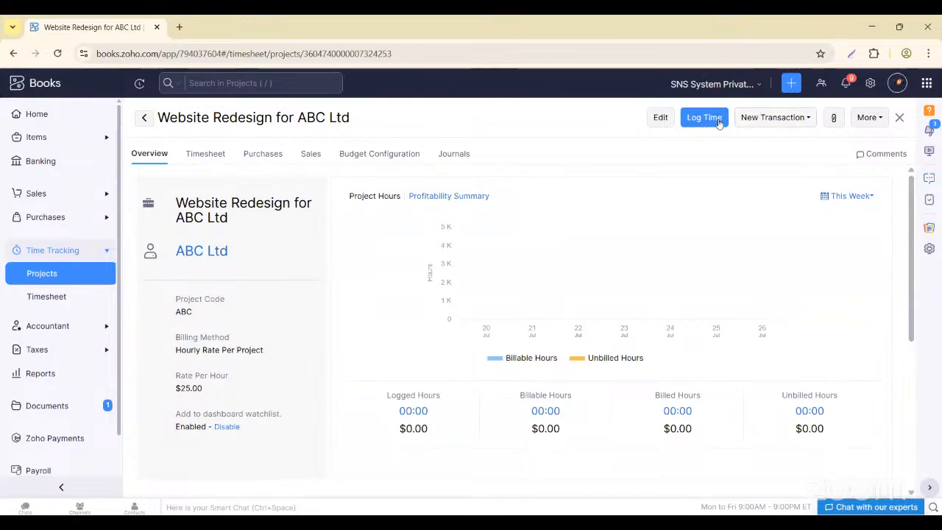
{"action": "left_click", "coordinate": [720, 119]}
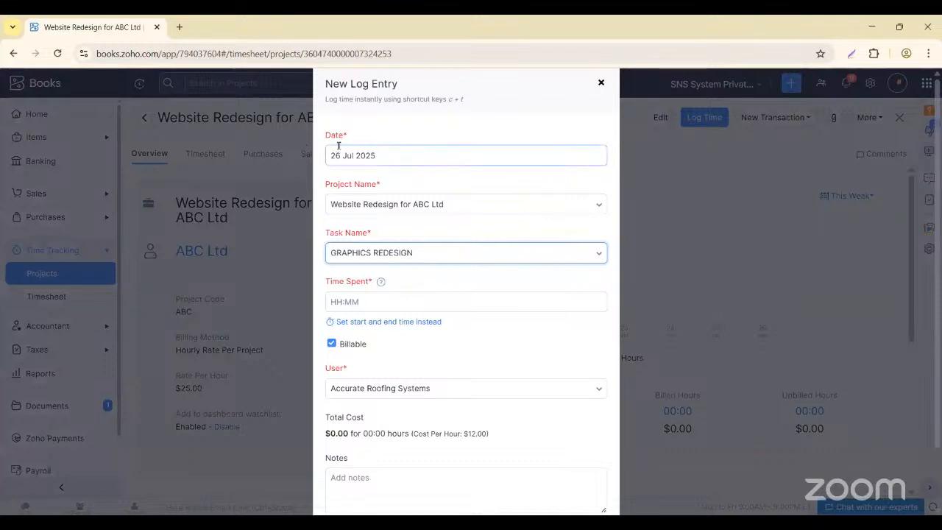
- Log 02:30 hours on the UI REDESIGN task and save the entry
{"action": "left_click", "coordinate": [343, 257]}
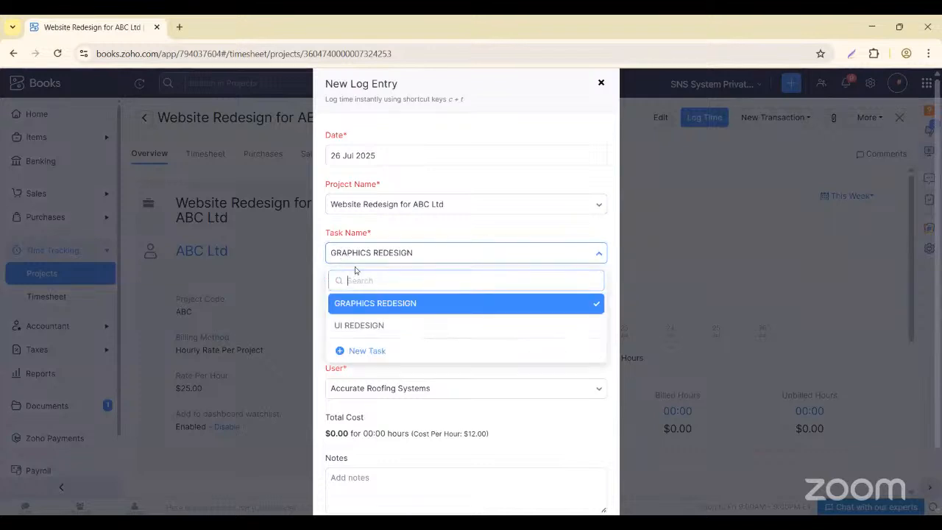
{"action": "left_click", "coordinate": [359, 326]}
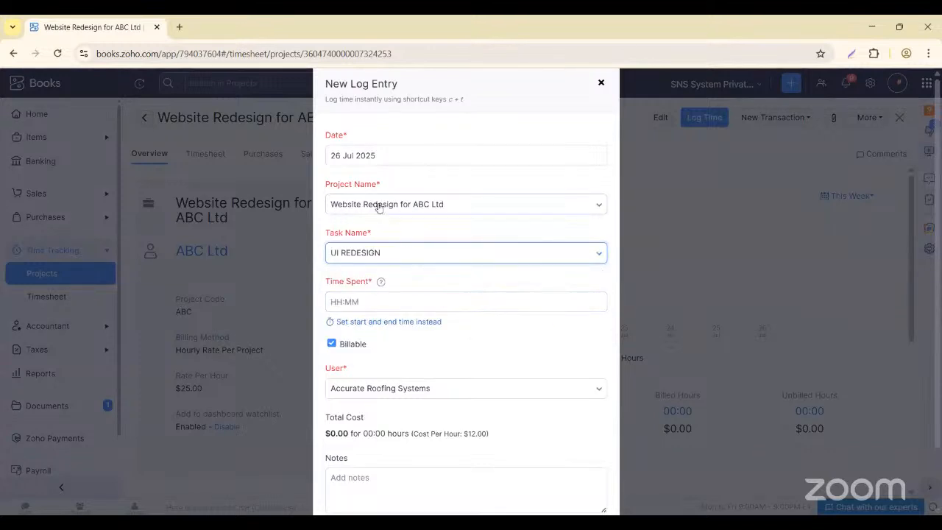
{"action": "left_click", "coordinate": [368, 280]}
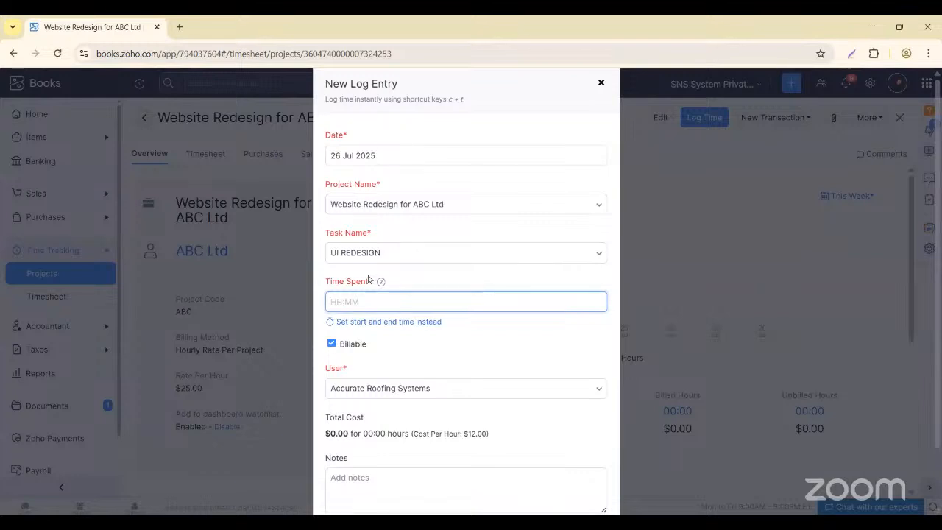
{"action": "type", "text": "2"}
{"action": "key", "text": "BackSpace"}
{"action": "type", "text": "0230"}
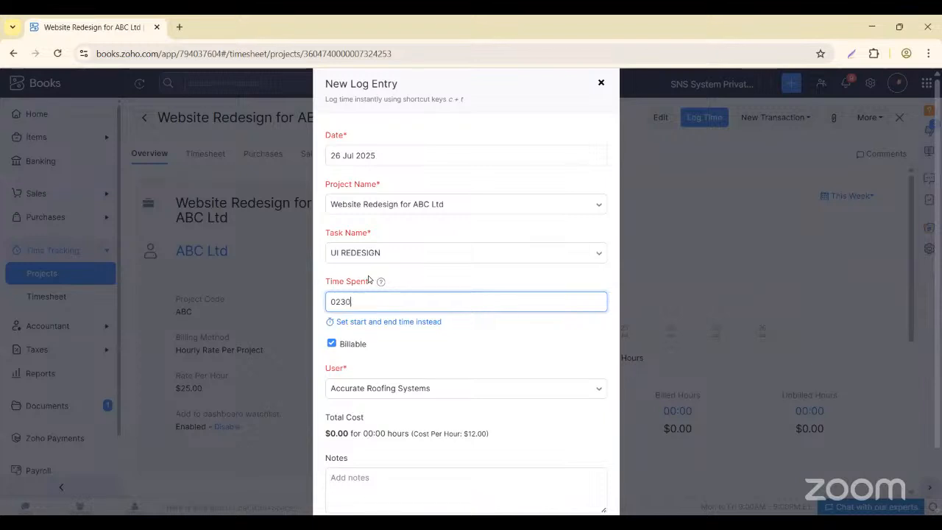
{"action": "key", "text": "BackSpace"}
{"action": "type", "text": ":3"}
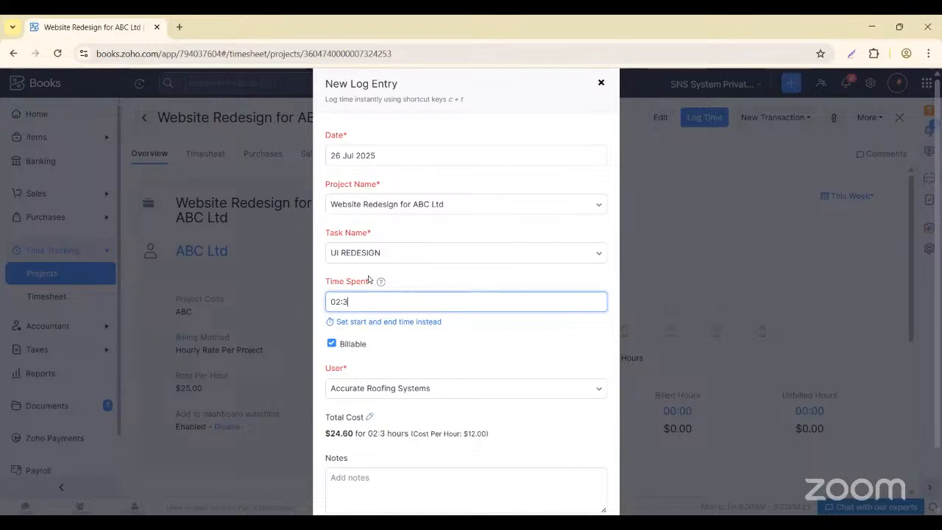
{"action": "type", "text": "0"}
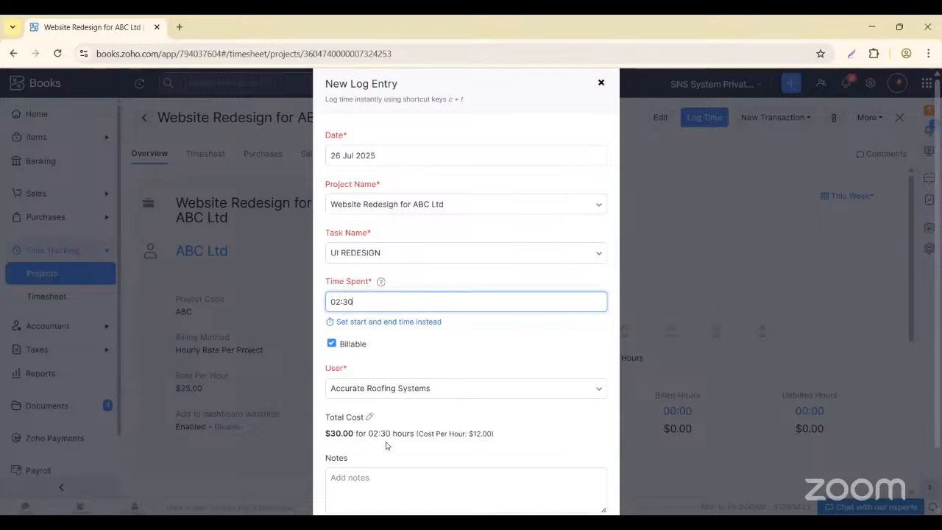
{"action": "scroll", "coordinate": [386, 445], "scroll_direction": "down", "scroll_amount": 1}
{"action": "left_click", "coordinate": [343, 480]}
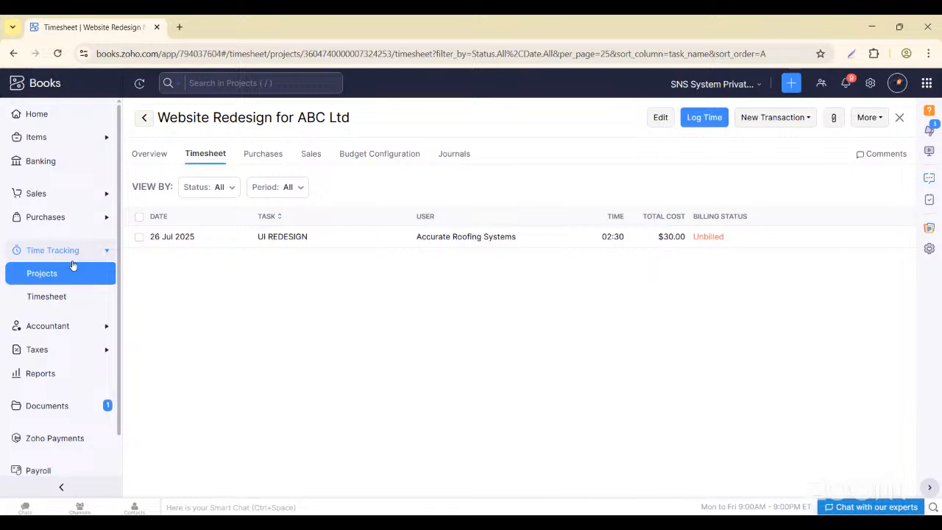
- Review the project's Overview hours and cost summary, then go to All Timesheets
{"action": "left_click", "coordinate": [151, 156]}
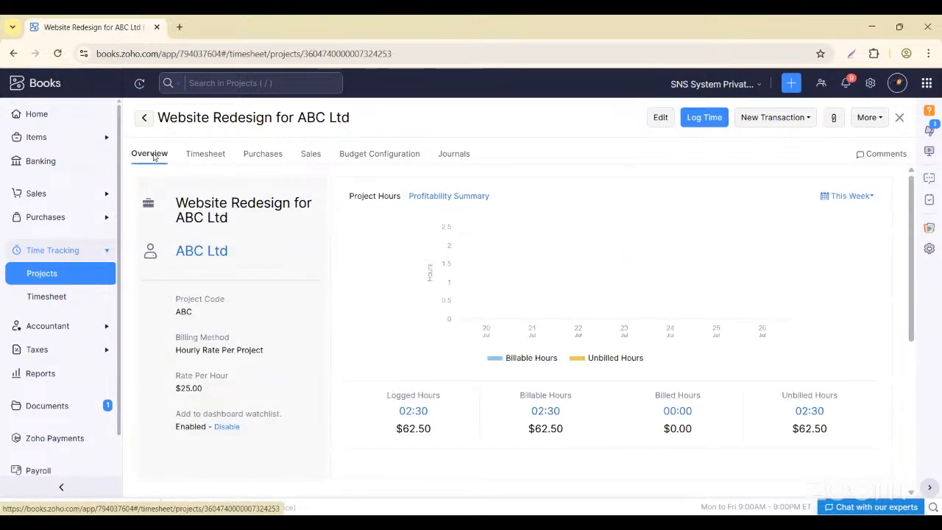
{"action": "scroll", "coordinate": [312, 285], "scroll_direction": "down", "scroll_amount": 2}
{"action": "scroll", "coordinate": [312, 285], "scroll_direction": "down", "scroll_amount": 2}
{"action": "scroll", "coordinate": [312, 283], "scroll_direction": "up", "scroll_amount": 4}
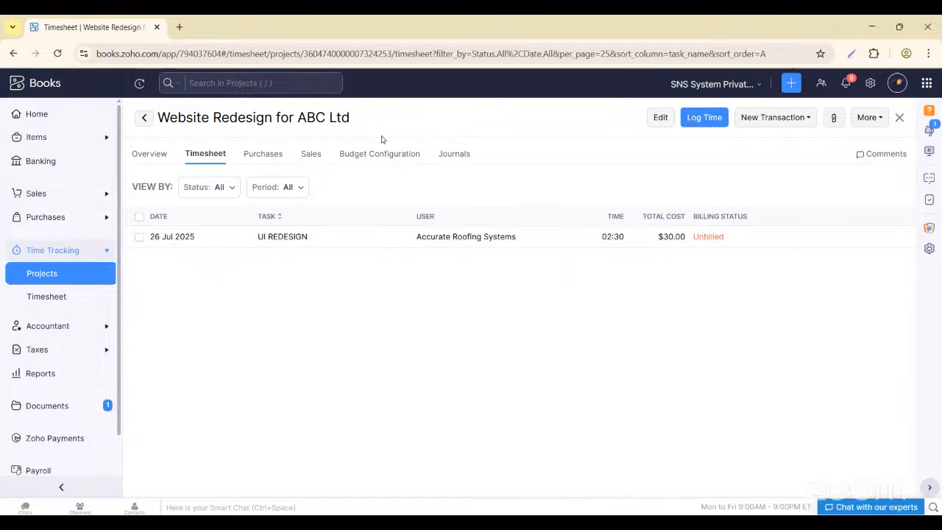
{"action": "left_click", "coordinate": [43, 299]}
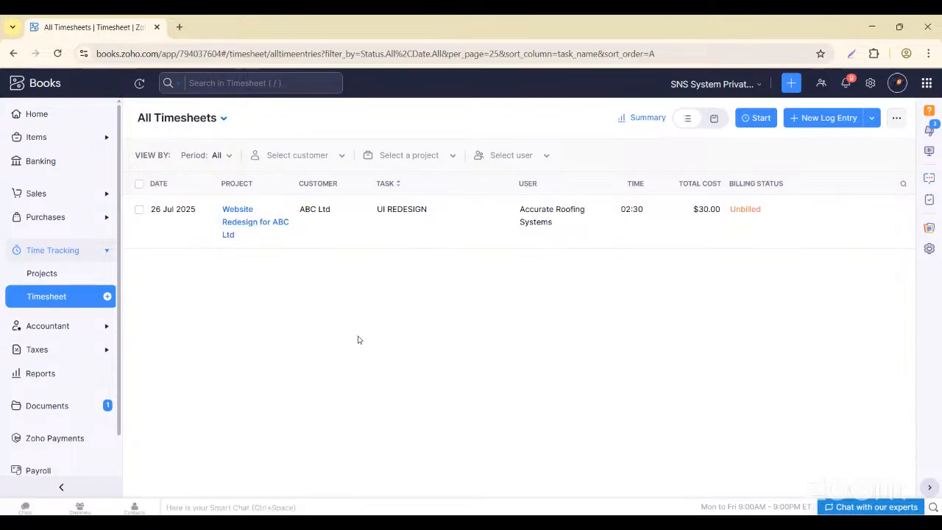
- Start a new log entry for Website Redesign for ABC Ltd on the GRAPHICS REDESIGN task
{"action": "left_click", "coordinate": [791, 120]}
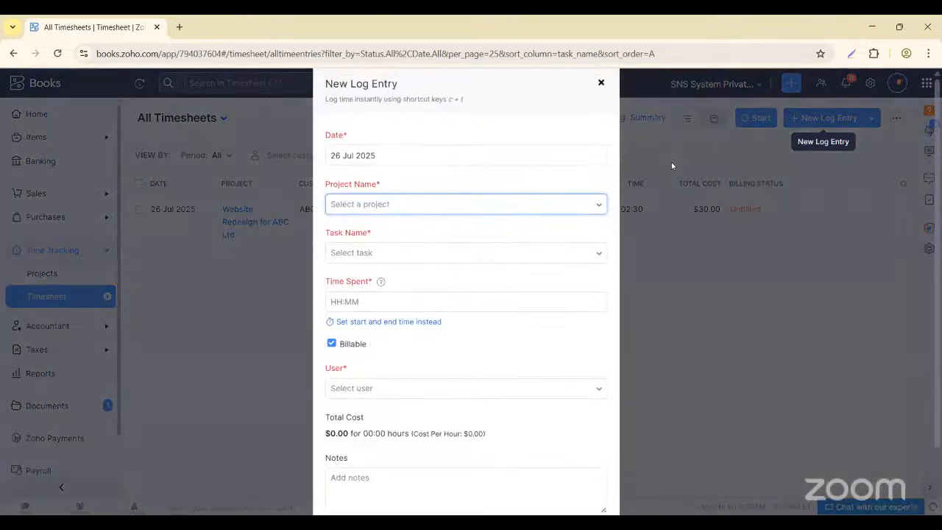
{"action": "left_click", "coordinate": [384, 207]}
{"action": "scroll", "coordinate": [370, 351], "scroll_direction": "down", "scroll_amount": 2}
{"action": "scroll", "coordinate": [371, 354], "scroll_direction": "up", "scroll_amount": 2}
{"action": "scroll", "coordinate": [371, 355], "scroll_direction": "down", "scroll_amount": 1}
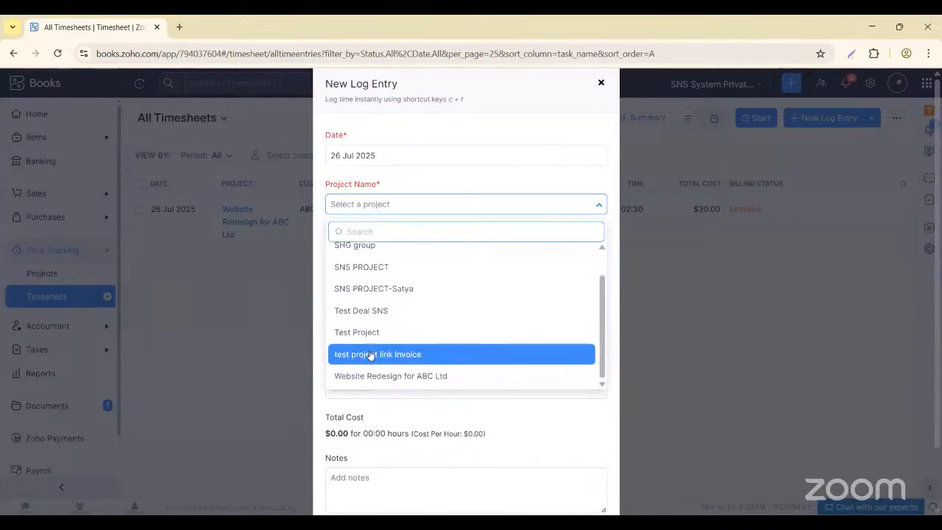
{"action": "scroll", "coordinate": [370, 355], "scroll_direction": "up", "scroll_amount": 1}
{"action": "scroll", "coordinate": [370, 354], "scroll_direction": "down", "scroll_amount": 1}
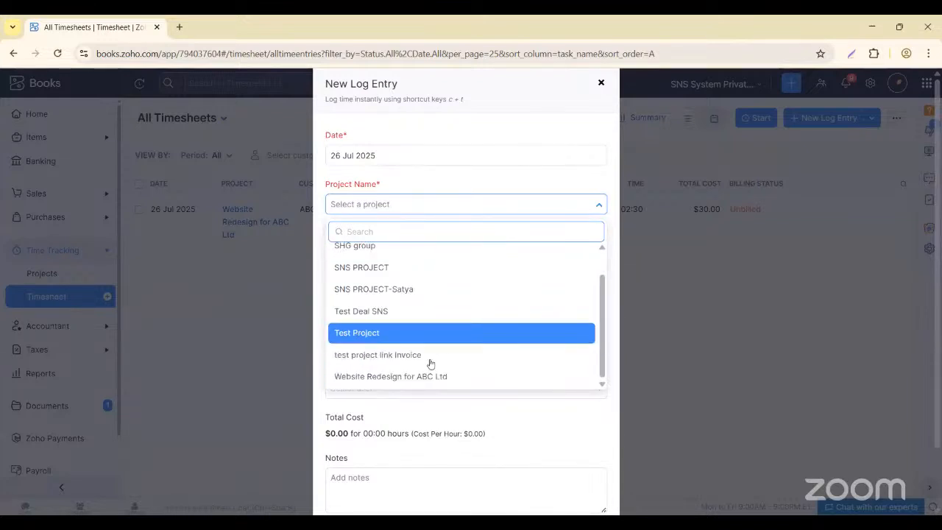
{"action": "left_click", "coordinate": [383, 378]}
{"action": "left_click", "coordinate": [348, 253]}
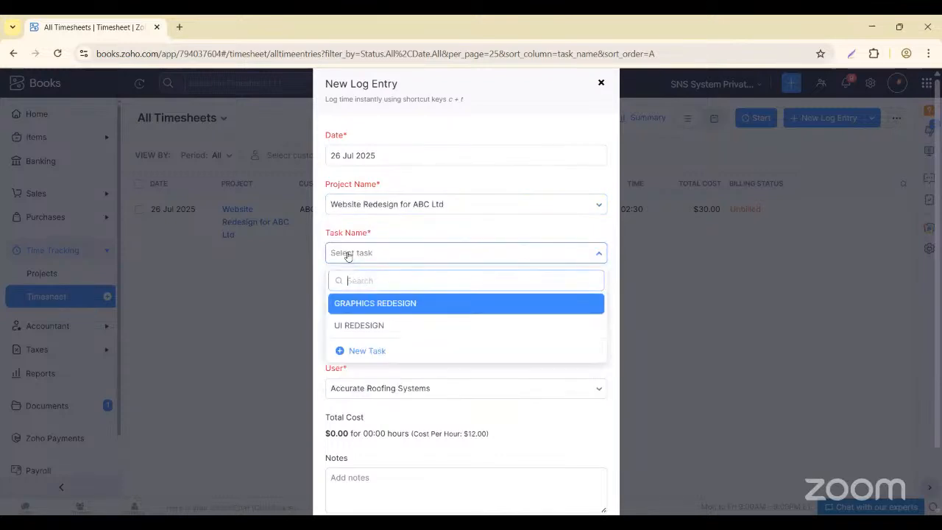
{"action": "left_click", "coordinate": [390, 311]}
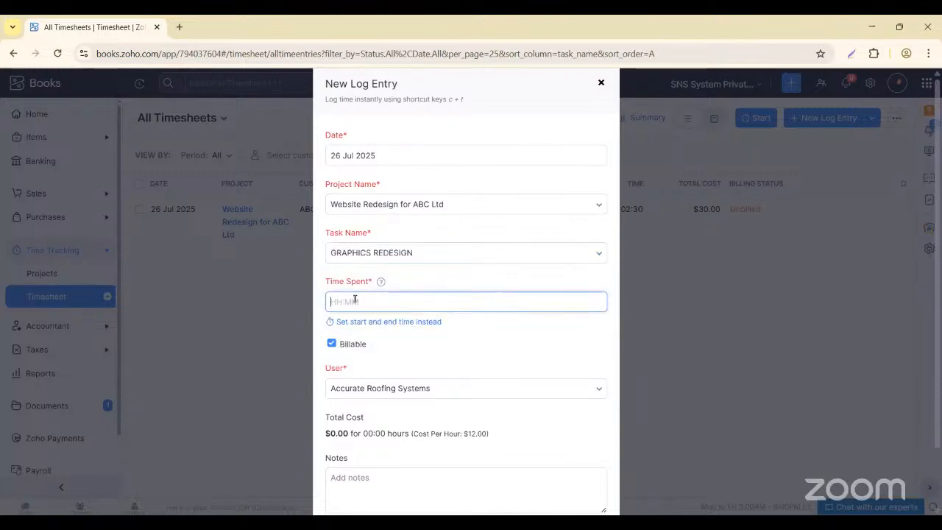
- Enter 05:30 as the time spent and save the entry
{"action": "type", "text": "5"}
{"action": "key", "text": "BackSpace"}
{"action": "type", "text": "0"}
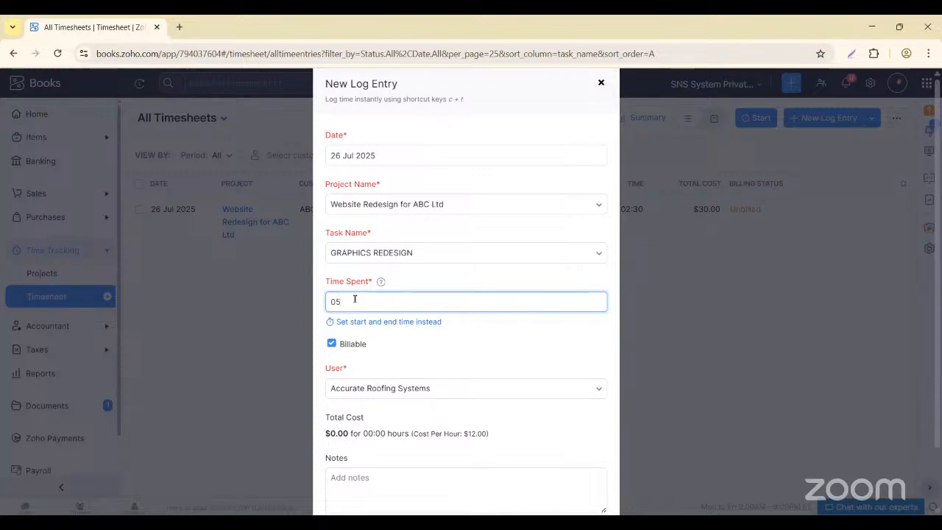
{"action": "type", "text": "5:30"}
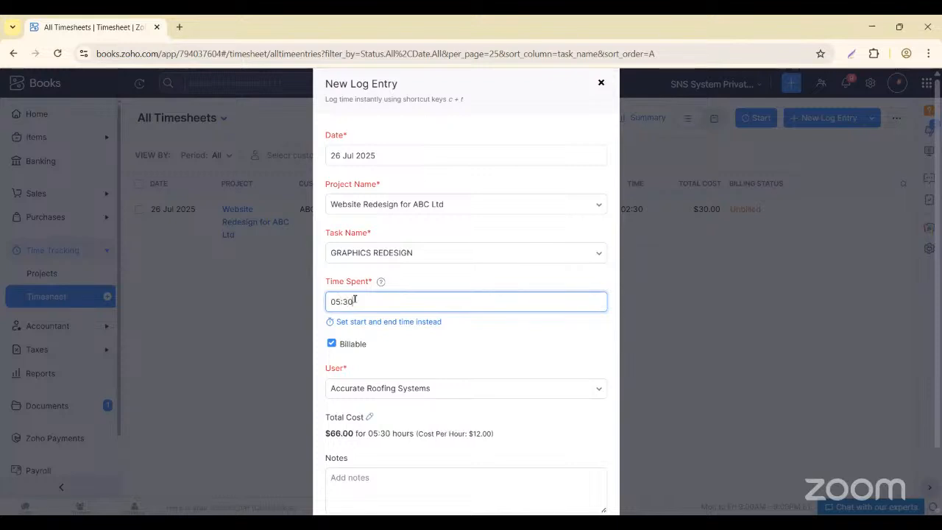
{"action": "left_click", "coordinate": [241, 443]}
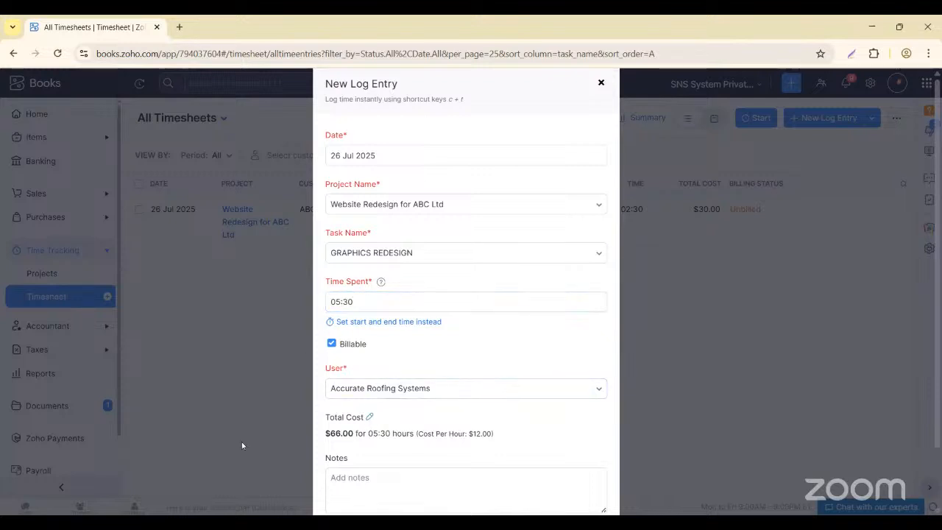
{"action": "scroll", "coordinate": [340, 425], "scroll_direction": "down", "scroll_amount": 2}
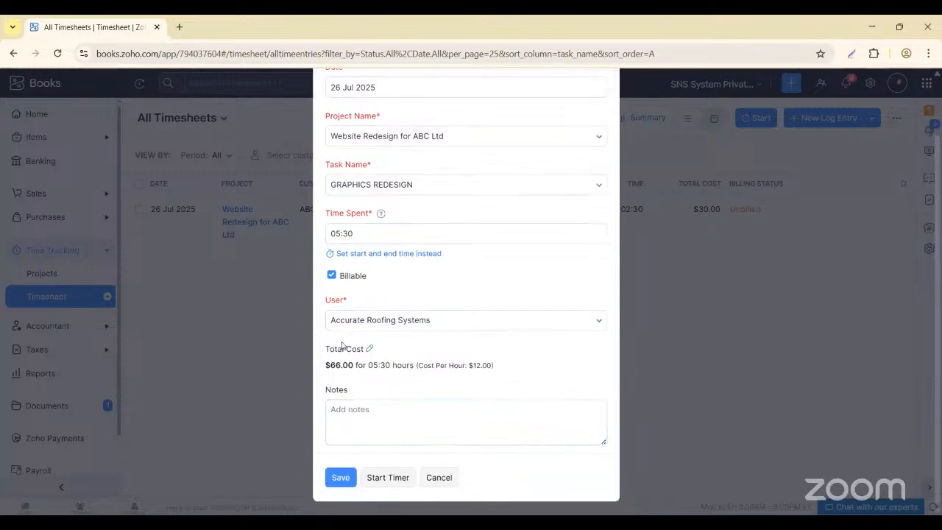
{"action": "left_click", "coordinate": [341, 477]}
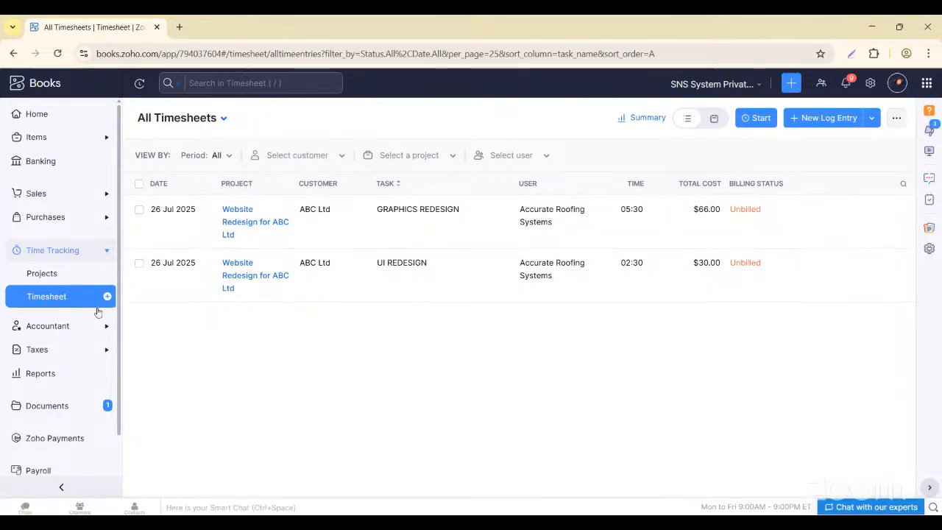
- Open the Website Redesign for ABC Ltd project from the projects list and view its timesheet
{"action": "left_click", "coordinate": [53, 275]}
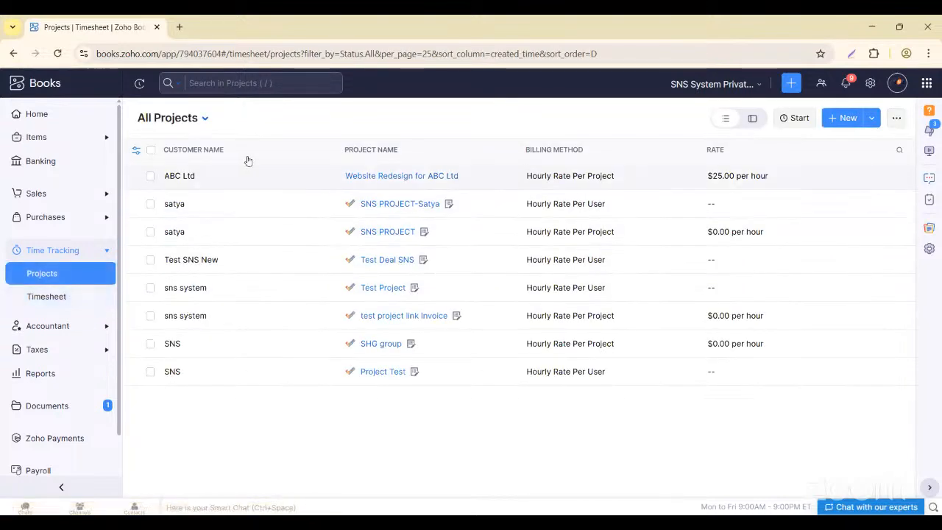
{"action": "left_click", "coordinate": [438, 169]}
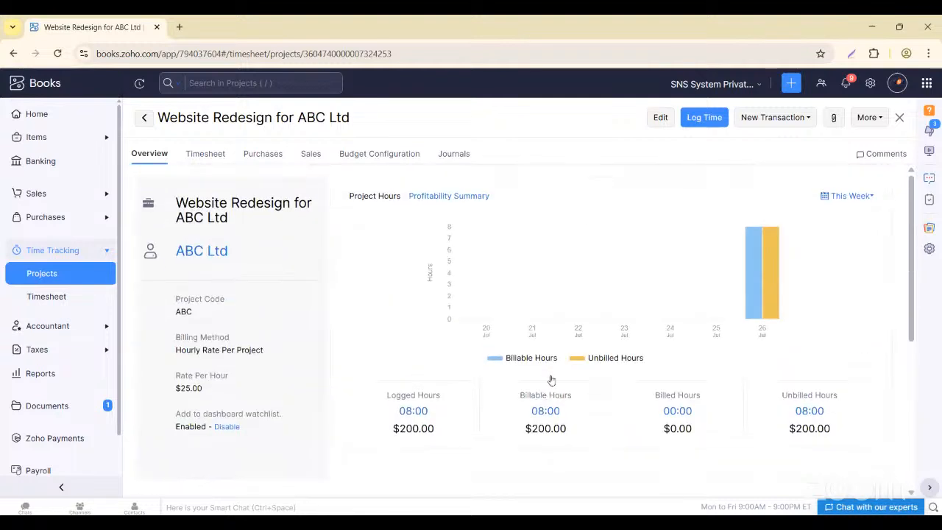
{"action": "left_click", "coordinate": [197, 156]}
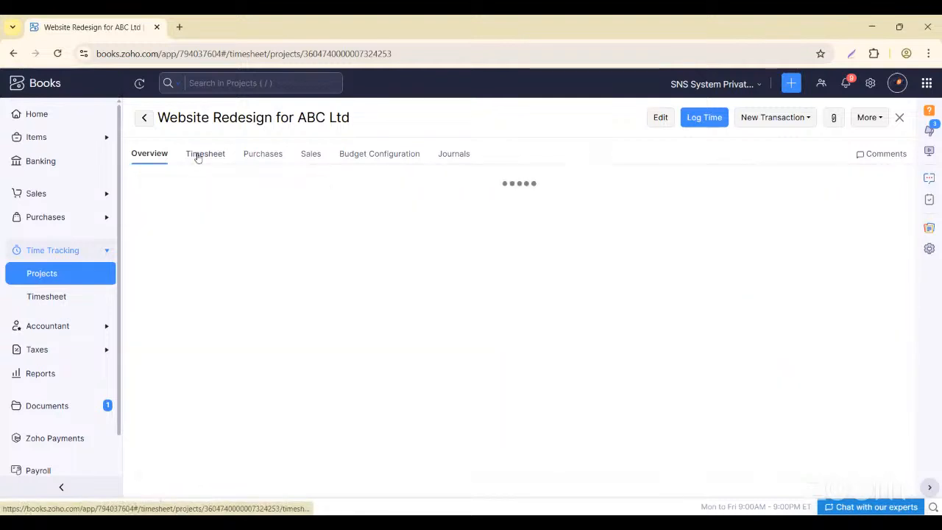
- Review the project's Purchases, expanding the Purchase Orders and Vendor Credits sections
{"action": "left_click", "coordinate": [258, 161]}
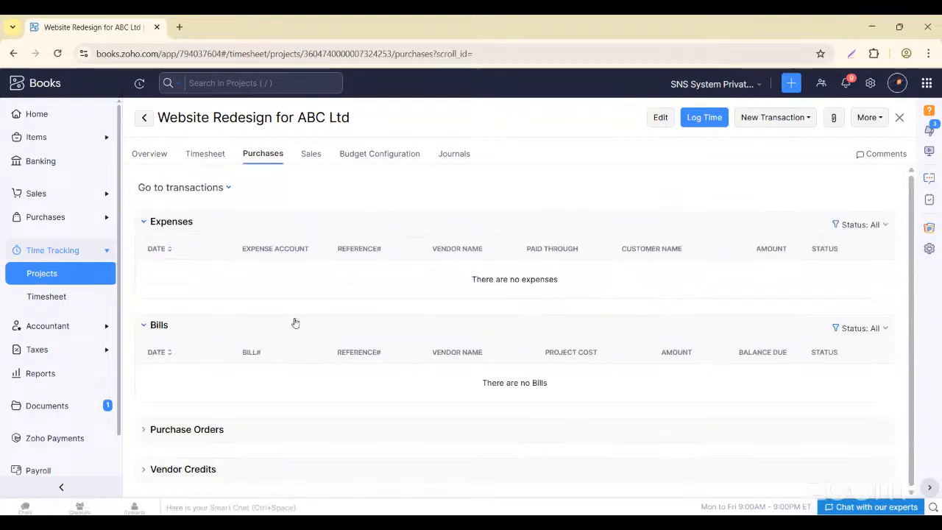
{"action": "left_click", "coordinate": [211, 429]}
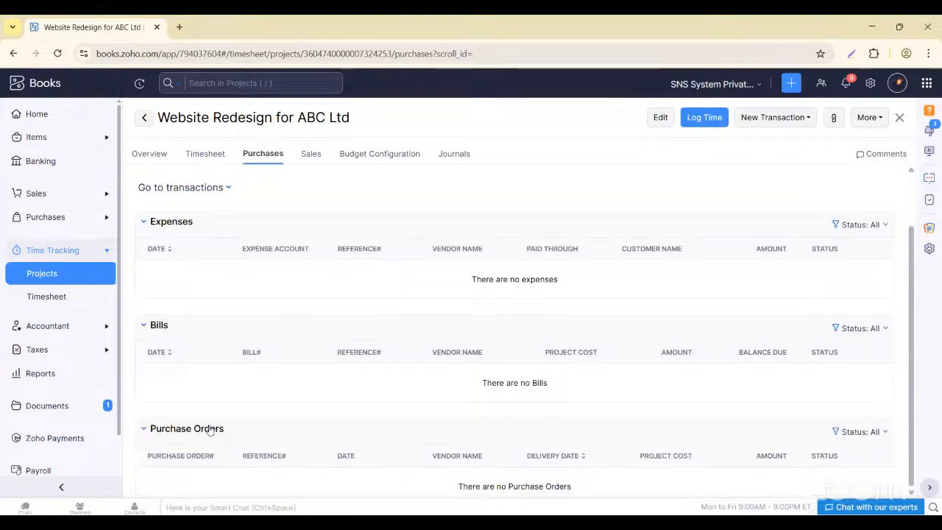
{"action": "scroll", "coordinate": [209, 449], "scroll_direction": "down", "scroll_amount": 1}
{"action": "left_click", "coordinate": [212, 468]}
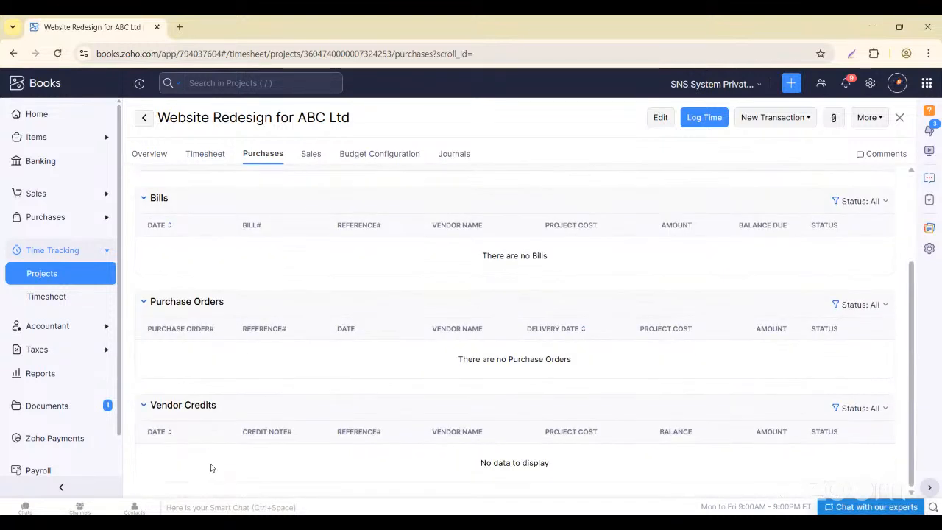
{"action": "scroll", "coordinate": [212, 468], "scroll_direction": "up", "scroll_amount": 2}
- Check the Sales Orders, Budget and Journals, then return to the timesheet showing both unbilled entries
{"action": "left_click", "coordinate": [315, 155]}
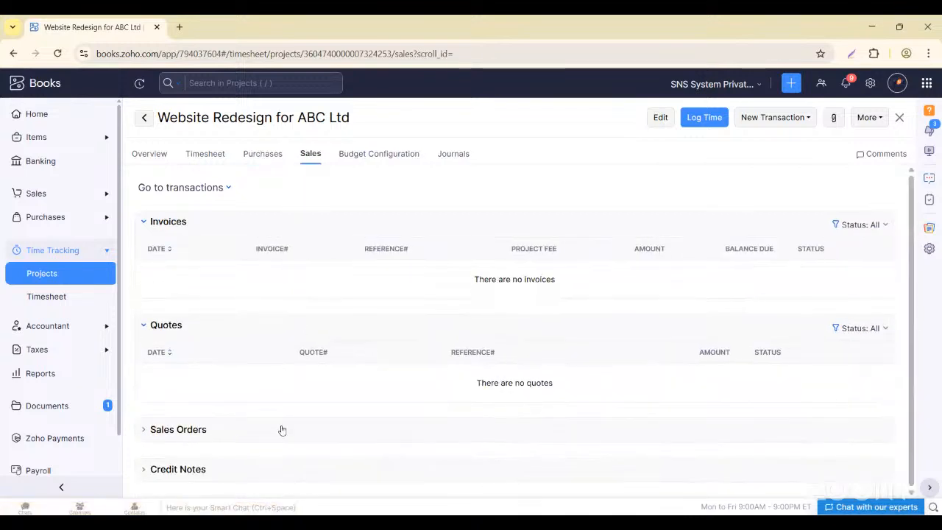
{"action": "left_click", "coordinate": [281, 429]}
{"action": "scroll", "coordinate": [282, 430], "scroll_direction": "down", "scroll_amount": 1}
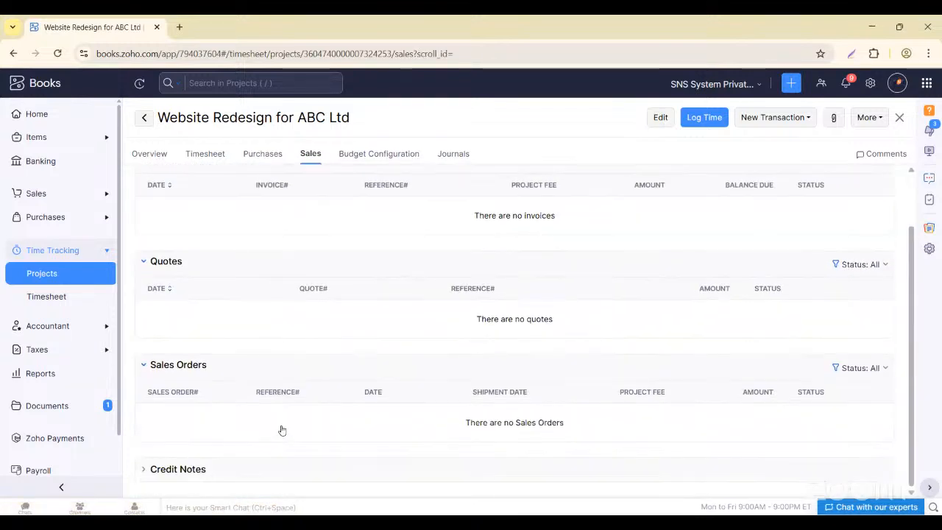
{"action": "left_click", "coordinate": [376, 156]}
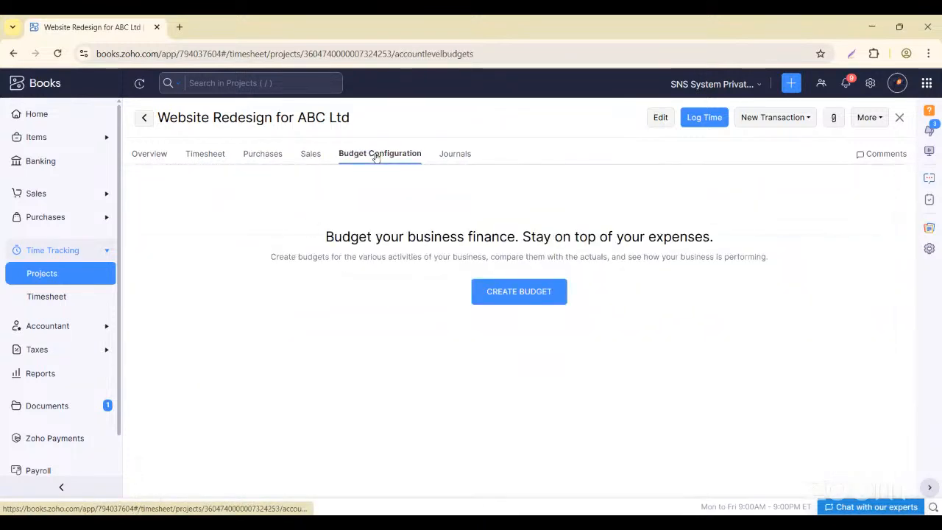
{"action": "left_click", "coordinate": [451, 152]}
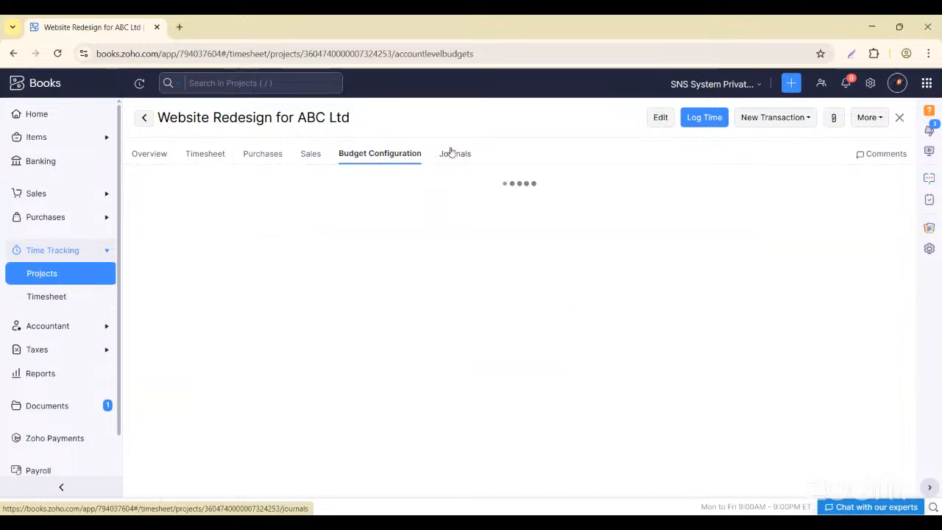
{"action": "left_click", "coordinate": [206, 154]}
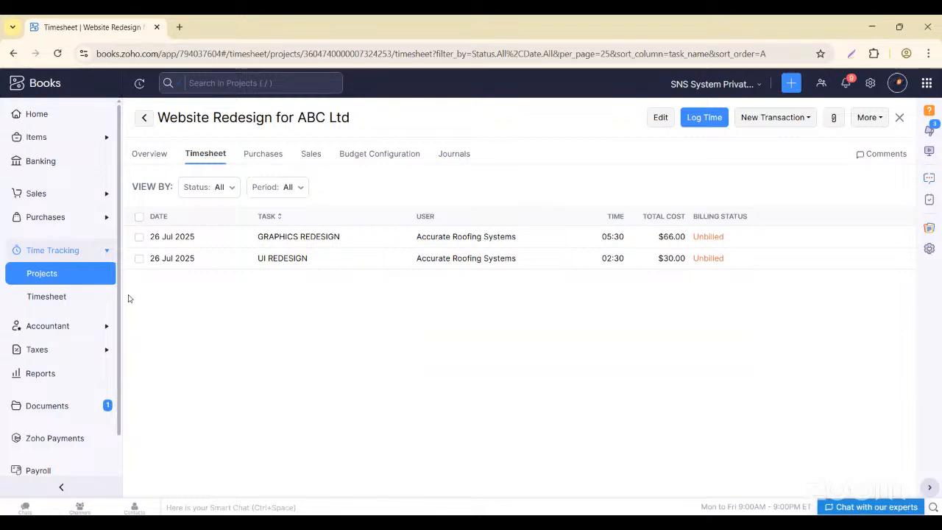
- Start a new time log for Website Redesign for ABC Ltd with the UI REDESIGN task
{"action": "left_click", "coordinate": [106, 296]}
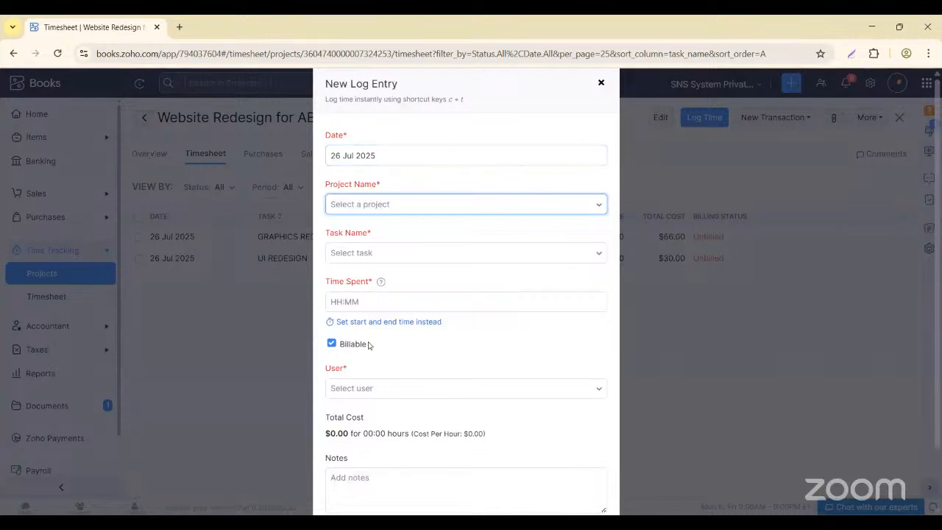
{"action": "scroll", "coordinate": [369, 345], "scroll_direction": "down", "scroll_amount": 2}
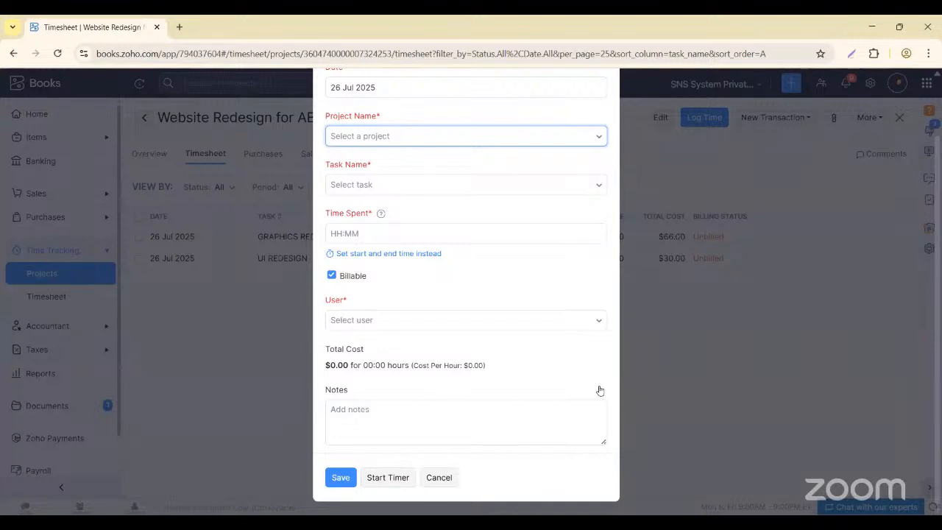
{"action": "left_click", "coordinate": [354, 138]}
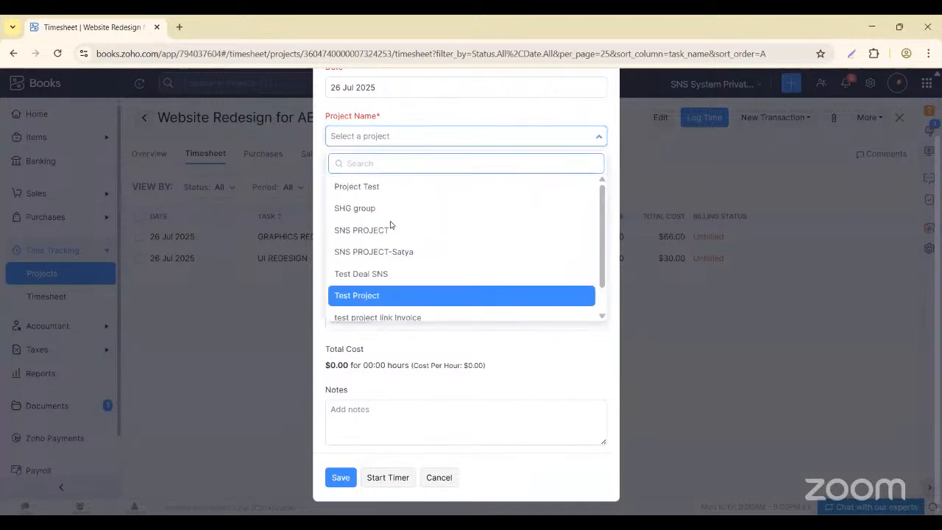
{"action": "scroll", "coordinate": [391, 221], "scroll_direction": "down", "scroll_amount": 1}
{"action": "left_click", "coordinate": [383, 309]}
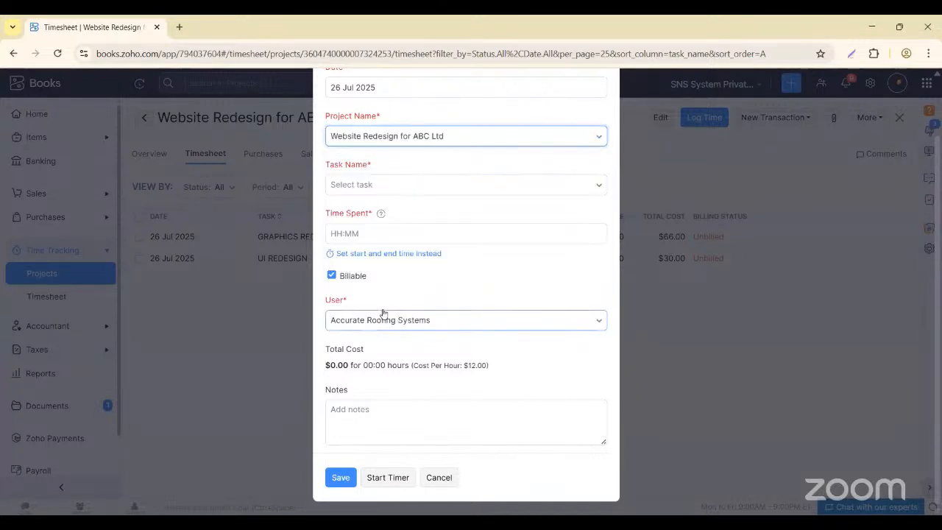
{"action": "left_click", "coordinate": [366, 184]}
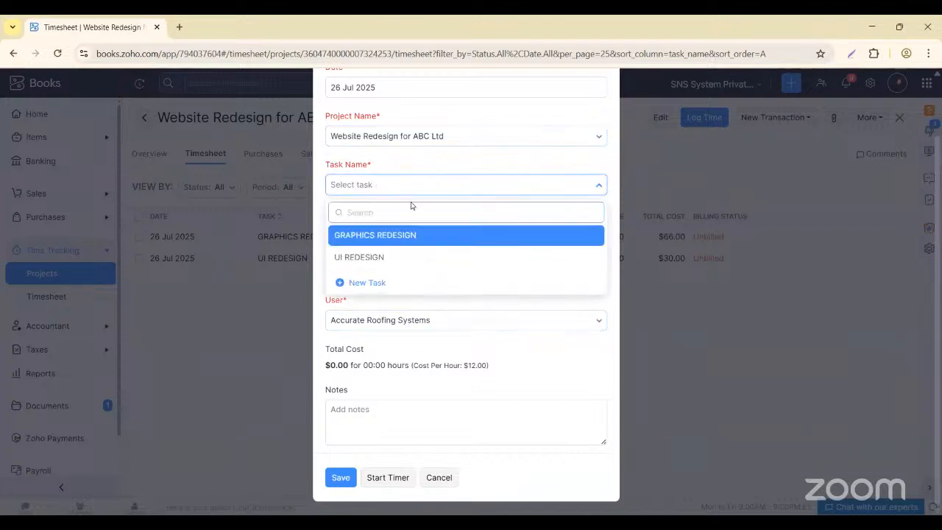
{"action": "left_click", "coordinate": [358, 257]}
- Enter 05:45 time spent and save the entry, then return to All Projects
{"action": "left_click", "coordinate": [359, 232]}
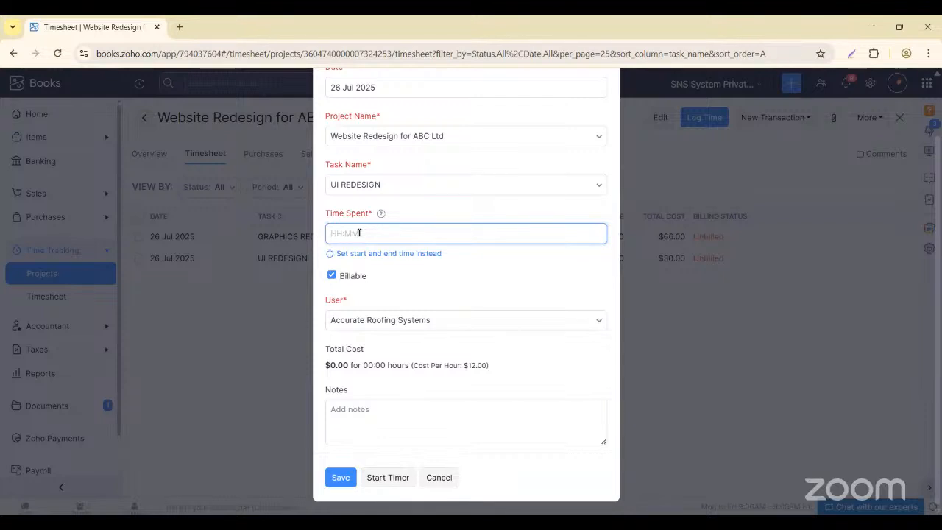
{"action": "type", "text": "05:4"}
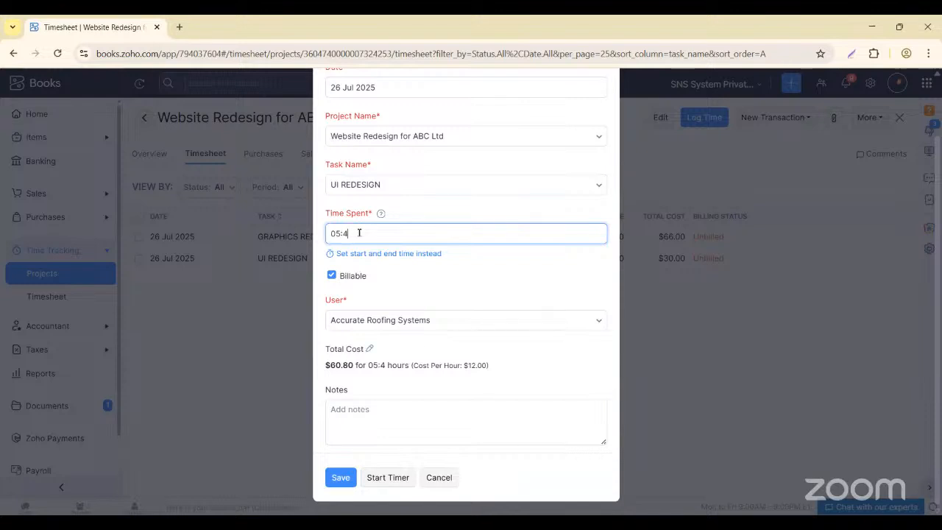
{"action": "type", "text": "5"}
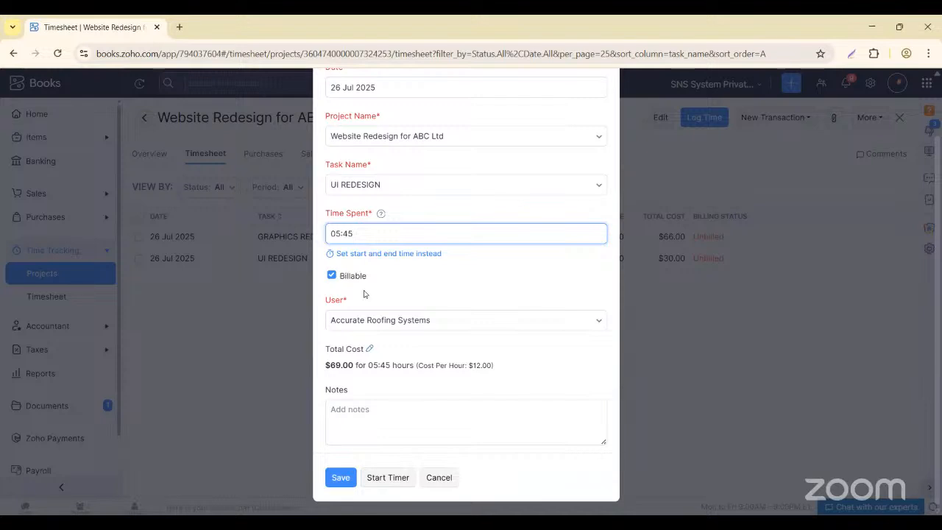
{"action": "left_click", "coordinate": [374, 443]}
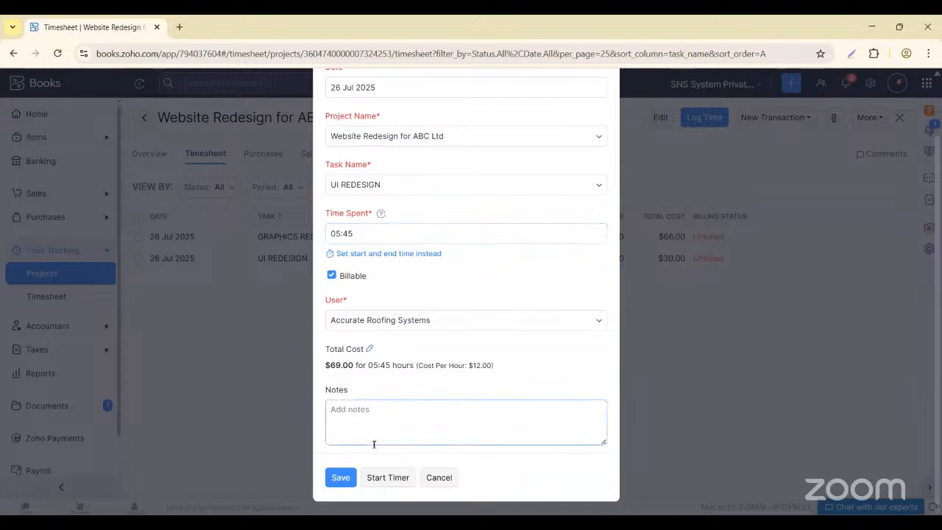
{"action": "left_click", "coordinate": [340, 478]}
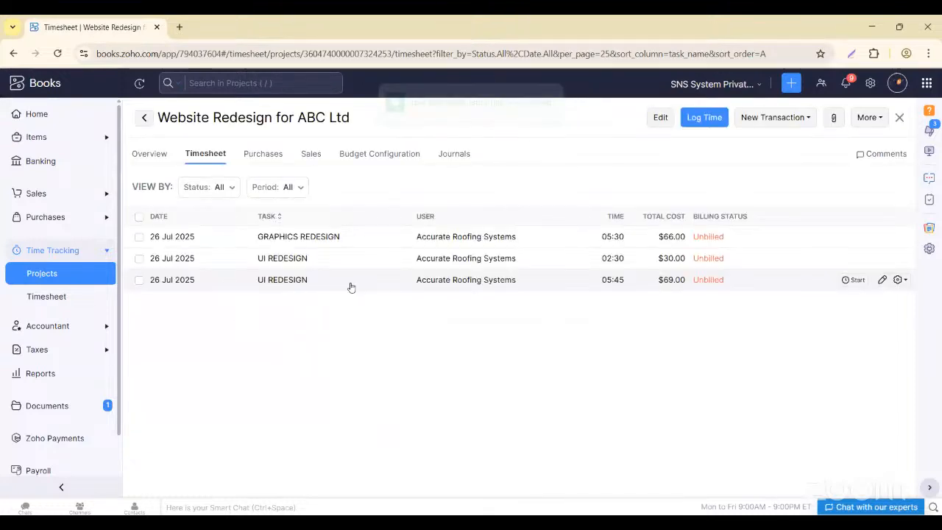
{"action": "left_click", "coordinate": [53, 274]}
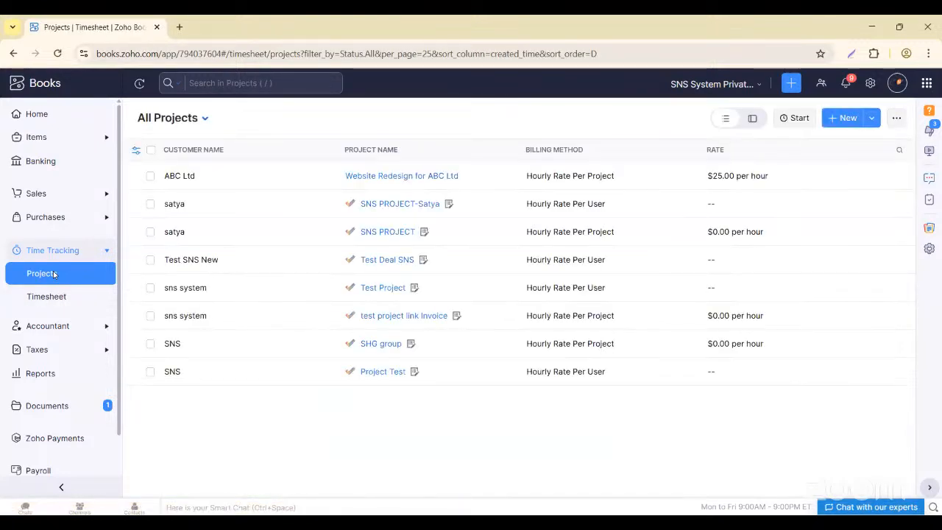
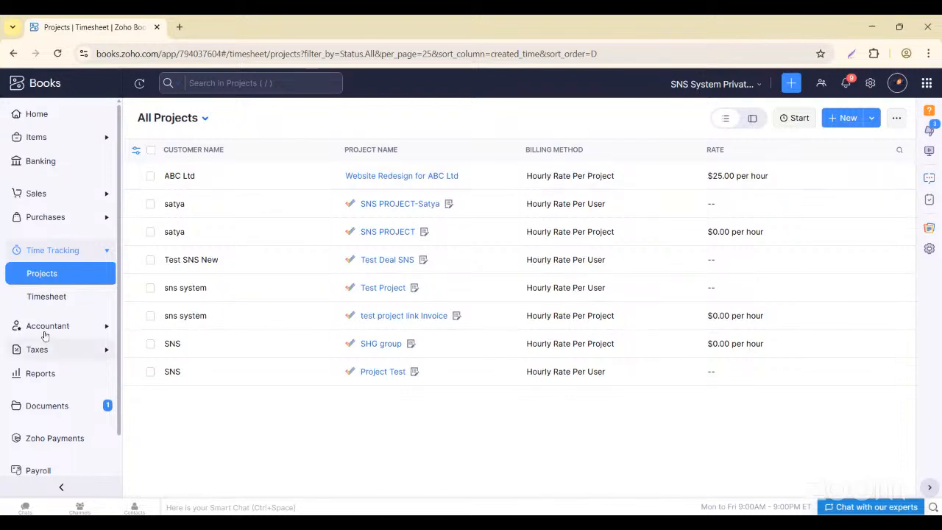
- Open All Timesheets to list the three unbilled 26 Jul 2025 entries totalling $165.00
{"action": "left_click", "coordinate": [46, 296]}
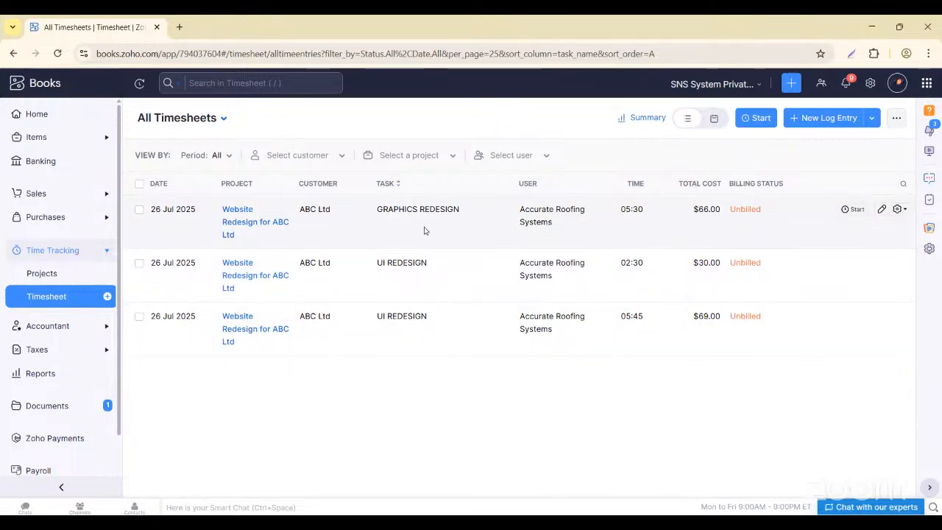
{"action": "left_click", "coordinate": [746, 228]}
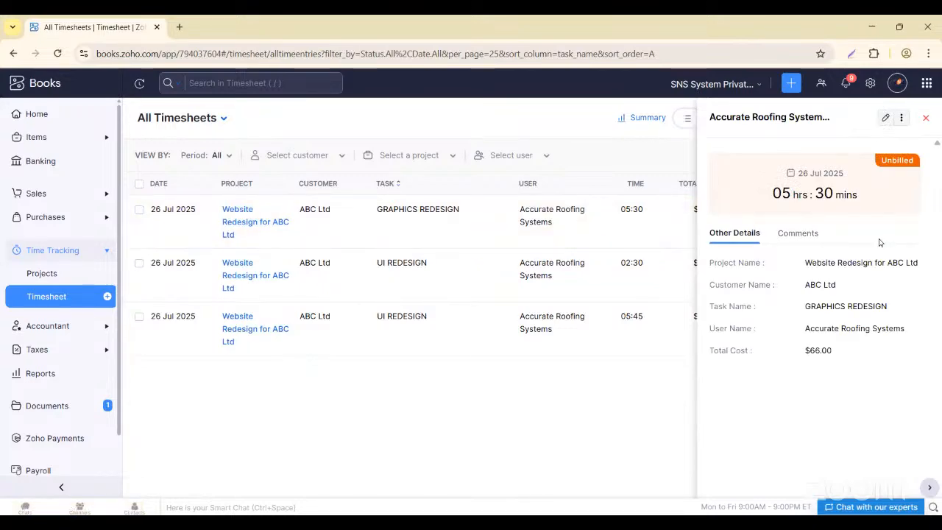
{"action": "left_click", "coordinate": [886, 118]}
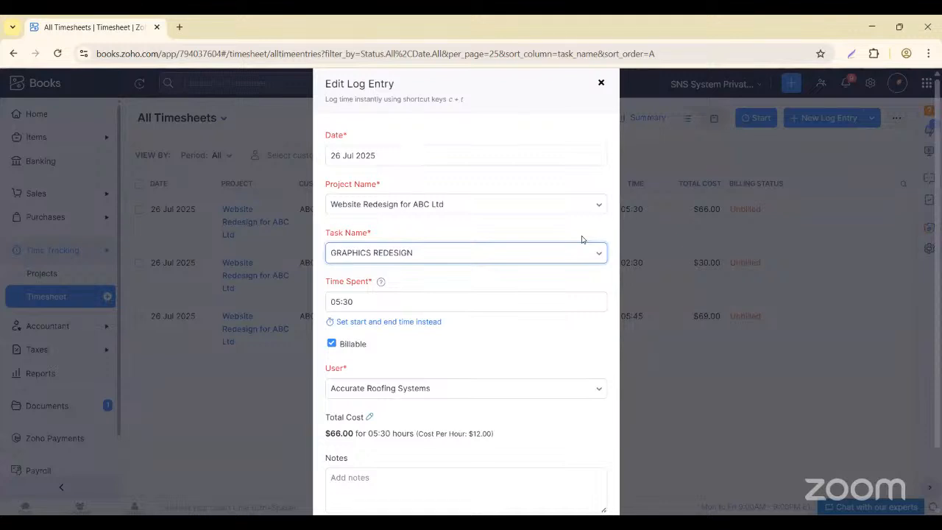
{"action": "left_click", "coordinate": [370, 418]}
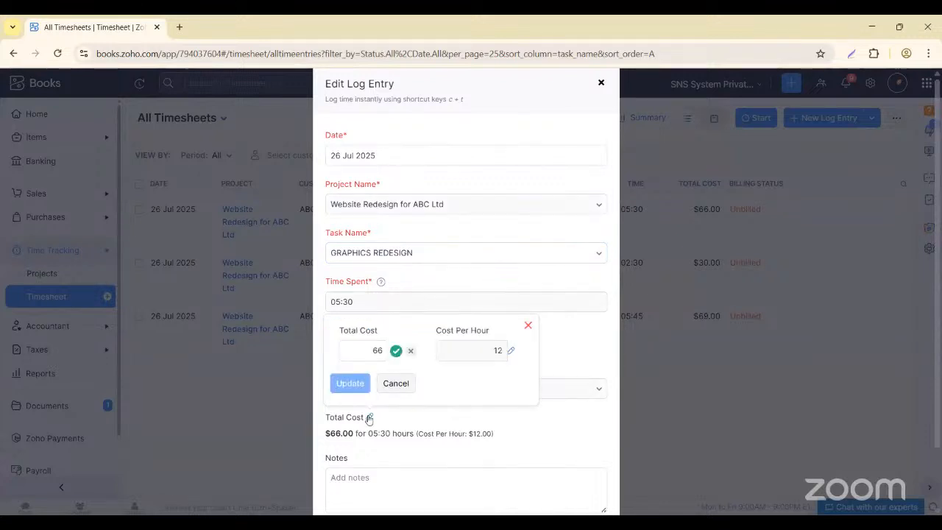
{"action": "left_click", "coordinate": [528, 326]}
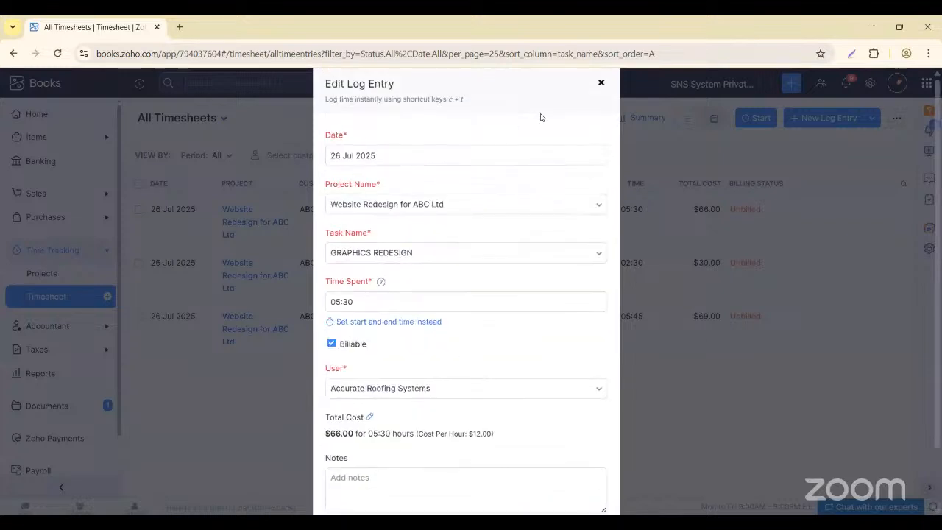
{"action": "left_click", "coordinate": [601, 84]}
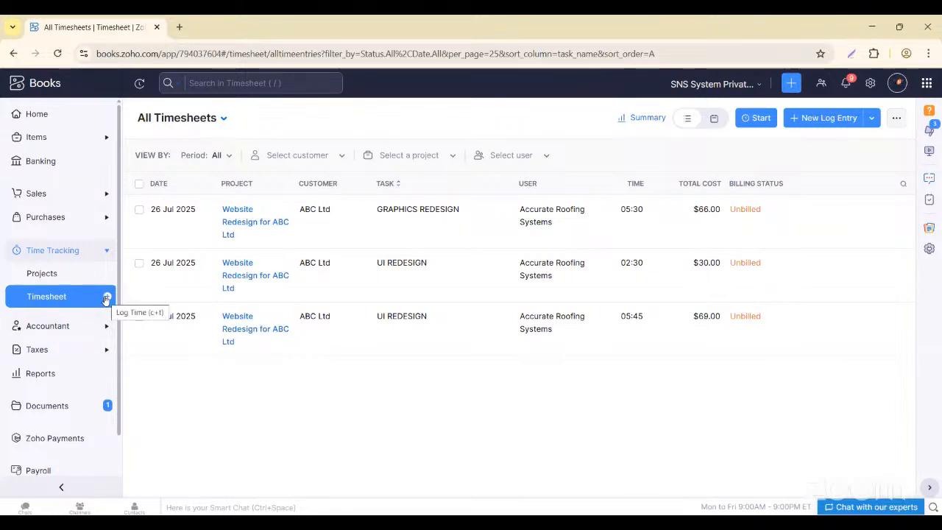
- Set up a new timer for Website Redesign for ABC Ltd with the UI REDESIGN task
{"action": "left_click", "coordinate": [756, 118]}
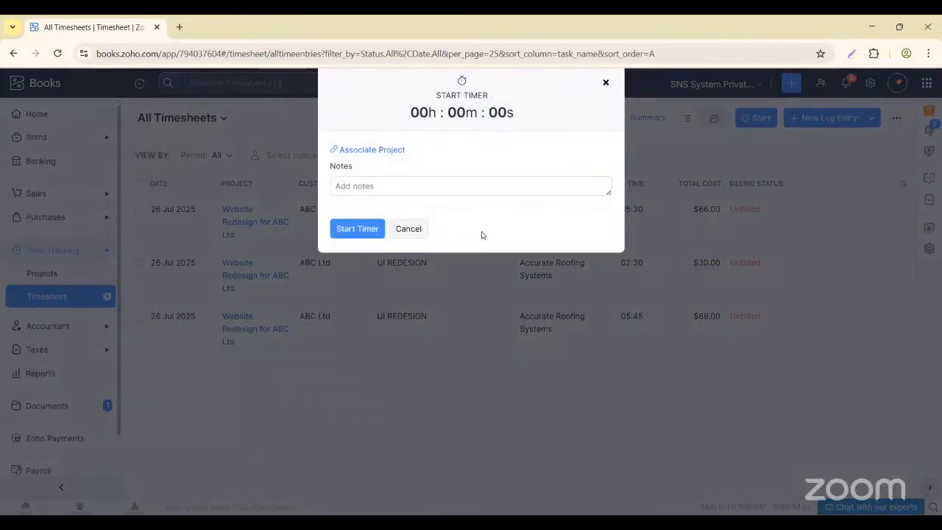
{"action": "left_click", "coordinate": [364, 151]}
{"action": "left_click", "coordinate": [374, 174]}
{"action": "scroll", "coordinate": [395, 247], "scroll_direction": "down", "scroll_amount": 1}
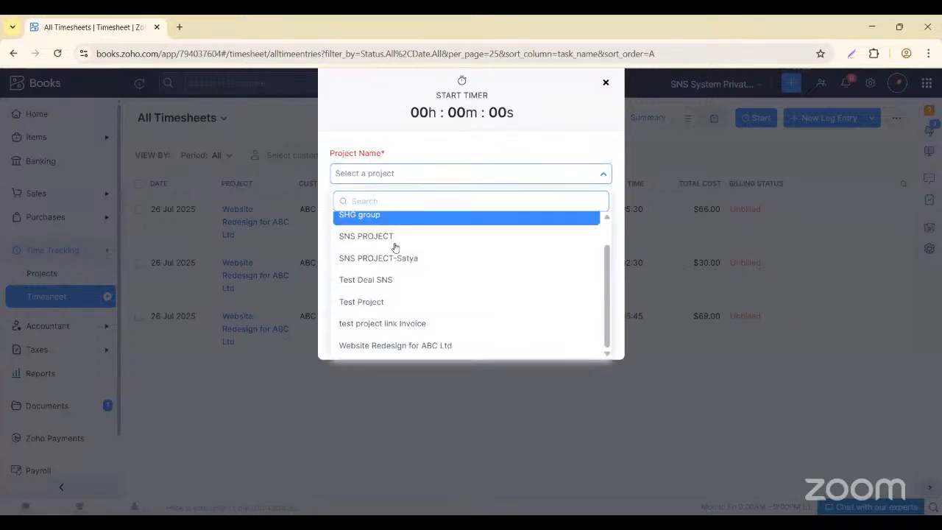
{"action": "left_click", "coordinate": [427, 341]}
{"action": "left_click", "coordinate": [385, 230]}
{"action": "left_click", "coordinate": [368, 295]}
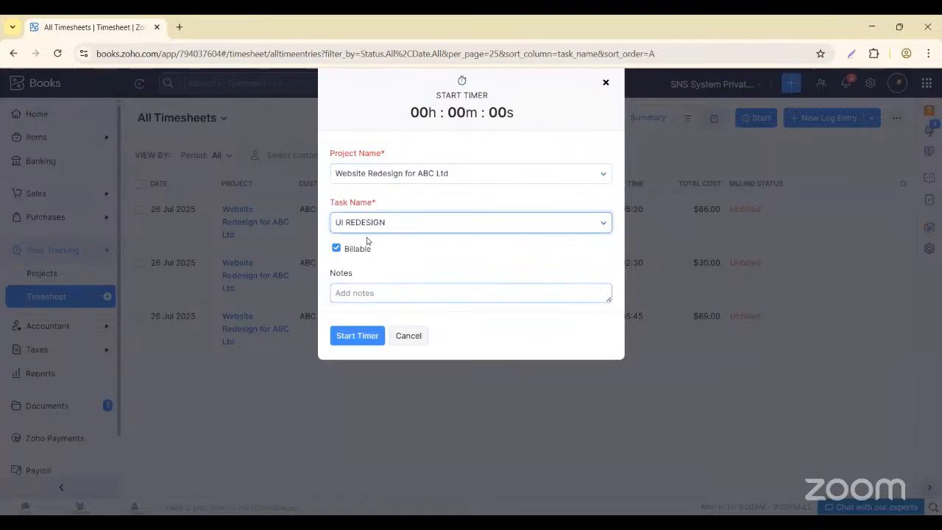
- Run the timer, then pause and stop it to log the UI Redesign entry
{"action": "left_click", "coordinate": [366, 295]}
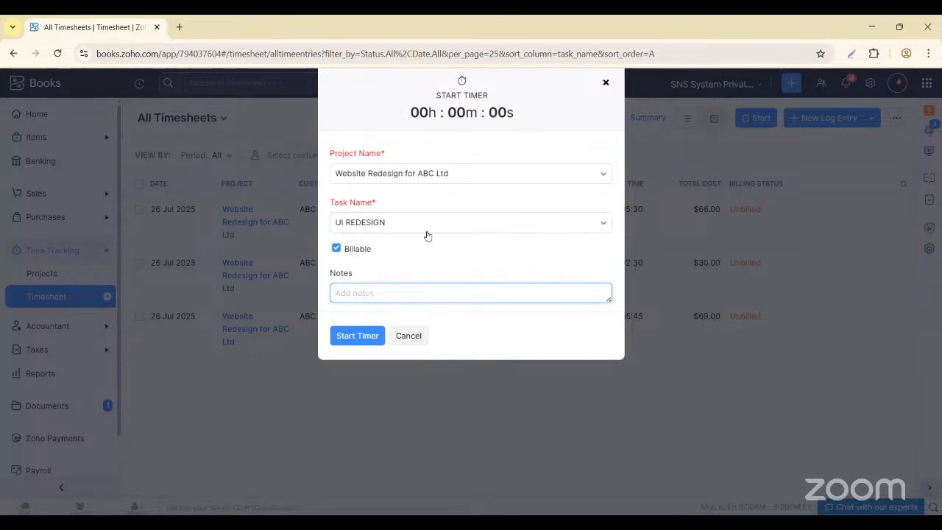
{"action": "left_click", "coordinate": [364, 334]}
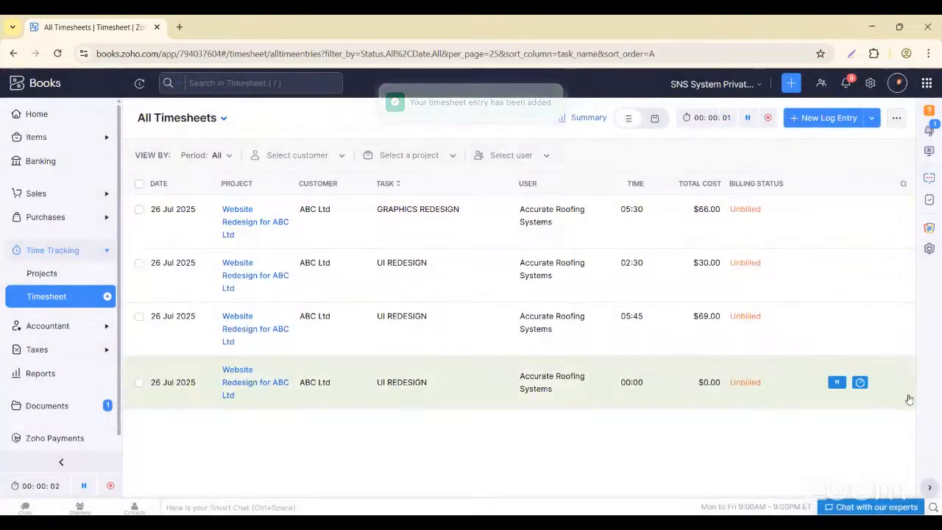
{"action": "left_click", "coordinate": [837, 383]}
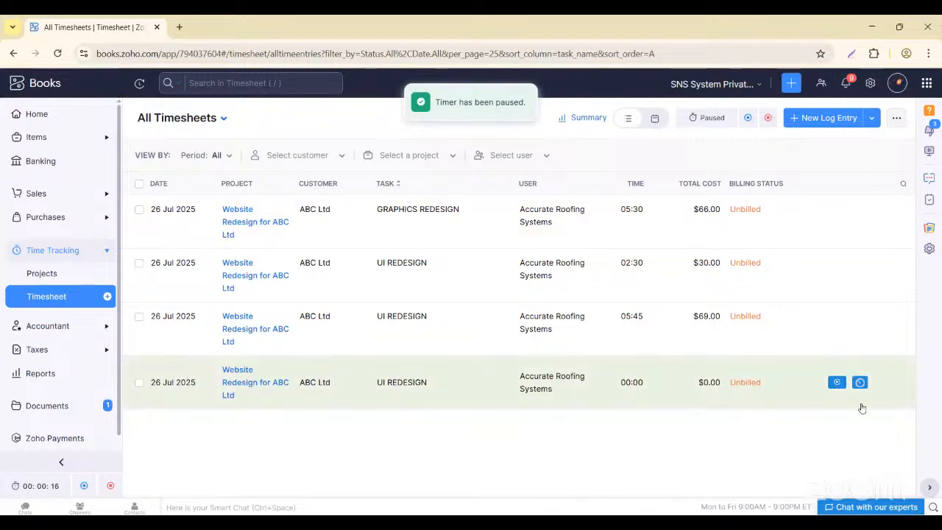
{"action": "left_click", "coordinate": [859, 382]}
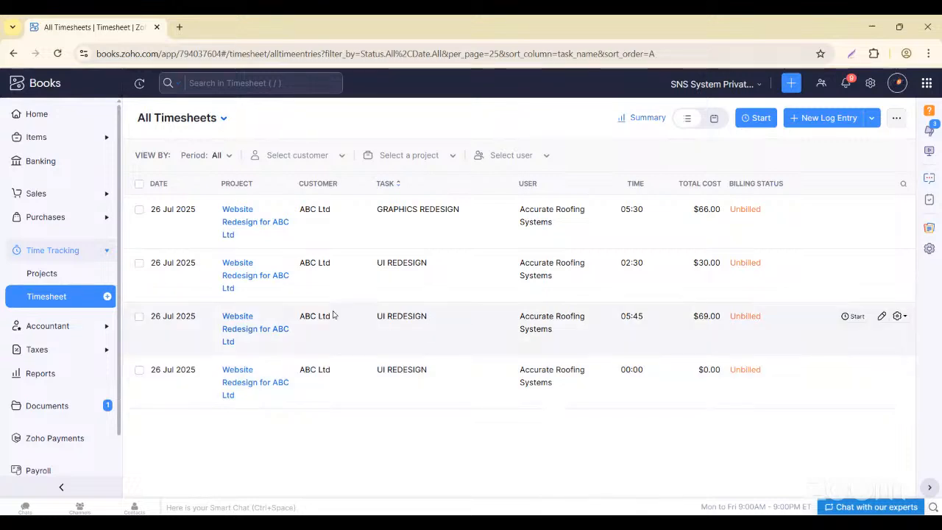
- Start a new invoice from the Sales > Invoices list
{"action": "left_click", "coordinate": [37, 193]}
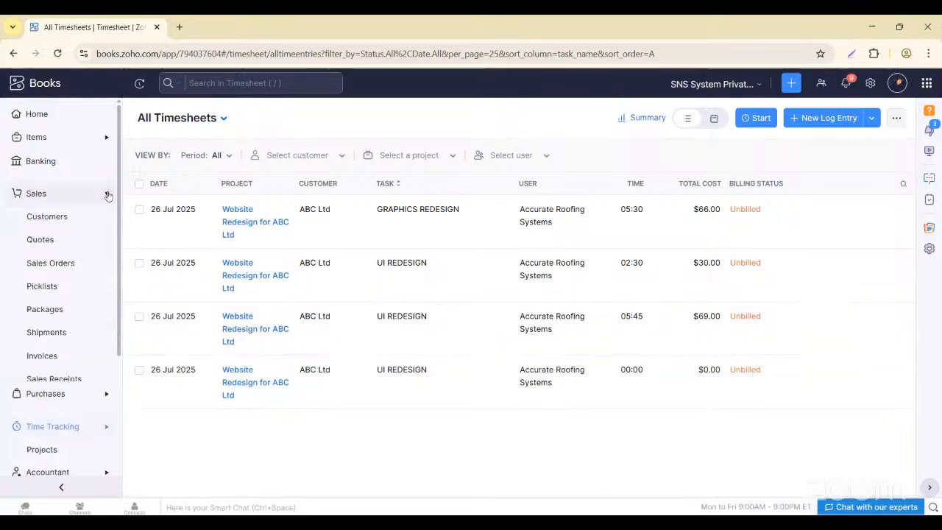
{"action": "left_click", "coordinate": [42, 355]}
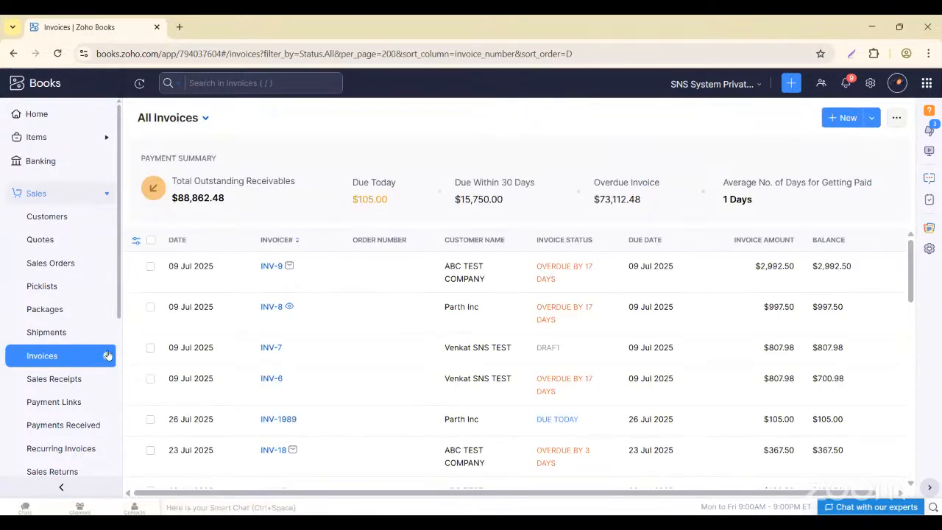
{"action": "left_click", "coordinate": [108, 355]}
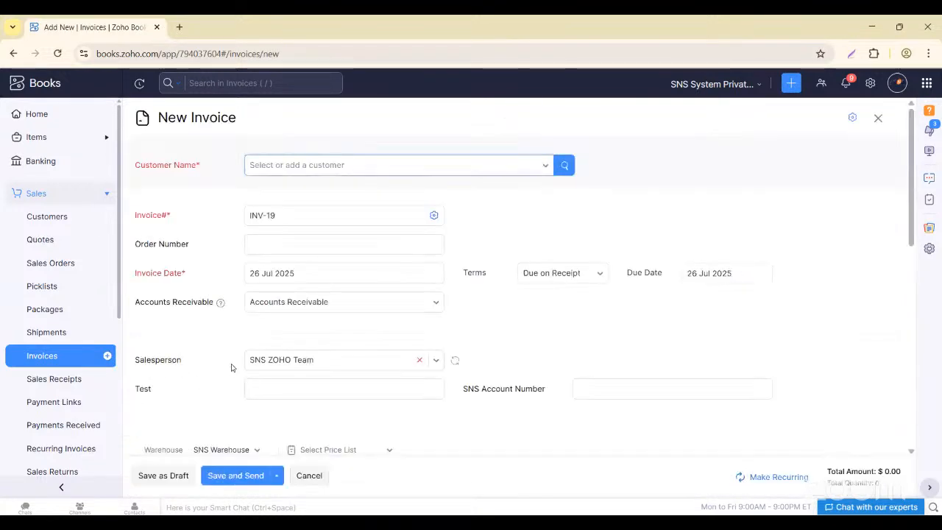
- Search 'AB', choose ABC Ltd as customer, and review the new invoice form
{"action": "left_click", "coordinate": [289, 166]}
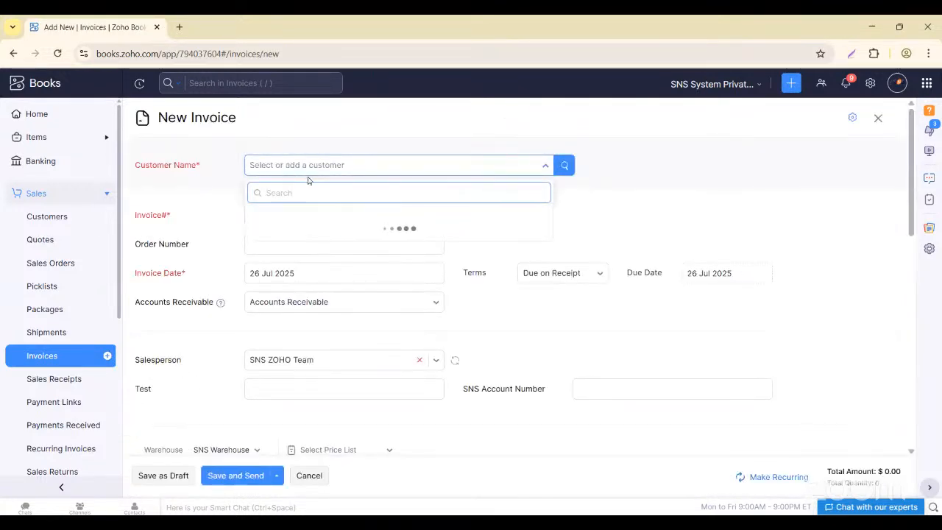
{"action": "type", "text": "ABC"}
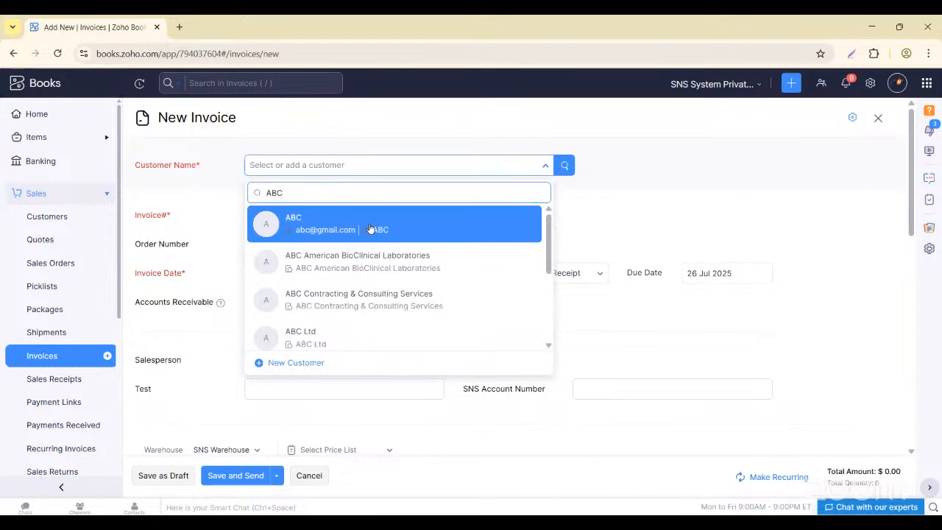
{"action": "scroll", "coordinate": [332, 289], "scroll_direction": "down", "scroll_amount": 2}
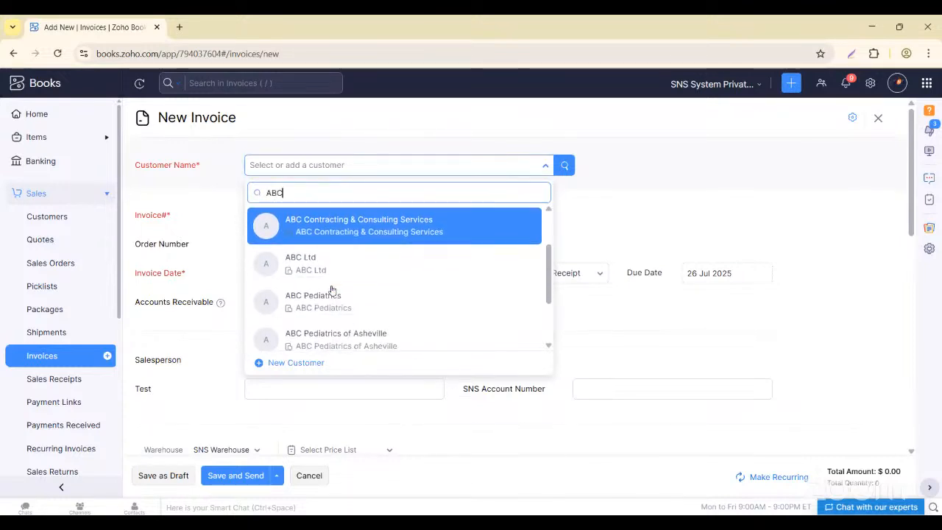
{"action": "left_click", "coordinate": [316, 250]}
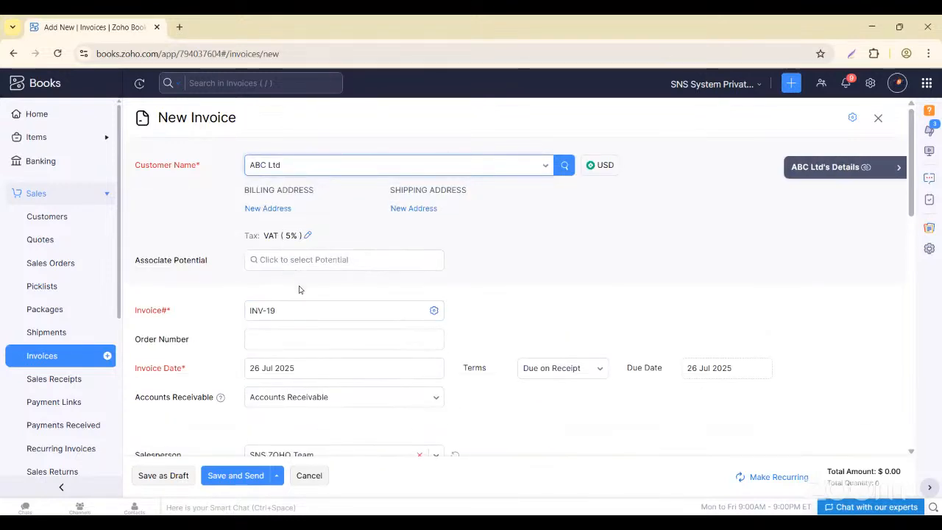
{"action": "scroll", "coordinate": [298, 290], "scroll_direction": "down", "scroll_amount": 5}
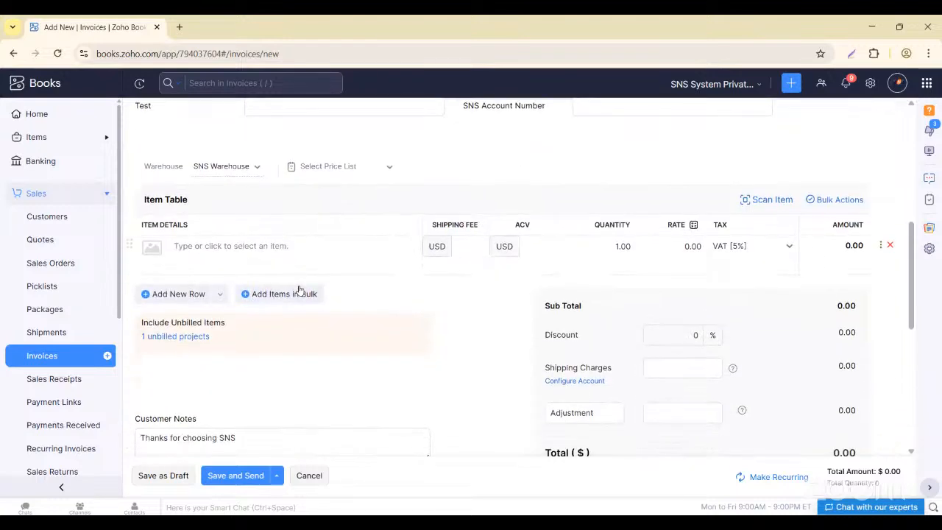
{"action": "scroll", "coordinate": [300, 290], "scroll_direction": "down", "scroll_amount": 1}
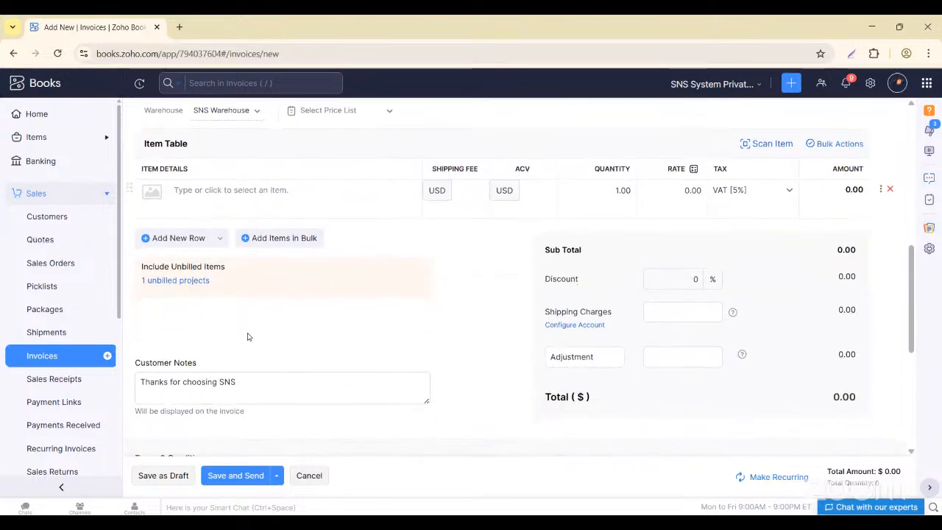
{"action": "scroll", "coordinate": [248, 331], "scroll_direction": "down", "scroll_amount": 2}
{"action": "scroll", "coordinate": [248, 337], "scroll_direction": "up", "scroll_amount": 8}
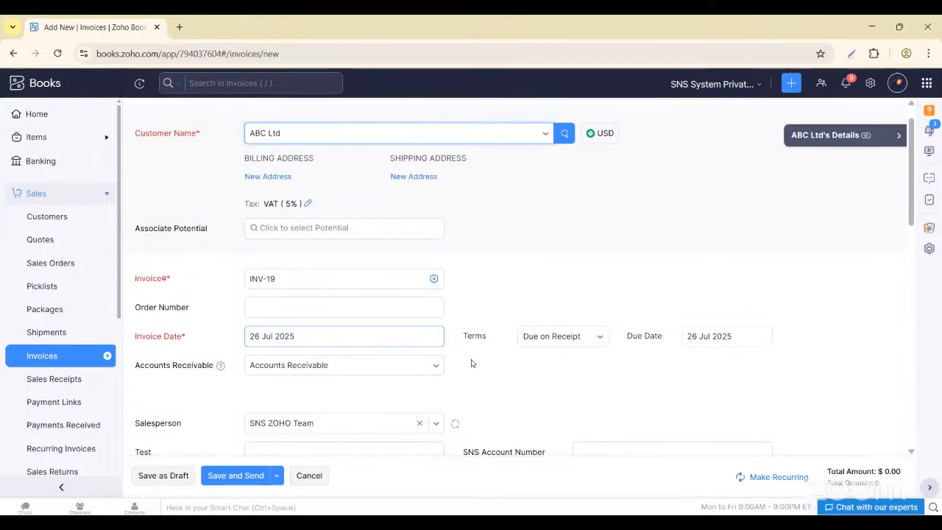
{"action": "scroll", "coordinate": [336, 295], "scroll_direction": "down", "scroll_amount": 3}
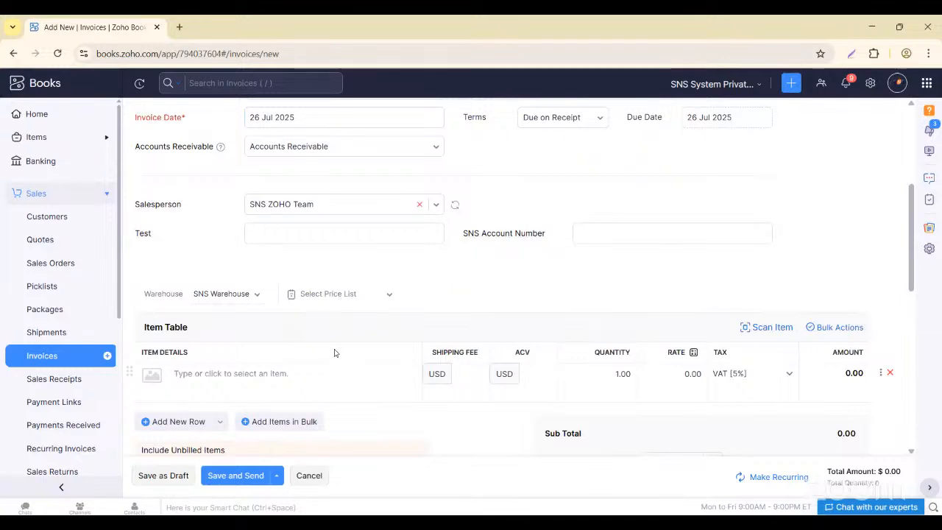
{"action": "scroll", "coordinate": [334, 353], "scroll_direction": "down", "scroll_amount": 1}
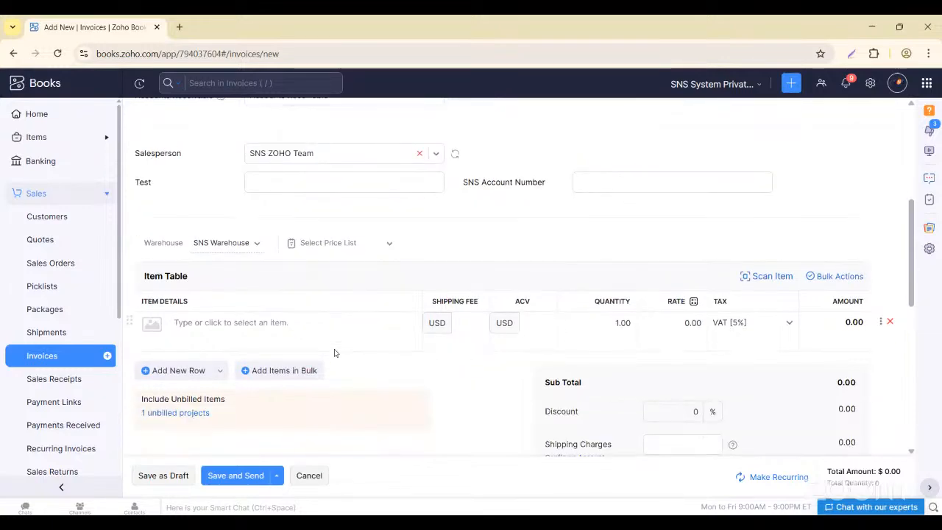
{"action": "scroll", "coordinate": [326, 221], "scroll_direction": "up", "scroll_amount": 4}
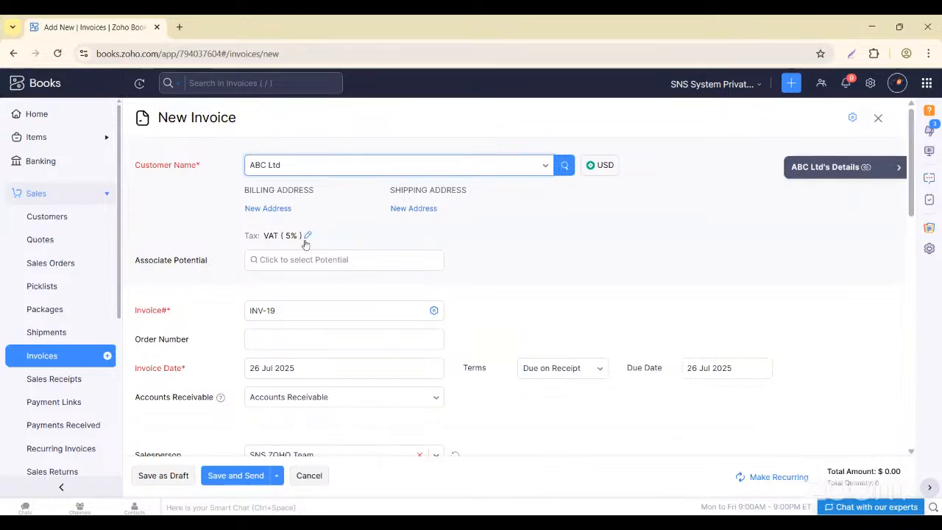
- Search the potentials for 'WE' and close the search without choosing one
{"action": "left_click", "coordinate": [273, 259]}
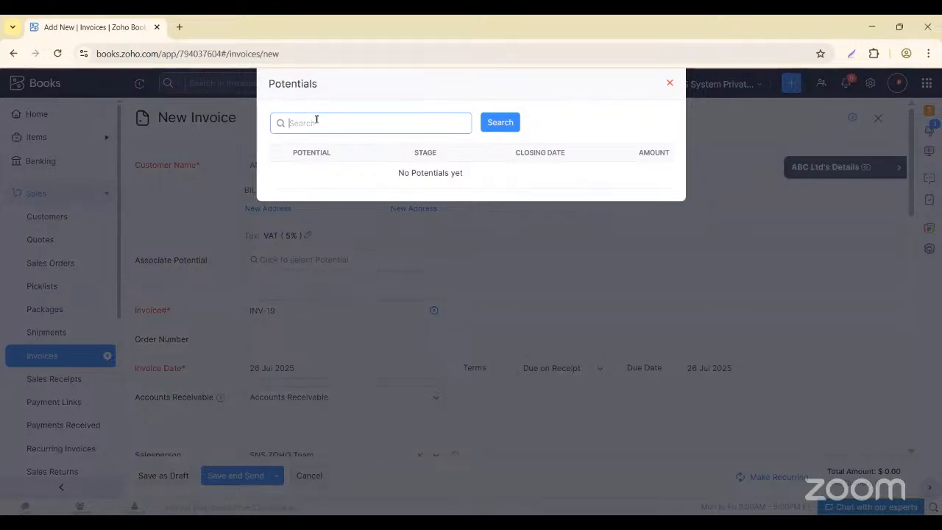
{"action": "type", "text": "WE"}
{"action": "left_click", "coordinate": [598, 121]}
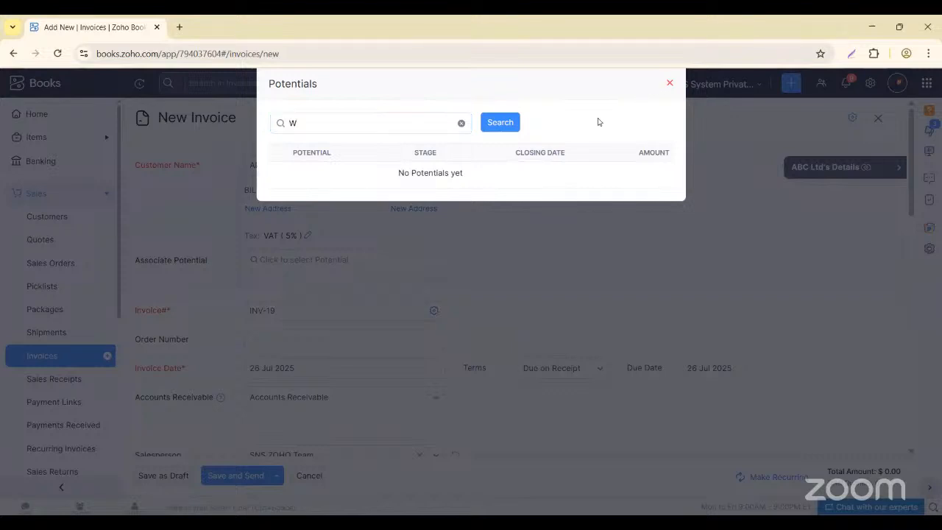
{"action": "left_click", "coordinate": [669, 83]}
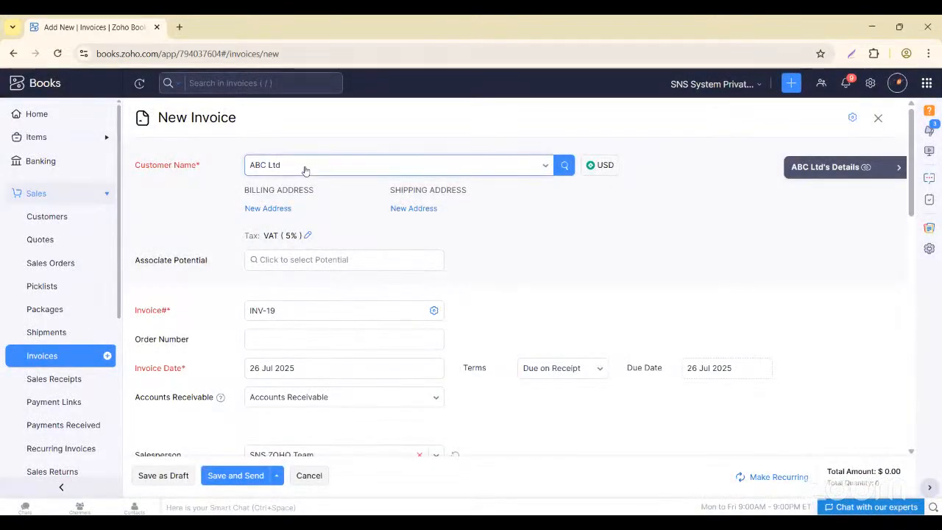
- Reselect ABC Ltd as the invoice's customer
{"action": "left_click", "coordinate": [305, 169]}
{"action": "scroll", "coordinate": [312, 338], "scroll_direction": "up", "scroll_amount": 10}
{"action": "scroll", "coordinate": [313, 338], "scroll_direction": "up", "scroll_amount": 2}
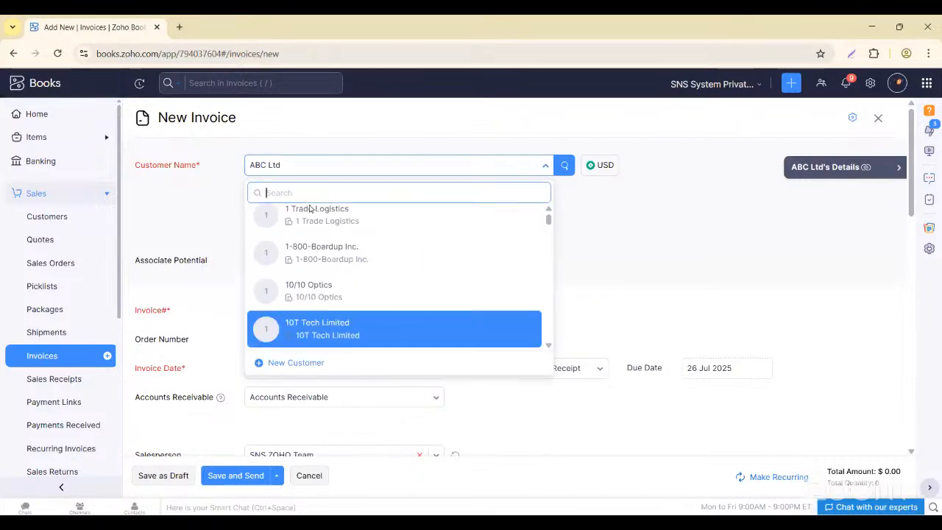
{"action": "left_click", "coordinate": [314, 167]}
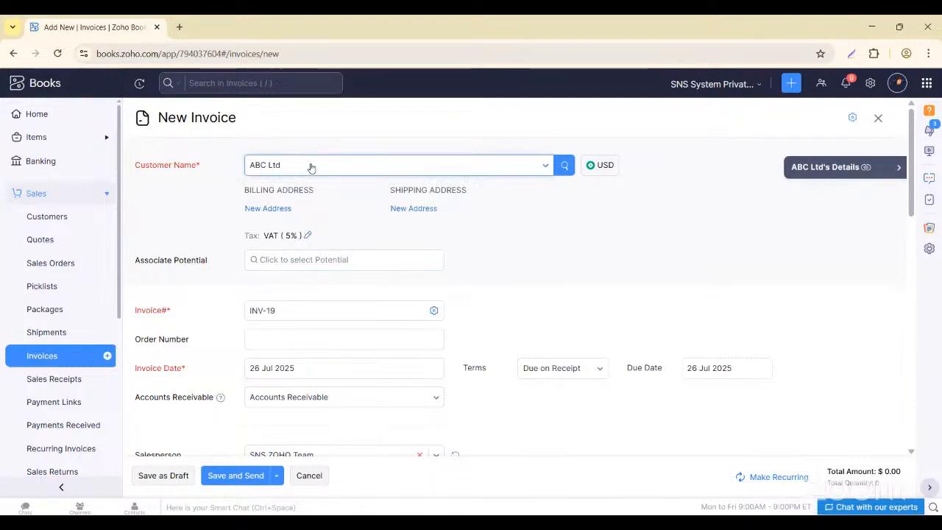
{"action": "left_click", "coordinate": [308, 168]}
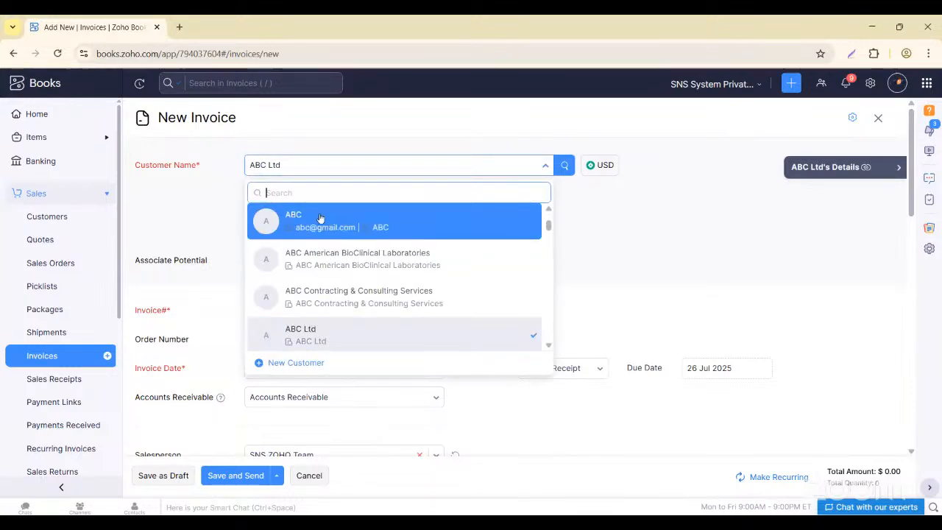
{"action": "scroll", "coordinate": [332, 272], "scroll_direction": "down", "scroll_amount": 2}
{"action": "scroll", "coordinate": [361, 277], "scroll_direction": "down", "scroll_amount": 3}
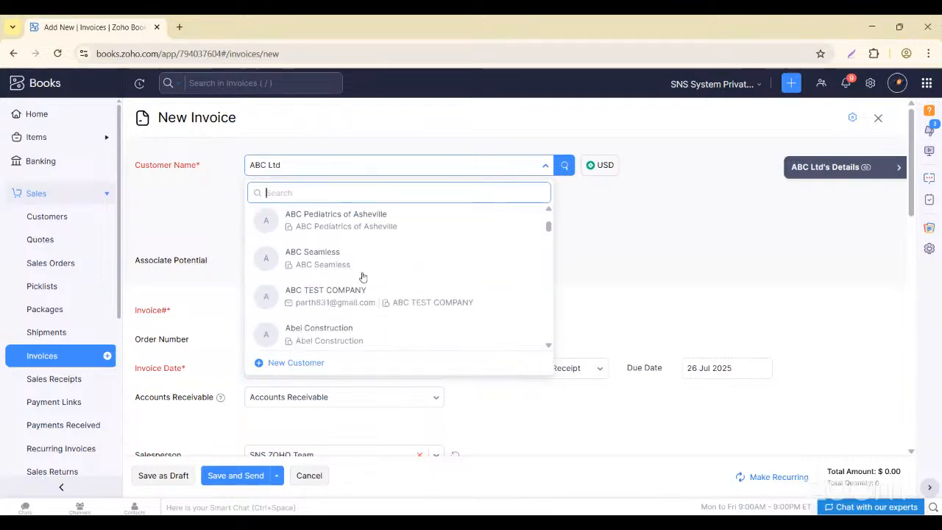
{"action": "scroll", "coordinate": [362, 274], "scroll_direction": "up", "scroll_amount": 4}
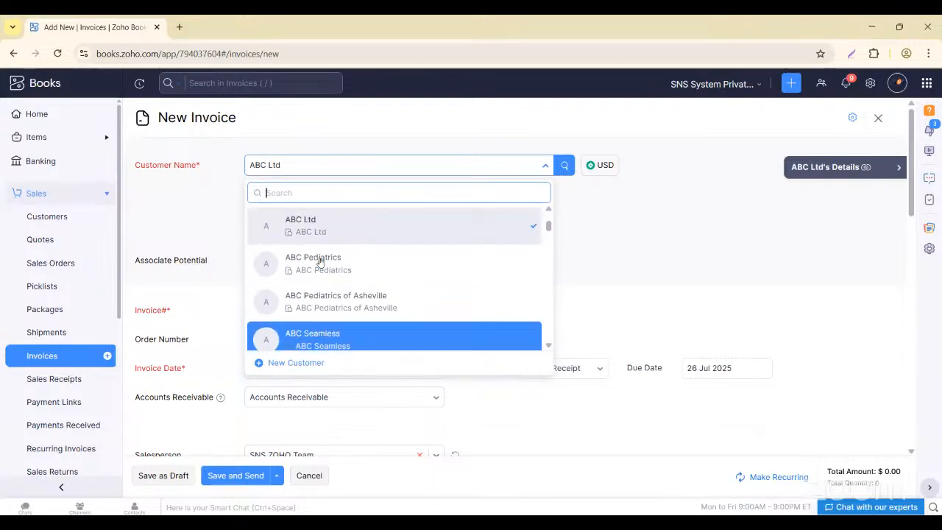
{"action": "left_click", "coordinate": [302, 247]}
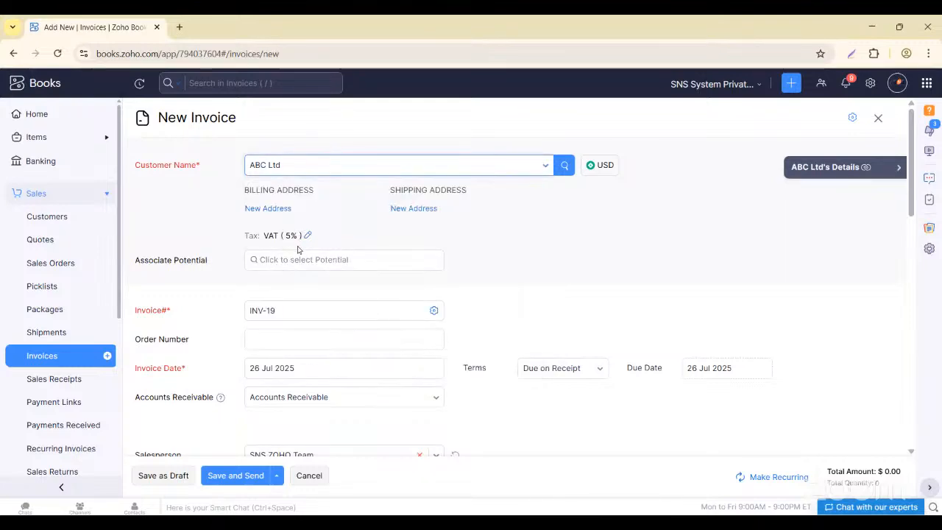
- Confirm ABC Ltd has no potentials to associate and close the empty list
{"action": "left_click", "coordinate": [266, 261]}
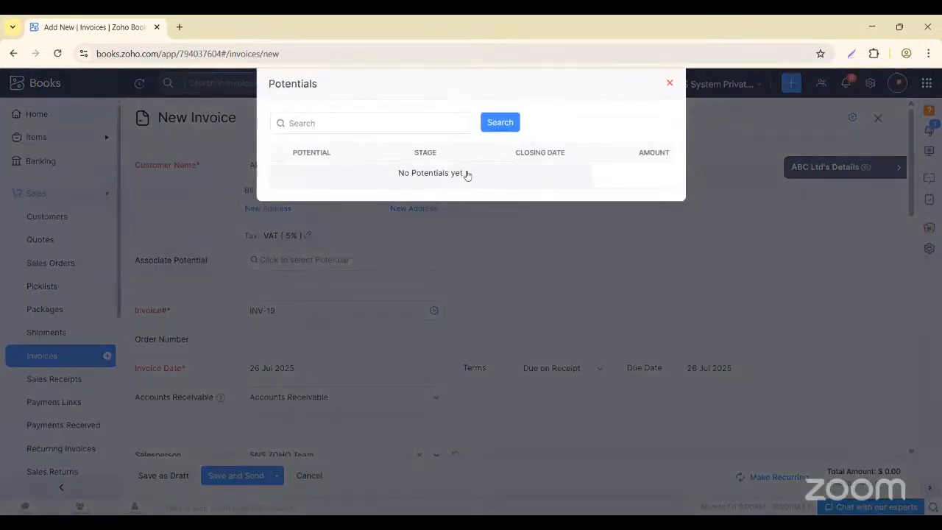
{"action": "left_click", "coordinate": [668, 85]}
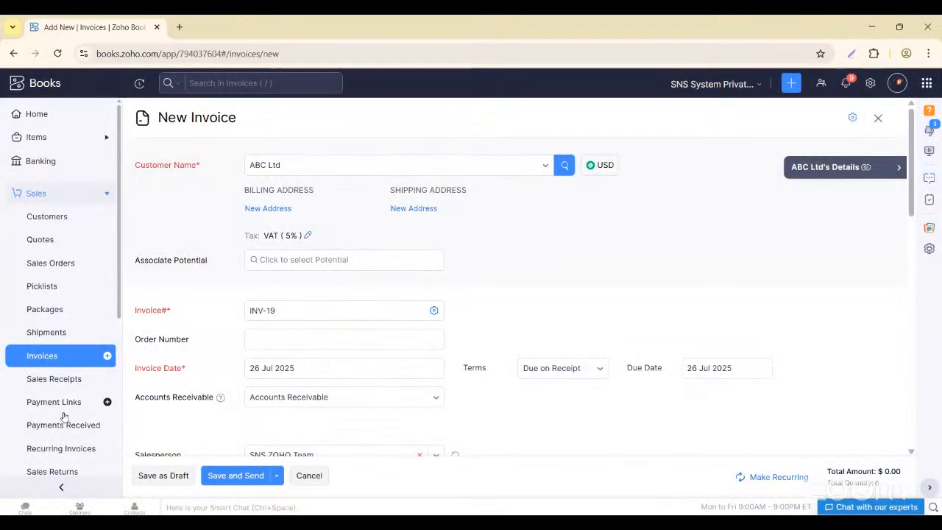
{"action": "scroll", "coordinate": [64, 417], "scroll_direction": "down", "scroll_amount": 5}
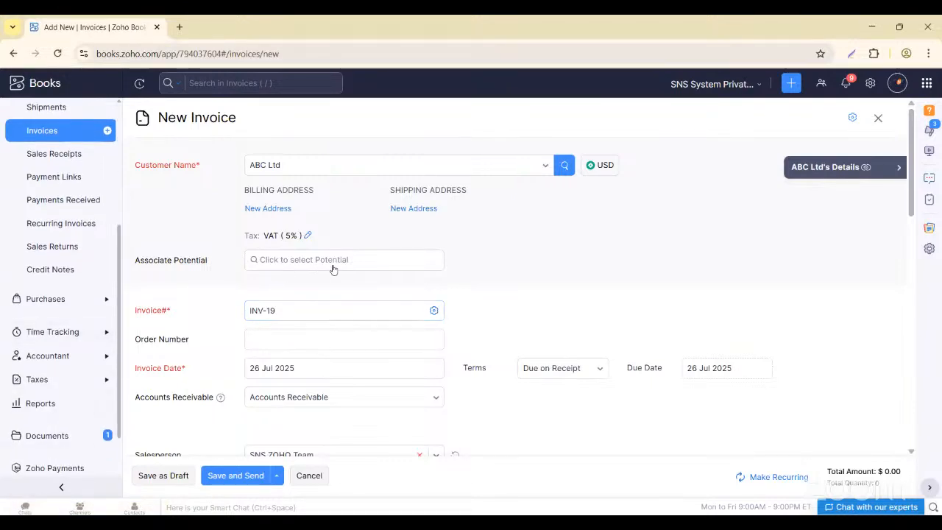
{"action": "scroll", "coordinate": [333, 269], "scroll_direction": "down", "scroll_amount": 1}
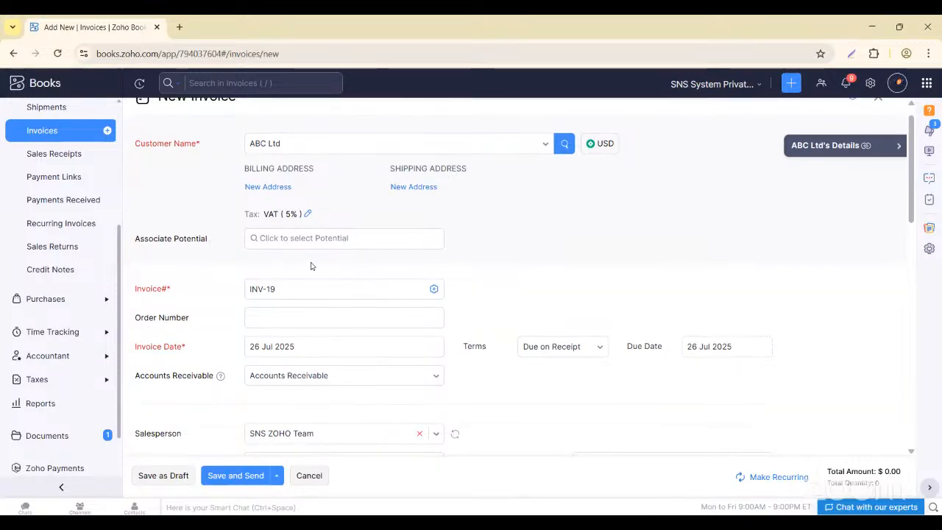
{"action": "left_click", "coordinate": [303, 243]}
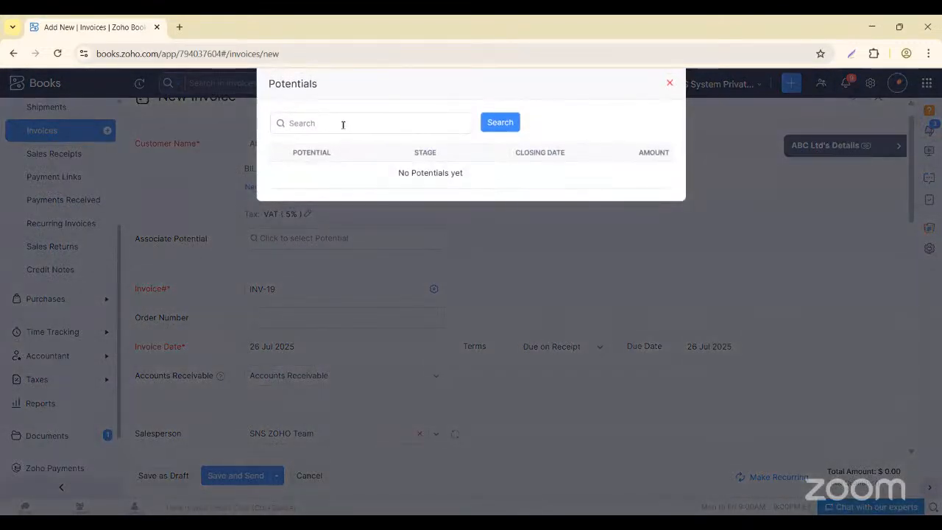
{"action": "left_click", "coordinate": [343, 122]}
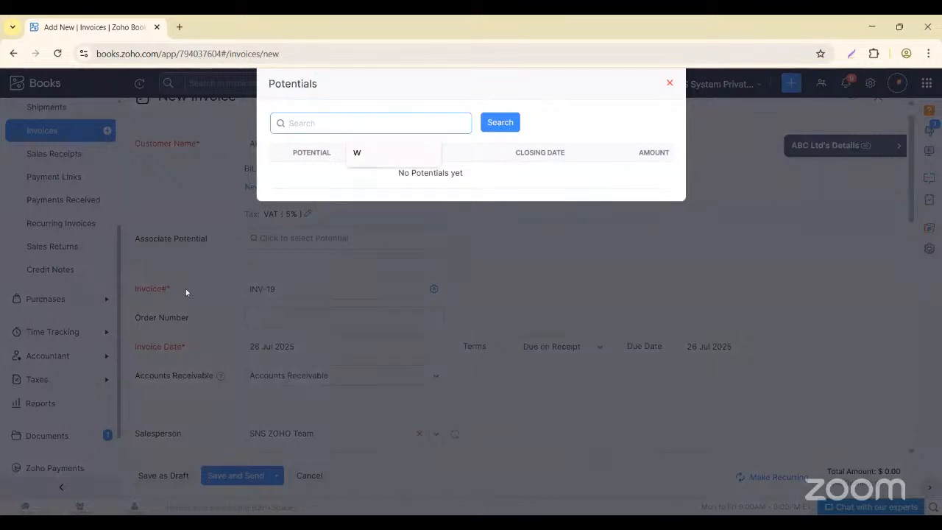
{"action": "left_click", "coordinate": [670, 83]}
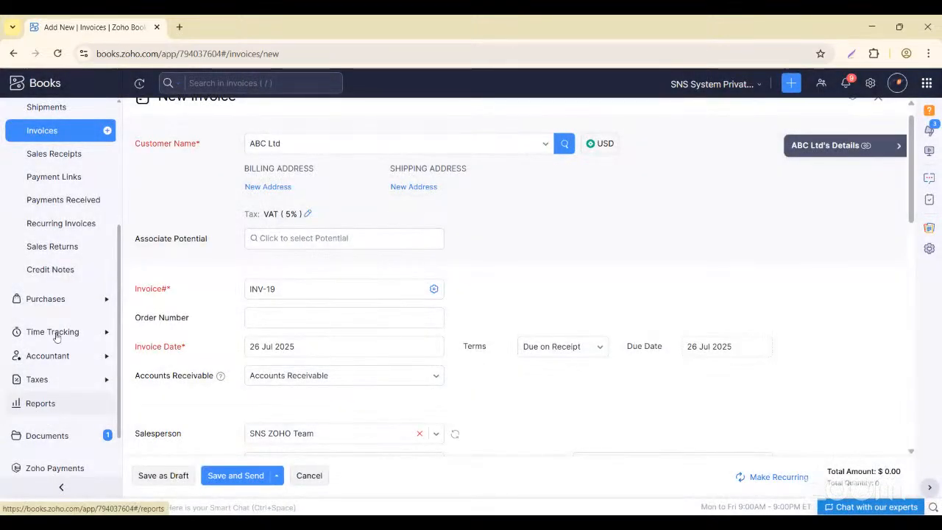
- Go to Time Tracking > Projects, choosing Leave & Discard Changes for draft INV-19
{"action": "scroll", "coordinate": [55, 367], "scroll_direction": "down", "scroll_amount": 1}
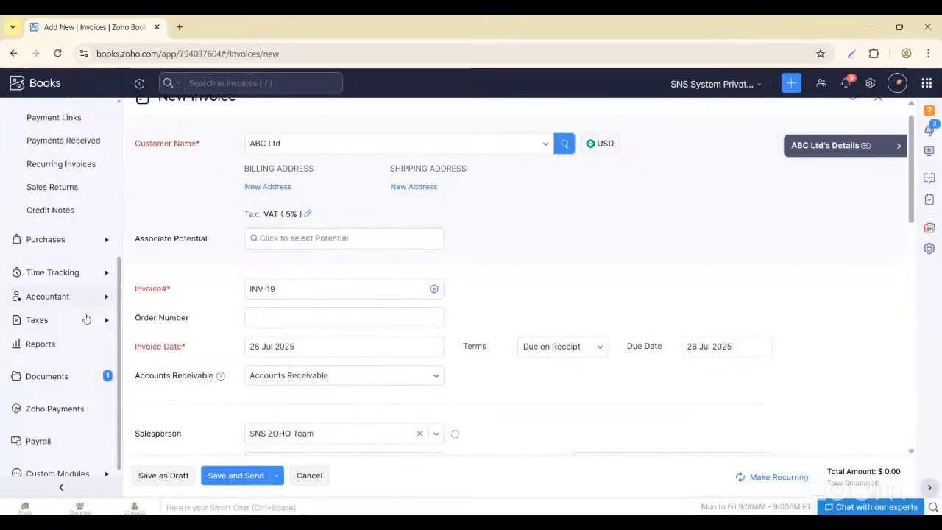
{"action": "scroll", "coordinate": [65, 386], "scroll_direction": "up", "scroll_amount": 1}
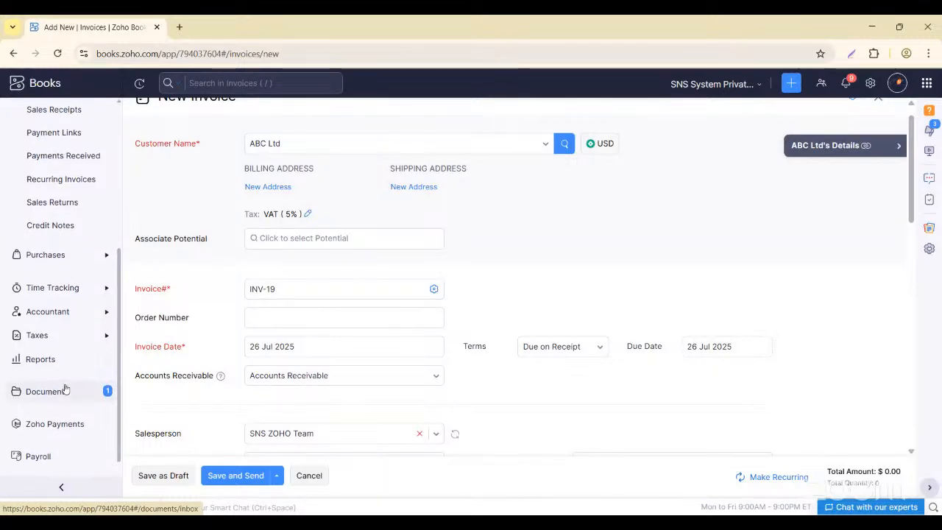
{"action": "left_click", "coordinate": [103, 283]}
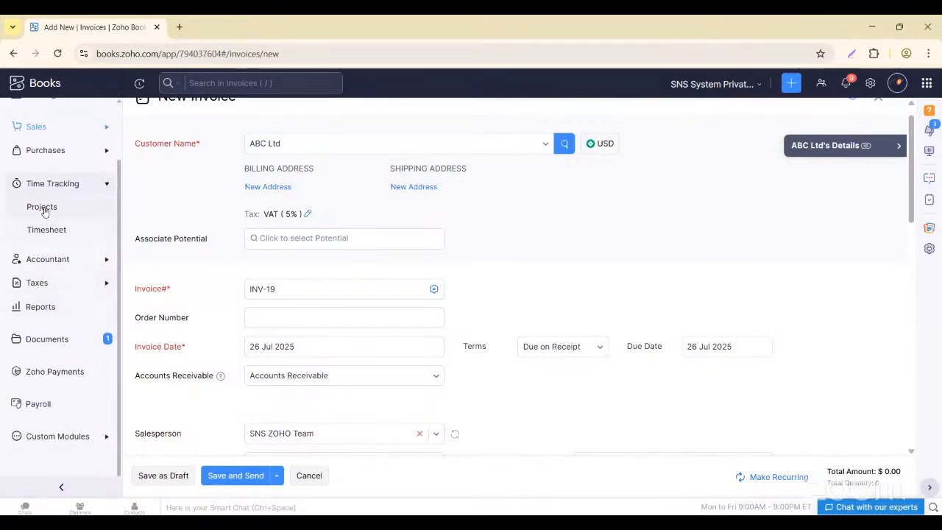
{"action": "left_click", "coordinate": [42, 208]}
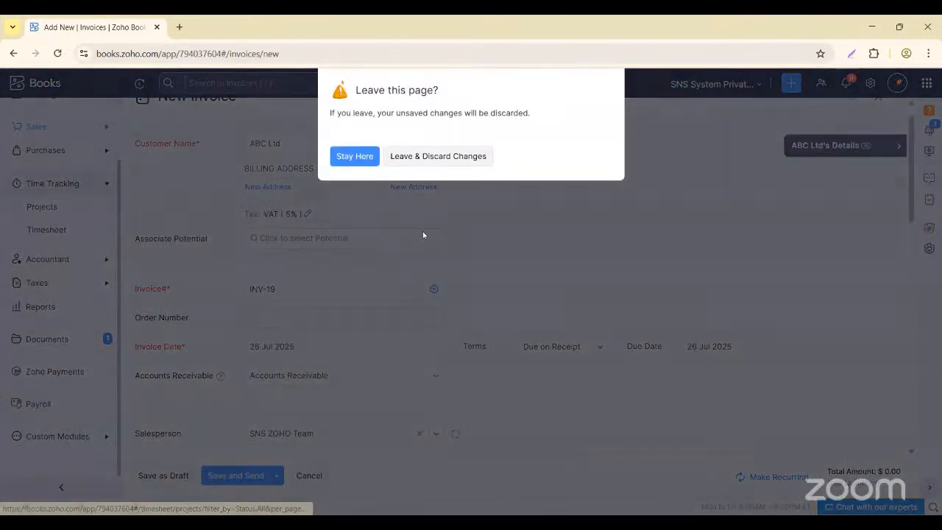
{"action": "left_click", "coordinate": [432, 161]}
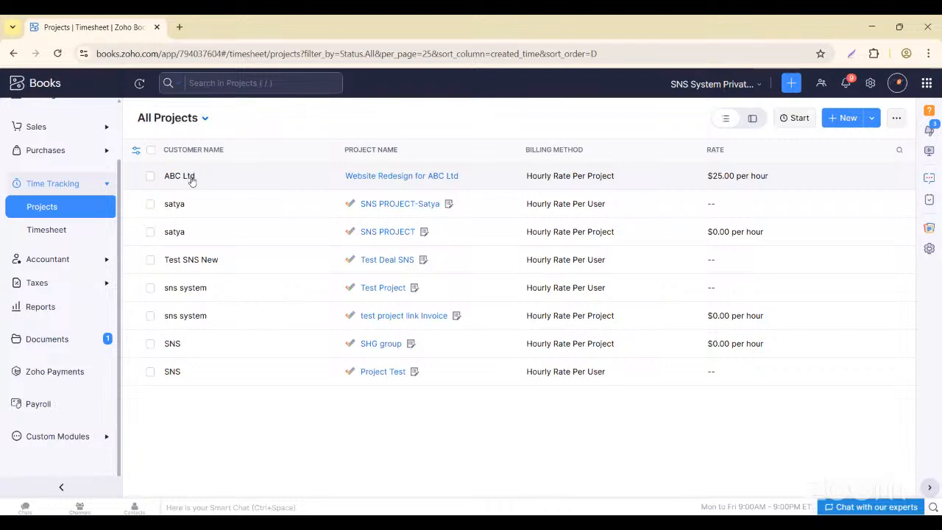
- Open the ABC Ltd record from the Sales > Customers list
{"action": "scroll", "coordinate": [55, 244], "scroll_direction": "up", "scroll_amount": 2}
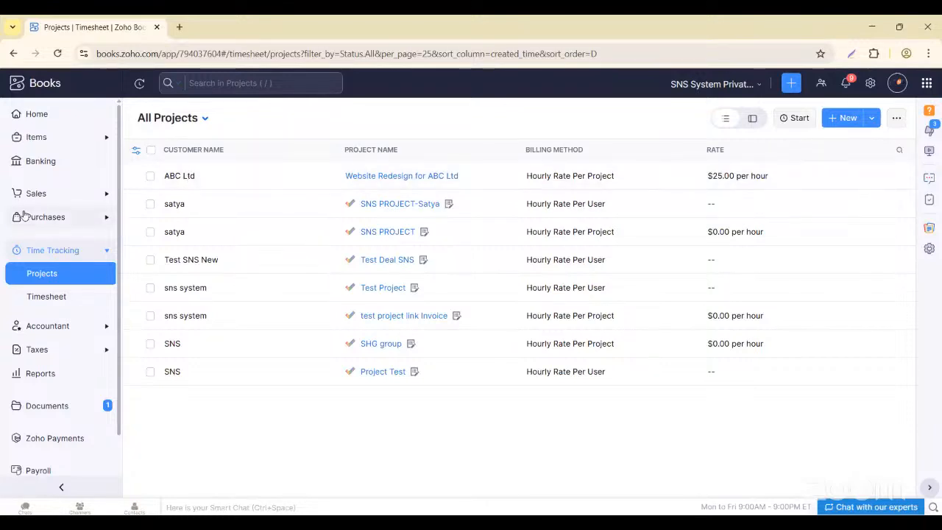
{"action": "left_click", "coordinate": [74, 194]}
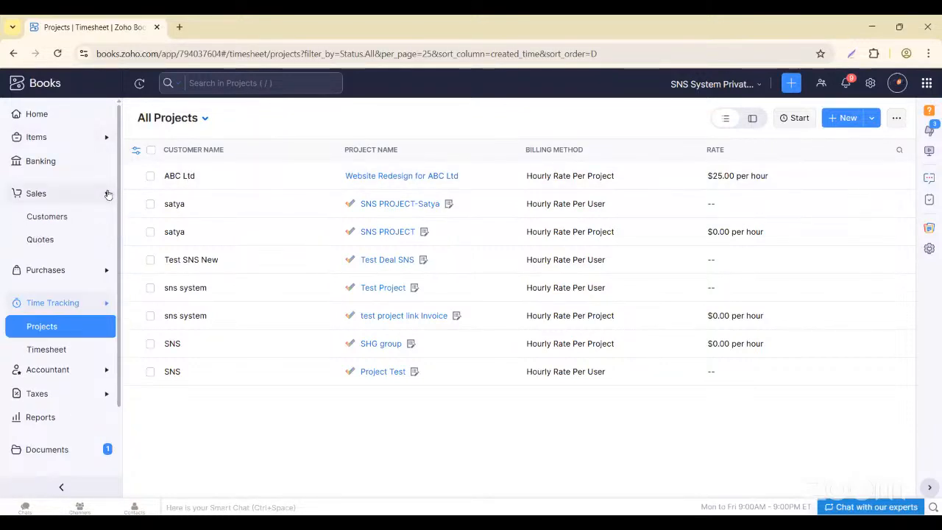
{"action": "left_click", "coordinate": [56, 215]}
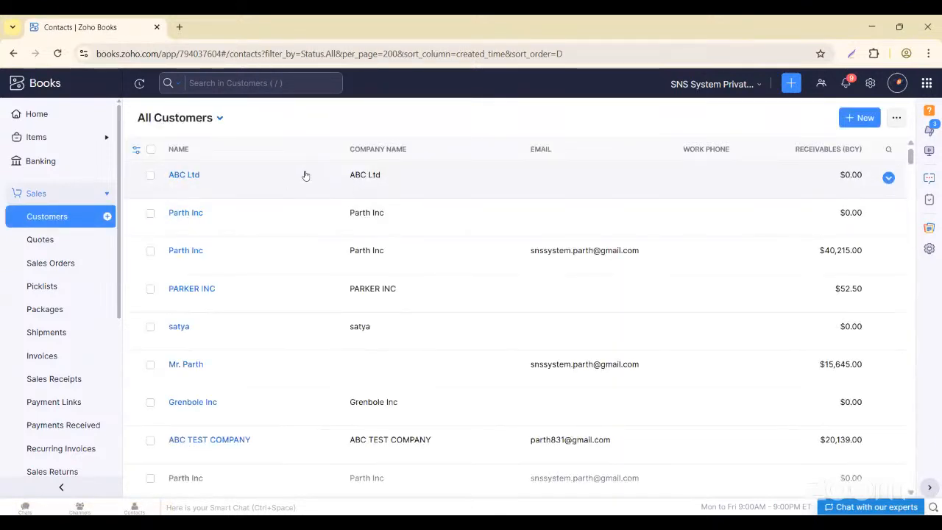
{"action": "left_click", "coordinate": [305, 175]}
{"action": "scroll", "coordinate": [434, 324], "scroll_direction": "up", "scroll_amount": 1}
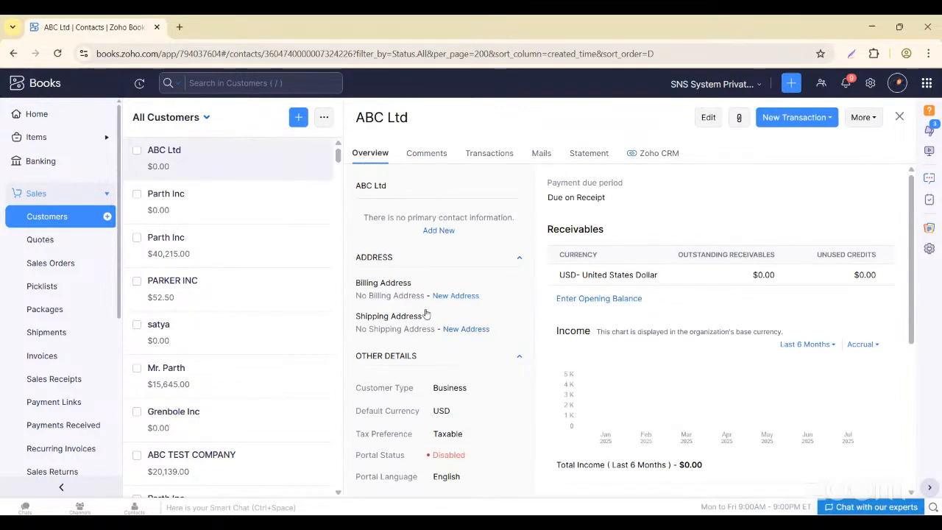
- Edit ABC Ltd's record, enter the customer's e-mail address with typos fixed, and save
{"action": "left_click", "coordinate": [707, 119]}
{"action": "left_click", "coordinate": [277, 286]}
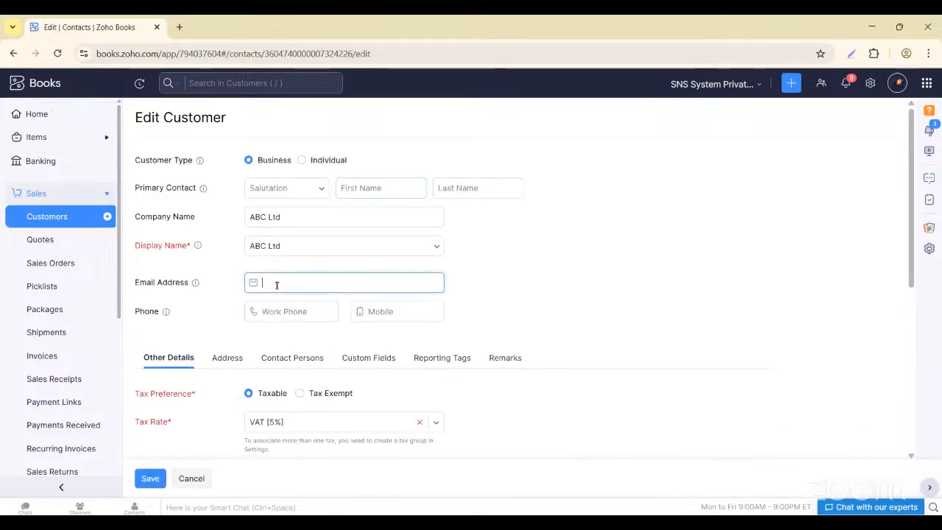
{"action": "key", "text": "BackSpace"}
{"action": "key", "text": "BackSpace"}
{"action": "key", "text": "BackSpace"}
{"action": "key", "text": "BackSpace"}
{"action": "key", "text": "BackSpace"}
{"action": "key", "text": "BackSpace"}
{"action": "key", "text": "BackSpace"}
{"action": "key", "text": "BackSpace"}
{"action": "key", "text": "BackSpace"}
{"action": "key", "text": "BackSpace"}
{"action": "key", "text": "BackSpace"}
{"action": "key", "text": "BackSpace"}
{"action": "key", "text": "BackSpace"}
{"action": "key", "text": "BackSpace"}
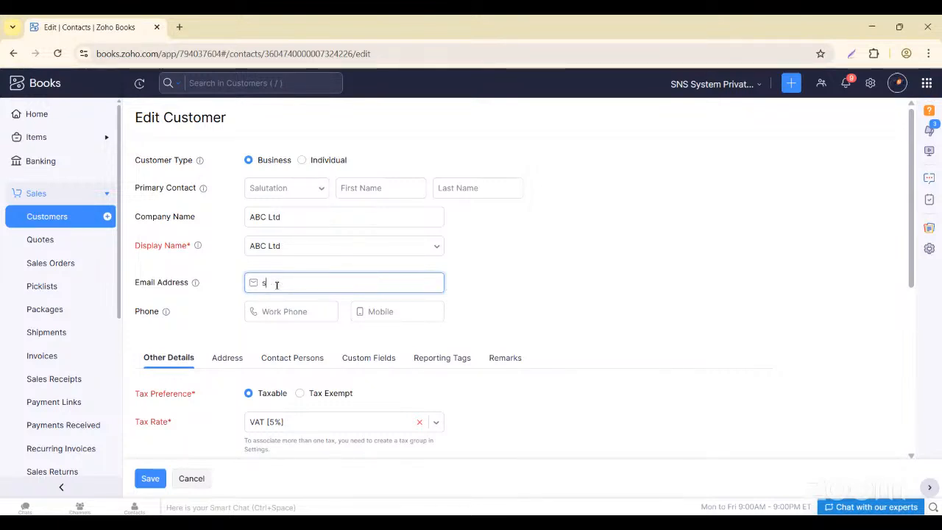
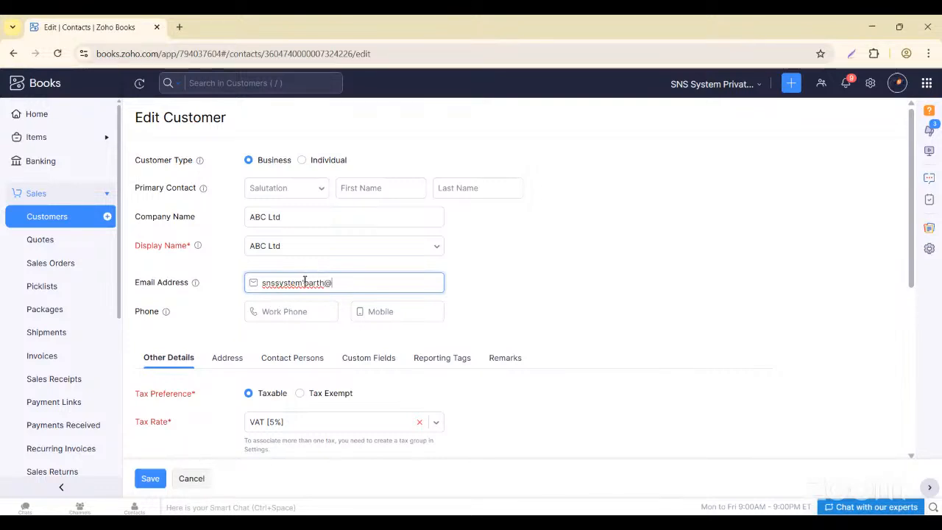
{"action": "left_click", "coordinate": [304, 282]}
{"action": "key", "text": "BackSpace"}
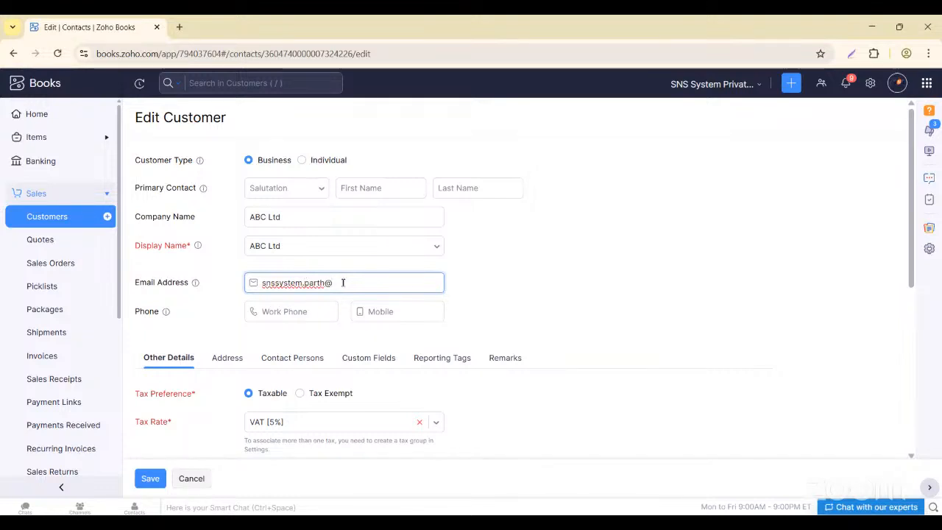
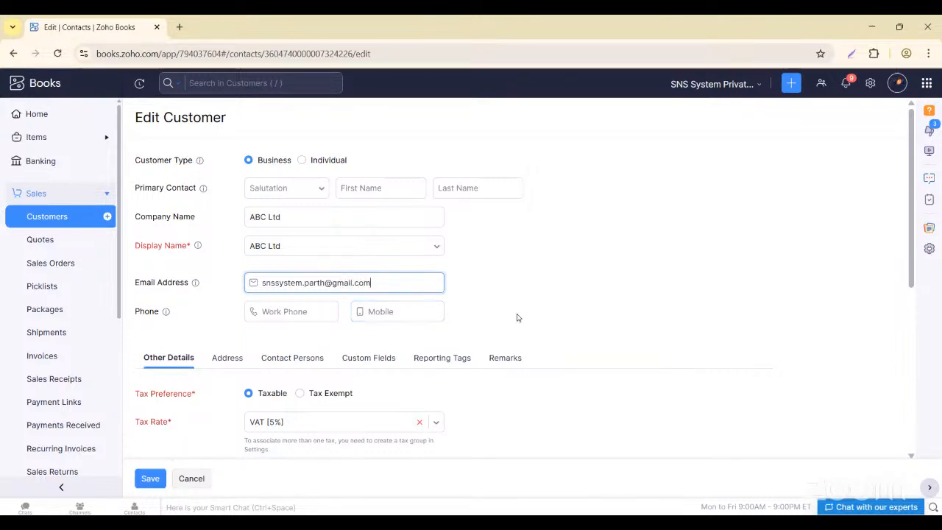
{"action": "scroll", "coordinate": [165, 434], "scroll_direction": "down", "scroll_amount": 1}
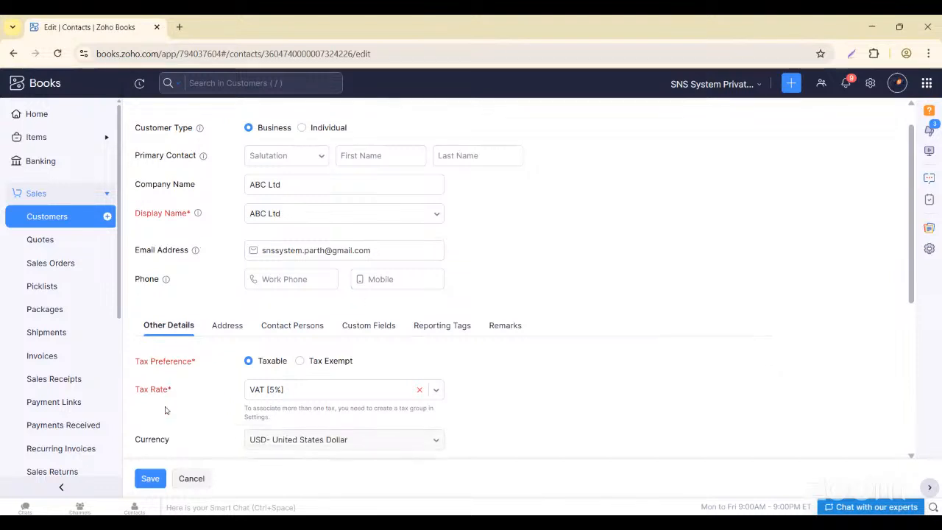
{"action": "left_click", "coordinate": [151, 478]}
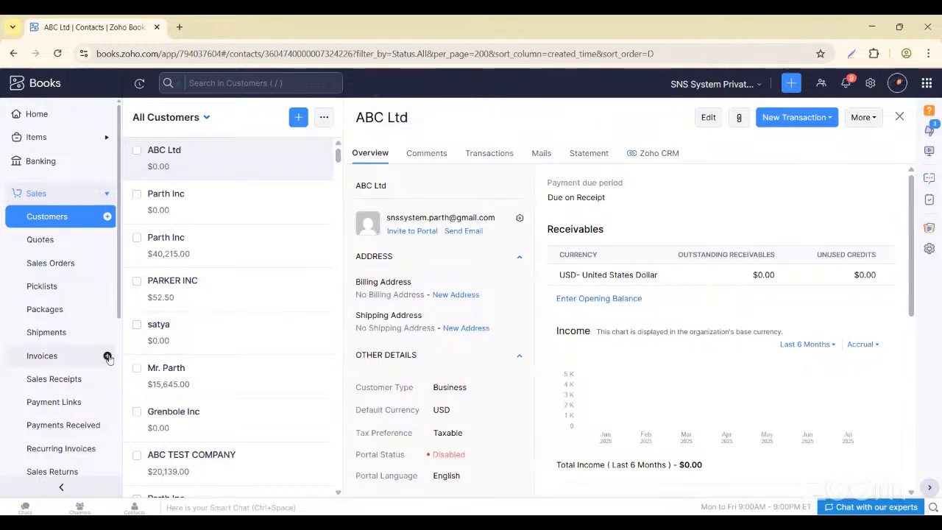
{"action": "left_click", "coordinate": [106, 356]}
- Pick ABC Ltd as customer via 'ABC' search, dismiss the empty potentials list, and scroll to the items
{"action": "left_click", "coordinate": [272, 168]}
{"action": "type", "text": "ABC"}
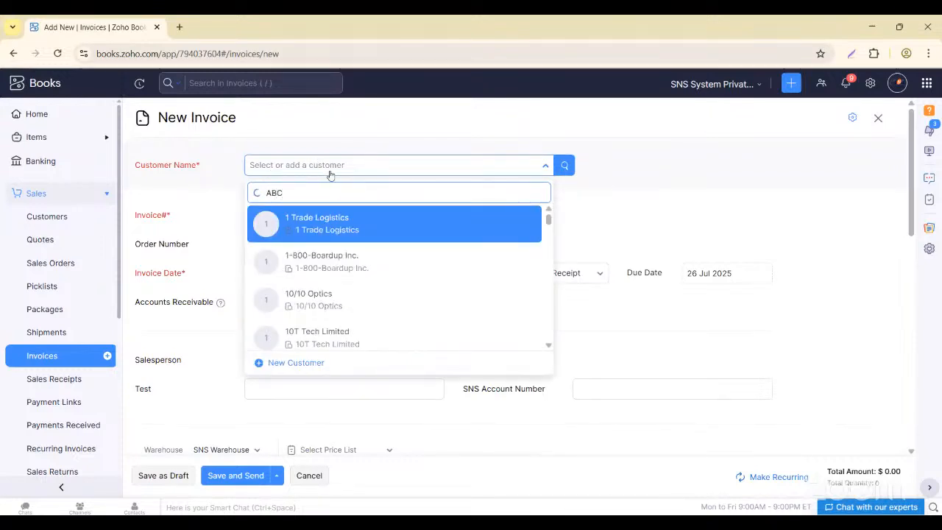
{"action": "scroll", "coordinate": [346, 287], "scroll_direction": "down", "scroll_amount": 1}
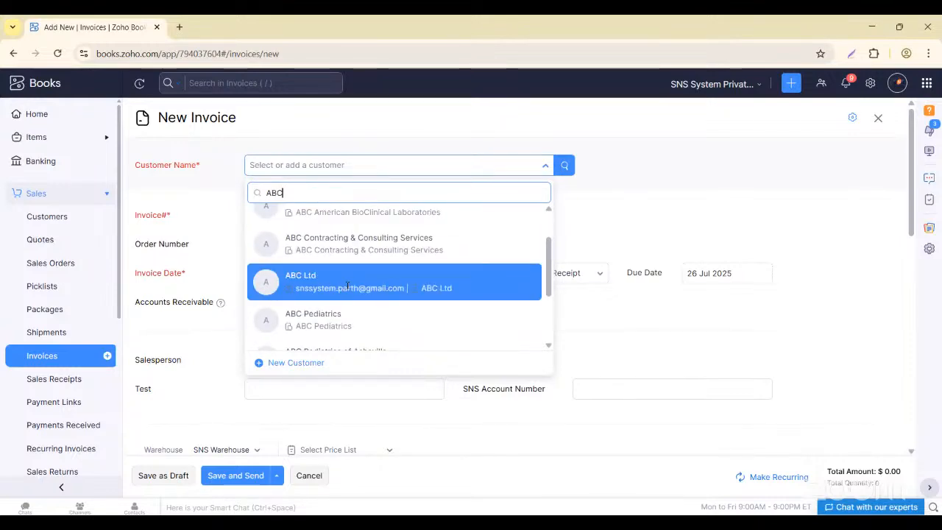
{"action": "left_click", "coordinate": [347, 284]}
{"action": "left_click", "coordinate": [301, 261]}
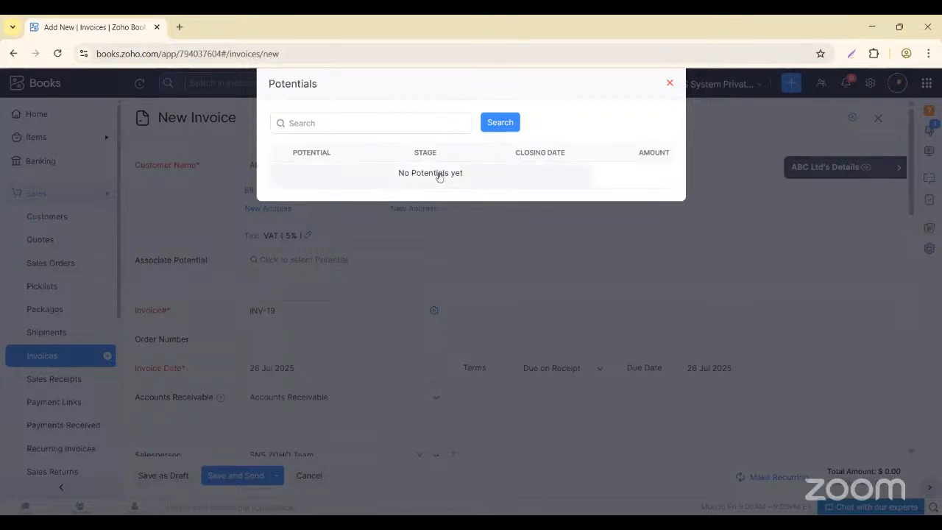
{"action": "left_click", "coordinate": [668, 83]}
{"action": "scroll", "coordinate": [408, 243], "scroll_direction": "down", "scroll_amount": 6}
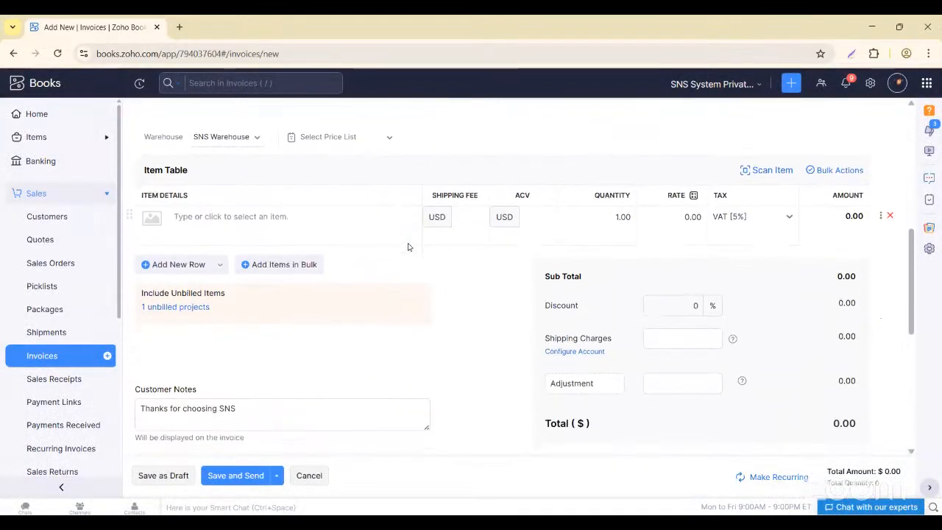
{"action": "scroll", "coordinate": [408, 246], "scroll_direction": "down", "scroll_amount": 3}
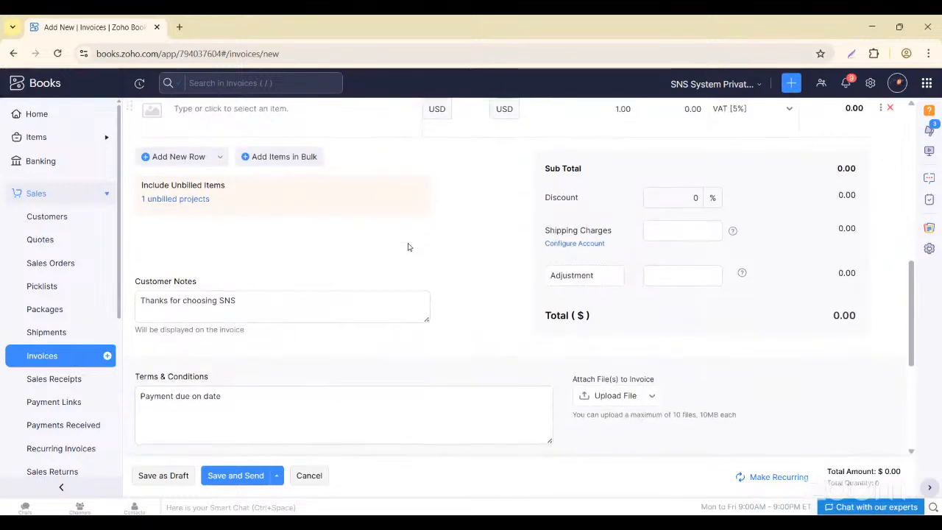
- Select the Website Redesign for ABC Ltd unbilled project, showing all timesheet entries individually
{"action": "left_click", "coordinate": [183, 188]}
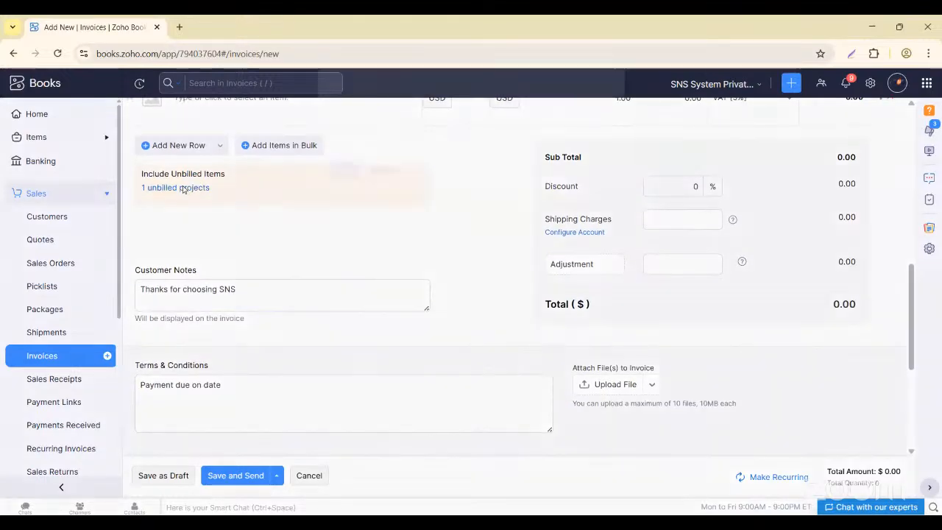
{"action": "left_click", "coordinate": [414, 144]}
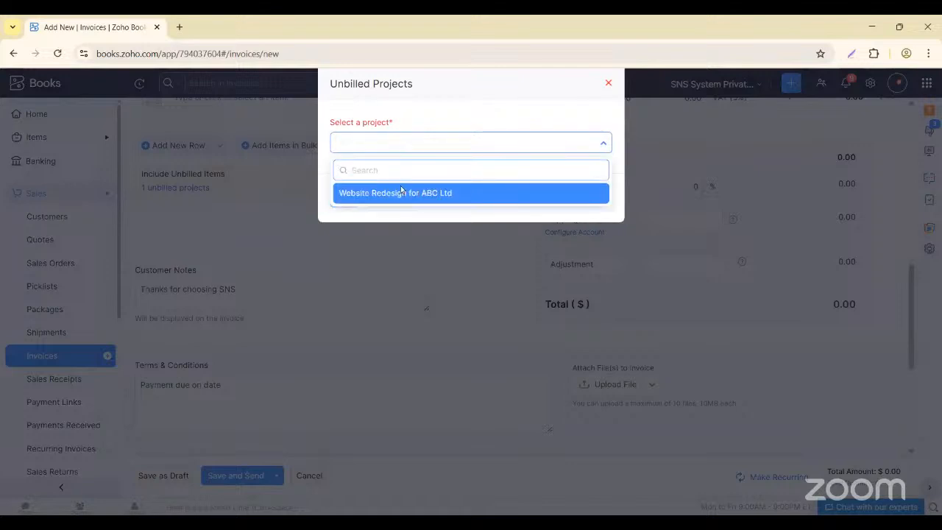
{"action": "left_click", "coordinate": [391, 211]}
{"action": "left_click", "coordinate": [406, 147]}
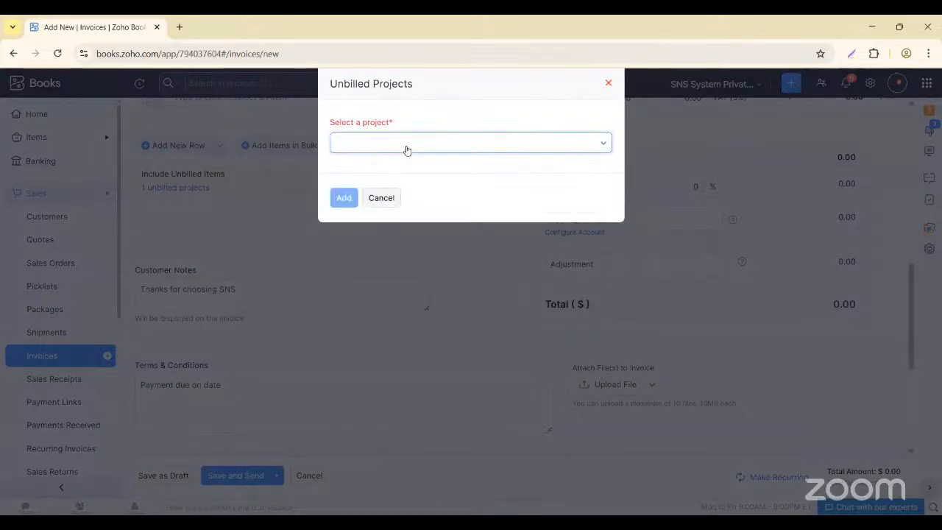
{"action": "left_click", "coordinate": [405, 193]}
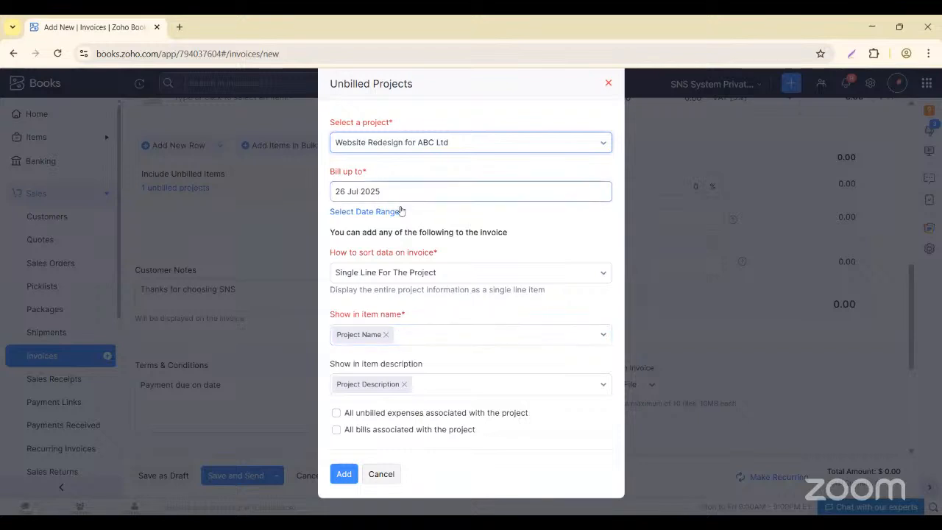
{"action": "left_click", "coordinate": [403, 251]}
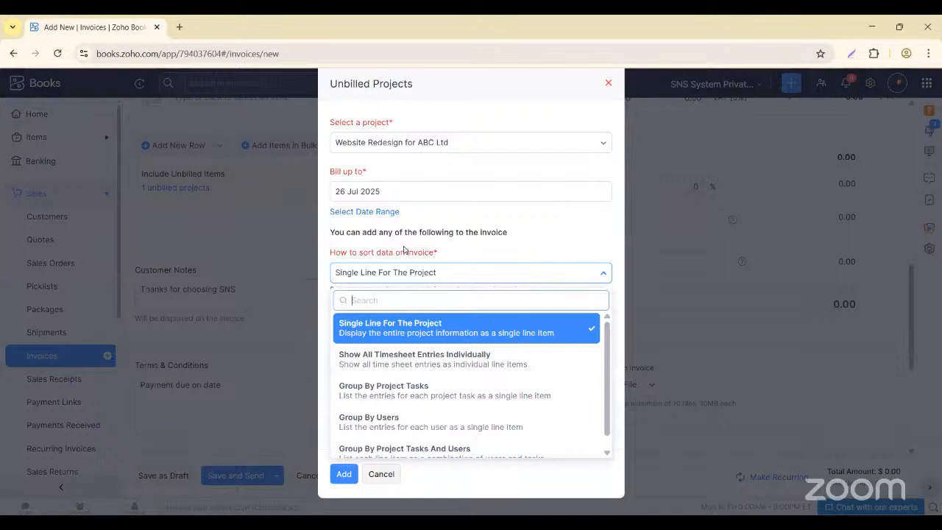
{"action": "left_click", "coordinate": [403, 250]}
{"action": "left_click", "coordinate": [403, 250]}
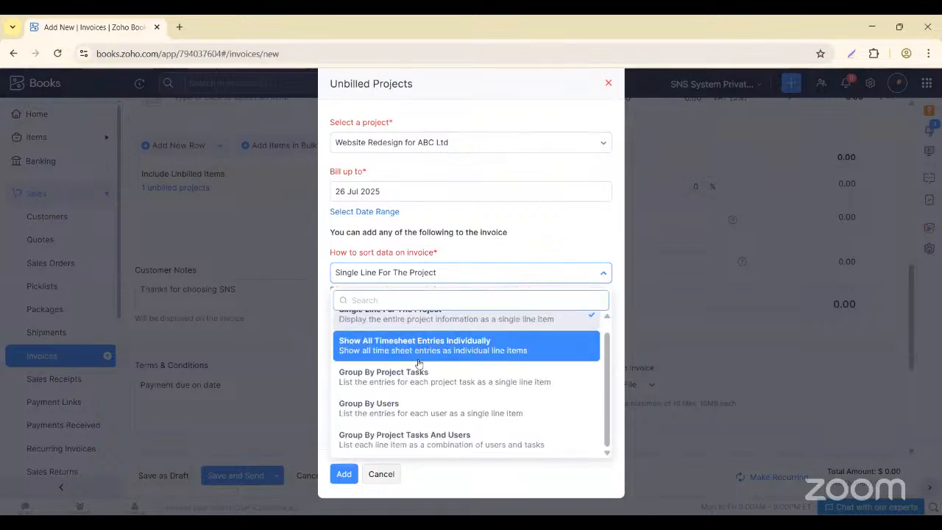
{"action": "left_click", "coordinate": [375, 364]}
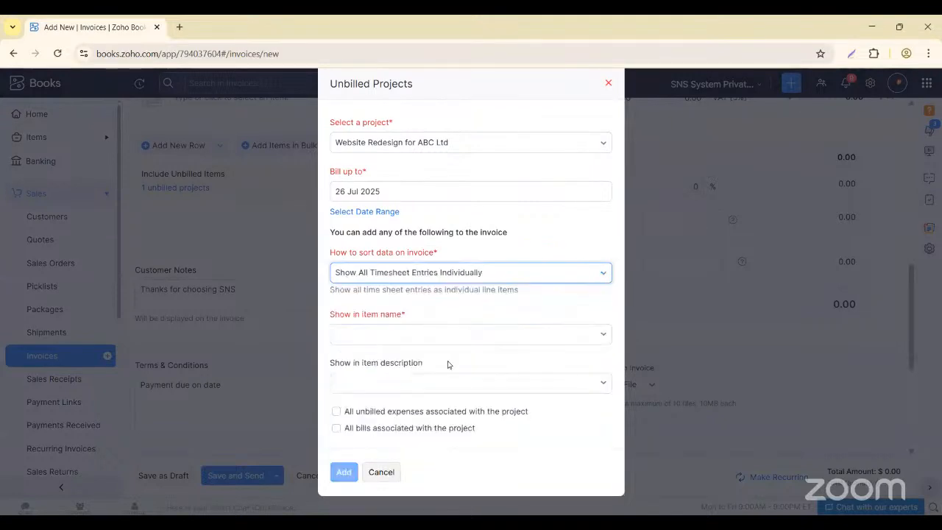
- Use Project Task Name for item name and description, include unbilled expenses, and add them
{"action": "left_click", "coordinate": [378, 338]}
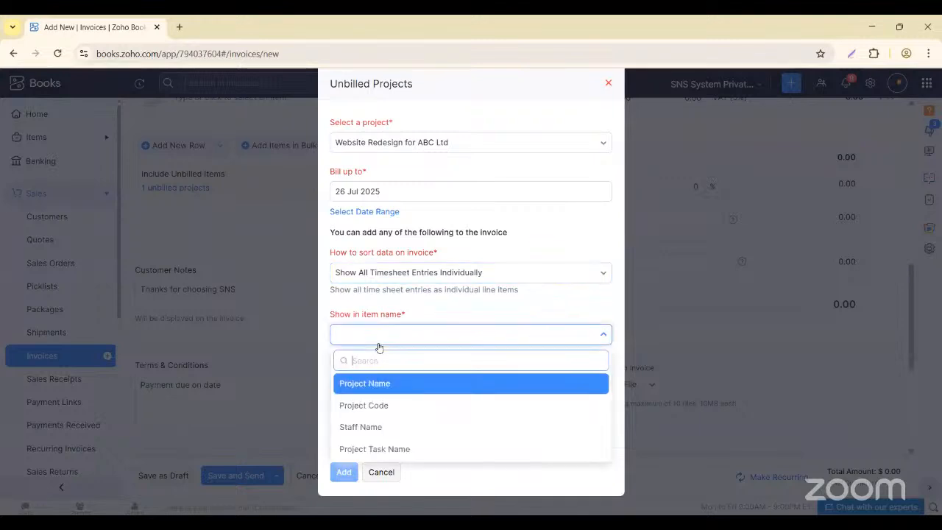
{"action": "left_click", "coordinate": [389, 448]}
{"action": "left_click", "coordinate": [388, 385]}
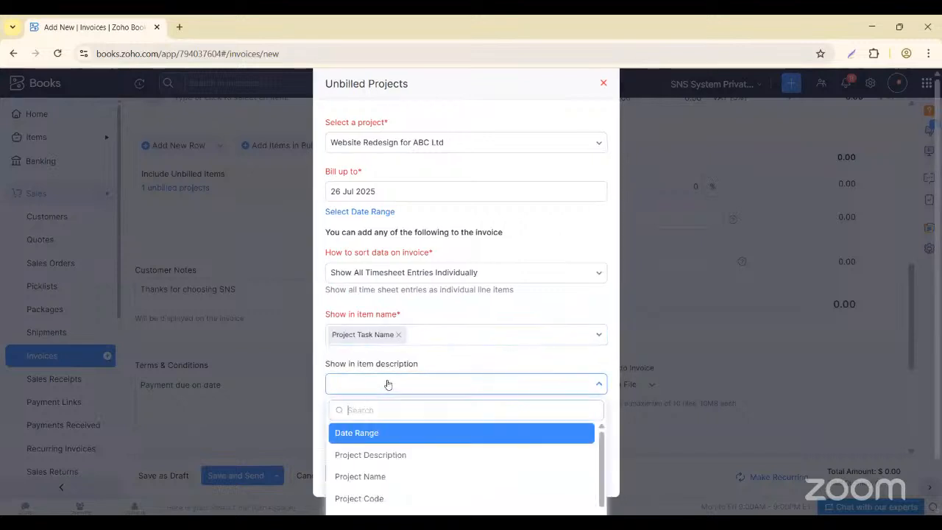
{"action": "scroll", "coordinate": [376, 471], "scroll_direction": "down", "scroll_amount": 1}
{"action": "scroll", "coordinate": [376, 471], "scroll_direction": "up", "scroll_amount": 1}
{"action": "scroll", "coordinate": [376, 471], "scroll_direction": "down", "scroll_amount": 2}
{"action": "scroll", "coordinate": [379, 467], "scroll_direction": "up", "scroll_amount": 2}
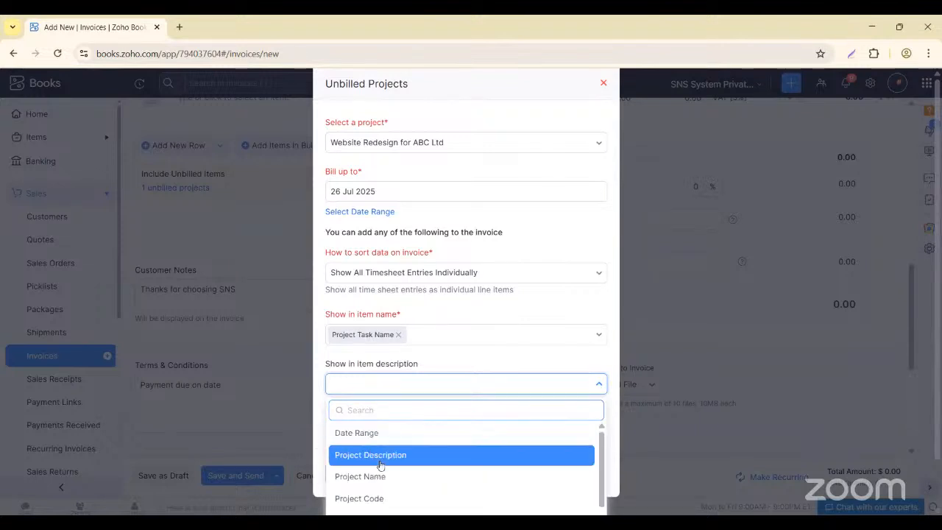
{"action": "scroll", "coordinate": [379, 465], "scroll_direction": "down", "scroll_amount": 5}
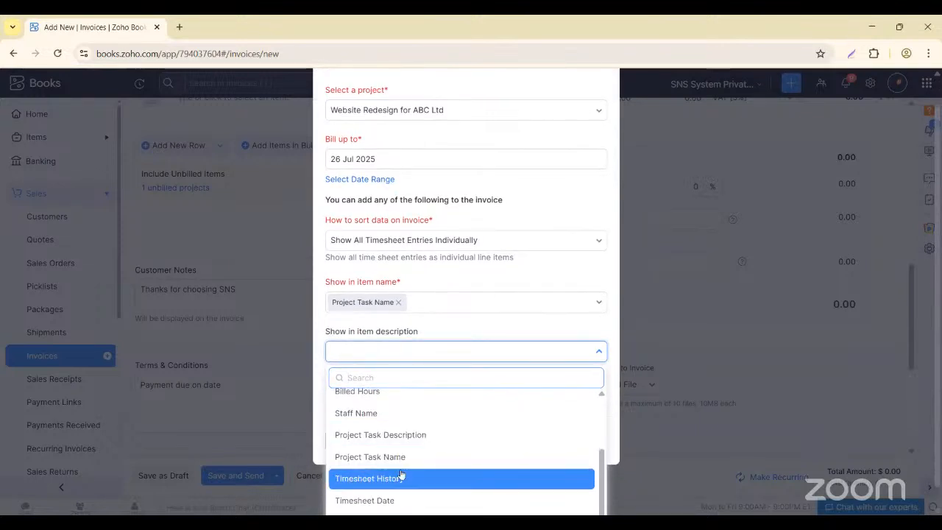
{"action": "scroll", "coordinate": [401, 474], "scroll_direction": "down", "scroll_amount": 1}
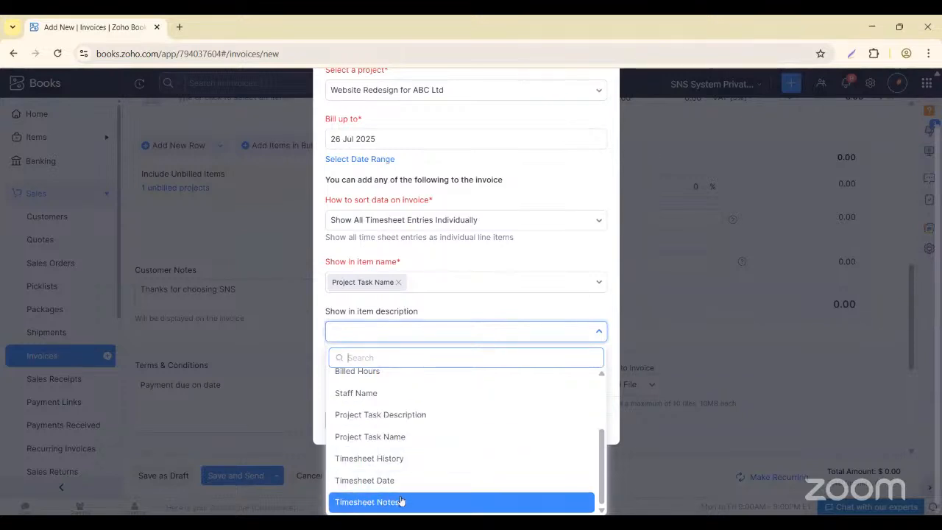
{"action": "left_click", "coordinate": [383, 437]}
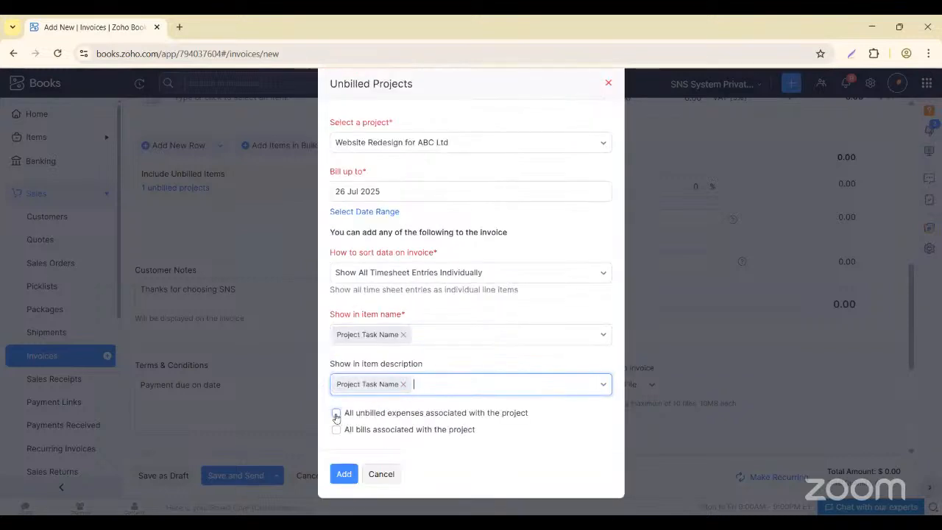
{"action": "left_click", "coordinate": [335, 414]}
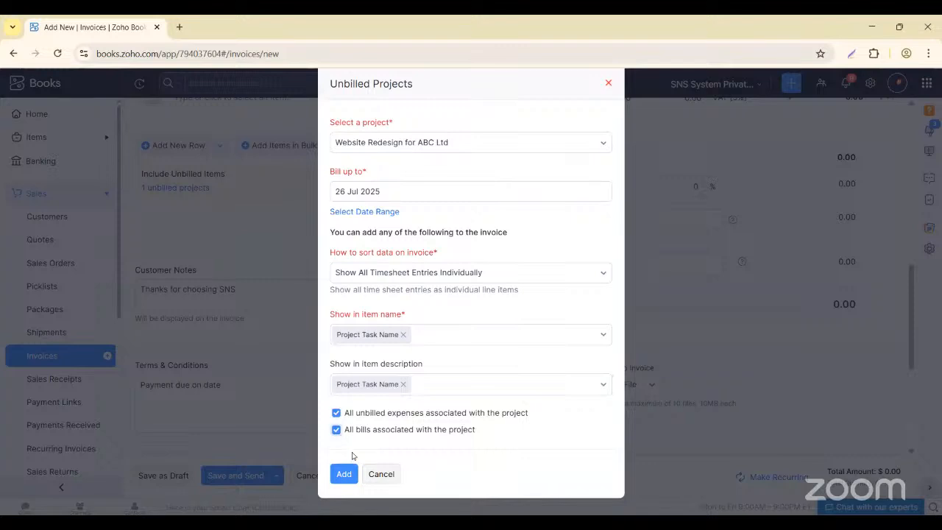
{"action": "left_click", "coordinate": [337, 479]}
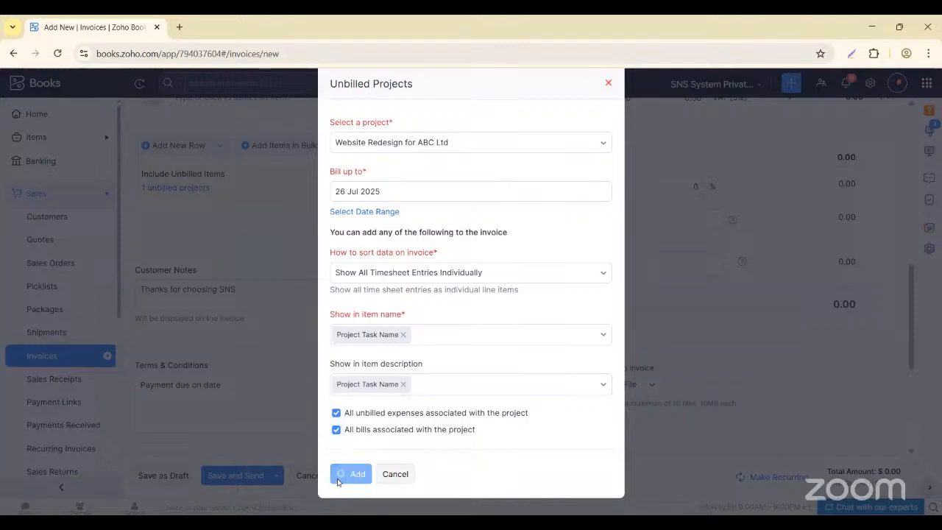
- Scroll through the item table to review the four rate-25 task lines totalling $360.94
{"action": "scroll", "coordinate": [278, 265], "scroll_direction": "up", "scroll_amount": 3}
{"action": "scroll", "coordinate": [277, 265], "scroll_direction": "up", "scroll_amount": 1}
{"action": "scroll", "coordinate": [278, 265], "scroll_direction": "down", "scroll_amount": 1}
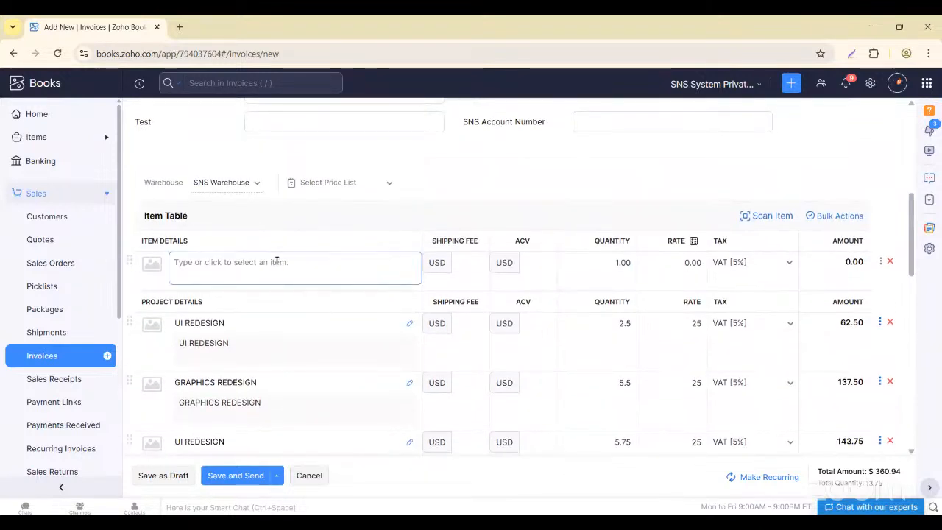
{"action": "scroll", "coordinate": [219, 306], "scroll_direction": "down", "scroll_amount": 4}
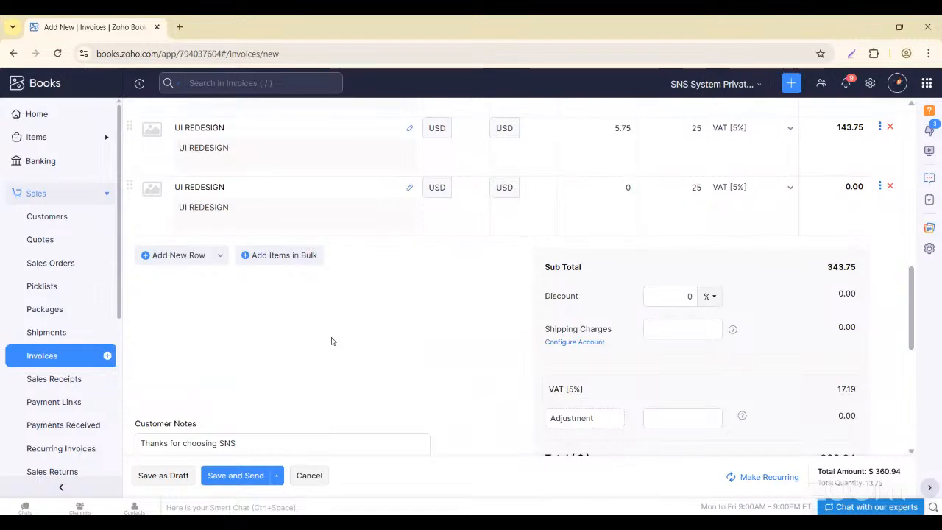
{"action": "scroll", "coordinate": [351, 320], "scroll_direction": "up", "scroll_amount": 1}
{"action": "scroll", "coordinate": [267, 309], "scroll_direction": "up", "scroll_amount": 4}
{"action": "scroll", "coordinate": [353, 321], "scroll_direction": "down", "scroll_amount": 3}
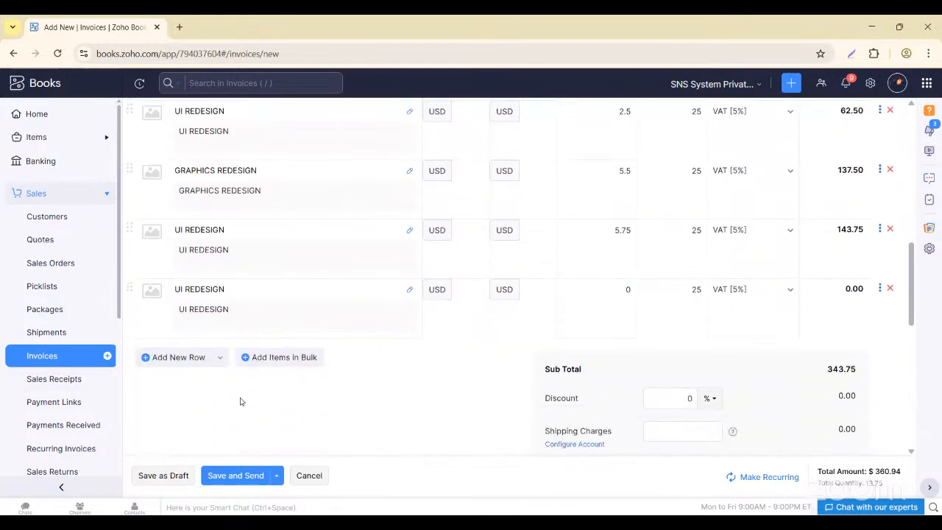
{"action": "scroll", "coordinate": [162, 401], "scroll_direction": "up", "scroll_amount": 2}
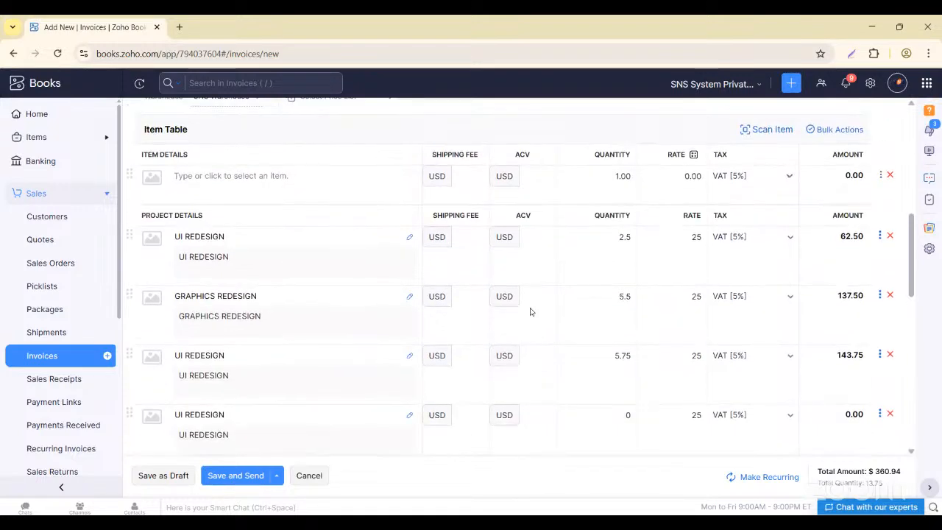
{"action": "scroll", "coordinate": [262, 376], "scroll_direction": "up", "scroll_amount": 2}
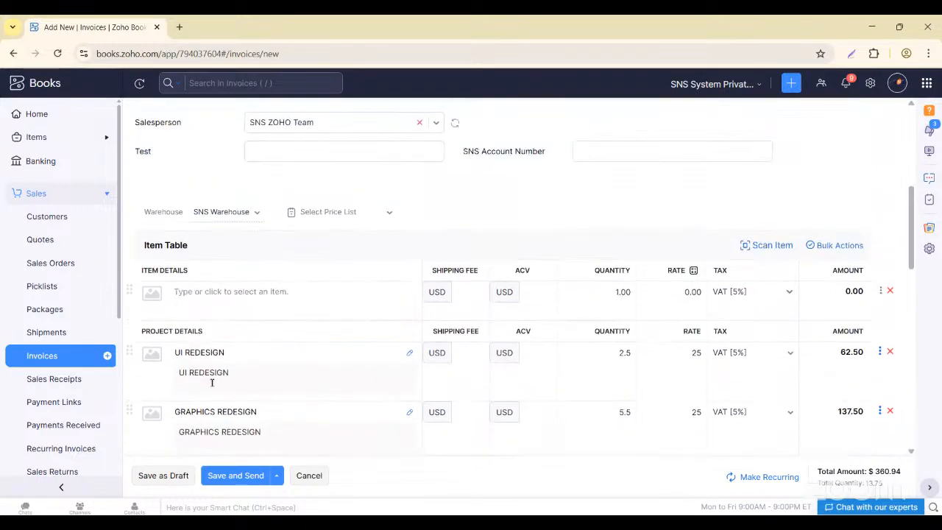
- Discard the unsaved invoice and start a new one for customer ABC Ltd
{"action": "left_click", "coordinate": [50, 362]}
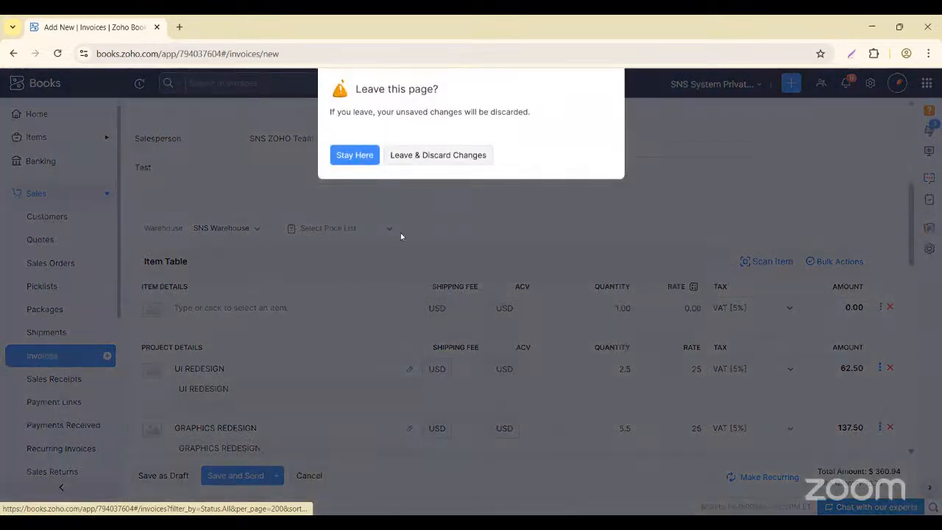
{"action": "left_click", "coordinate": [419, 157]}
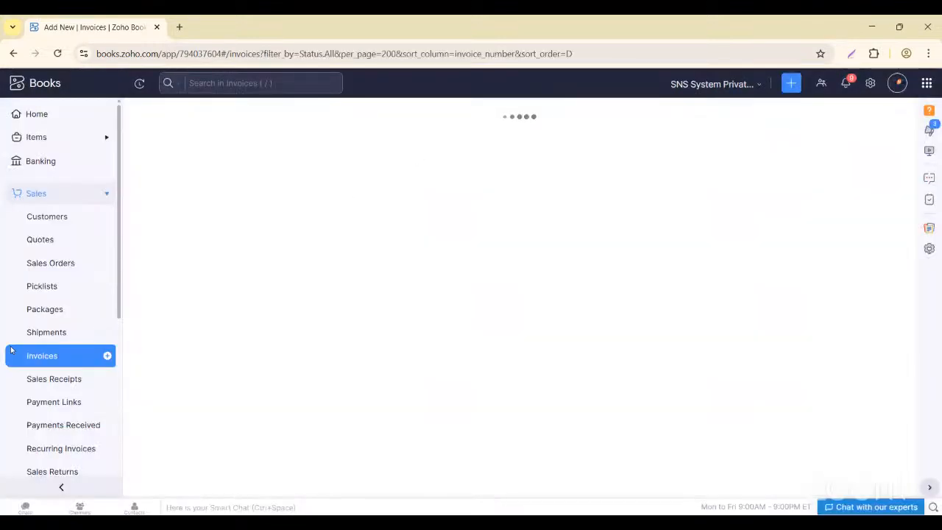
{"action": "left_click", "coordinate": [106, 355]}
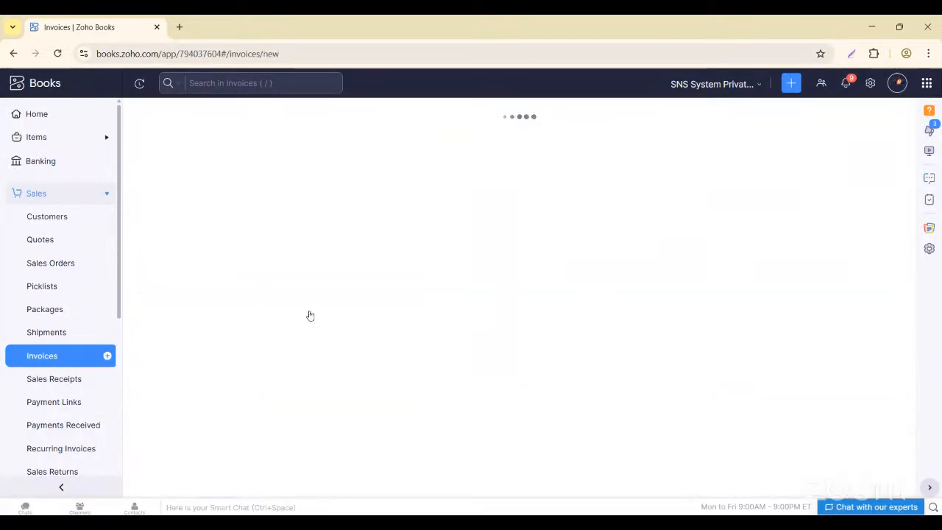
{"action": "left_click", "coordinate": [315, 166]}
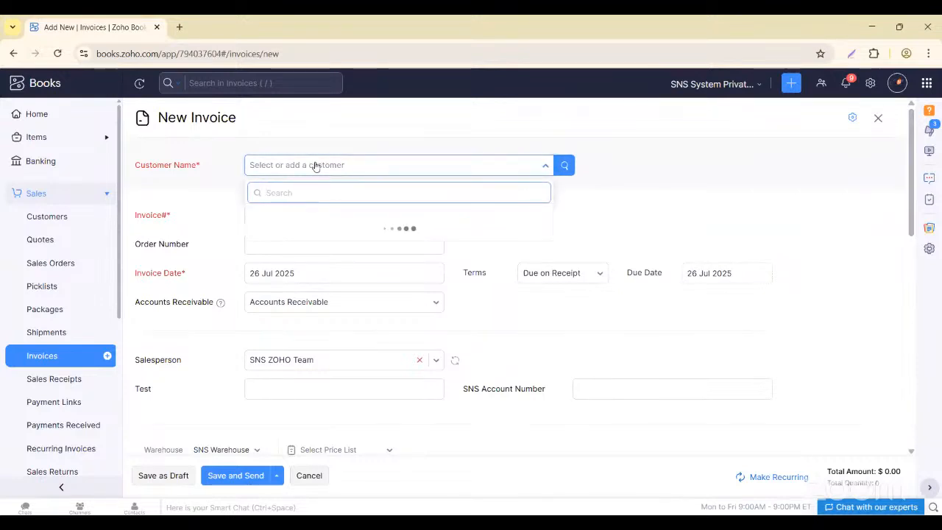
{"action": "type", "text": "ABC"}
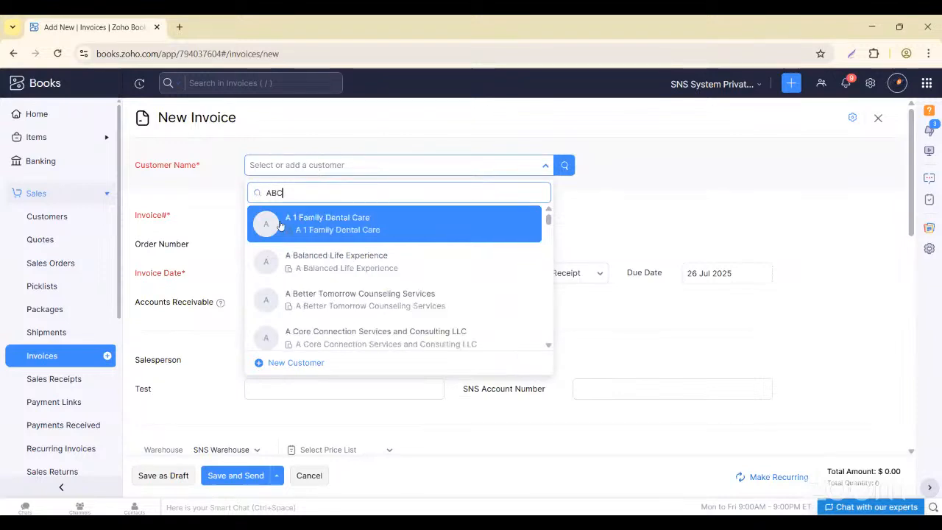
{"action": "scroll", "coordinate": [343, 291], "scroll_direction": "down", "scroll_amount": 2}
{"action": "scroll", "coordinate": [343, 288], "scroll_direction": "up", "scroll_amount": 1}
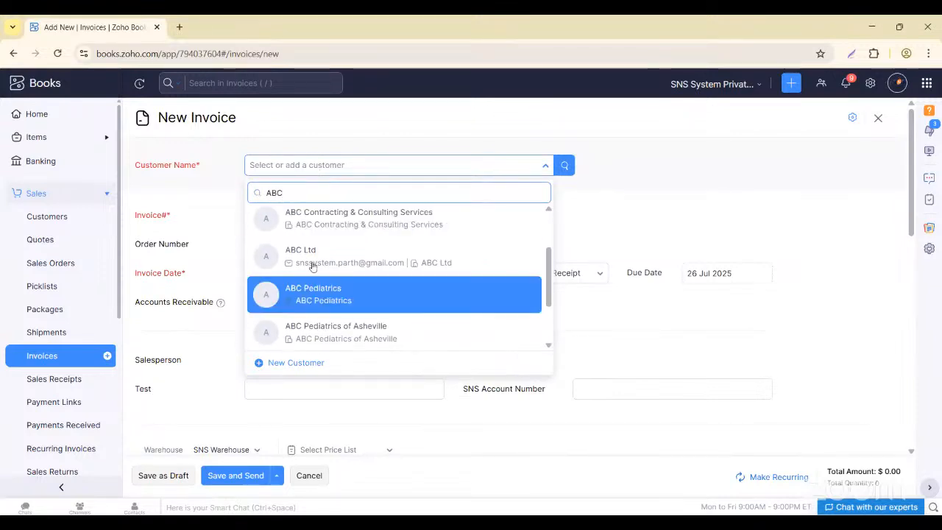
{"action": "left_click", "coordinate": [312, 255]}
- Change the invoice number to INV-1989 as a one-time choice
{"action": "left_click", "coordinate": [325, 309]}
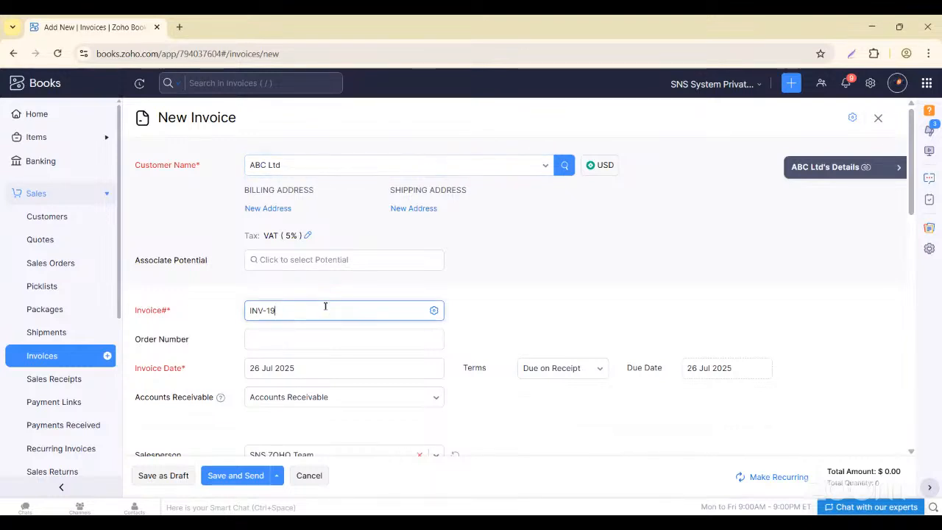
{"action": "key", "text": "Tab"}
{"action": "scroll", "coordinate": [301, 346], "scroll_direction": "down", "scroll_amount": 1}
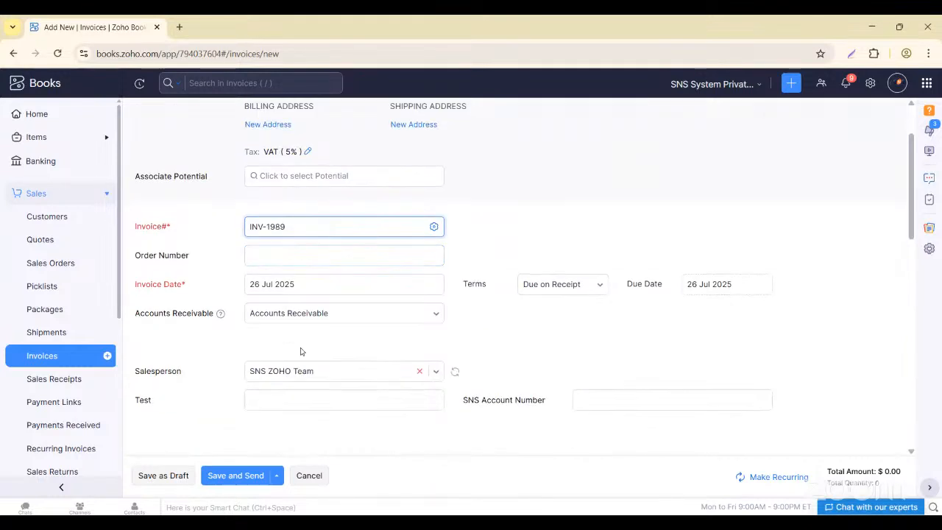
{"action": "scroll", "coordinate": [301, 351], "scroll_direction": "down", "scroll_amount": 1}
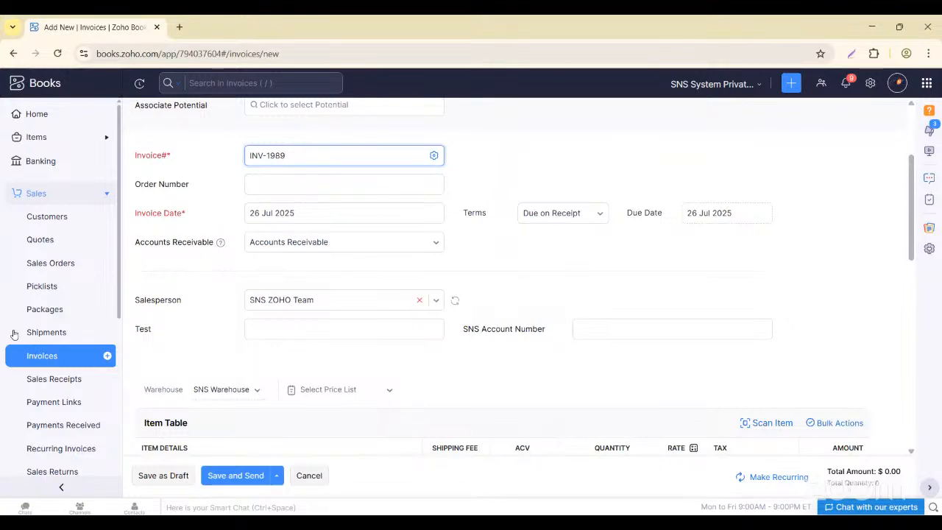
{"action": "scroll", "coordinate": [294, 345], "scroll_direction": "down", "scroll_amount": 5}
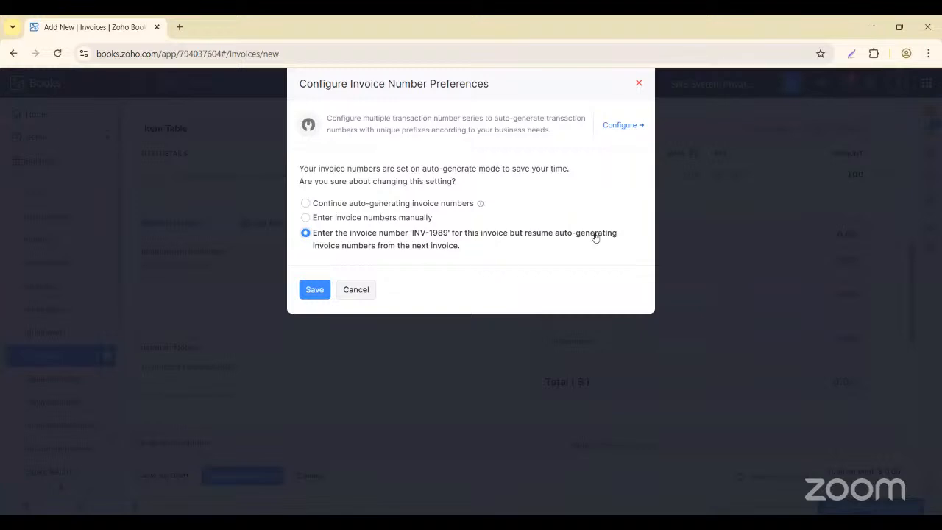
- Keep INV-1989 and pick the Website Redesign for ABC Ltd project, billed up to 26 Jul 2025
{"action": "left_click", "coordinate": [315, 289]}
{"action": "left_click", "coordinate": [390, 146]}
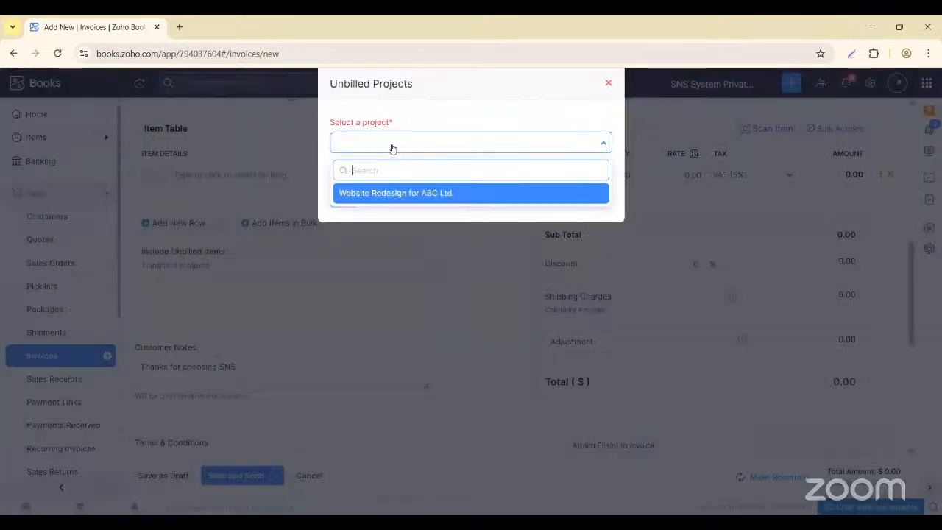
{"action": "left_click", "coordinate": [393, 192]}
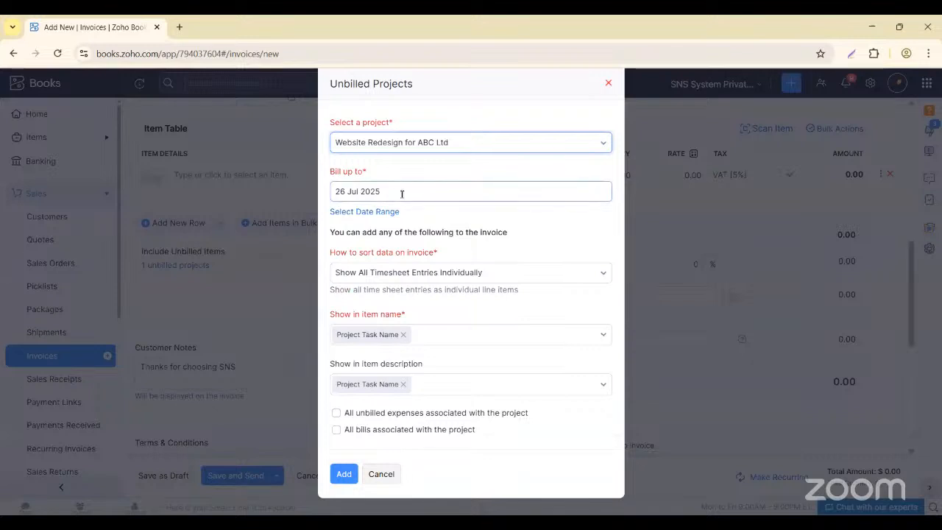
{"action": "left_click", "coordinate": [402, 192]}
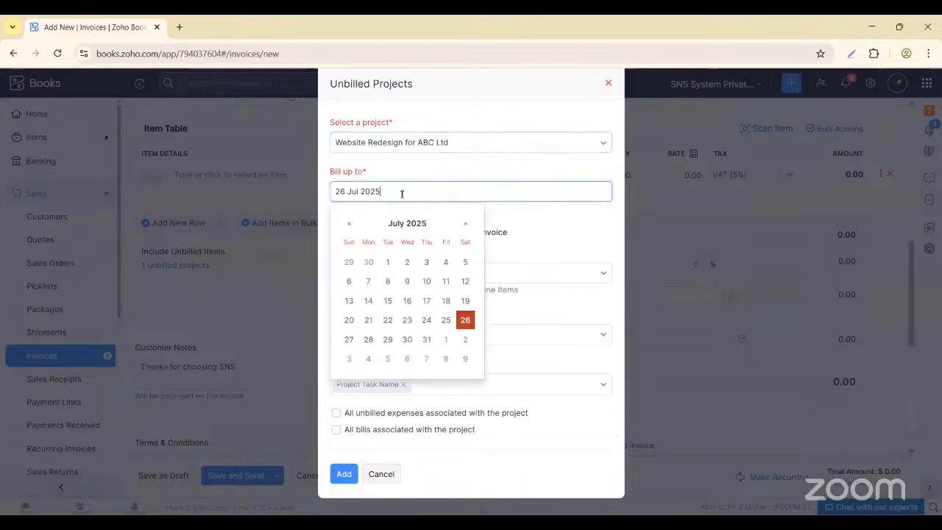
{"action": "left_click", "coordinate": [469, 321]}
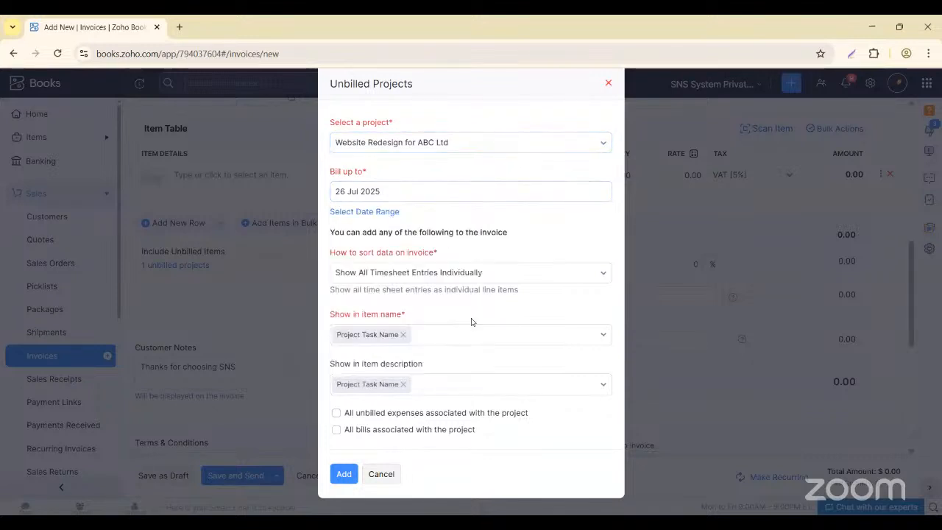
{"action": "left_click", "coordinate": [354, 273]}
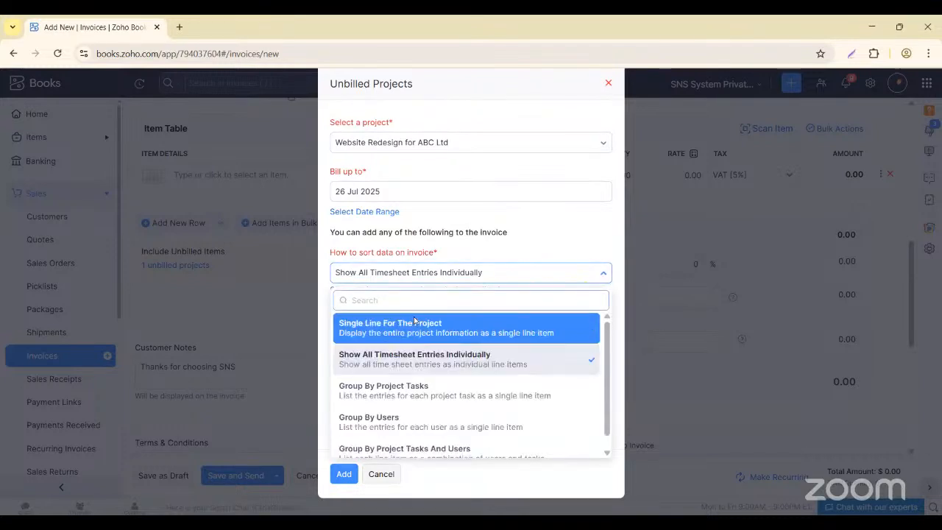
{"action": "left_click", "coordinate": [435, 359]}
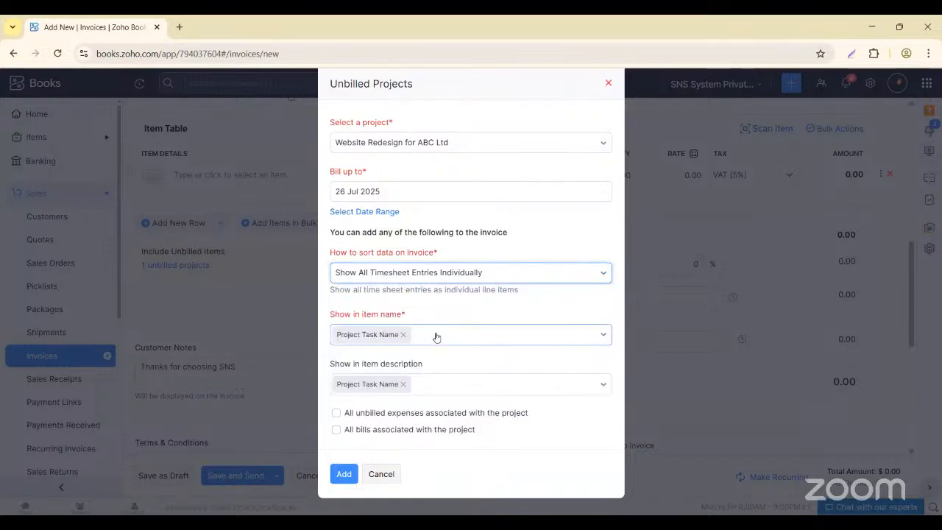
- Show Project Code and Project Name in the item names
{"action": "left_click", "coordinate": [436, 336]}
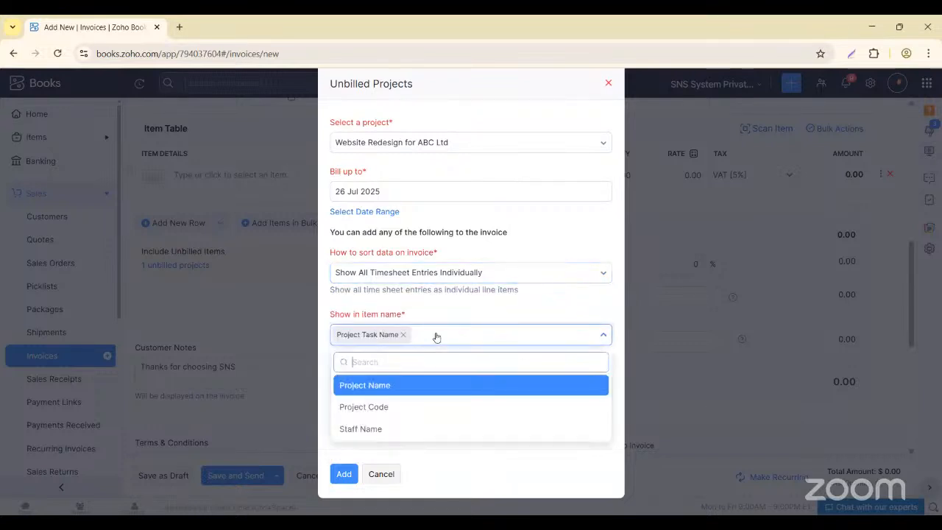
{"action": "left_click", "coordinate": [379, 409]}
{"action": "left_click", "coordinate": [536, 335]}
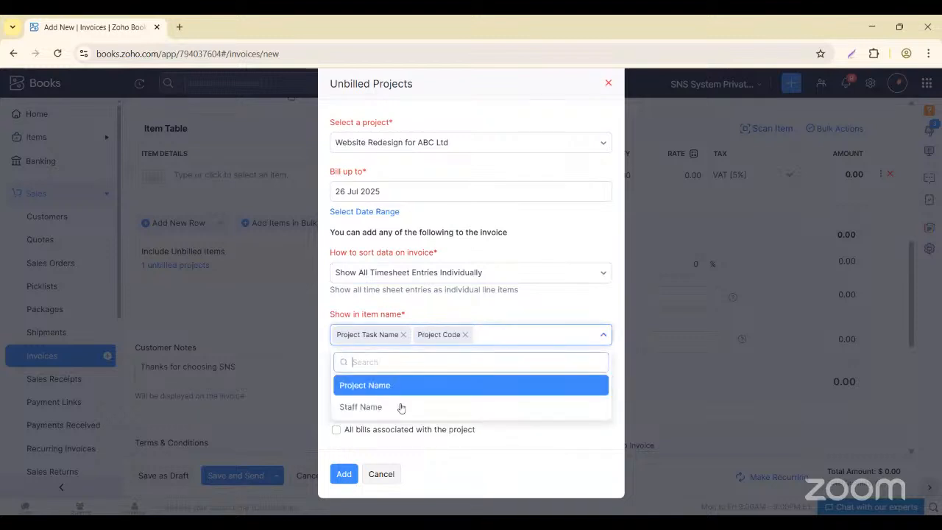
{"action": "left_click", "coordinate": [368, 387]}
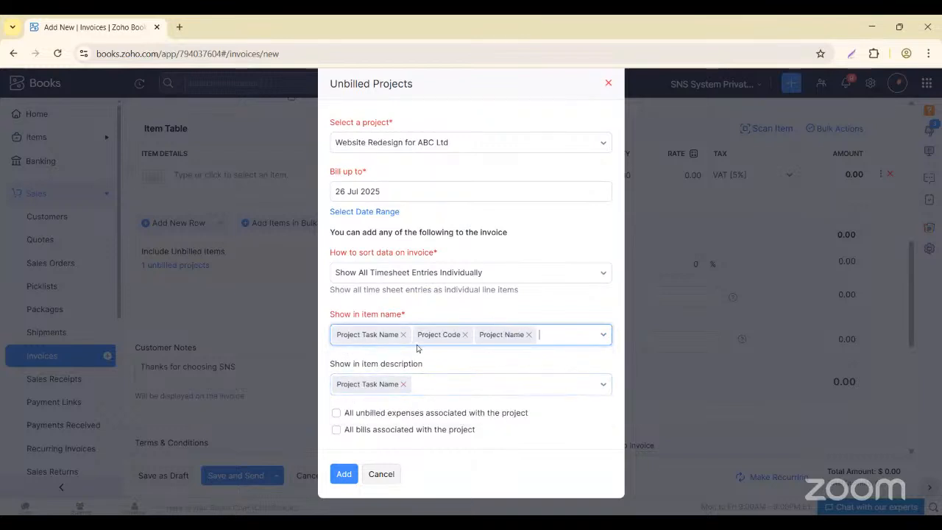
- Put Project Name and Timesheet Date in descriptions, include all expenses and bills, and add them
{"action": "left_click", "coordinate": [441, 388]}
{"action": "scroll", "coordinate": [396, 439], "scroll_direction": "down", "scroll_amount": 2}
{"action": "scroll", "coordinate": [395, 449], "scroll_direction": "up", "scroll_amount": 2}
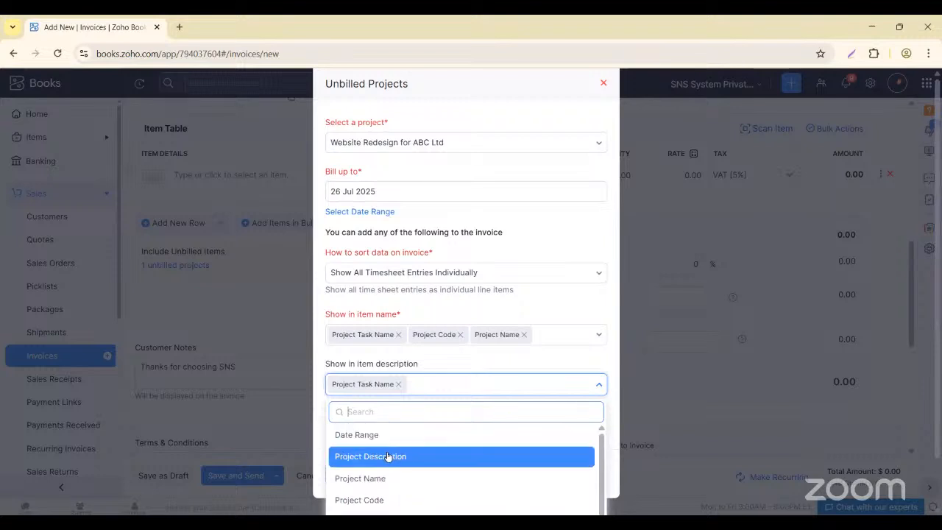
{"action": "scroll", "coordinate": [383, 458], "scroll_direction": "down", "scroll_amount": 1}
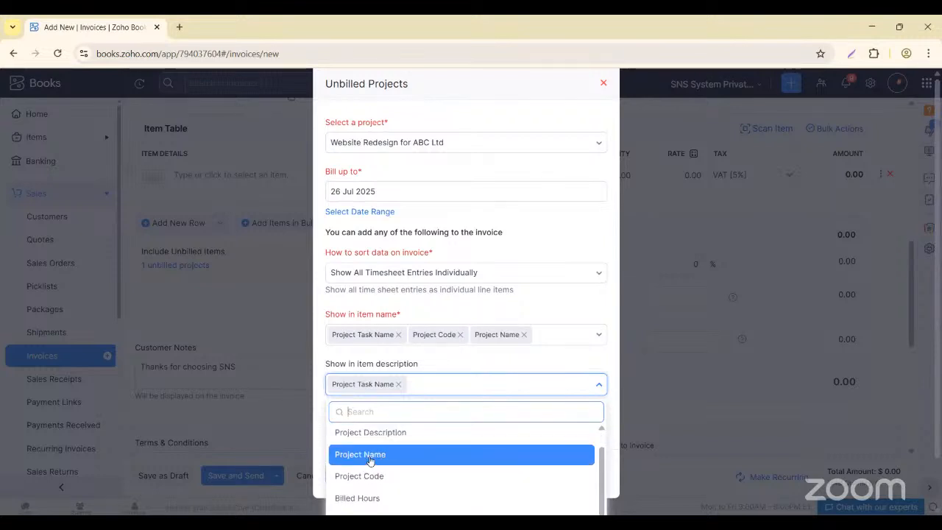
{"action": "left_click", "coordinate": [370, 457]}
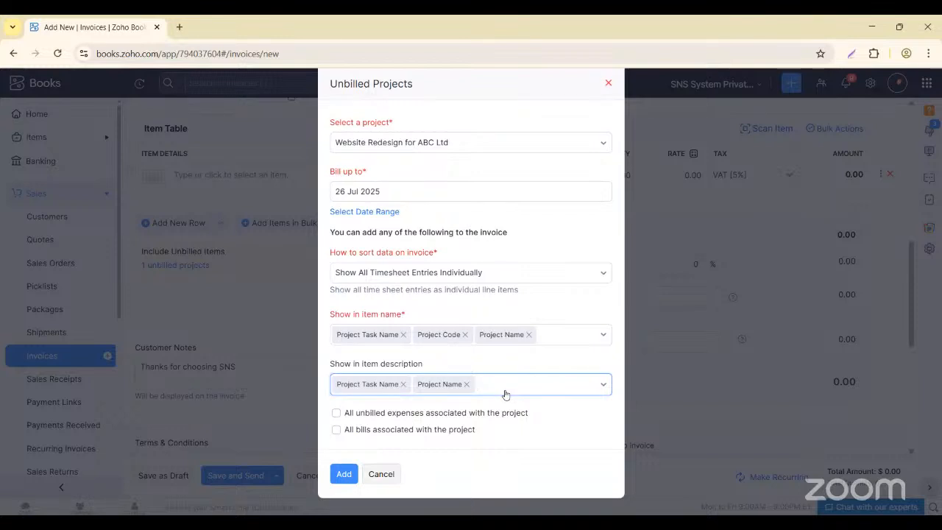
{"action": "left_click", "coordinate": [503, 392]}
{"action": "scroll", "coordinate": [431, 479], "scroll_direction": "down", "scroll_amount": 2}
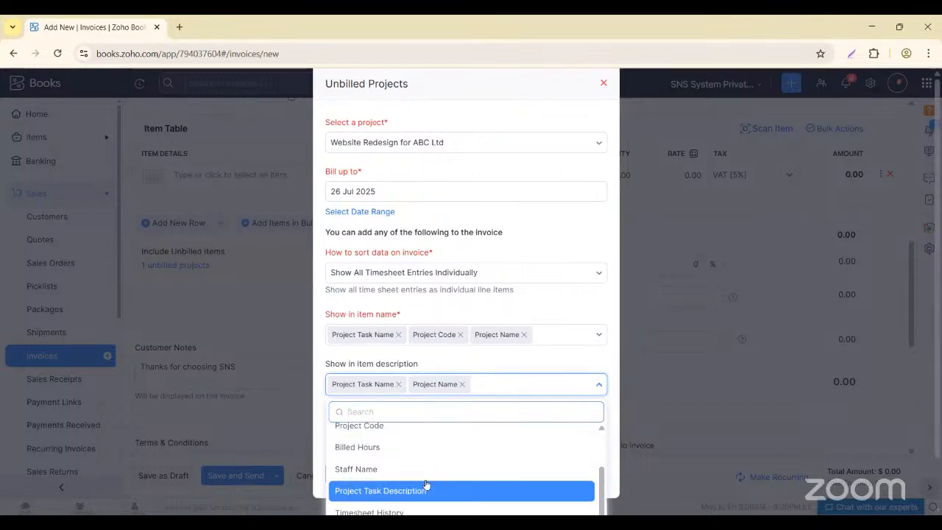
{"action": "scroll", "coordinate": [425, 486], "scroll_direction": "down", "scroll_amount": 1}
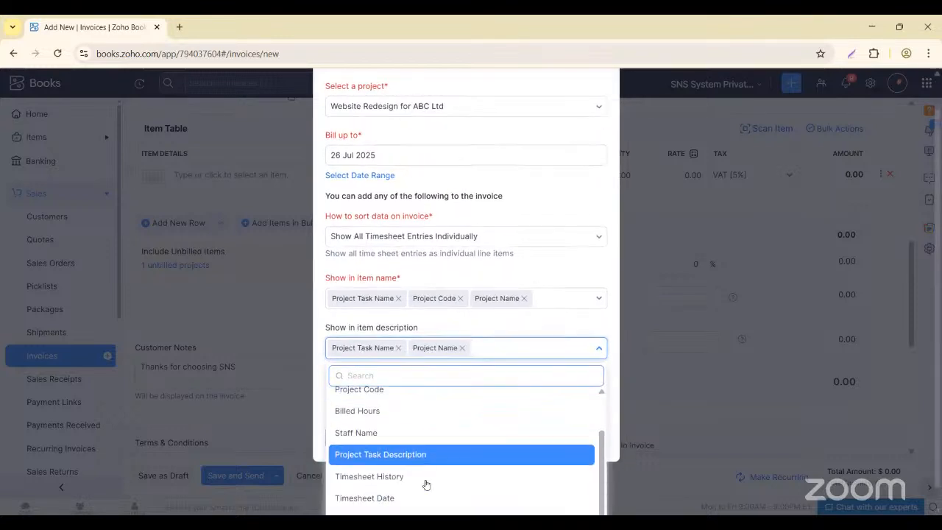
{"action": "left_click", "coordinate": [384, 498]}
{"action": "left_click", "coordinate": [335, 414]}
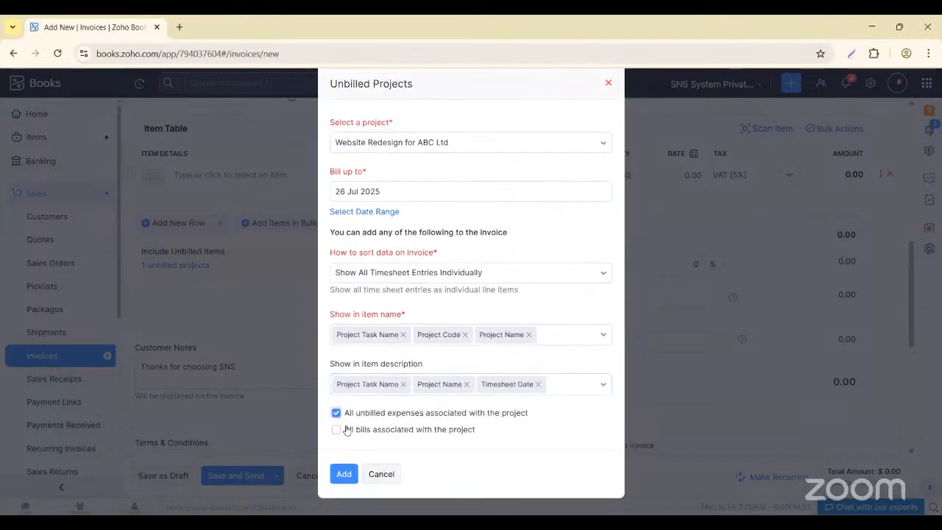
{"action": "left_click", "coordinate": [338, 431]}
{"action": "left_click", "coordinate": [345, 476]}
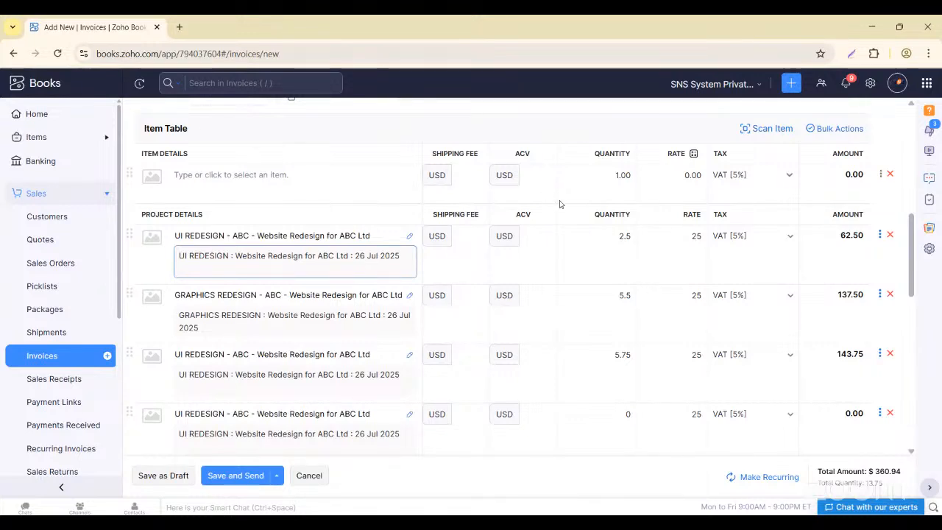
- Delete the blank item row and check the $360.94 total of the four project lines
{"action": "scroll", "coordinate": [540, 195], "scroll_direction": "up", "scroll_amount": 1}
{"action": "scroll", "coordinate": [541, 195], "scroll_direction": "down", "scroll_amount": 1}
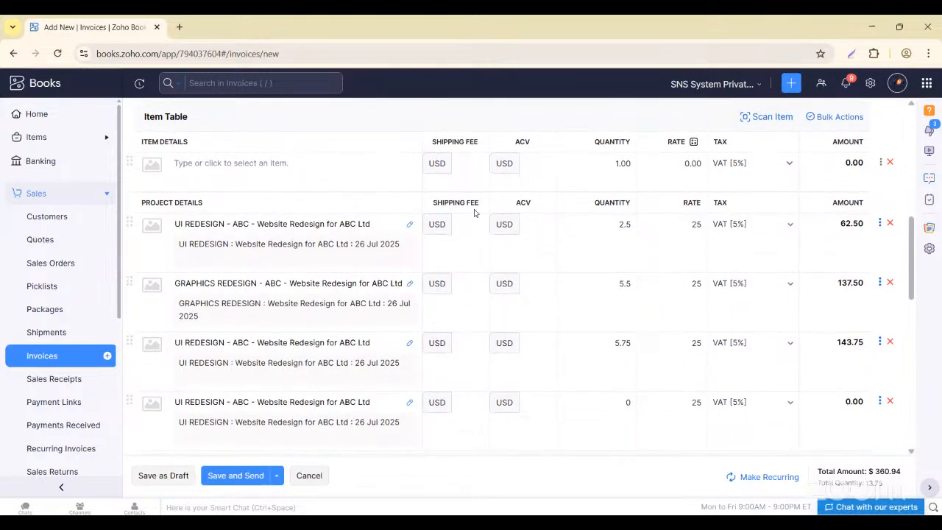
{"action": "left_click", "coordinate": [572, 226]}
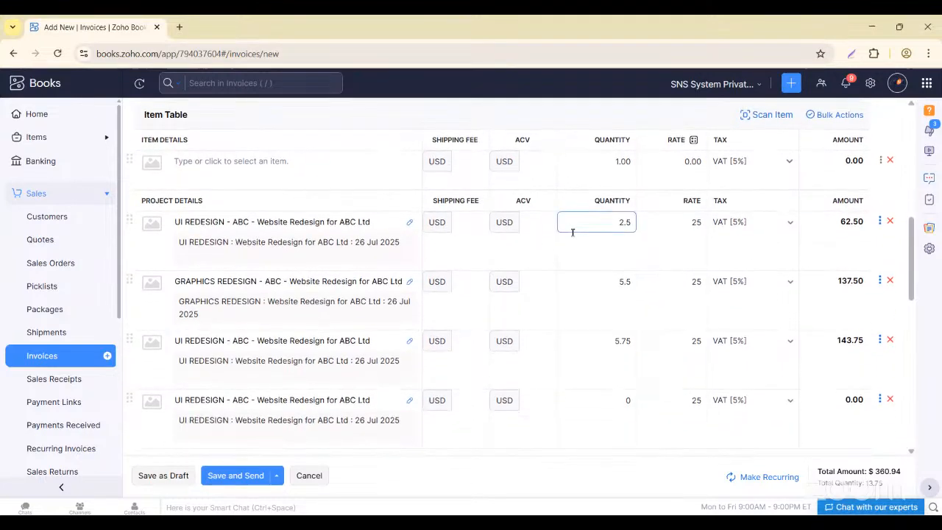
{"action": "scroll", "coordinate": [572, 233], "scroll_direction": "up", "scroll_amount": 1}
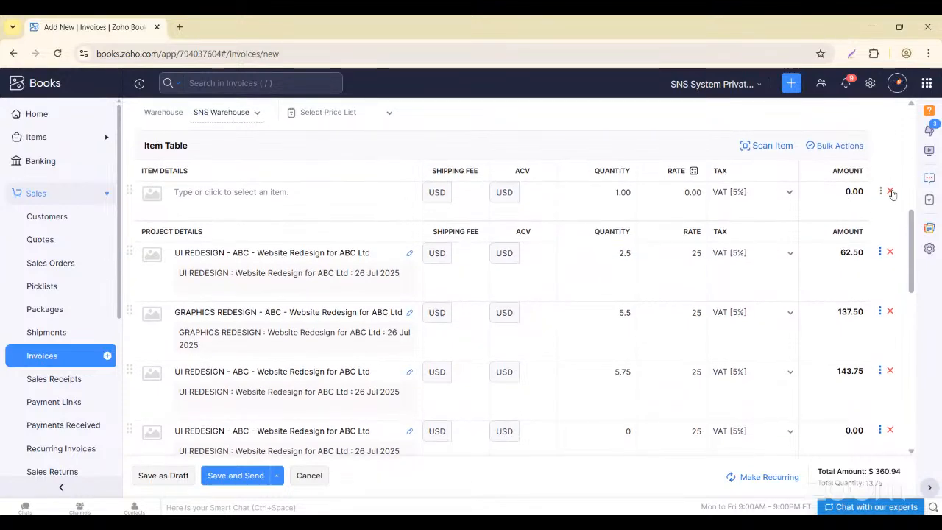
{"action": "left_click", "coordinate": [891, 192]}
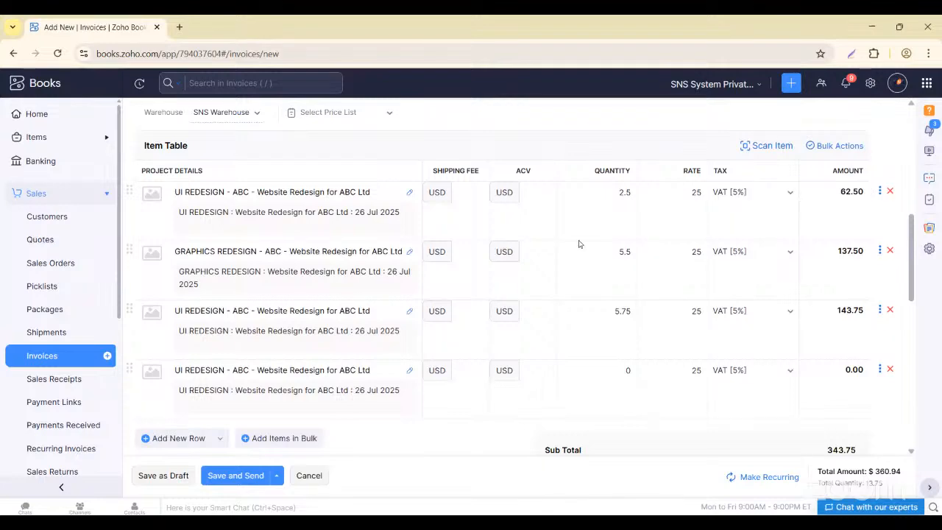
{"action": "scroll", "coordinate": [519, 236], "scroll_direction": "down", "scroll_amount": 2}
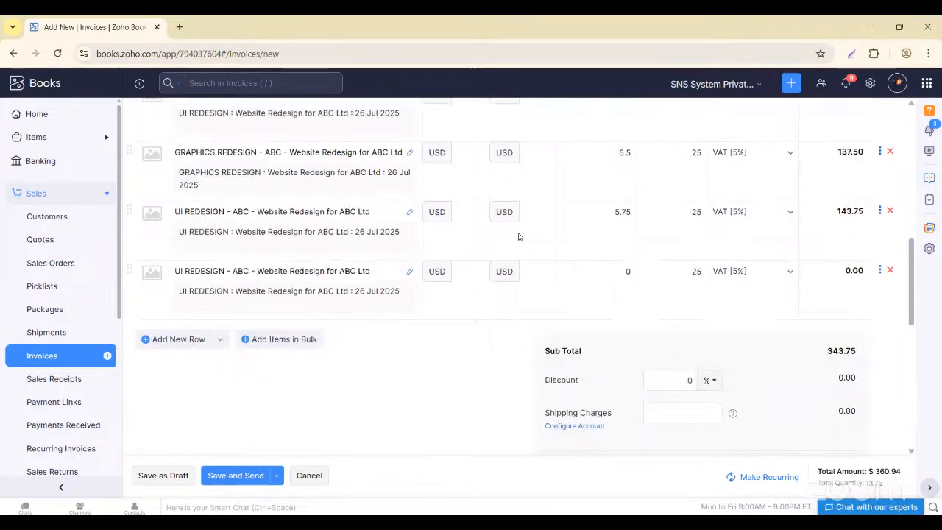
{"action": "scroll", "coordinate": [816, 244], "scroll_direction": "down", "scroll_amount": 2}
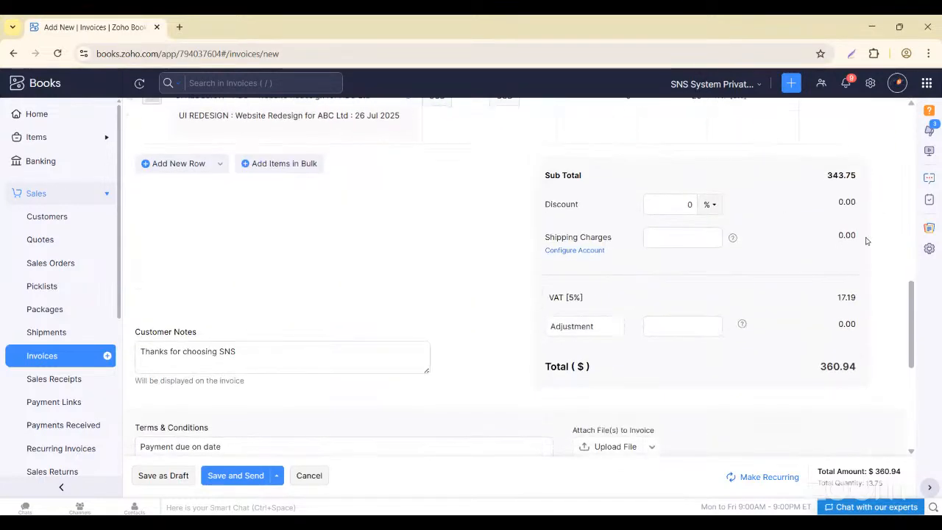
{"action": "scroll", "coordinate": [850, 324], "scroll_direction": "down", "scroll_amount": 2}
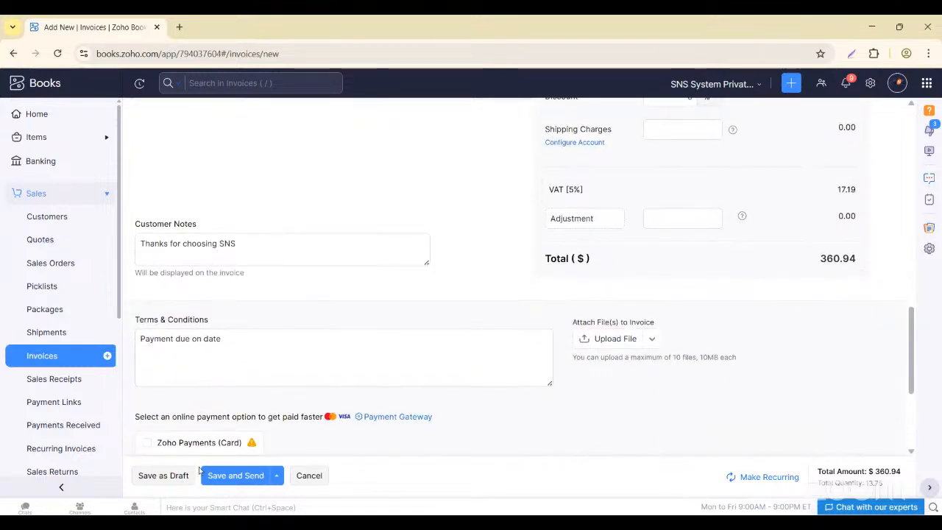
- Renumber the ABC Ltd invoice from INV-1989 to INV-1991 and save it as a draft
{"action": "left_click", "coordinate": [174, 476]}
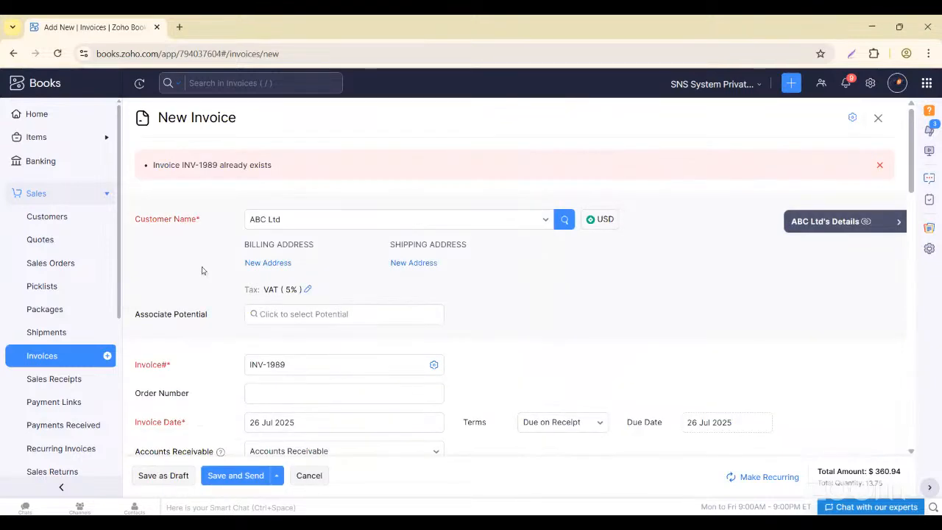
{"action": "left_click", "coordinate": [296, 365]}
{"action": "key", "text": "BackSpace"}
{"action": "key", "text": "BackSpace"}
{"action": "type", "text": "91"}
{"action": "left_click", "coordinate": [175, 479]}
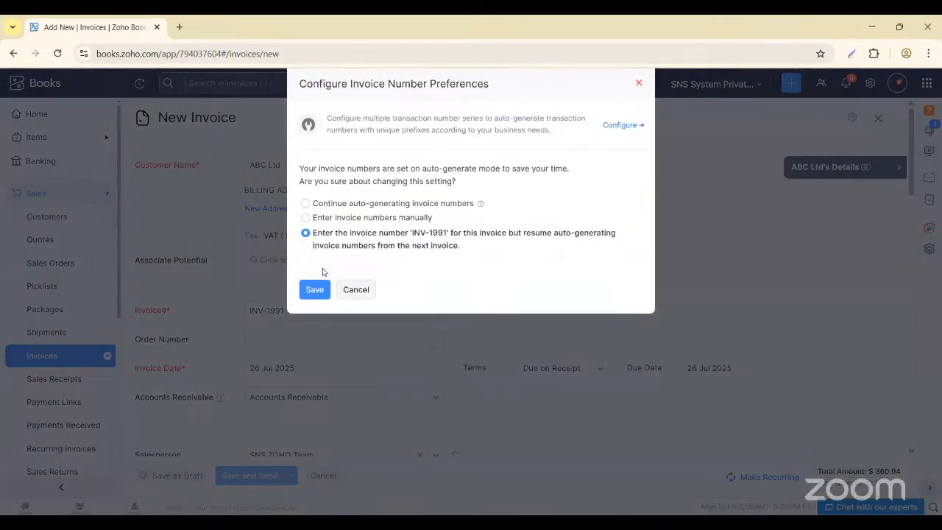
{"action": "left_click", "coordinate": [322, 286]}
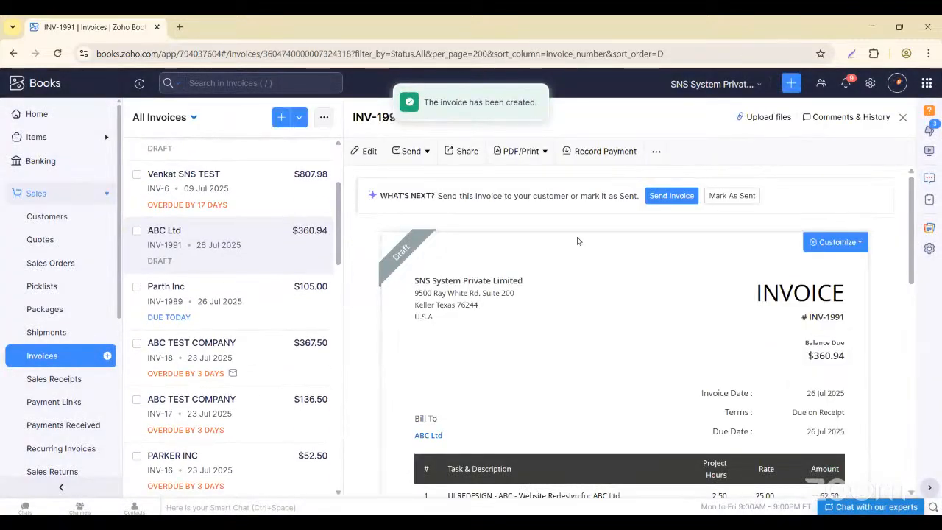
{"action": "left_click", "coordinate": [724, 195]}
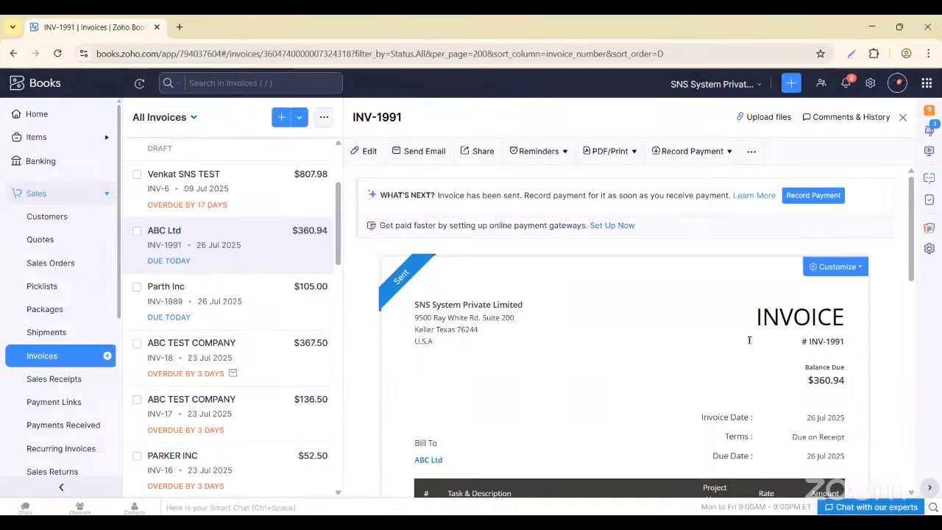
{"action": "scroll", "coordinate": [638, 379], "scroll_direction": "down", "scroll_amount": 2}
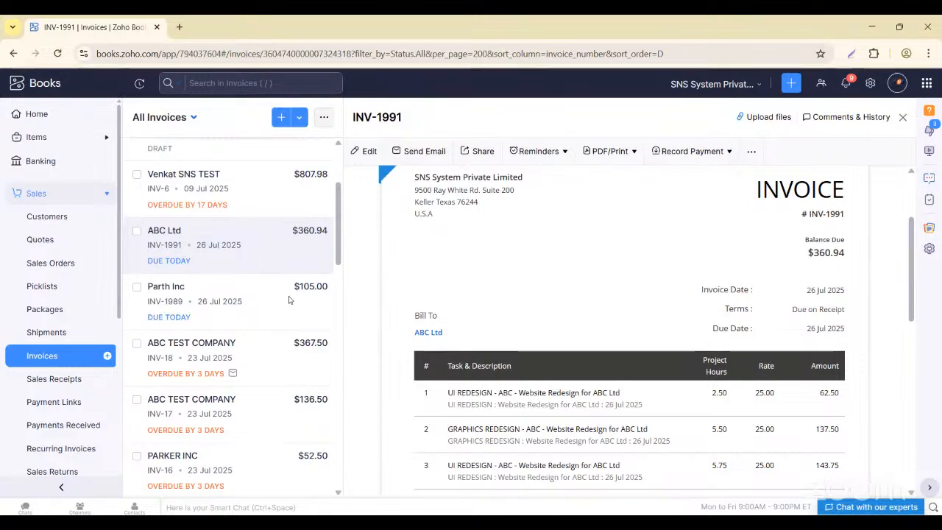
{"action": "scroll", "coordinate": [440, 356], "scroll_direction": "down", "scroll_amount": 5}
{"action": "scroll", "coordinate": [440, 356], "scroll_direction": "up", "scroll_amount": 3}
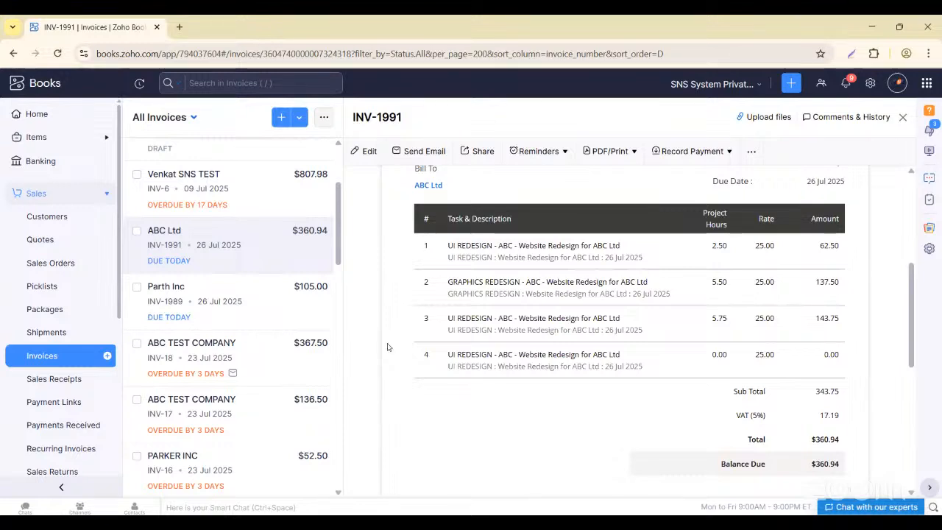
{"action": "scroll", "coordinate": [55, 412], "scroll_direction": "down", "scroll_amount": 3}
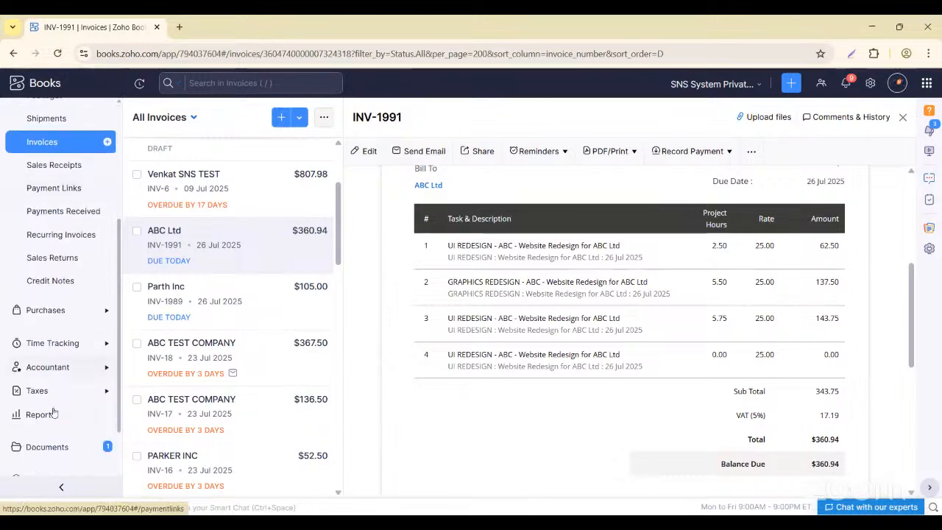
- Expand the Time Tracking section in the sidebar
{"action": "left_click", "coordinate": [106, 344]}
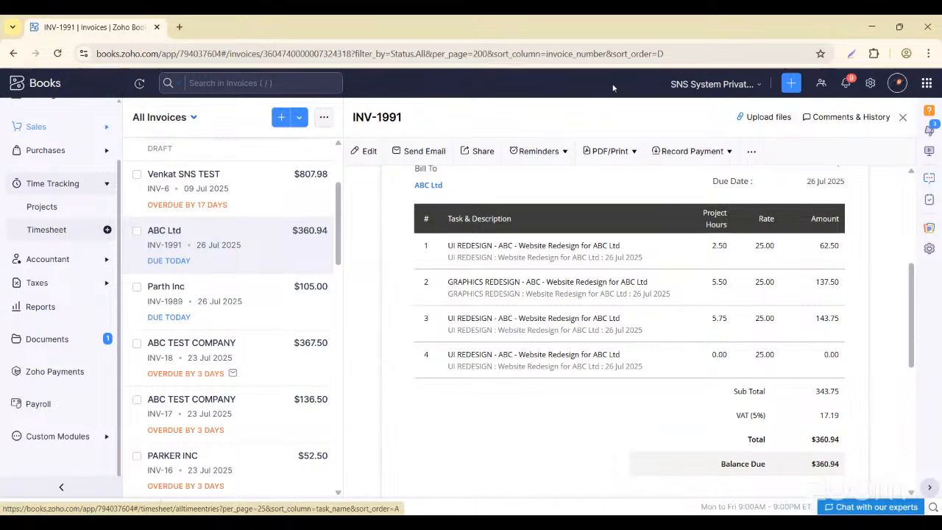
- Go from Settings through Shipping integrations to the Zoho Apps integrations page
{"action": "left_click", "coordinate": [869, 84]}
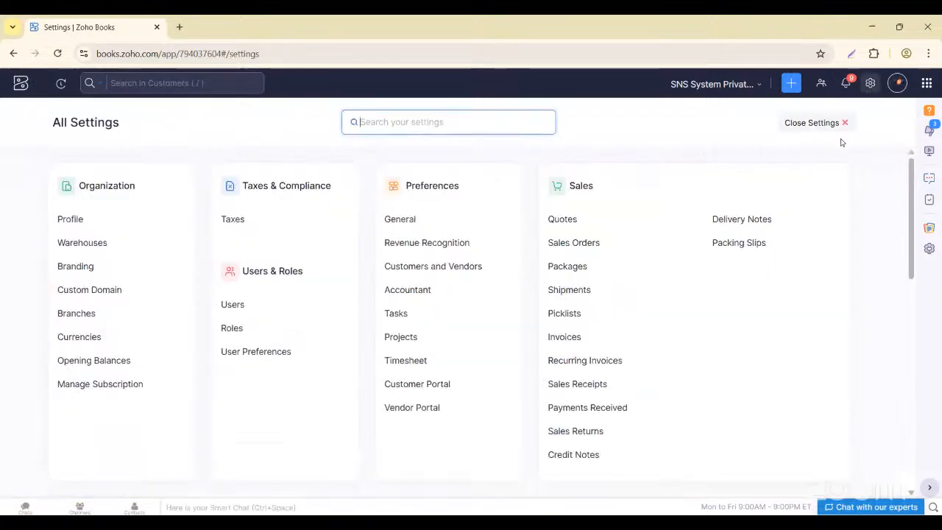
{"action": "scroll", "coordinate": [586, 367], "scroll_direction": "down", "scroll_amount": 8}
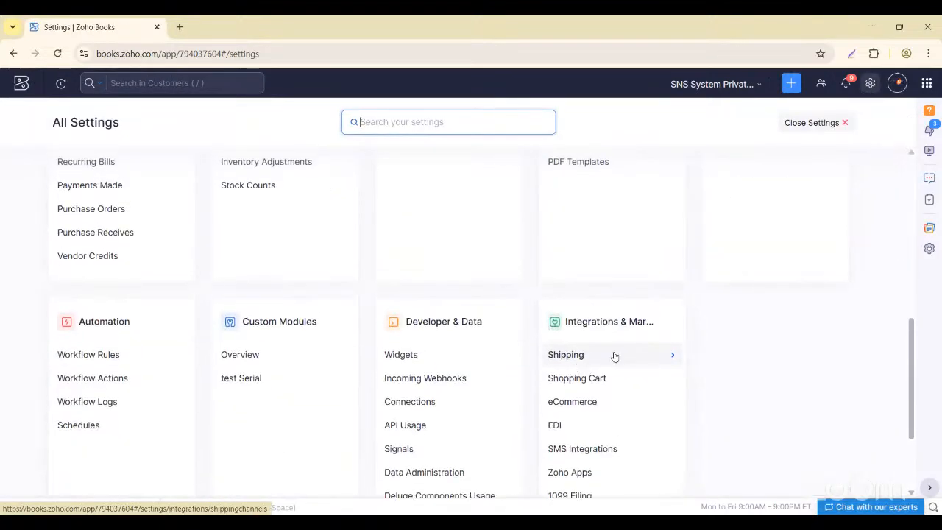
{"action": "left_click", "coordinate": [557, 363]}
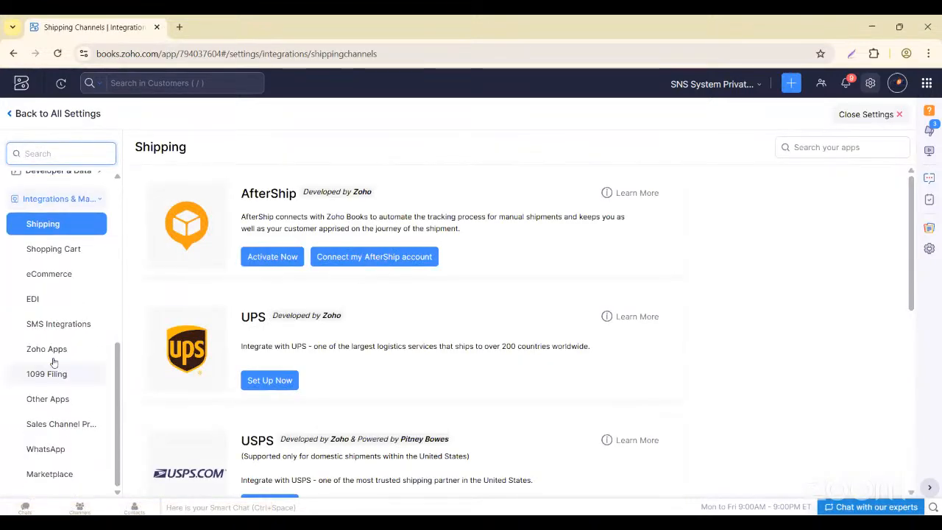
{"action": "left_click", "coordinate": [55, 350]}
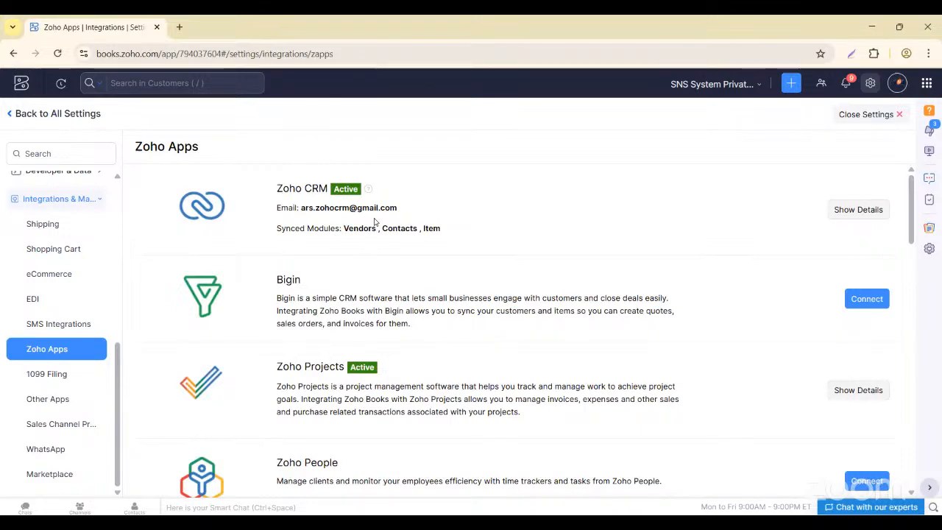
{"action": "scroll", "coordinate": [196, 353], "scroll_direction": "down", "scroll_amount": 5}
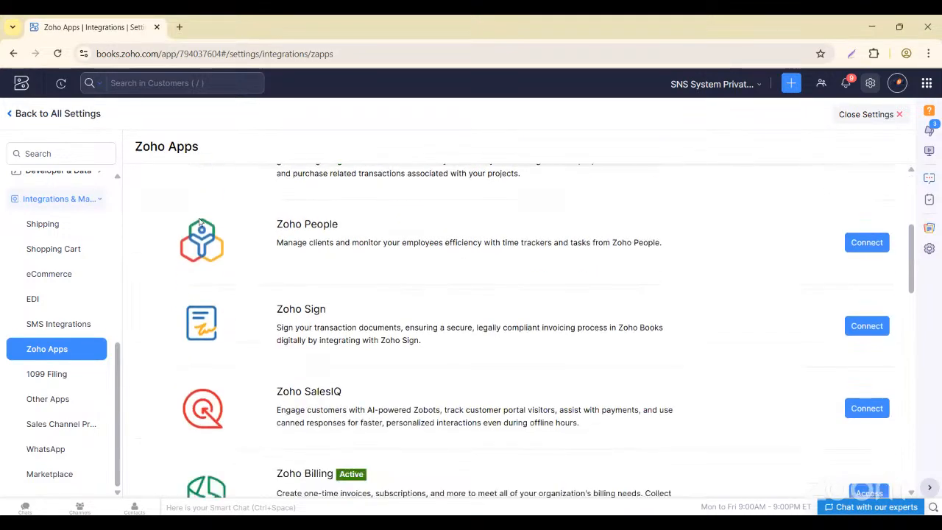
{"action": "scroll", "coordinate": [197, 353], "scroll_direction": "down", "scroll_amount": 2}
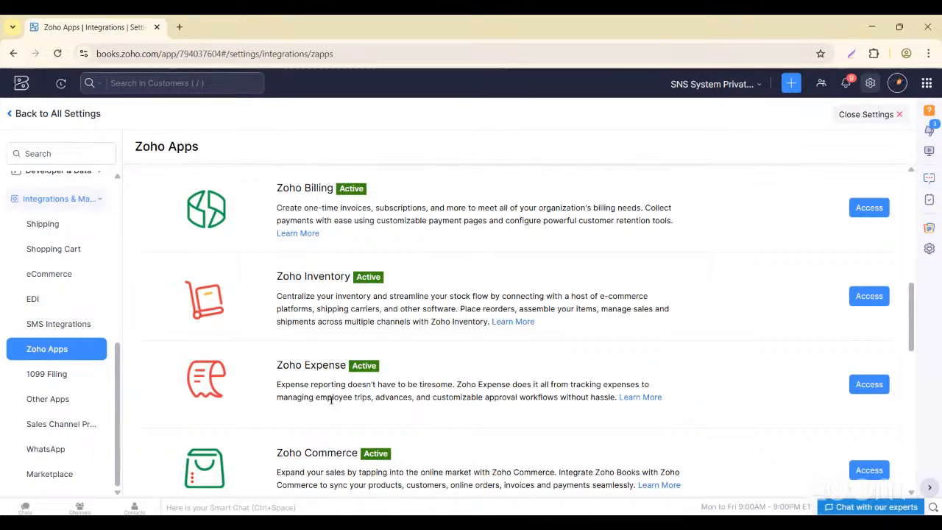
{"action": "scroll", "coordinate": [351, 409], "scroll_direction": "down", "scroll_amount": 2}
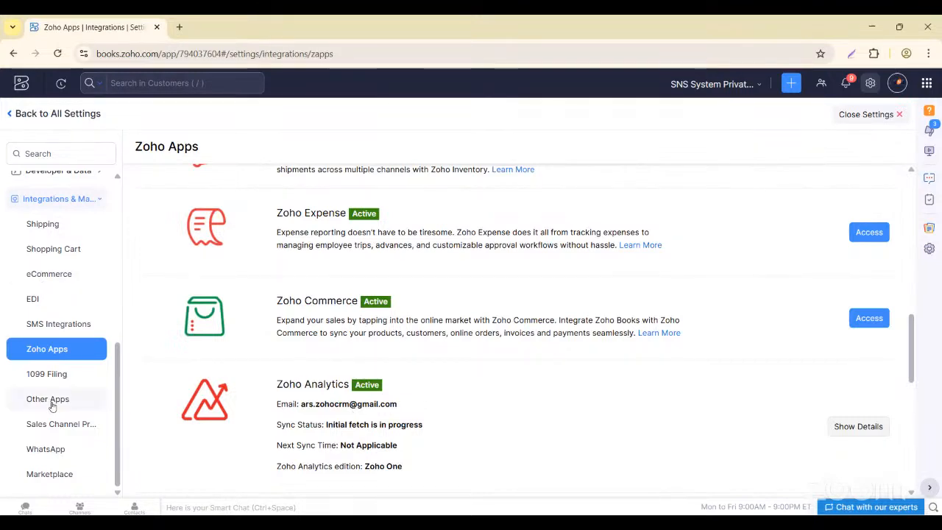
{"action": "left_click", "coordinate": [53, 273]}
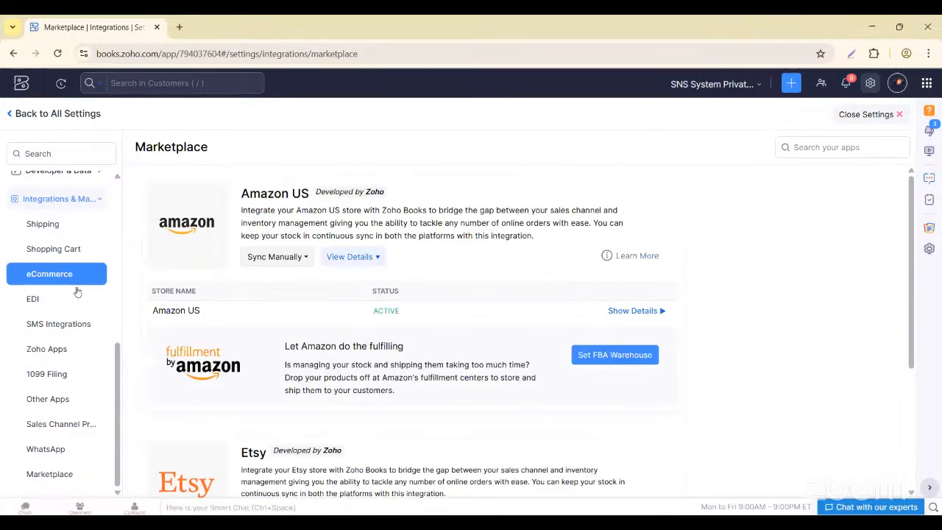
- Browse the EDI, SMS, Zoho Apps, 1099 Filing and Other Apps integration pages
{"action": "left_click", "coordinate": [41, 298]}
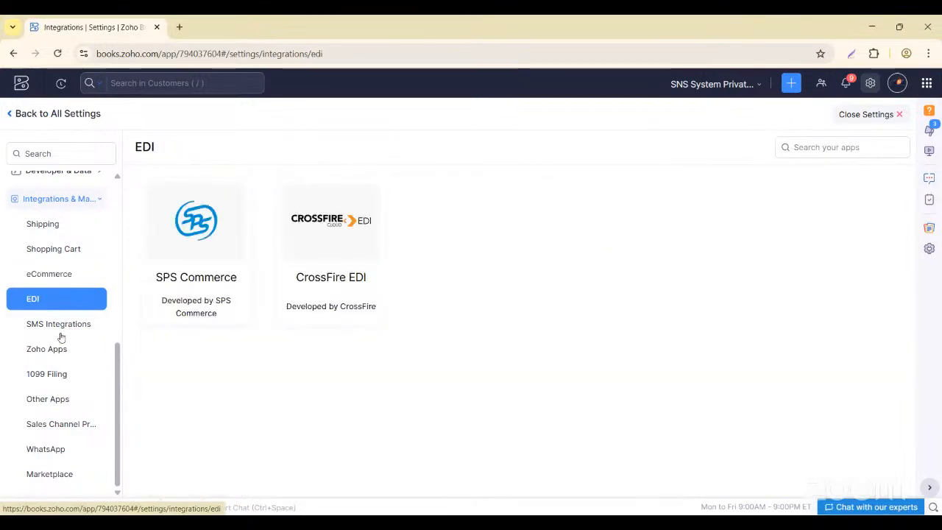
{"action": "left_click", "coordinate": [54, 326]}
{"action": "left_click", "coordinate": [57, 349]}
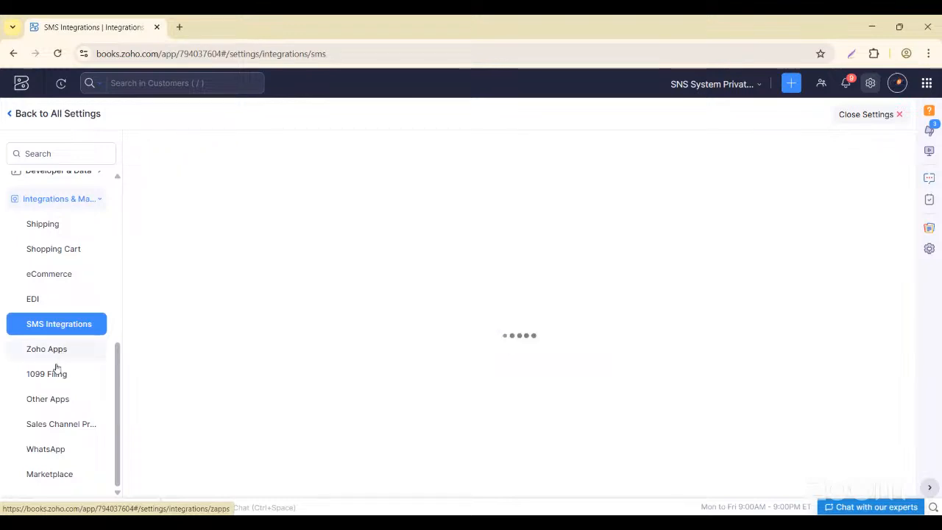
{"action": "left_click", "coordinate": [56, 374]}
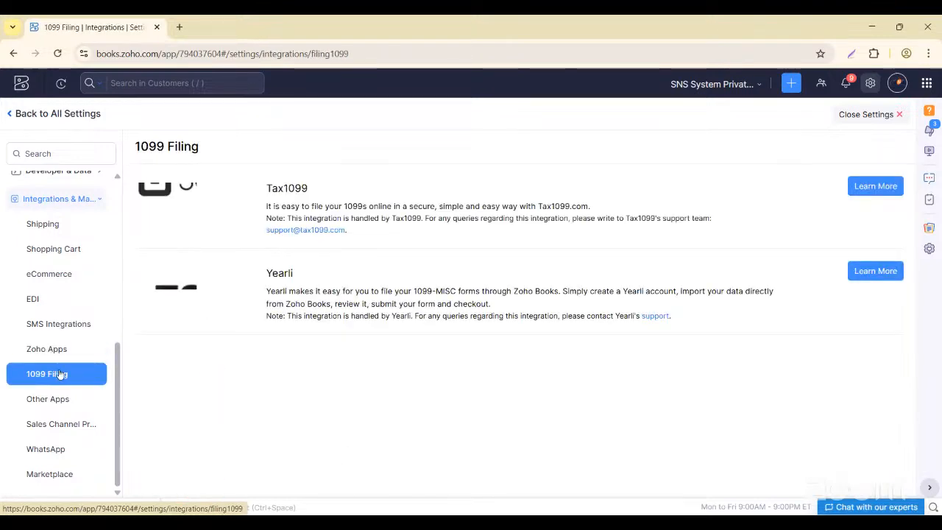
{"action": "left_click", "coordinate": [51, 401]}
{"action": "scroll", "coordinate": [267, 369], "scroll_direction": "down", "scroll_amount": 5}
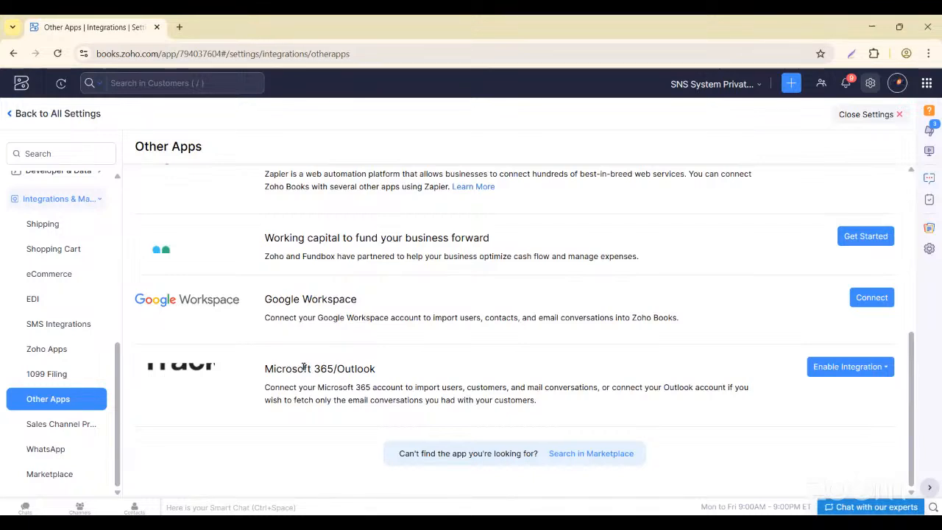
- View Sales Channel preferences, WhatsApp and Marketplace, ending on SMS Integrations
{"action": "left_click", "coordinate": [70, 421]}
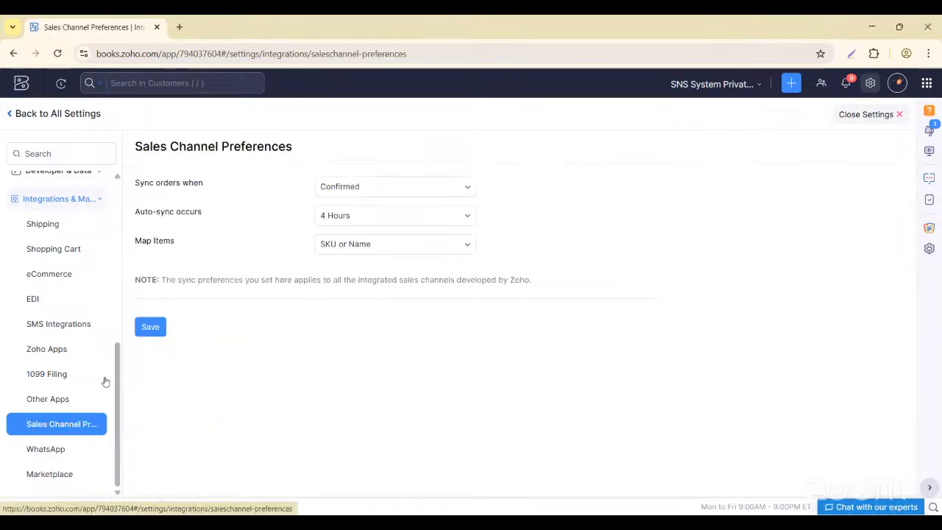
{"action": "left_click", "coordinate": [53, 448]}
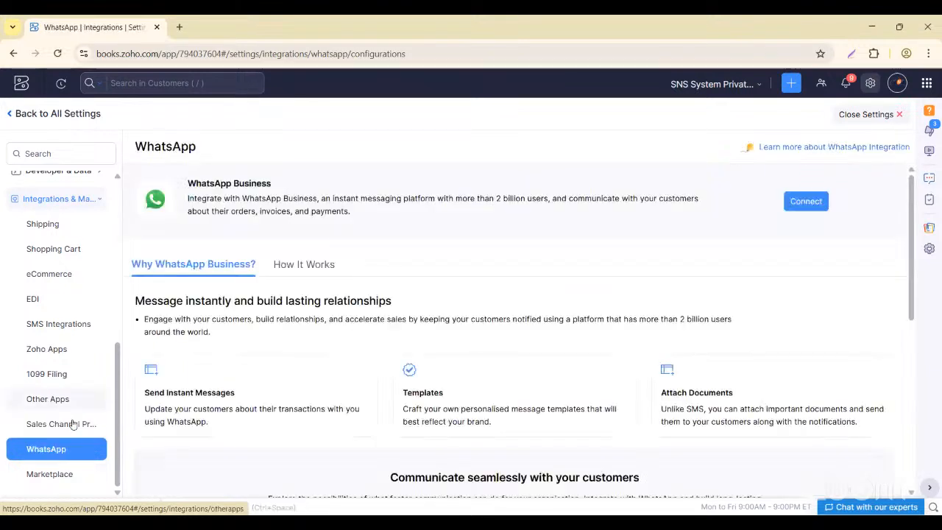
{"action": "left_click", "coordinate": [59, 471]}
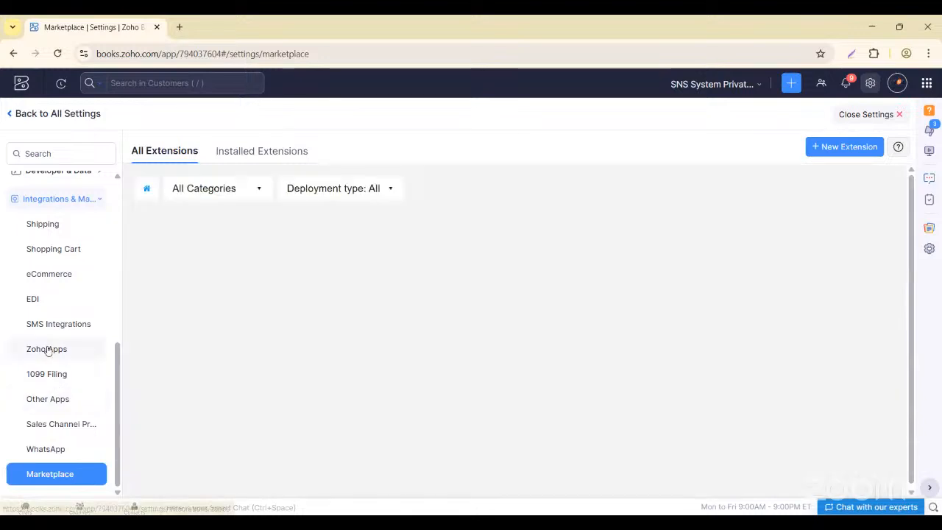
{"action": "left_click", "coordinate": [47, 350]}
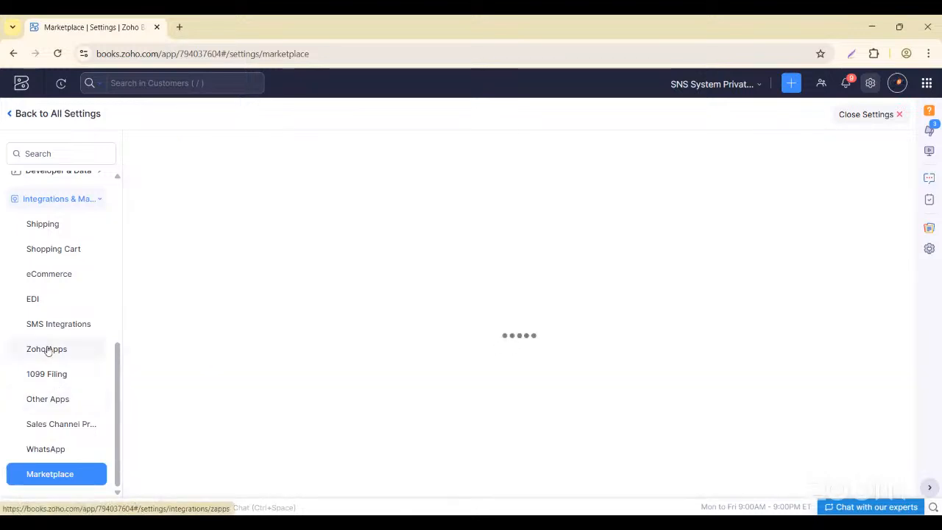
{"action": "left_click", "coordinate": [55, 324]}
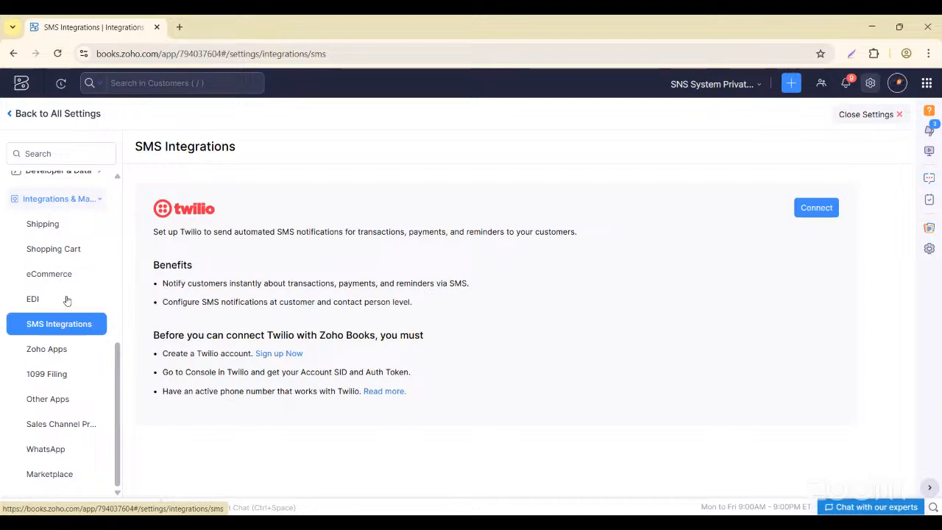
- Review the eCommerce integrations and scroll through the shipping carrier integrations
{"action": "left_click", "coordinate": [57, 276]}
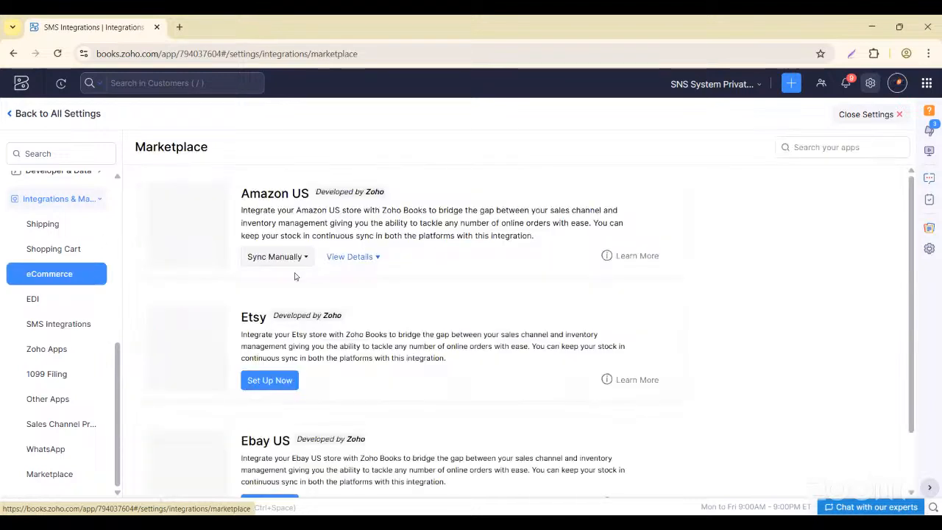
{"action": "scroll", "coordinate": [294, 390], "scroll_direction": "down", "scroll_amount": 3}
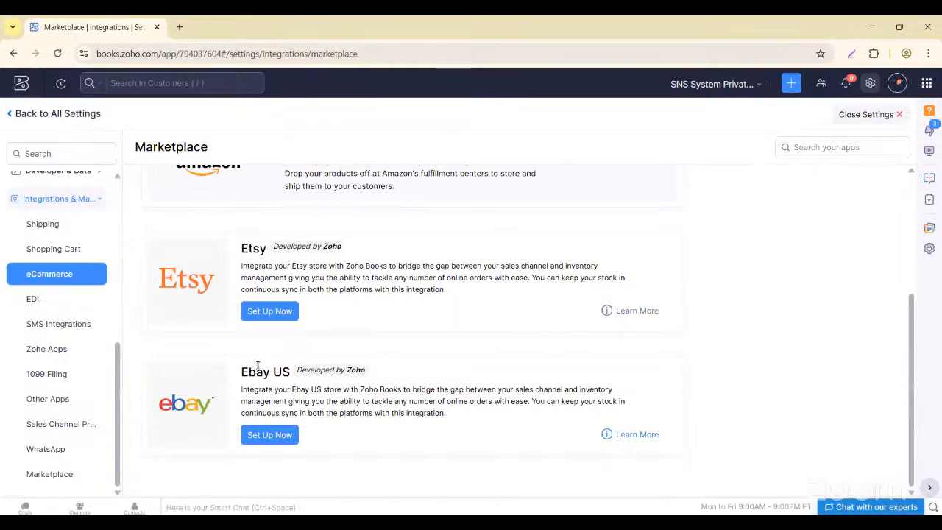
{"action": "scroll", "coordinate": [257, 382], "scroll_direction": "up", "scroll_amount": 1}
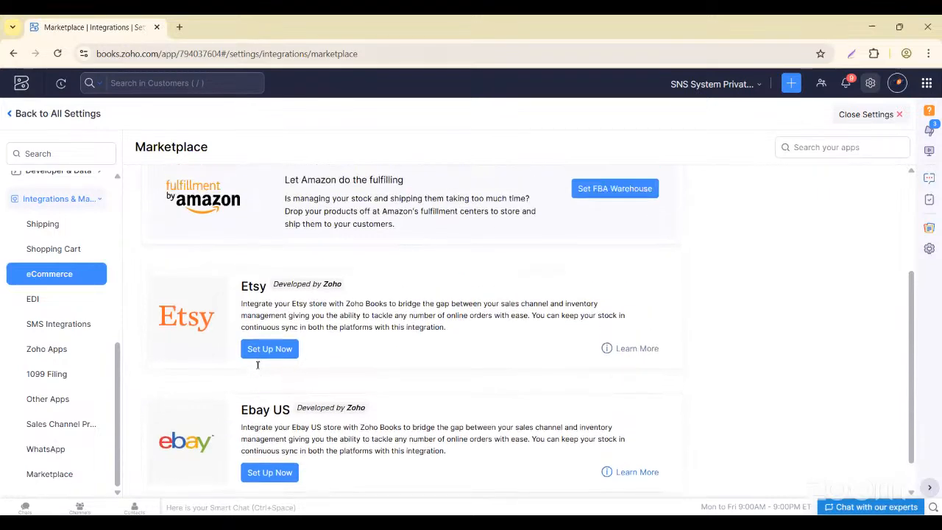
{"action": "left_click", "coordinate": [42, 224]}
{"action": "scroll", "coordinate": [323, 330], "scroll_direction": "down", "scroll_amount": 1}
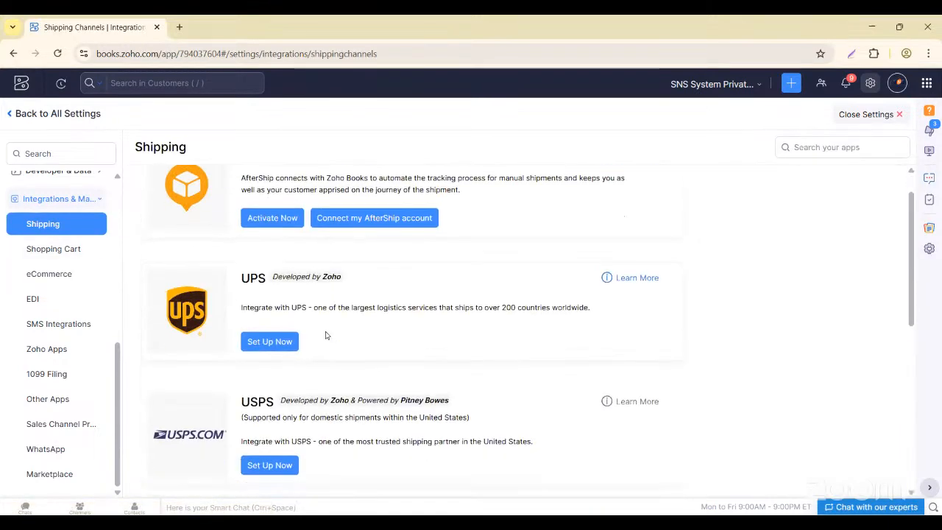
{"action": "scroll", "coordinate": [242, 217], "scroll_direction": "up", "scroll_amount": 1}
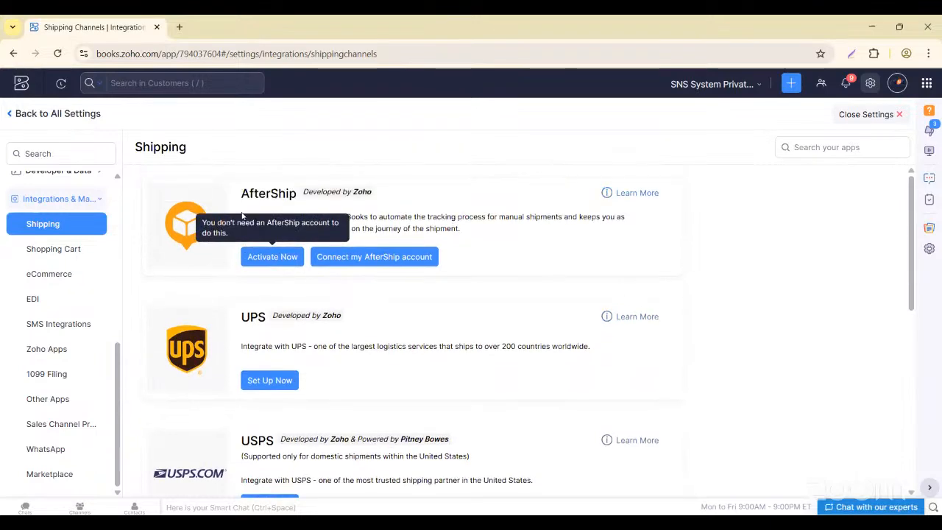
{"action": "scroll", "coordinate": [260, 270], "scroll_direction": "down", "scroll_amount": 1}
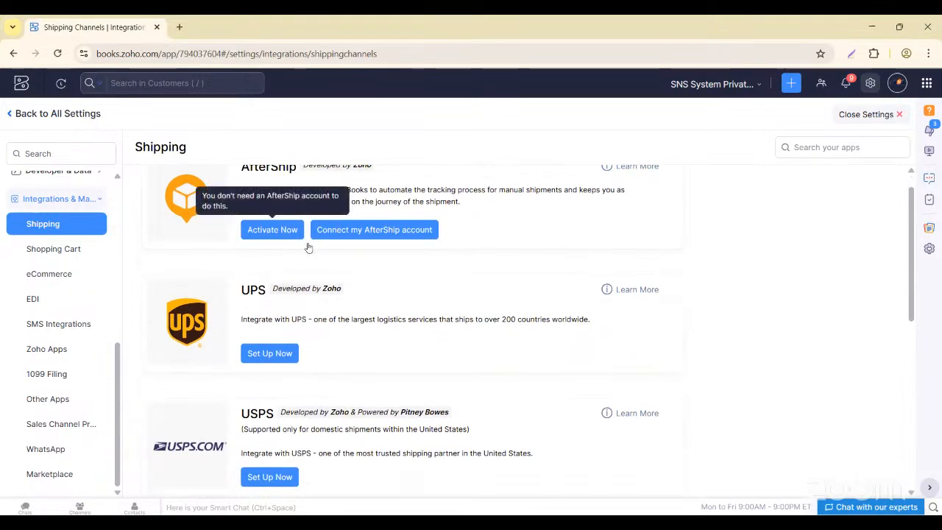
{"action": "scroll", "coordinate": [310, 313], "scroll_direction": "down", "scroll_amount": 3}
{"action": "scroll", "coordinate": [349, 401], "scroll_direction": "down", "scroll_amount": 3}
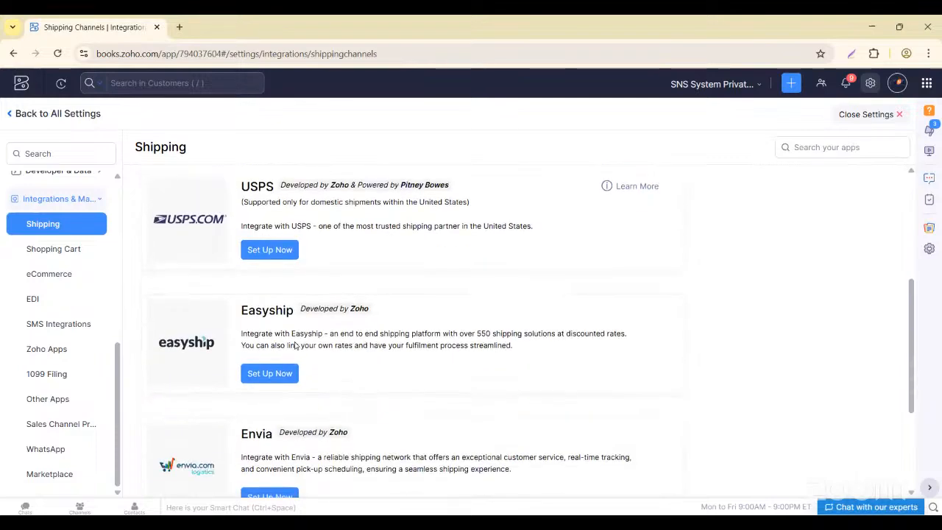
{"action": "scroll", "coordinate": [309, 390], "scroll_direction": "down", "scroll_amount": 4}
{"action": "scroll", "coordinate": [343, 368], "scroll_direction": "down", "scroll_amount": 1}
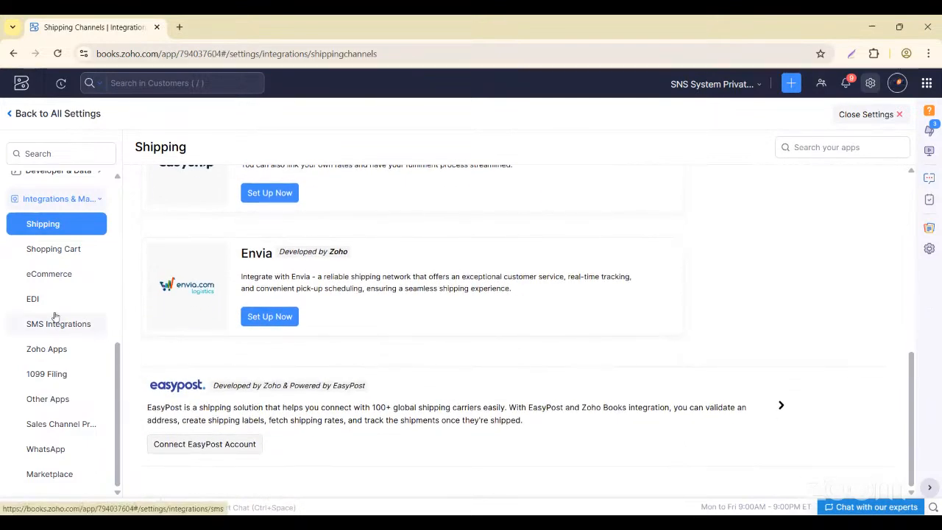
- Scroll the Shopping Cart integrations offering Shopify, BigCommerce and WooCommerce
{"action": "left_click", "coordinate": [66, 249]}
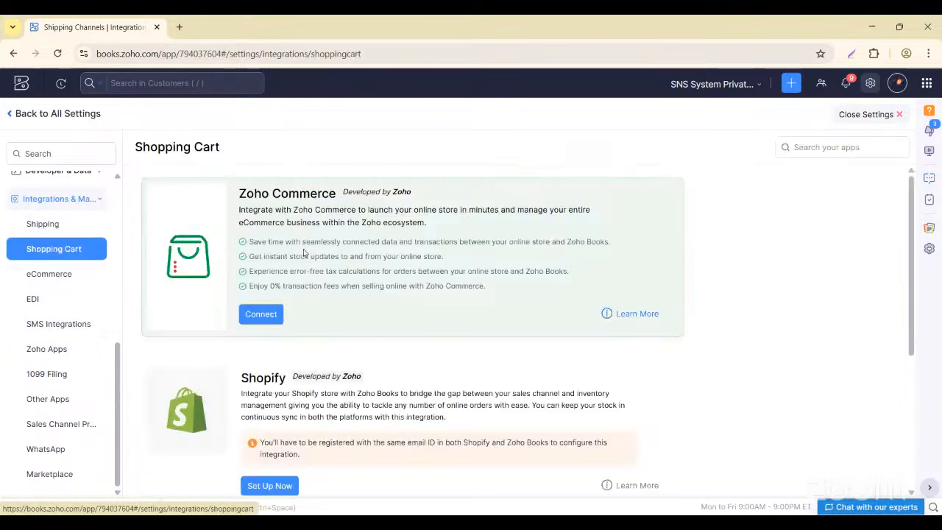
{"action": "scroll", "coordinate": [329, 354], "scroll_direction": "down", "scroll_amount": 1}
{"action": "scroll", "coordinate": [329, 354], "scroll_direction": "down", "scroll_amount": 3}
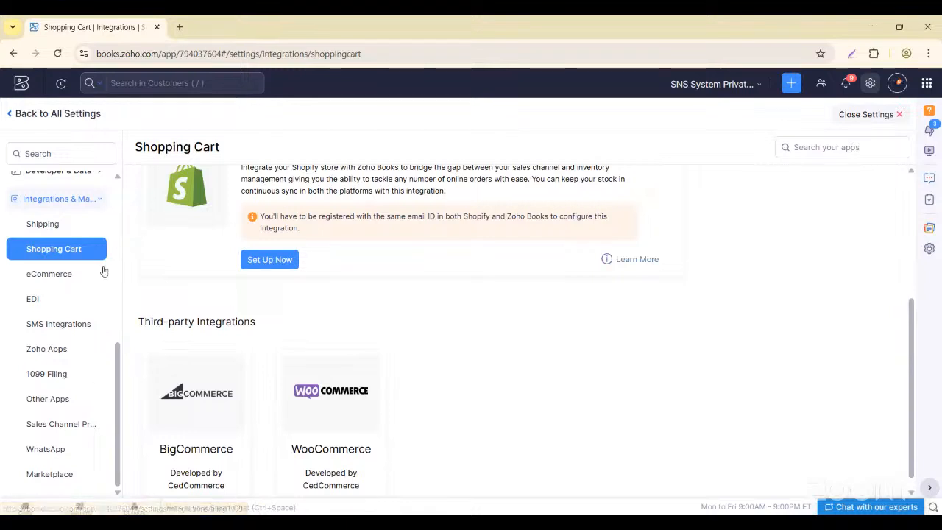
- Launch Zoho Inventory in a new tab from the Zoho Apps integrations list
{"action": "left_click", "coordinate": [52, 350]}
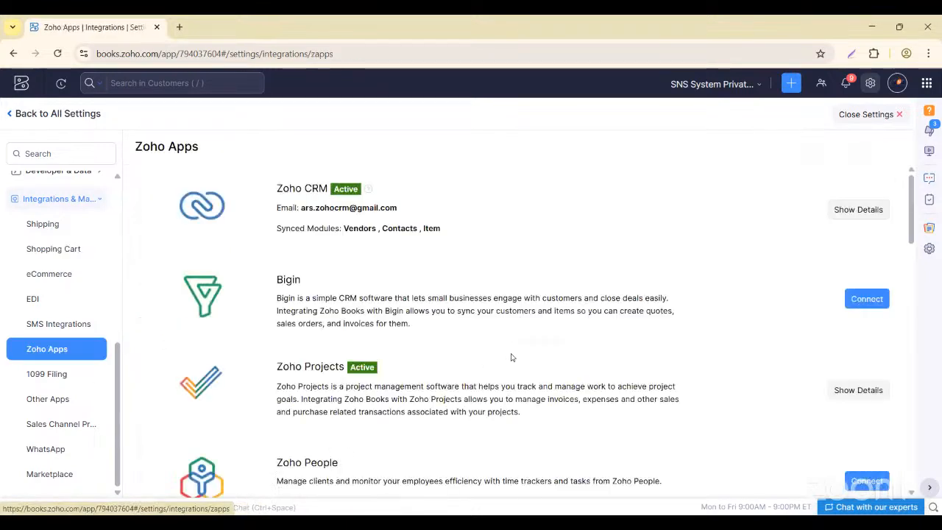
{"action": "scroll", "coordinate": [439, 417], "scroll_direction": "down", "scroll_amount": 2}
{"action": "scroll", "coordinate": [439, 418], "scroll_direction": "down", "scroll_amount": 4}
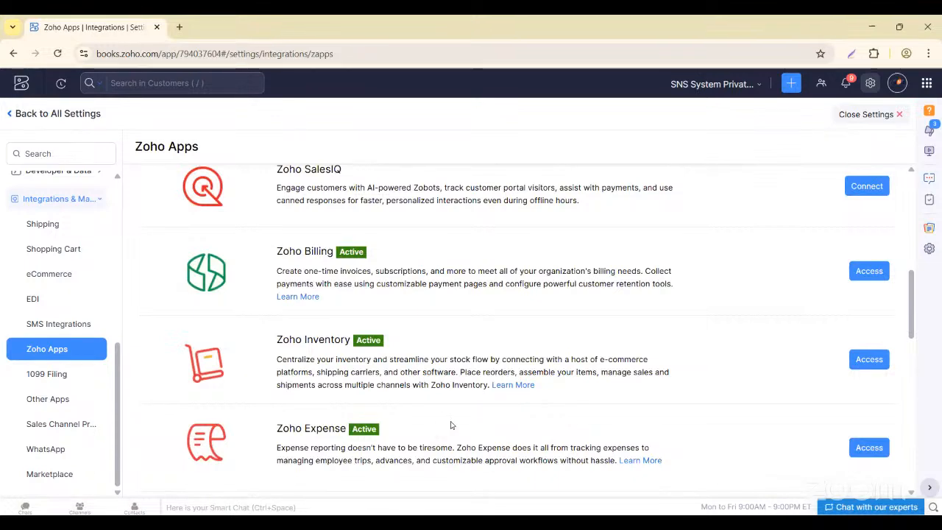
{"action": "left_click", "coordinate": [869, 359]}
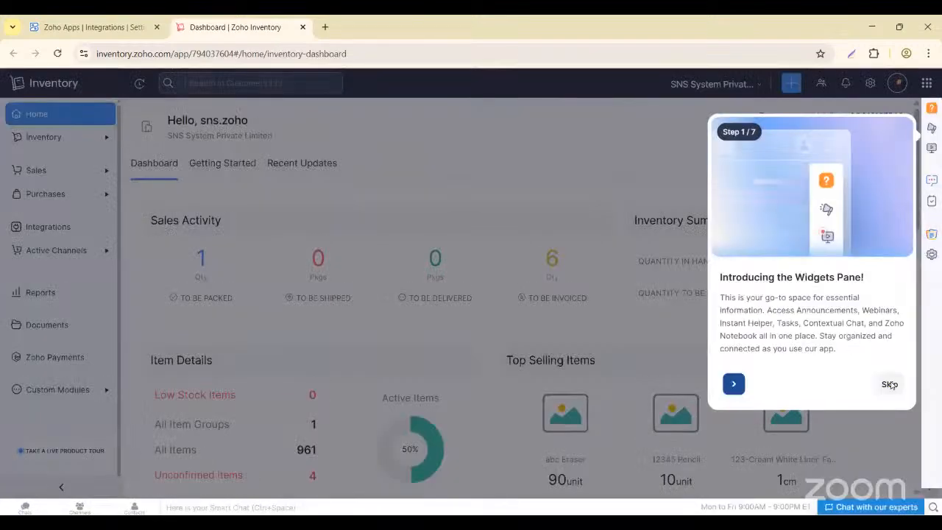
- Close the Widgets Pane introduction and scroll through the Inventory dashboard
{"action": "left_click", "coordinate": [891, 386]}
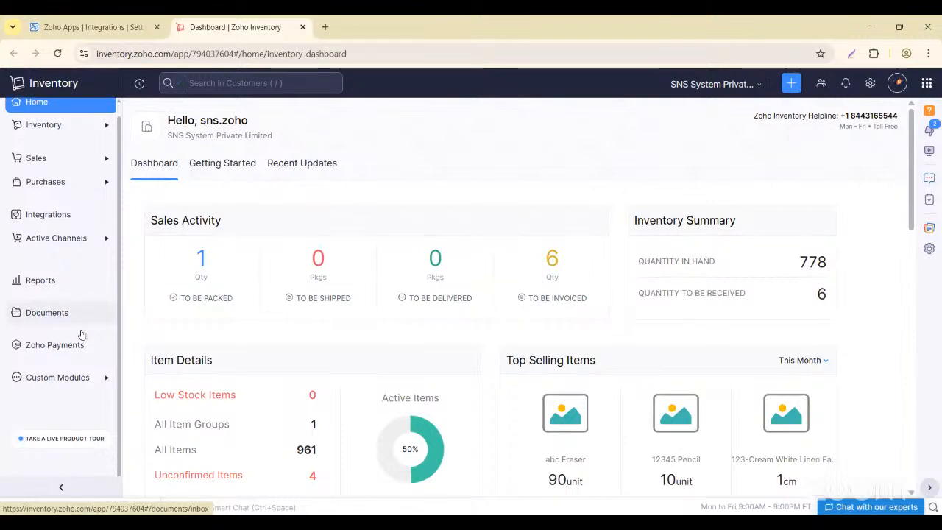
{"action": "scroll", "coordinate": [274, 287], "scroll_direction": "down", "scroll_amount": 3}
{"action": "scroll", "coordinate": [274, 287], "scroll_direction": "down", "scroll_amount": 5}
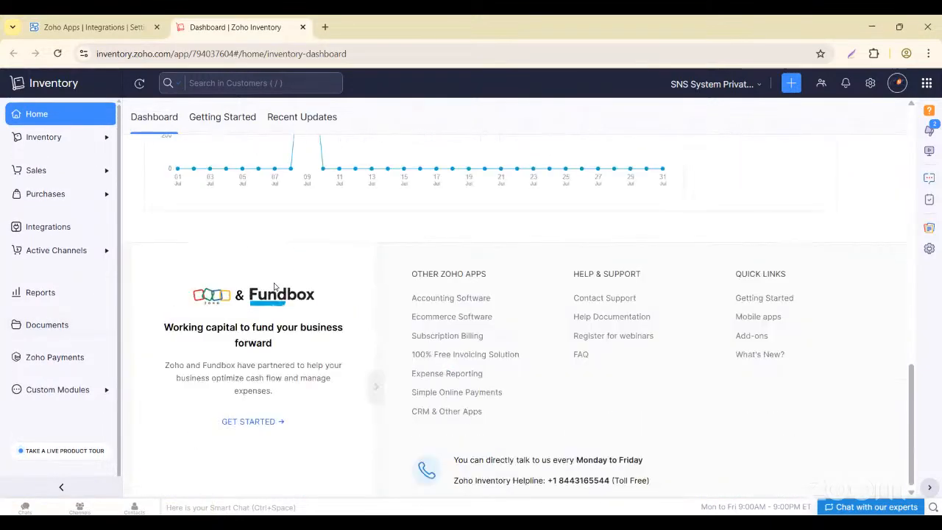
{"action": "scroll", "coordinate": [273, 287], "scroll_direction": "up", "scroll_amount": 10}
- Connect Zoho People to Books, keeping Manual time logs and Overwrite duplication preferences
{"action": "left_click", "coordinate": [122, 20]}
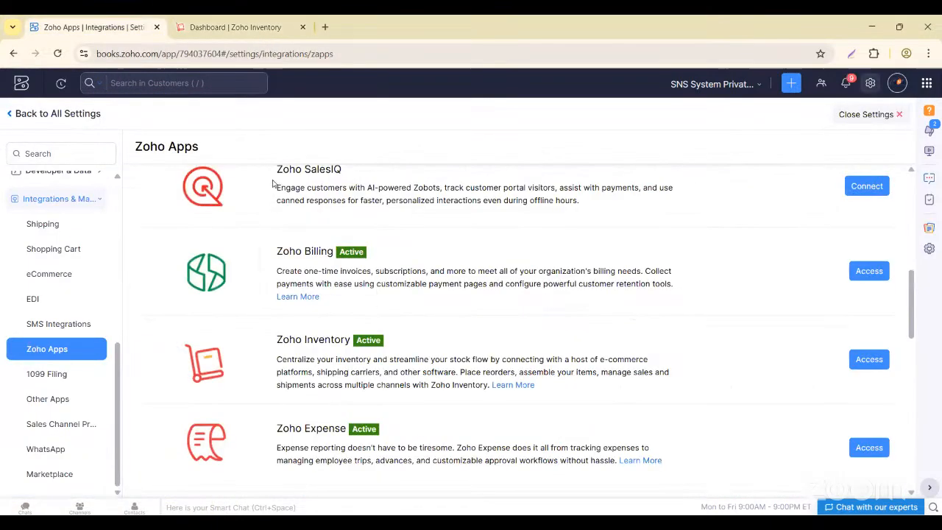
{"action": "scroll", "coordinate": [398, 372], "scroll_direction": "up", "scroll_amount": 2}
{"action": "scroll", "coordinate": [398, 372], "scroll_direction": "down", "scroll_amount": 7}
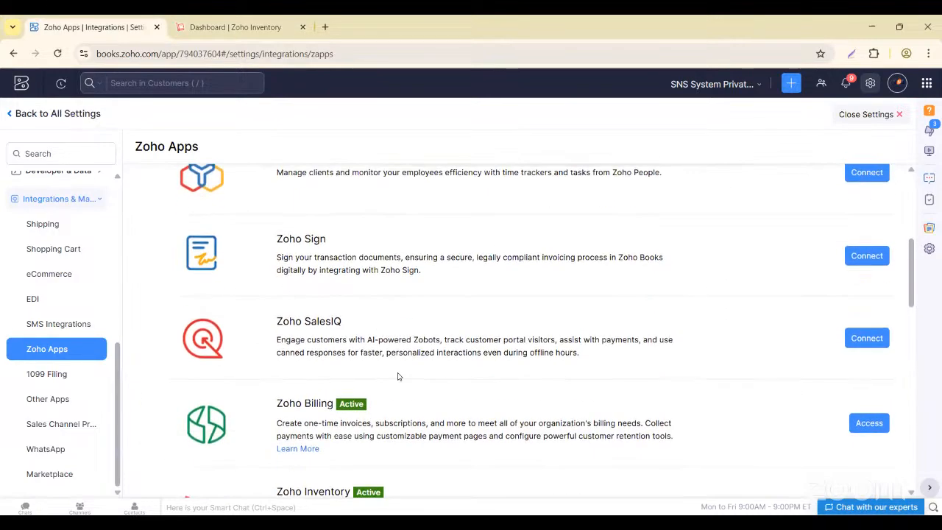
{"action": "scroll", "coordinate": [398, 374], "scroll_direction": "down", "scroll_amount": 4}
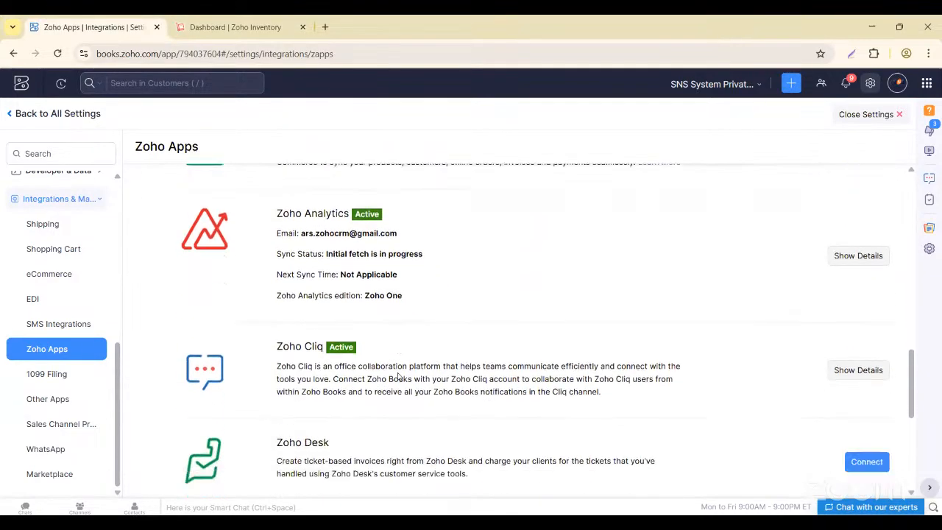
{"action": "scroll", "coordinate": [398, 374], "scroll_direction": "down", "scroll_amount": 2}
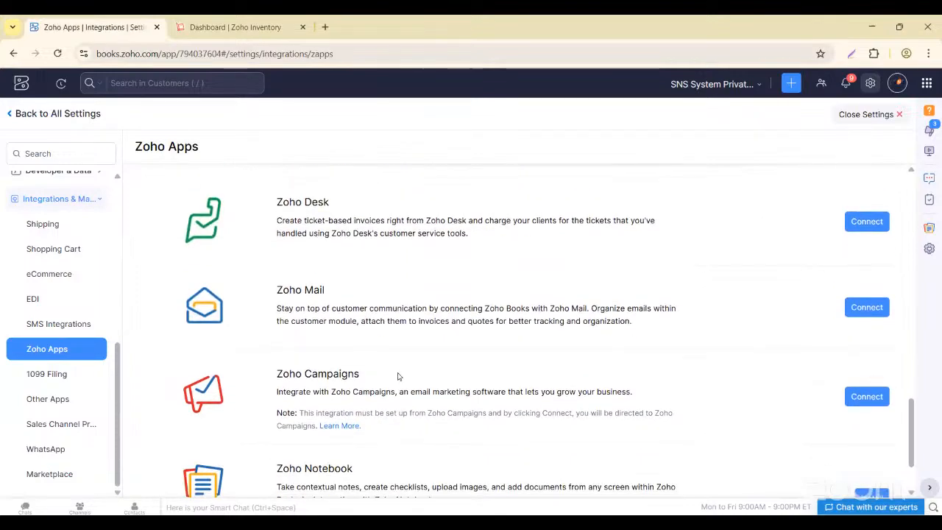
{"action": "scroll", "coordinate": [398, 375], "scroll_direction": "up", "scroll_amount": 5}
{"action": "scroll", "coordinate": [398, 376], "scroll_direction": "up", "scroll_amount": 7}
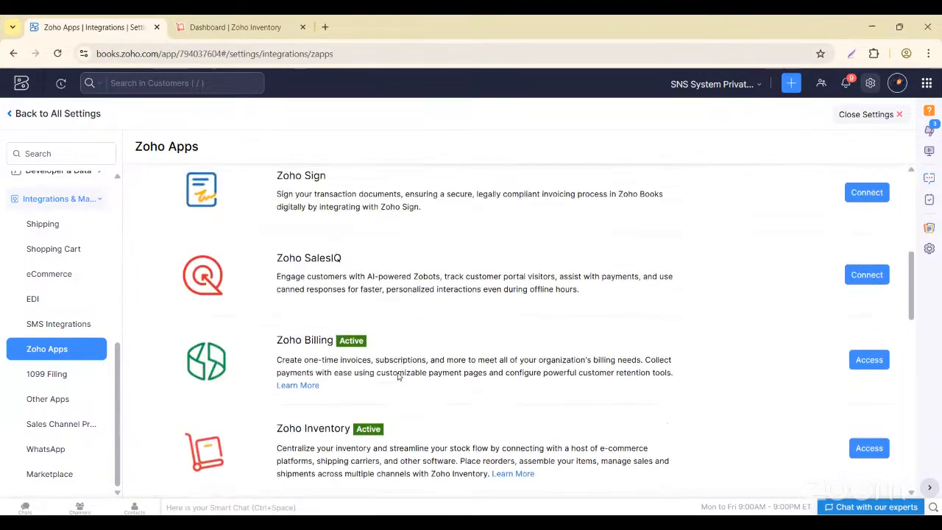
{"action": "scroll", "coordinate": [398, 376], "scroll_direction": "up", "scroll_amount": 2}
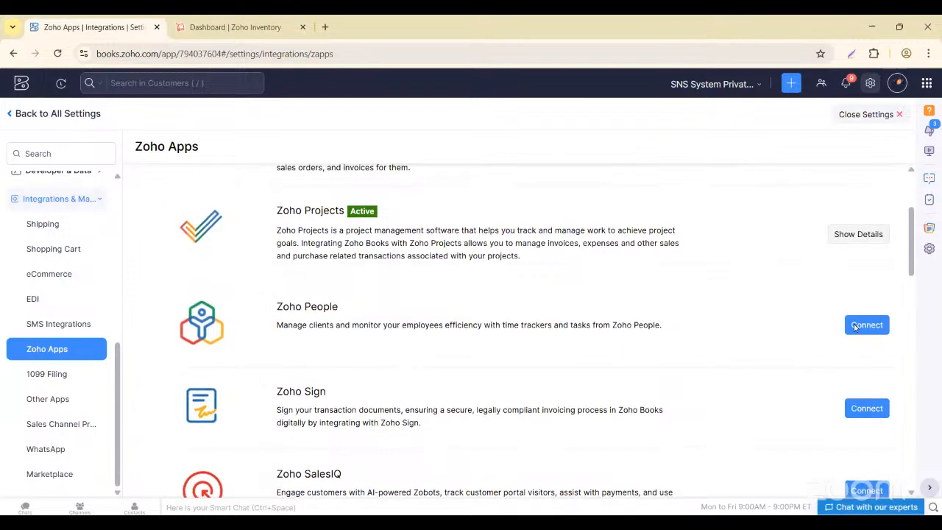
{"action": "left_click", "coordinate": [854, 326]}
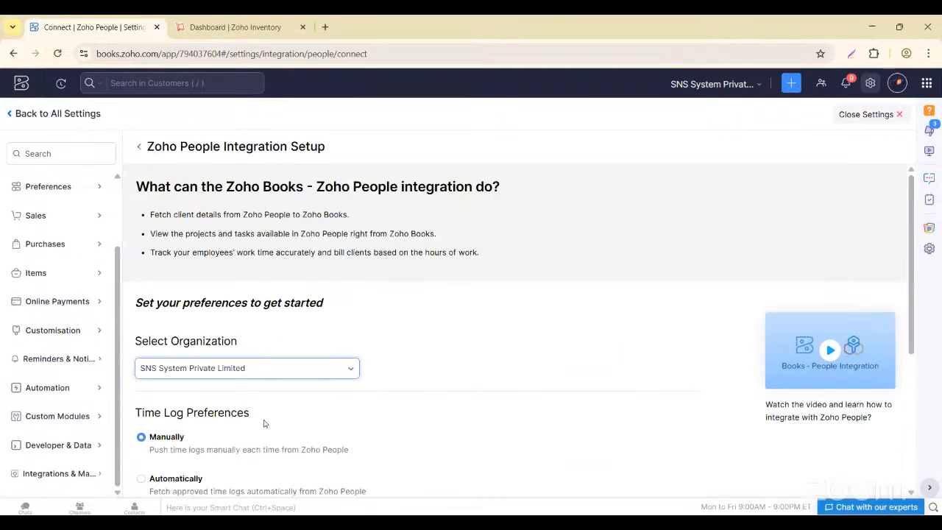
{"action": "scroll", "coordinate": [263, 420], "scroll_direction": "down", "scroll_amount": 3}
{"action": "left_click", "coordinate": [156, 445]}
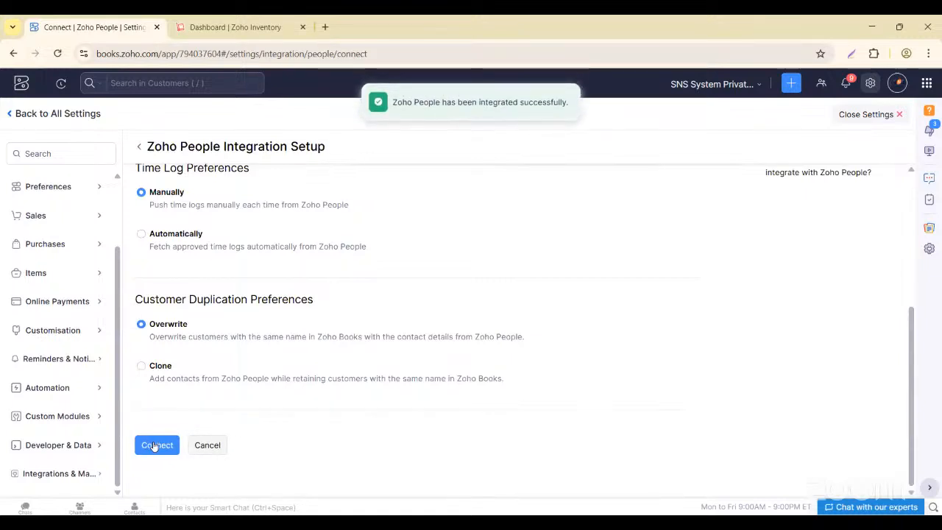
{"action": "scroll", "coordinate": [242, 313], "scroll_direction": "down", "scroll_amount": 1}
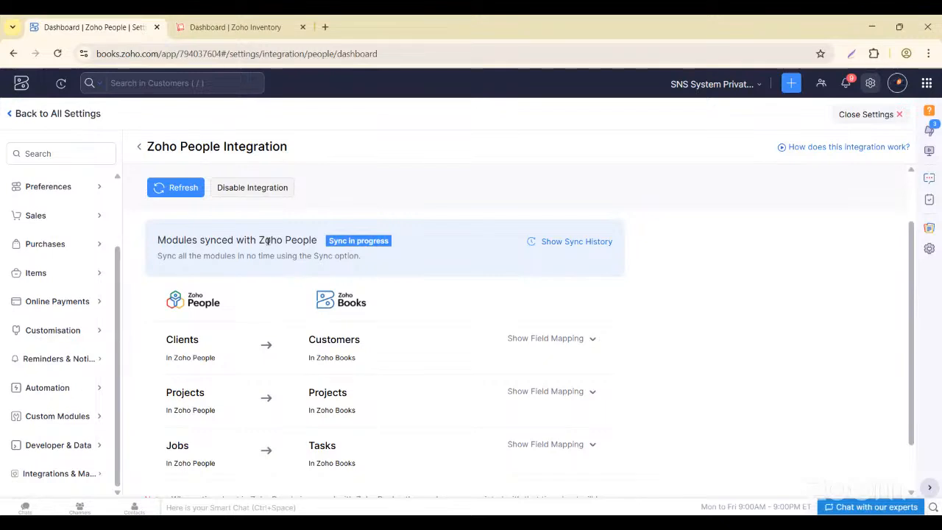
- Refresh the Zoho People sync until it shows Active, last synced 26 Jul 2025 10:59
{"action": "scroll", "coordinate": [359, 257], "scroll_direction": "up", "scroll_amount": 1}
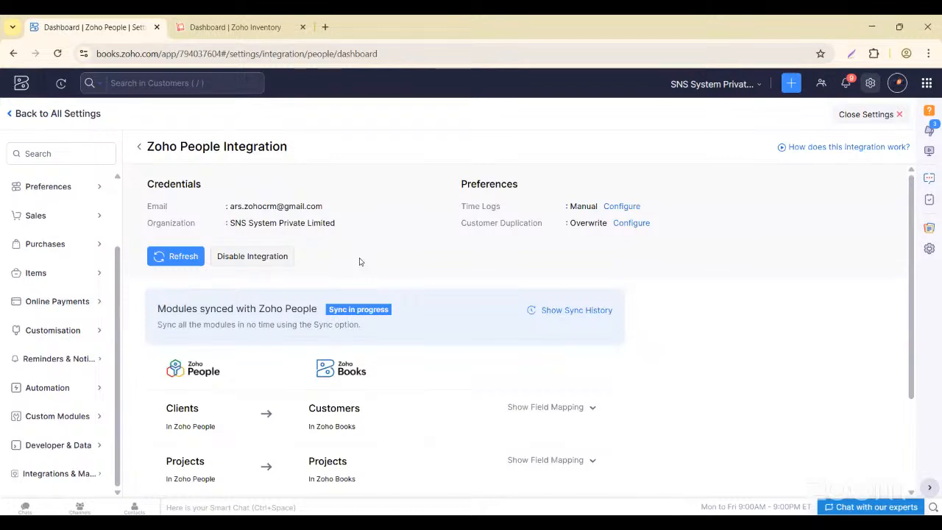
{"action": "left_click", "coordinate": [181, 258]}
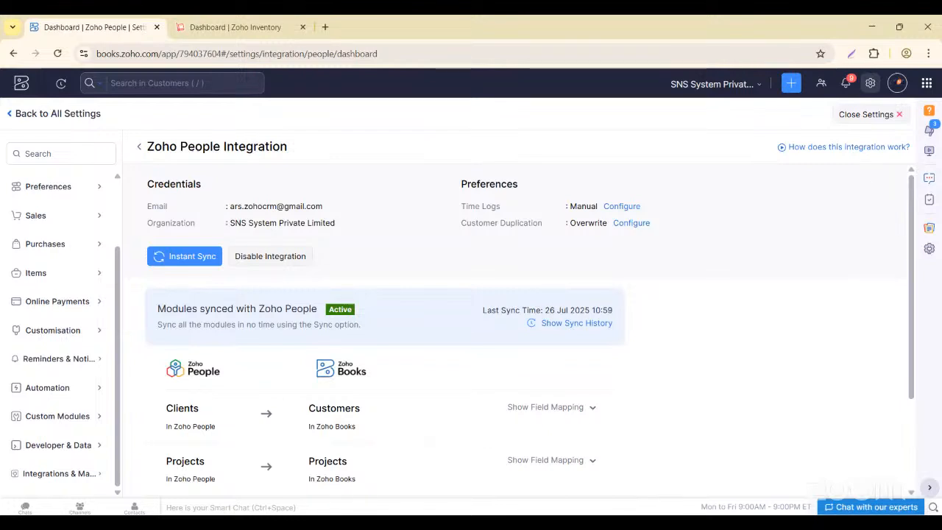
- Open Settings > Taxes and look through Tax Exemptions, Tax Authorities and Tax Settings
{"action": "left_click", "coordinate": [899, 115]}
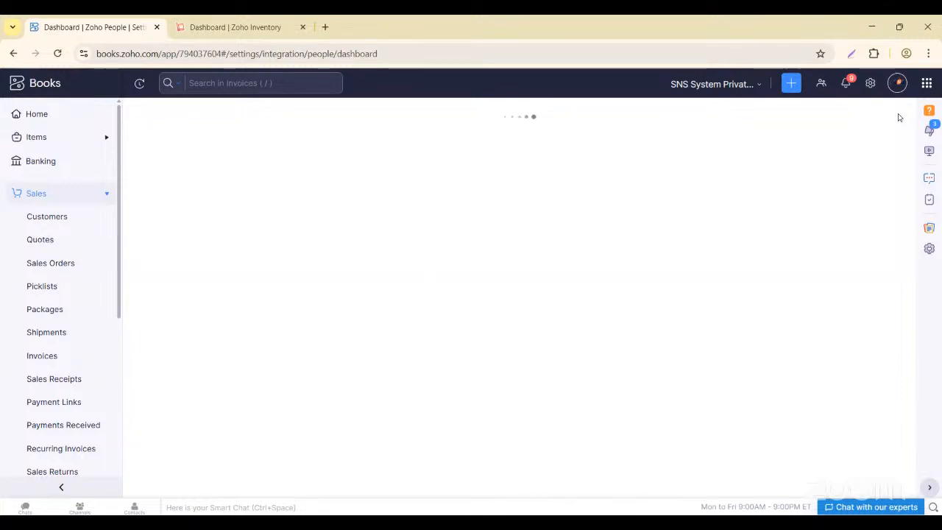
{"action": "left_click", "coordinate": [869, 84]}
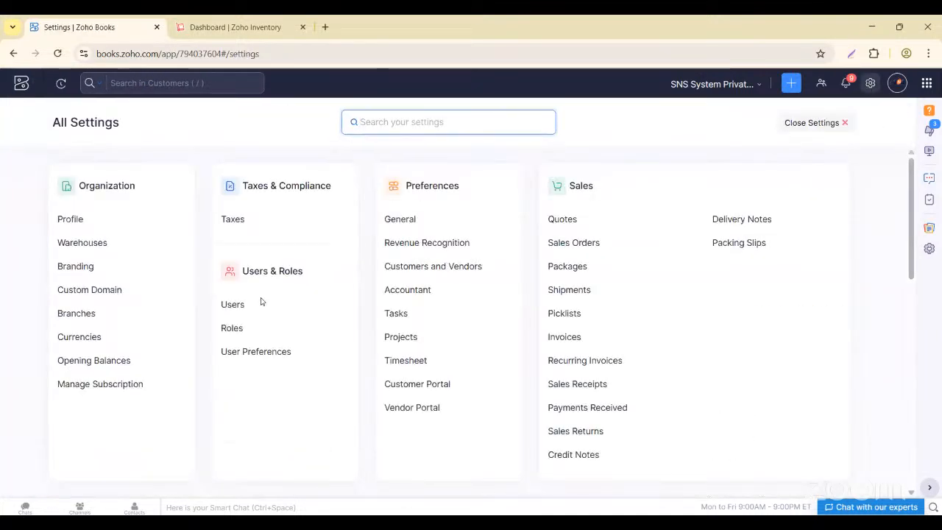
{"action": "left_click", "coordinate": [231, 220]}
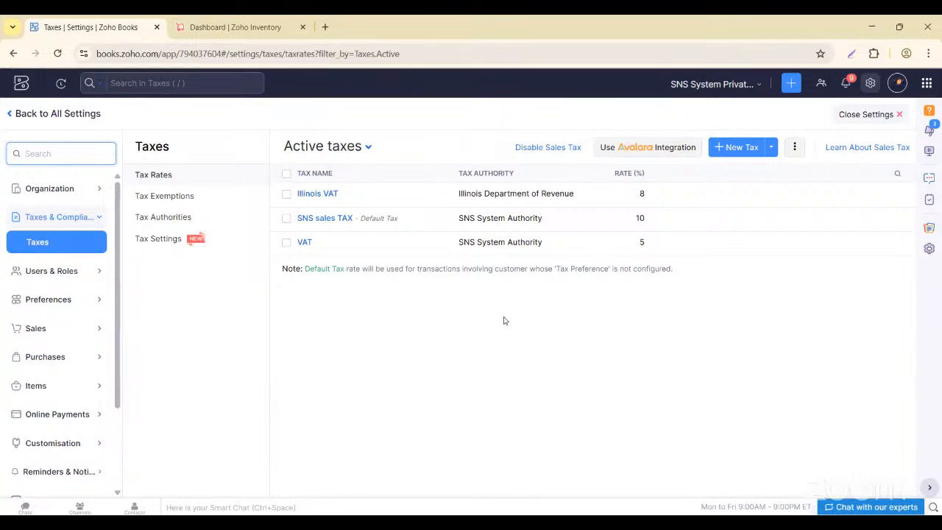
{"action": "left_click", "coordinate": [189, 195]}
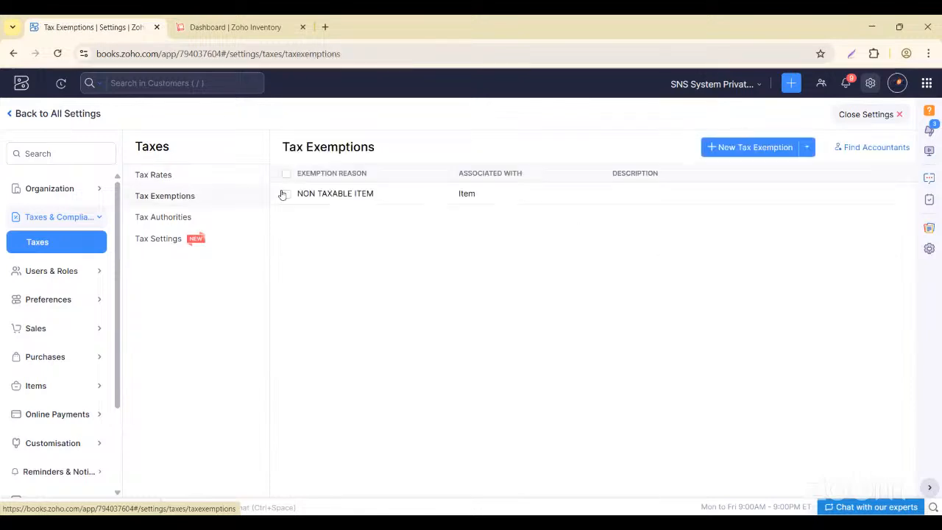
{"action": "left_click", "coordinate": [149, 218]}
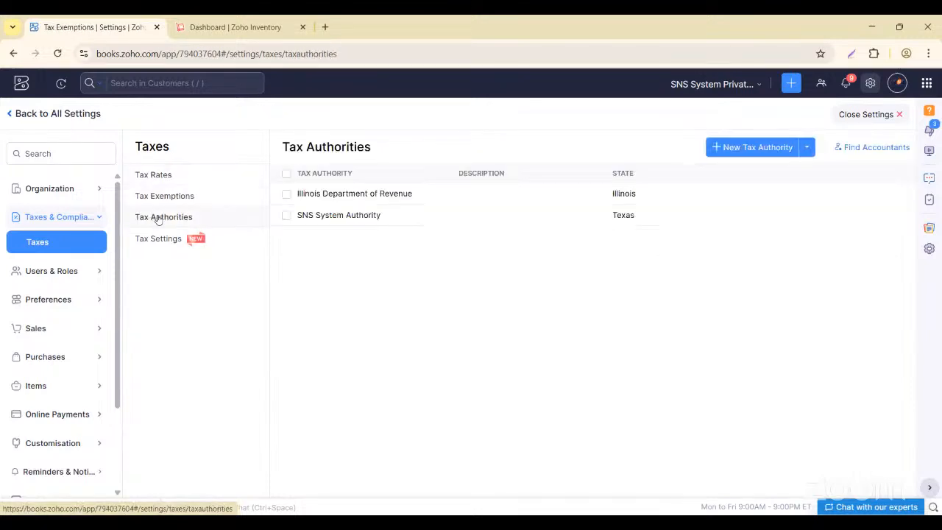
{"action": "left_click", "coordinate": [152, 239]}
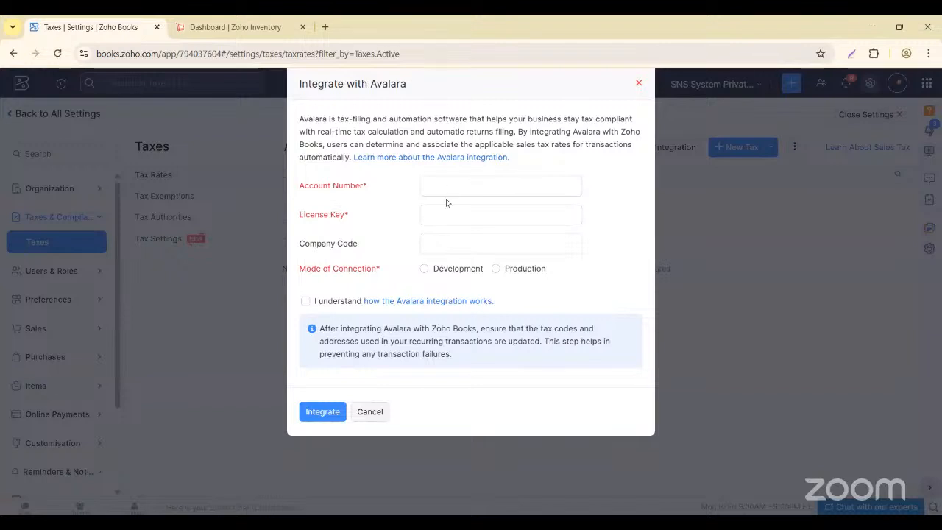
- Dismiss Avalara and re-save the Illinois Department of Revenue authority with State Illinois
{"action": "left_click", "coordinate": [641, 84]}
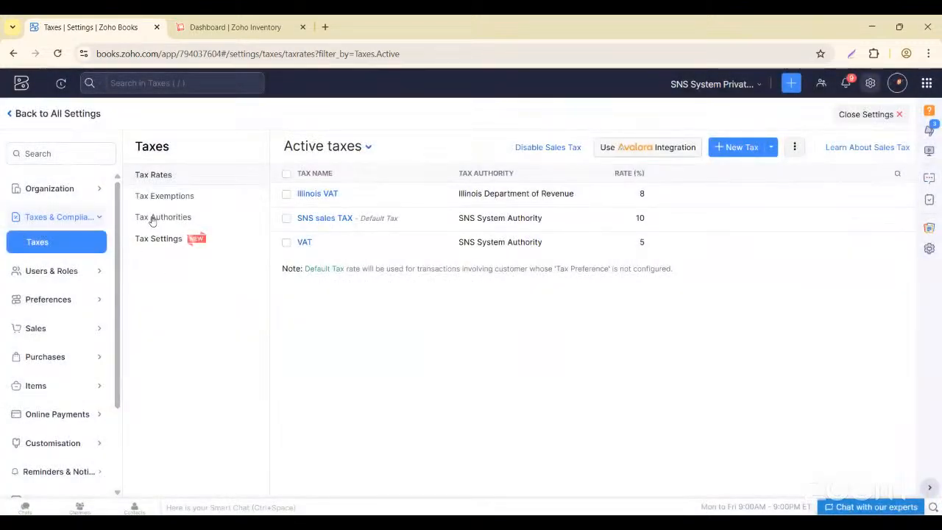
{"action": "left_click", "coordinate": [166, 219]}
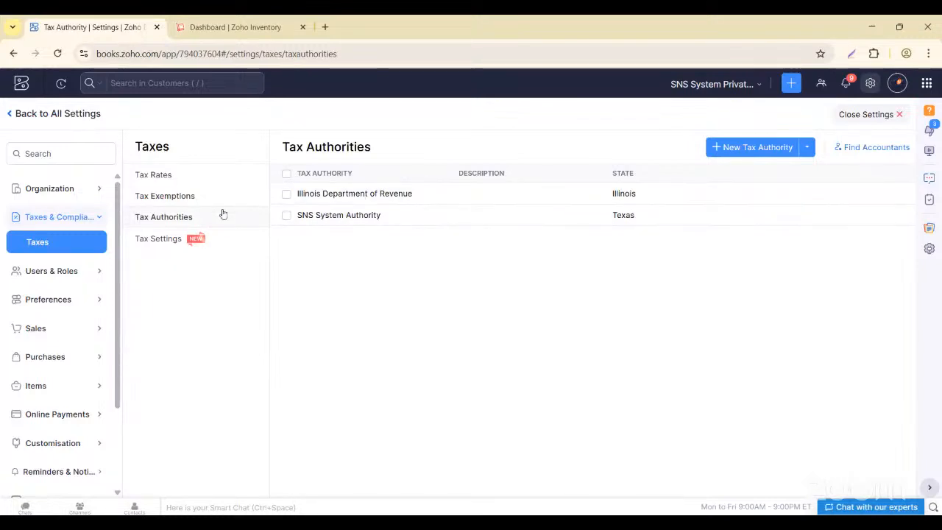
{"action": "left_click", "coordinate": [365, 195]}
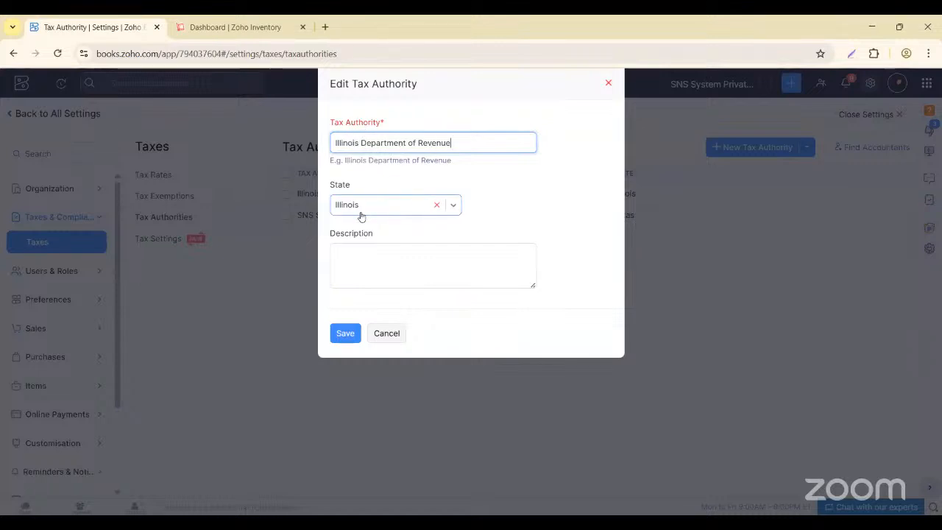
{"action": "left_click", "coordinate": [350, 334]}
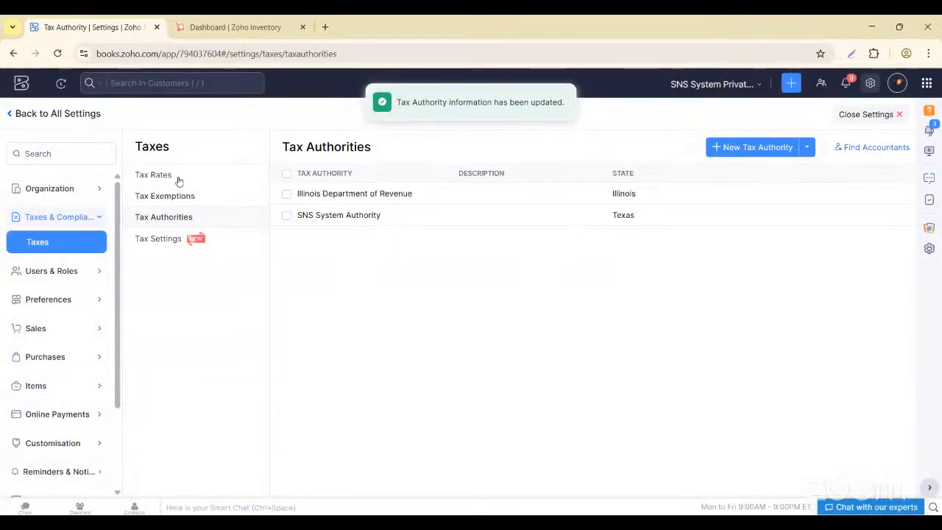
{"action": "left_click", "coordinate": [179, 180]}
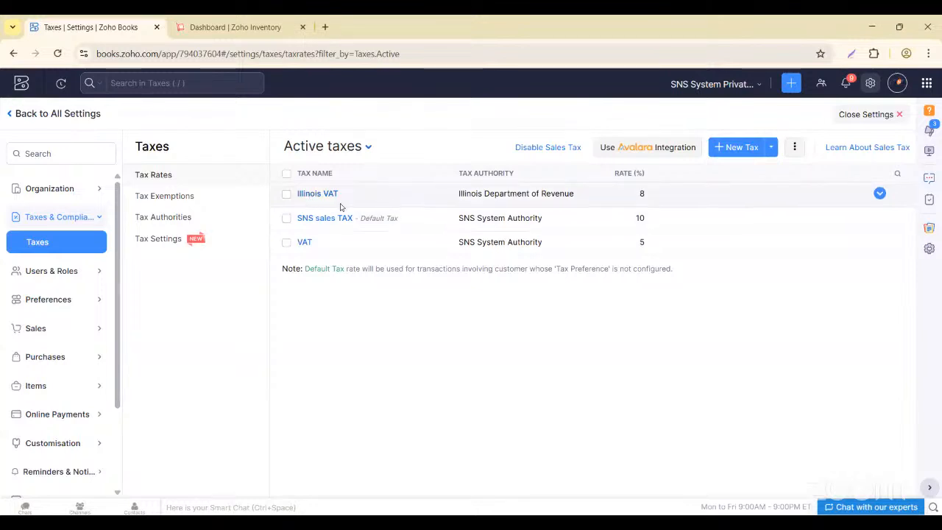
- Rename Illinois VAT to Illinois Sales Tax at 8%, applying it to draft sales orders, and save
{"action": "left_click", "coordinate": [326, 198]}
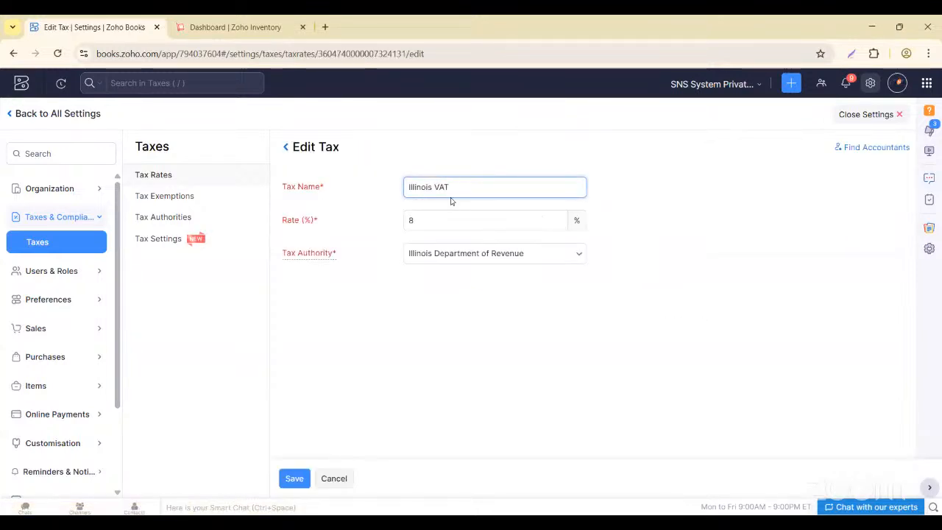
{"action": "key", "text": "BackSpace"}
{"action": "key", "text": "BackSpace"}
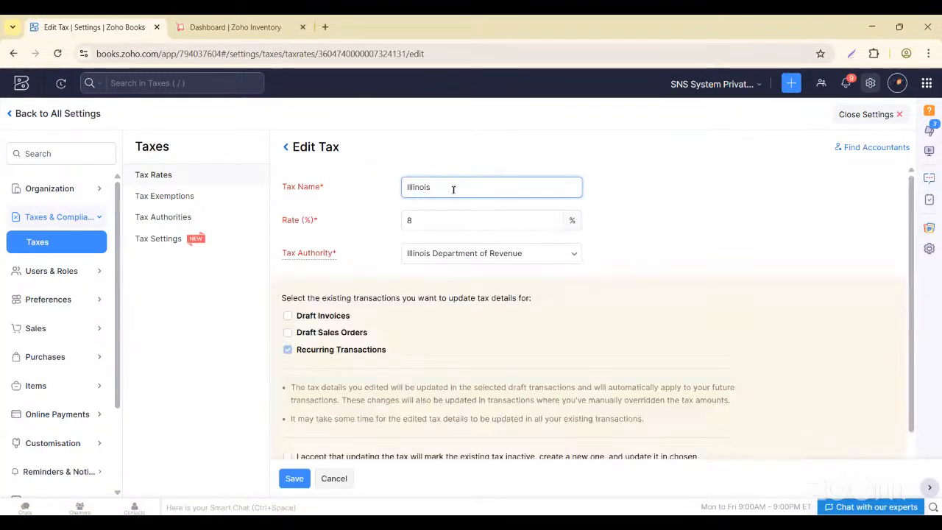
{"action": "type", "text": "S"}
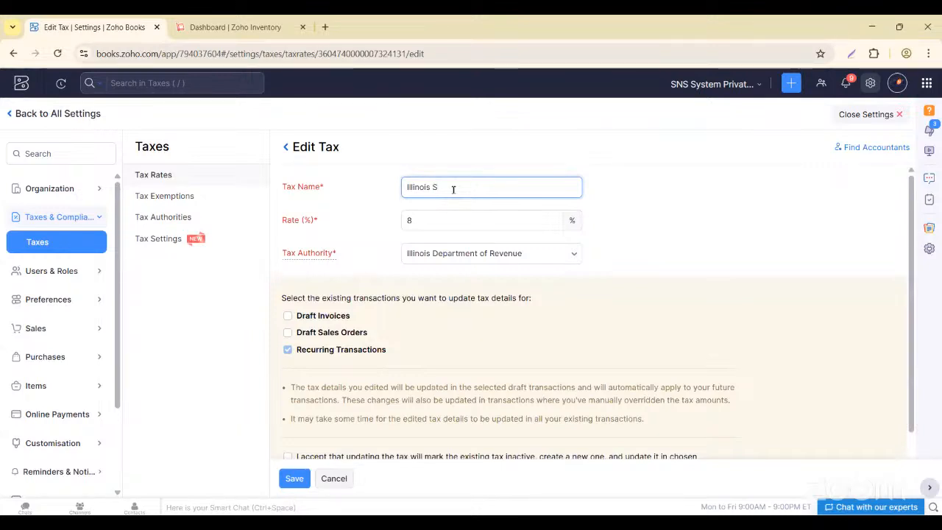
{"action": "type", "text": "ales Tax"}
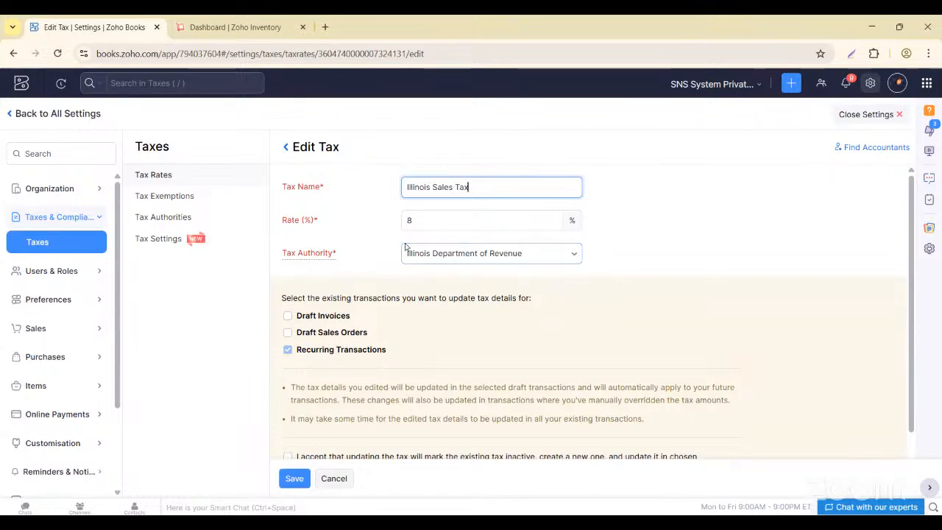
{"action": "scroll", "coordinate": [391, 326], "scroll_direction": "down", "scroll_amount": 1}
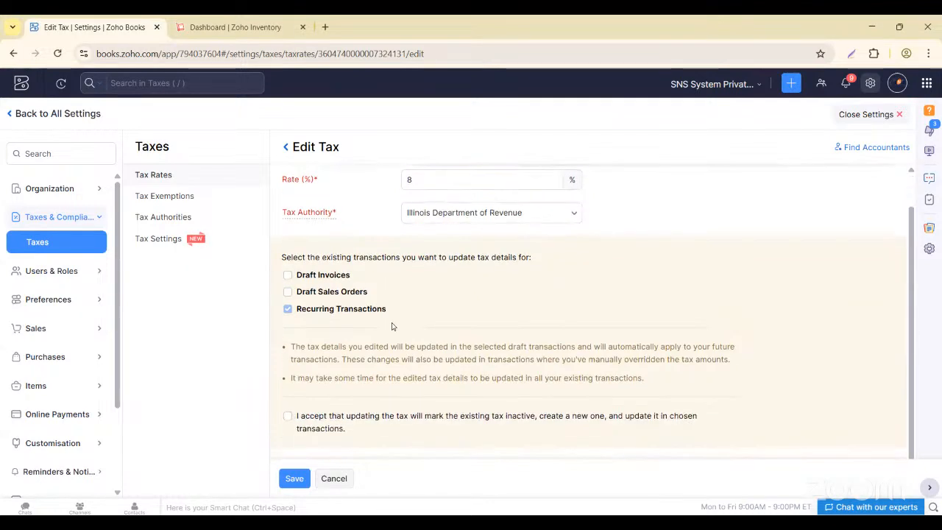
{"action": "left_click", "coordinate": [287, 292]}
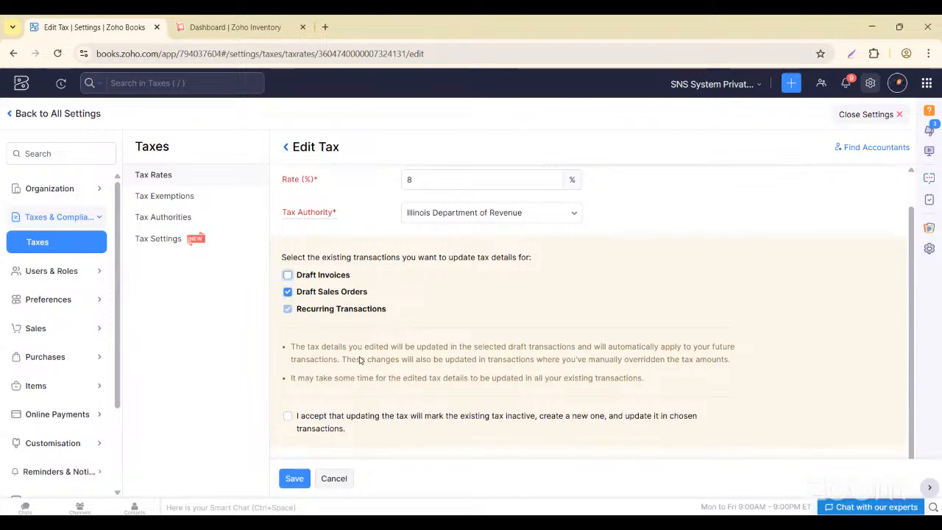
{"action": "scroll", "coordinate": [294, 368], "scroll_direction": "down", "scroll_amount": 1}
{"action": "left_click", "coordinate": [287, 387]}
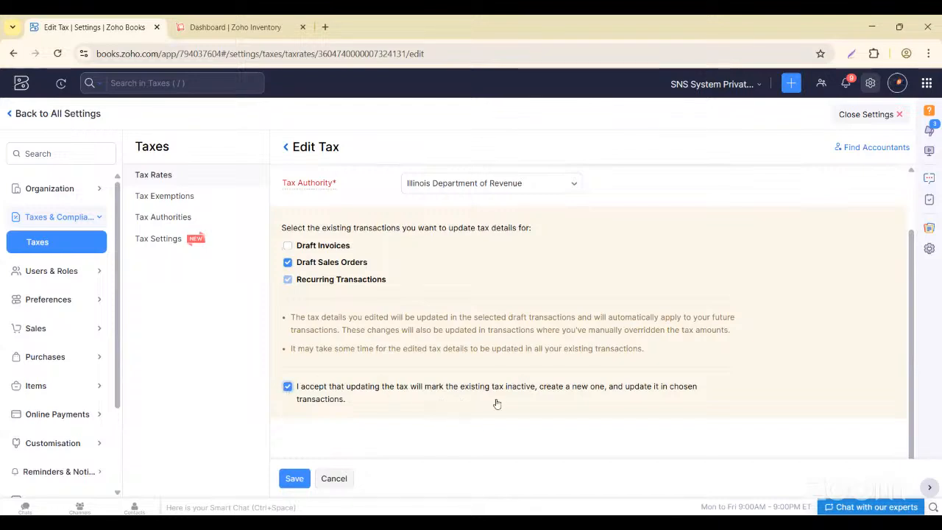
{"action": "left_click", "coordinate": [295, 479]}
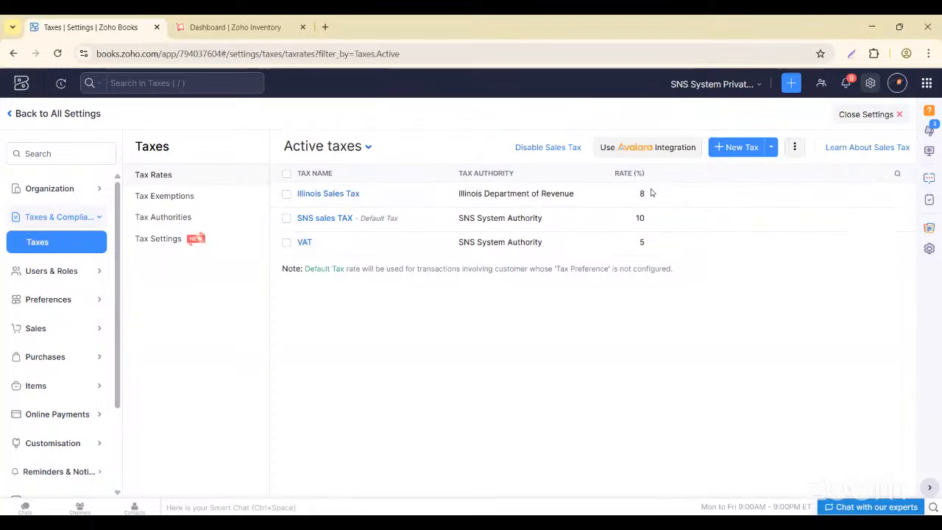
- Create a Non Billable Item tax exemption of type Item, described as Essential Items
{"action": "left_click", "coordinate": [169, 197]}
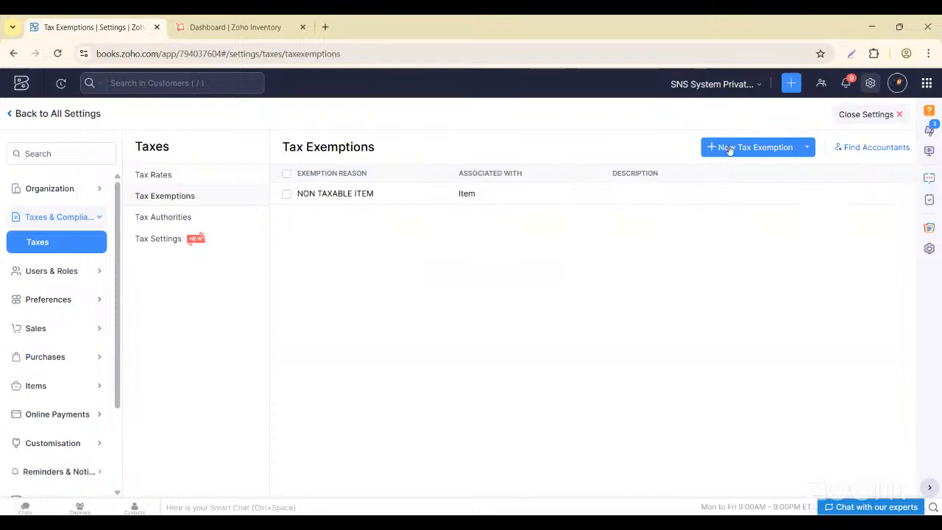
{"action": "left_click", "coordinate": [729, 146]}
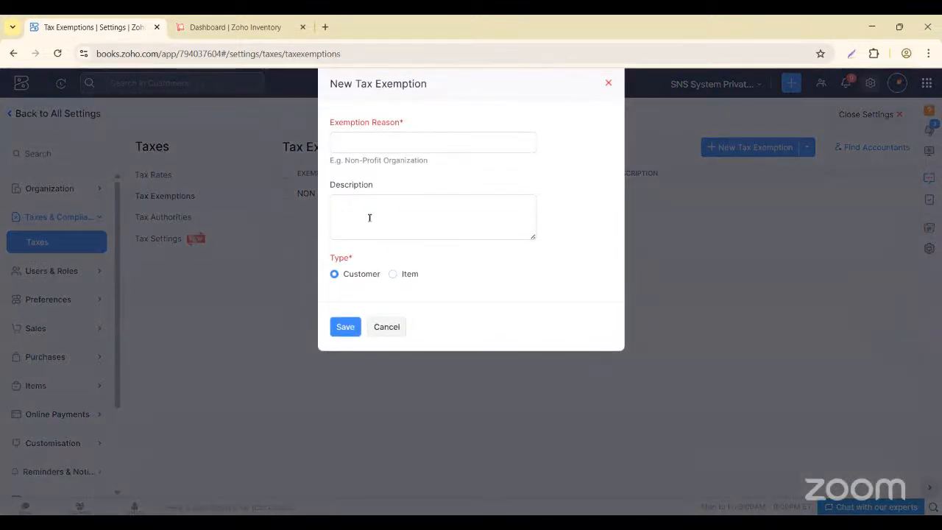
{"action": "left_click", "coordinate": [361, 140]}
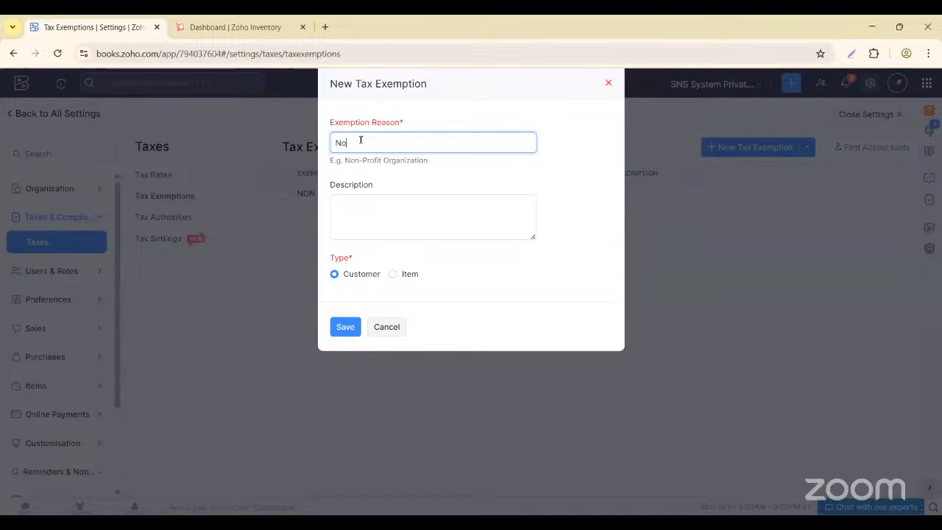
{"action": "type", "text": "Non Billable Item"}
{"action": "left_click", "coordinate": [392, 274]}
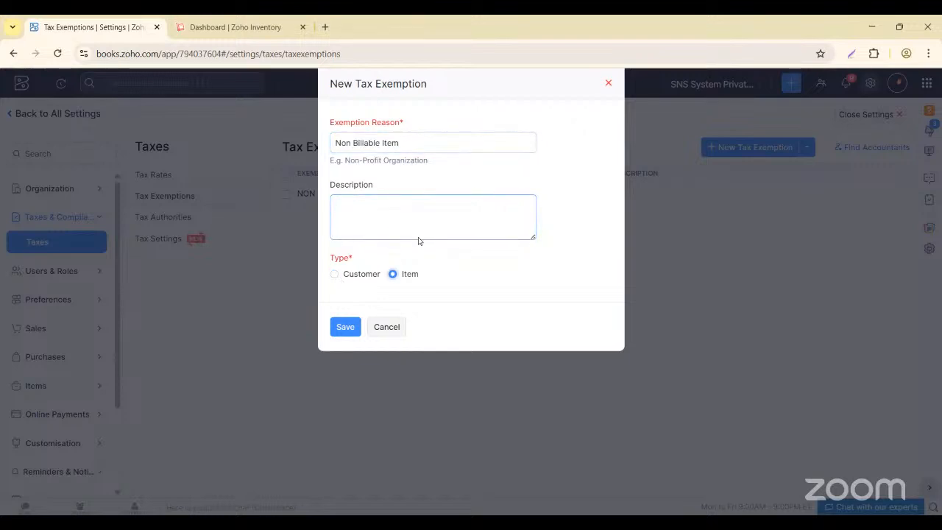
{"action": "left_click", "coordinate": [351, 204]}
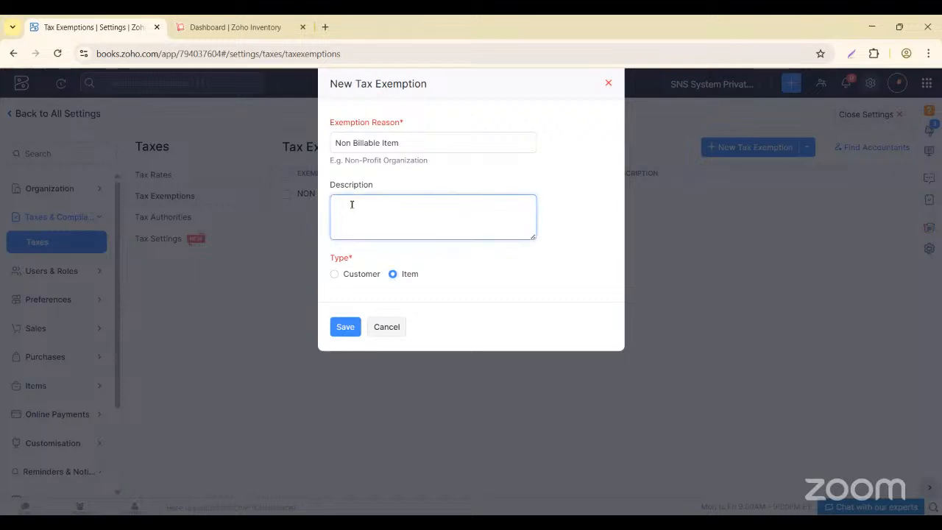
{"action": "type", "text": "Essential Items"}
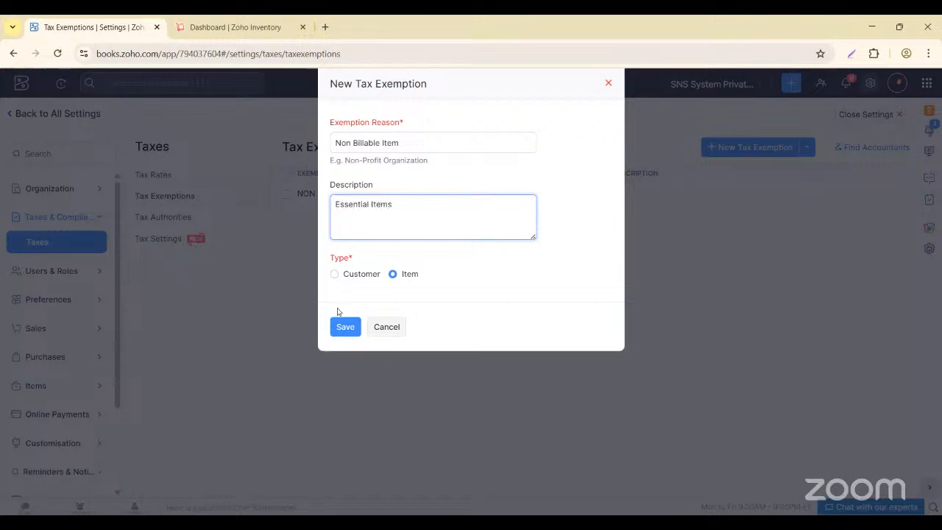
{"action": "left_click", "coordinate": [355, 328]}
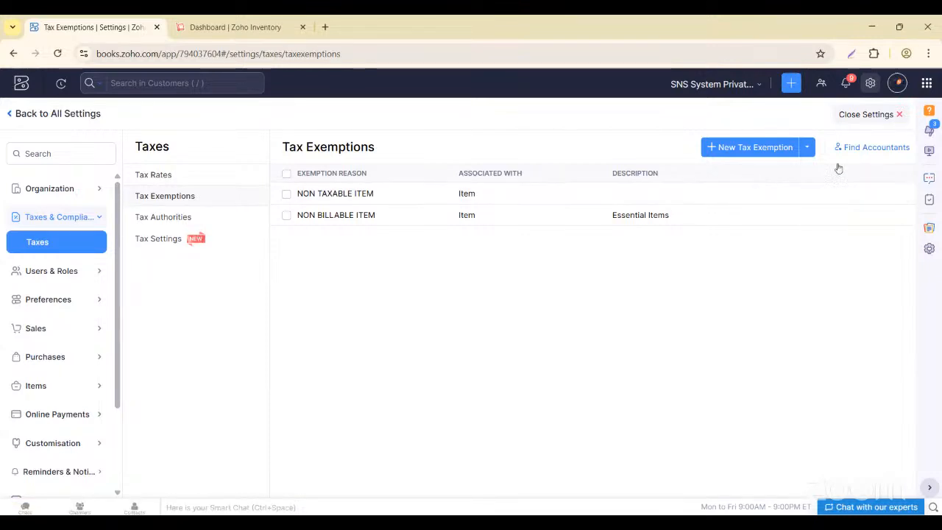
- Start a new invoice with a single 12345 Pencil line, removing the empty extra row
{"action": "left_click", "coordinate": [899, 115]}
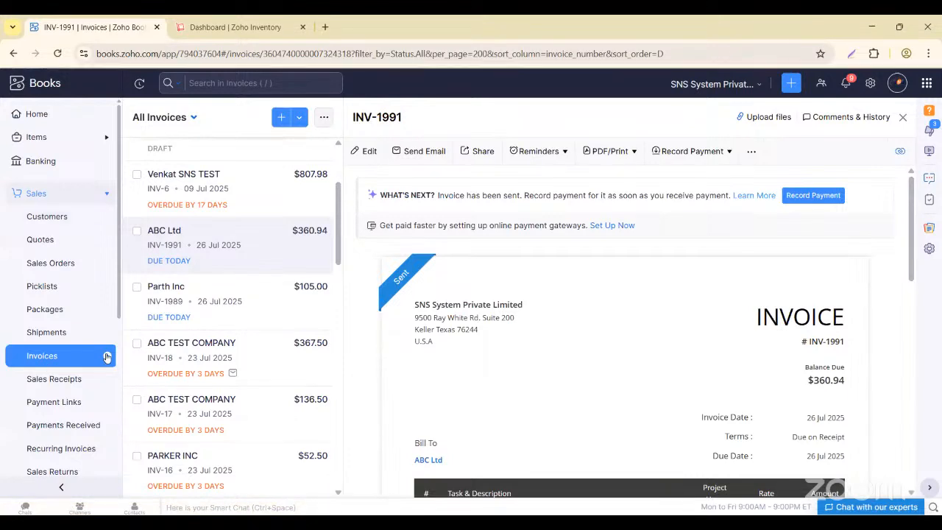
{"action": "left_click", "coordinate": [106, 357]}
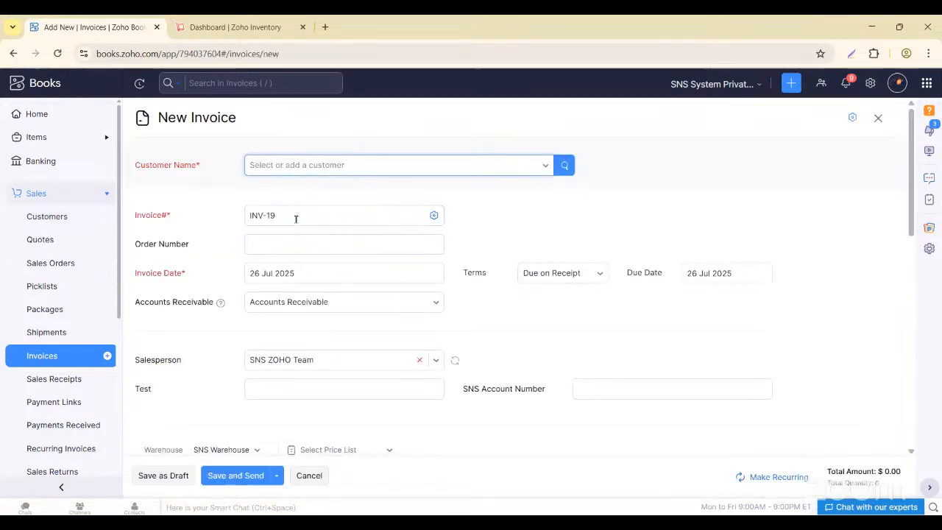
{"action": "scroll", "coordinate": [305, 309], "scroll_direction": "down", "scroll_amount": 2}
{"action": "left_click", "coordinate": [243, 365]}
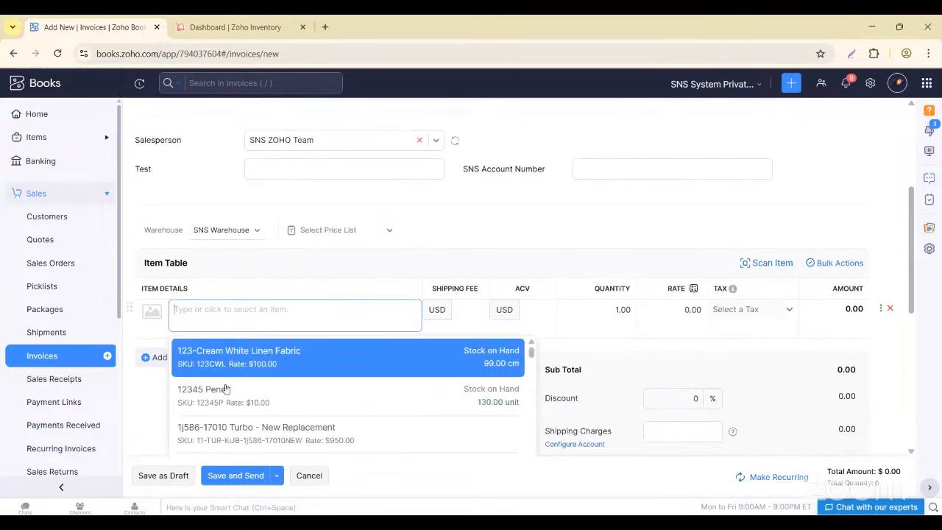
{"action": "left_click", "coordinate": [318, 390]}
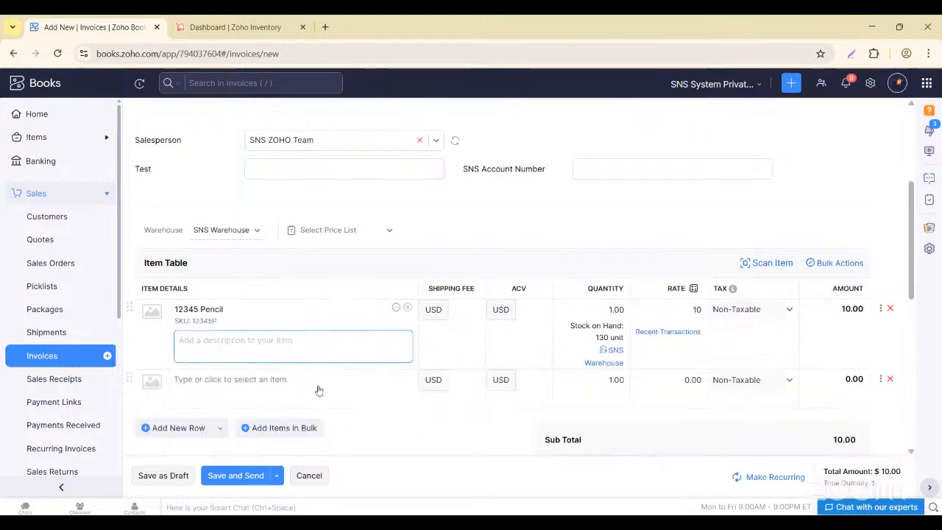
{"action": "left_click", "coordinate": [890, 379]}
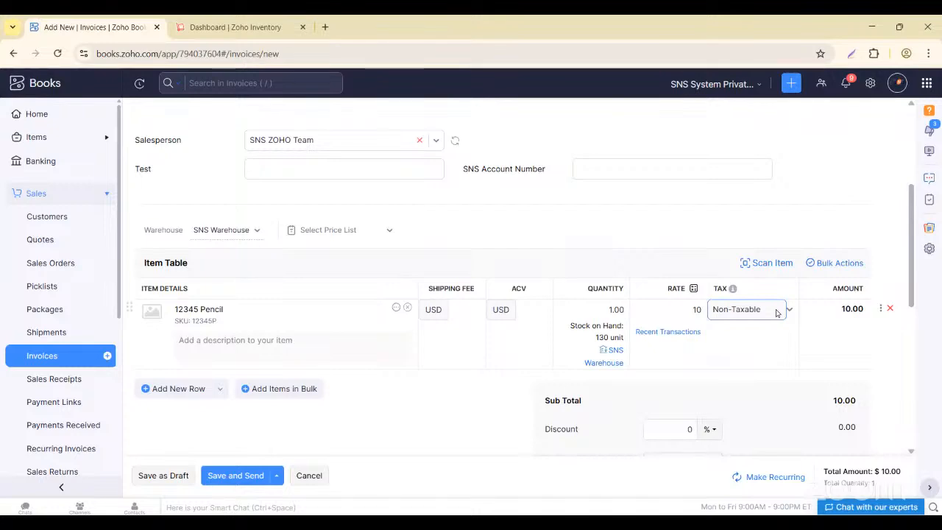
- Review the $10.00 non-taxable invoice, then navigate away to Customers without saving
{"action": "scroll", "coordinate": [774, 319], "scroll_direction": "up", "scroll_amount": 3}
{"action": "scroll", "coordinate": [569, 364], "scroll_direction": "down", "scroll_amount": 2}
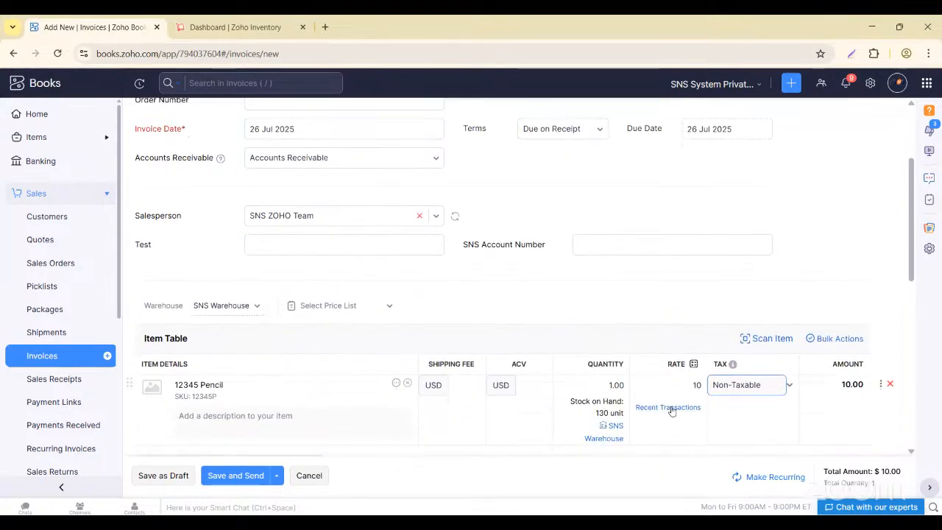
{"action": "scroll", "coordinate": [669, 409], "scroll_direction": "down", "scroll_amount": 2}
{"action": "scroll", "coordinate": [671, 410], "scroll_direction": "down", "scroll_amount": 1}
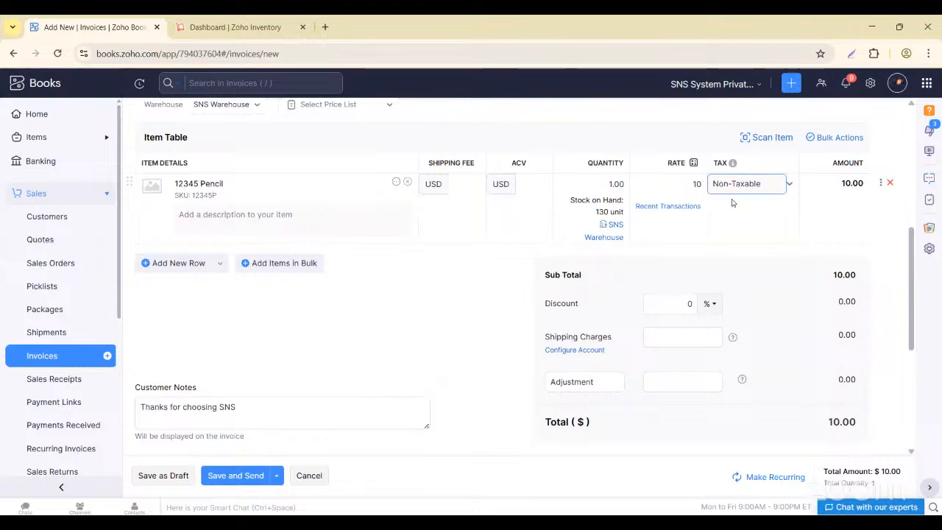
{"action": "scroll", "coordinate": [662, 295], "scroll_direction": "up", "scroll_amount": 1}
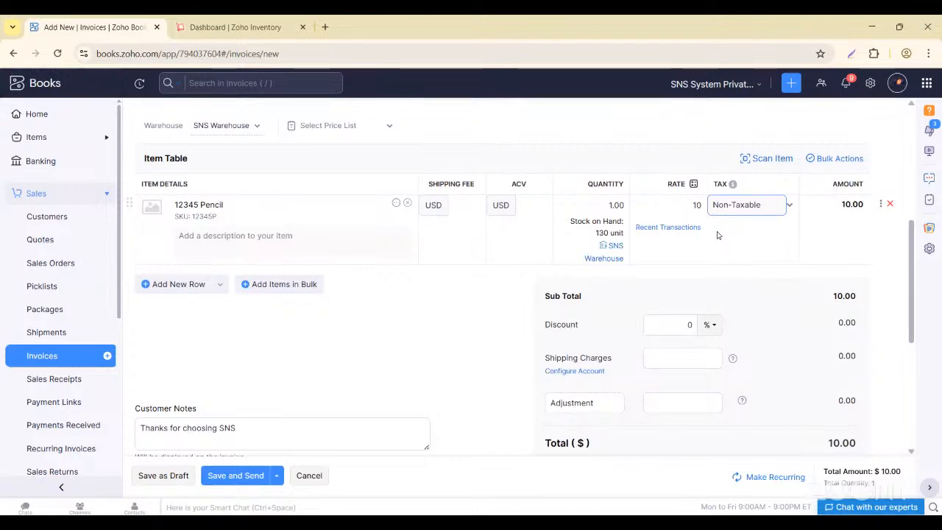
{"action": "scroll", "coordinate": [717, 234], "scroll_direction": "down", "scroll_amount": 1}
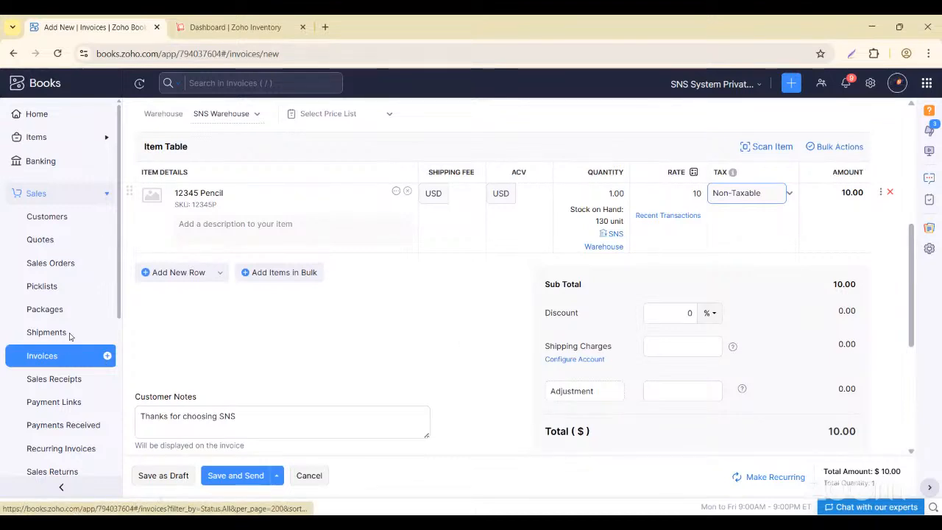
{"action": "left_click", "coordinate": [62, 216]}
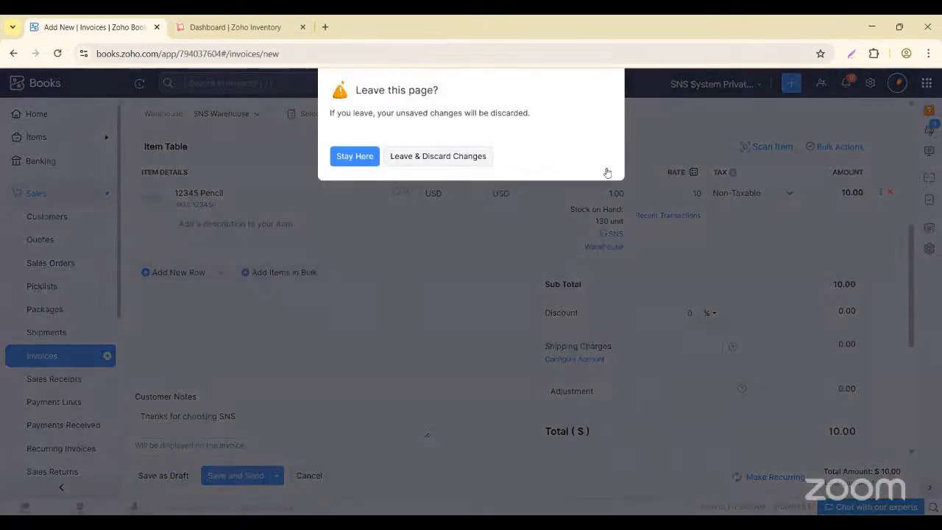
- Discard the unsaved invoice and open Parth Inc's customer details for editing
{"action": "left_click", "coordinate": [438, 157]}
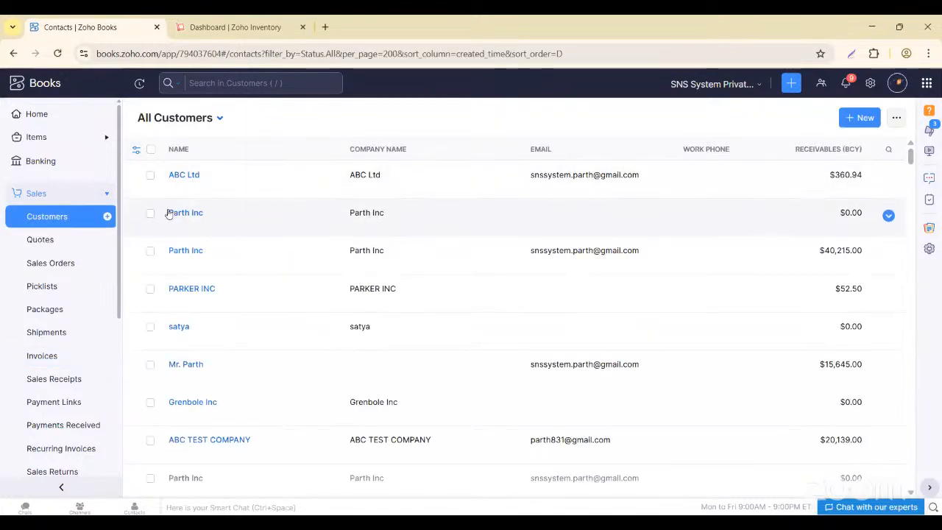
{"action": "left_click", "coordinate": [177, 250]}
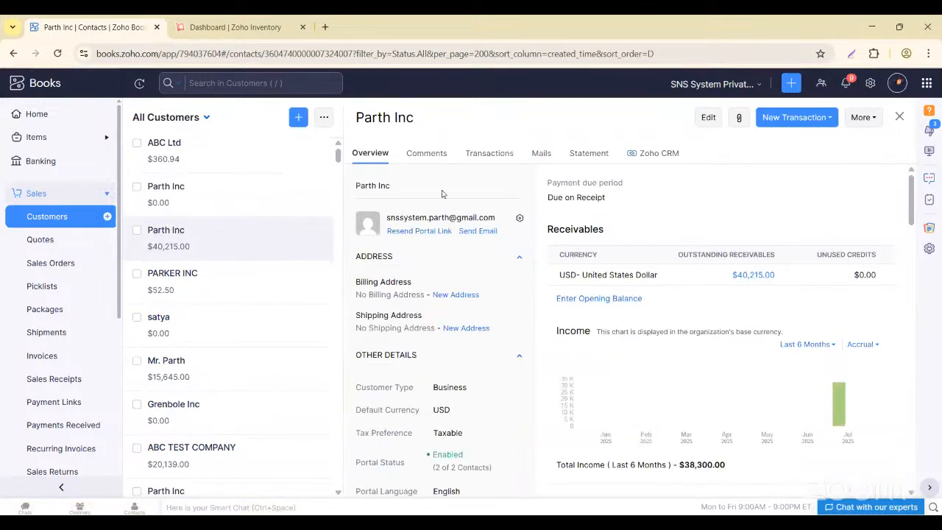
{"action": "left_click", "coordinate": [708, 118]}
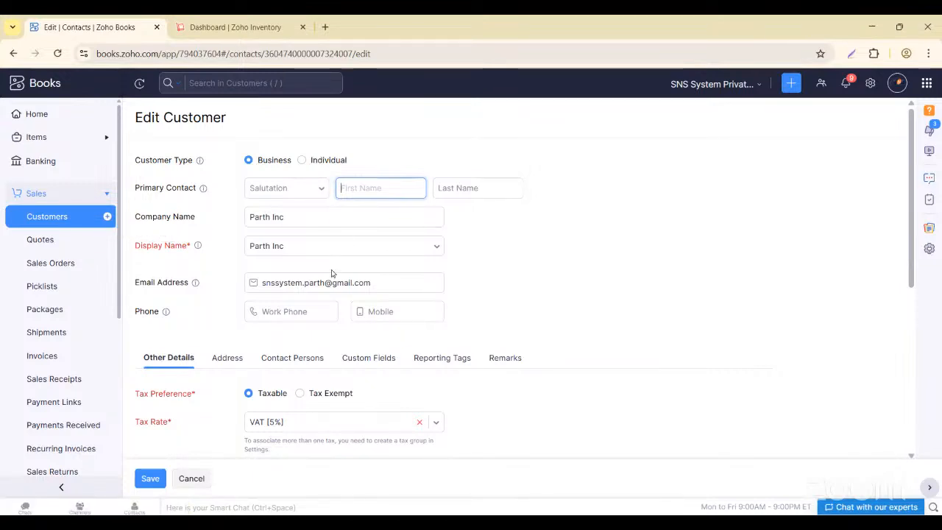
{"action": "scroll", "coordinate": [329, 269], "scroll_direction": "down", "scroll_amount": 5}
{"action": "scroll", "coordinate": [330, 270], "scroll_direction": "up", "scroll_amount": 3}
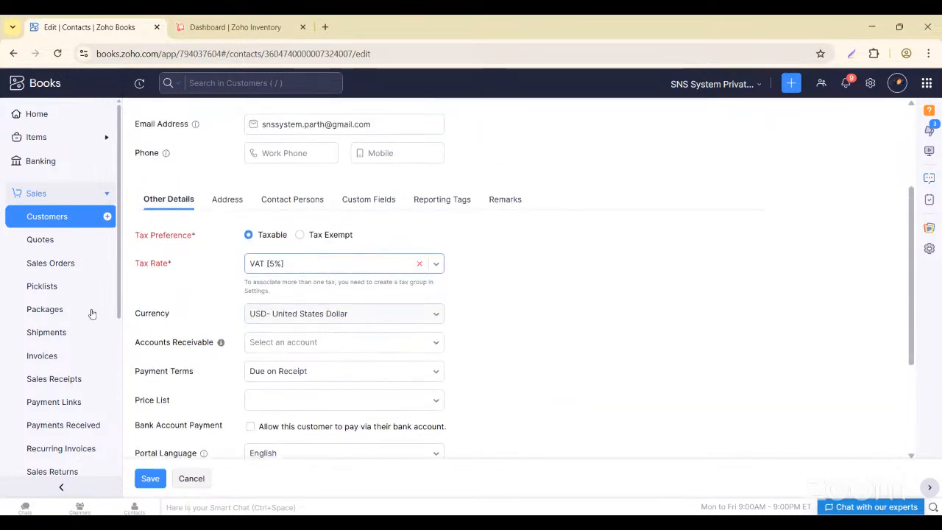
- Set Parth Inc to Tax Exempt with Illinois Department of Revenue as tax authority
{"action": "left_click", "coordinate": [301, 236]}
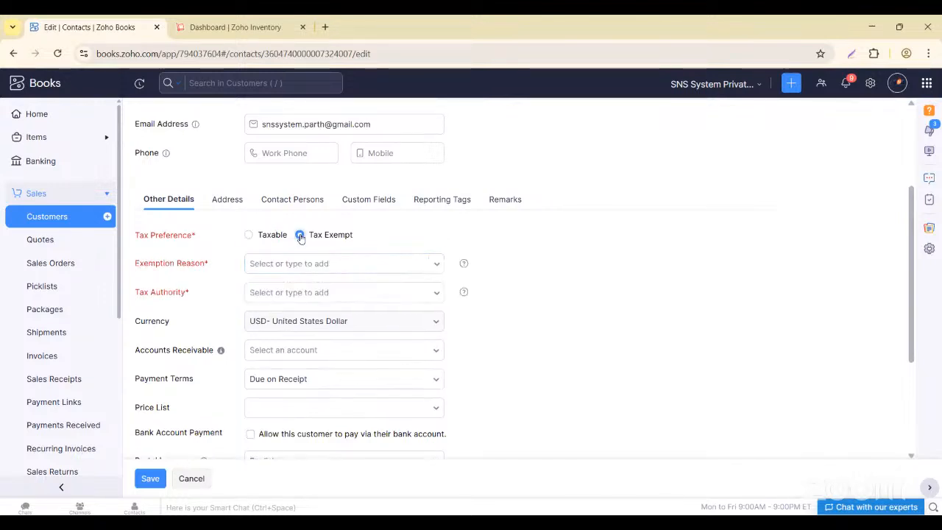
{"action": "left_click", "coordinate": [325, 263]}
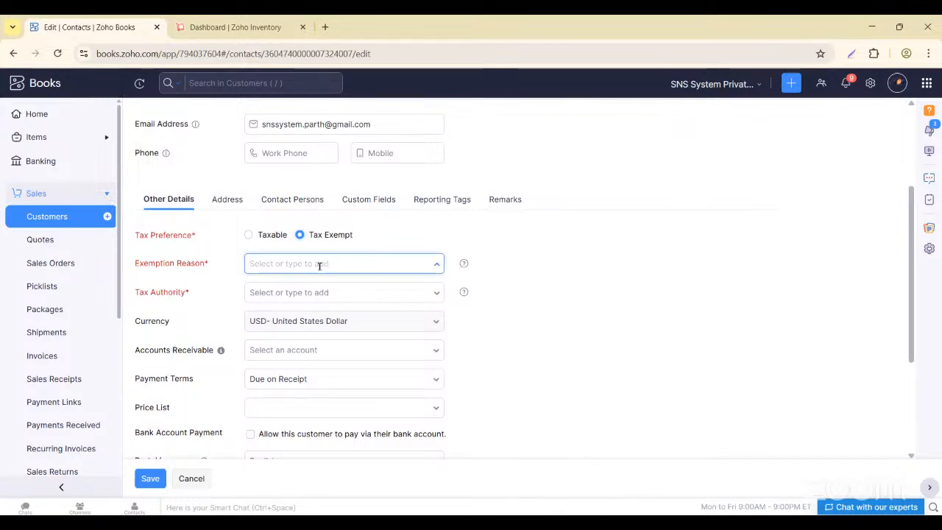
{"action": "left_click", "coordinate": [369, 294]}
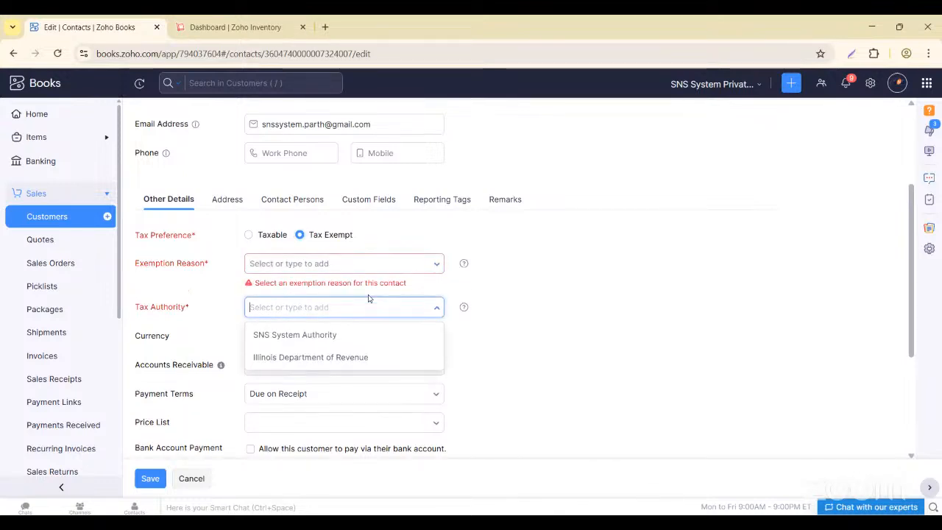
{"action": "left_click", "coordinate": [310, 358]}
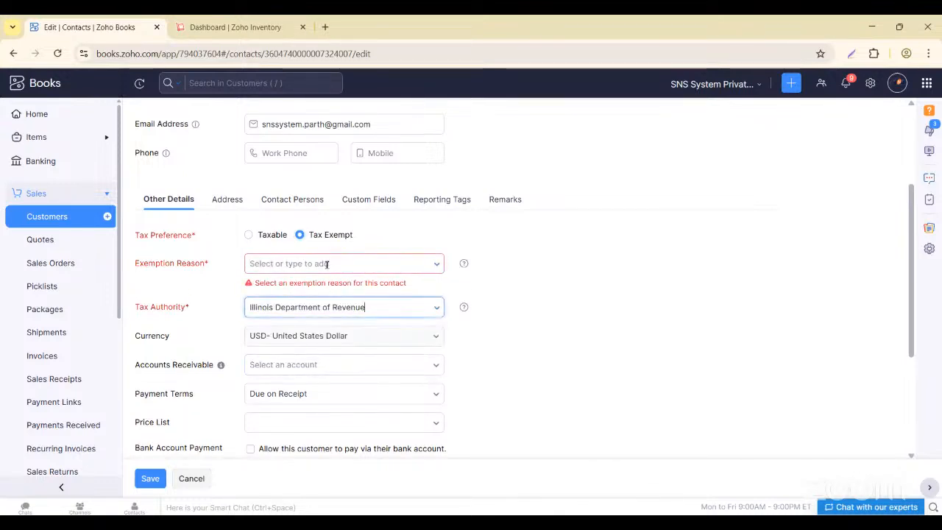
{"action": "left_click", "coordinate": [333, 263]}
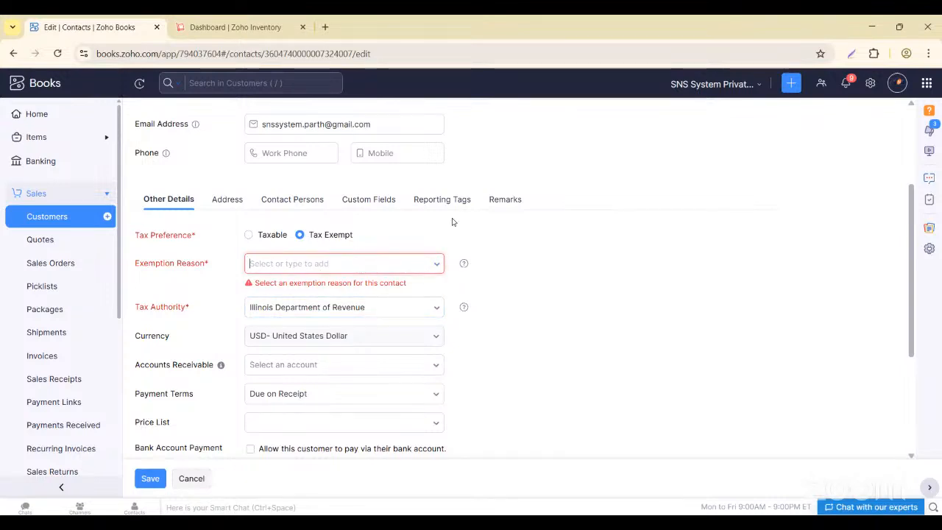
{"action": "left_click", "coordinate": [926, 82]}
{"action": "left_click", "coordinate": [840, 115]}
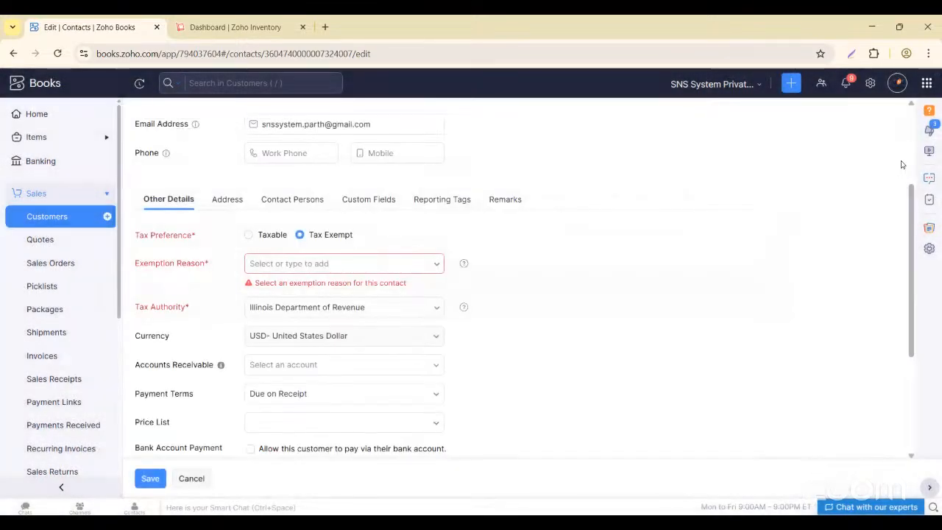
- Change the NON BILLABLE ITEM exemption's type from Item to Customer and save it
{"action": "left_click", "coordinate": [869, 82]}
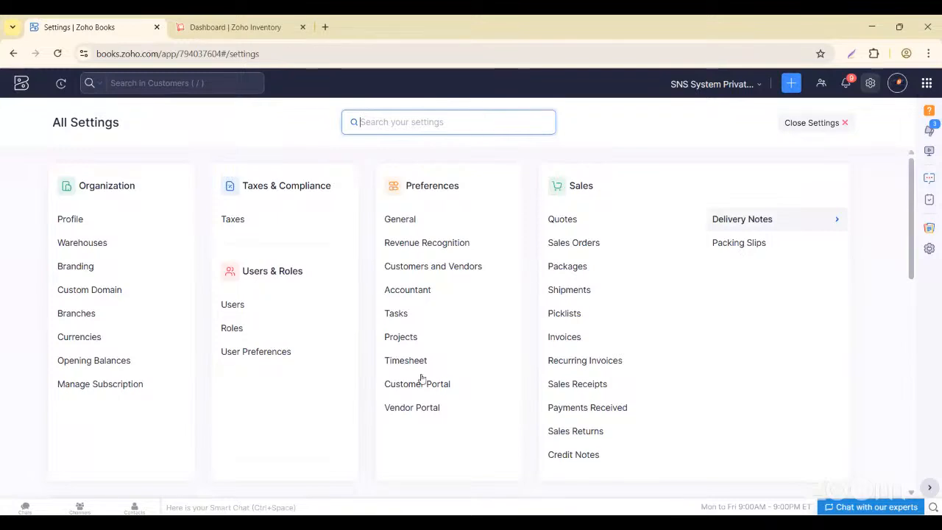
{"action": "left_click", "coordinate": [226, 220]}
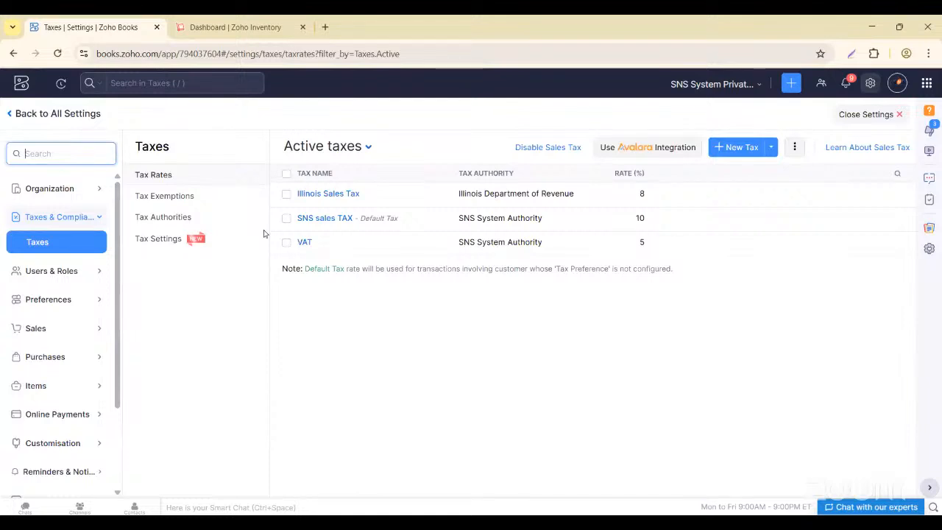
{"action": "left_click", "coordinate": [189, 196]}
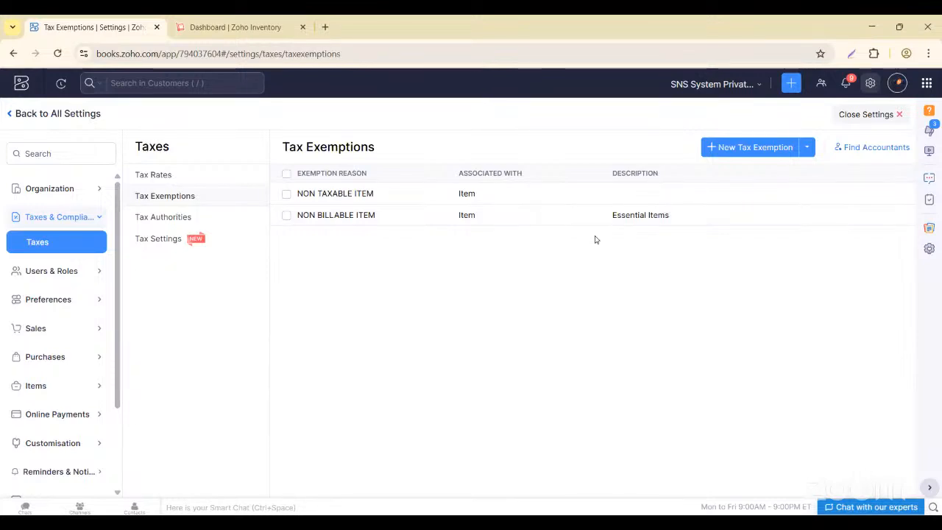
{"action": "left_click", "coordinate": [343, 214]}
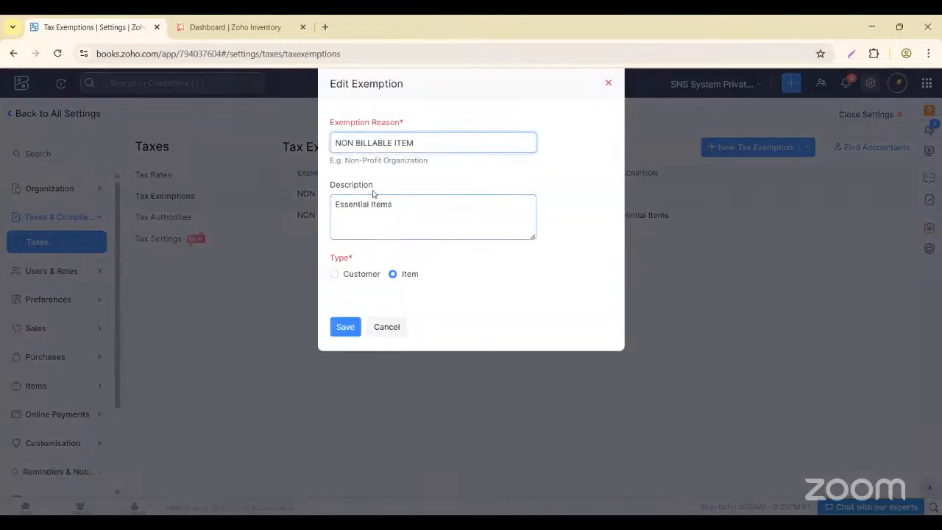
{"action": "left_click", "coordinate": [334, 274]}
{"action": "left_click", "coordinate": [391, 143]}
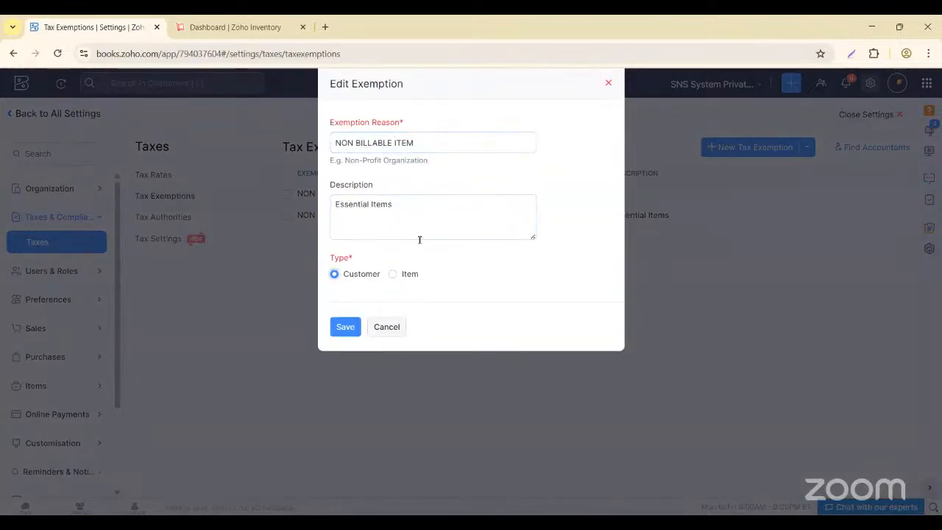
{"action": "left_click", "coordinate": [348, 326]}
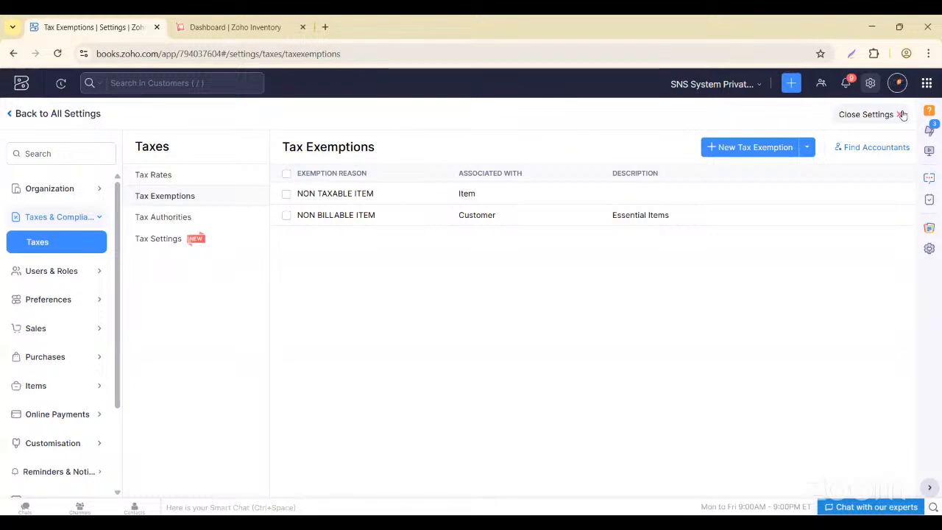
{"action": "left_click", "coordinate": [902, 115]}
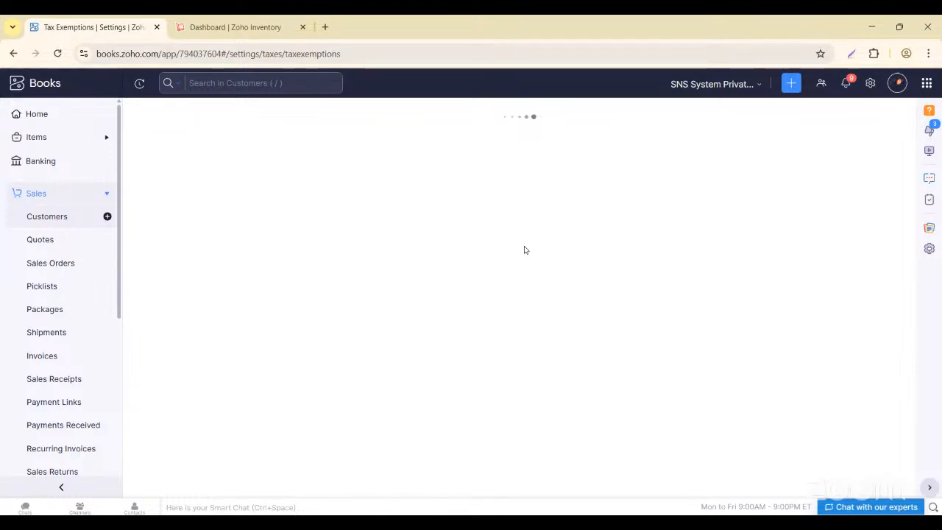
- Go to Sales > Customers and open Parth Inc's record for editing
{"action": "left_click", "coordinate": [47, 239]}
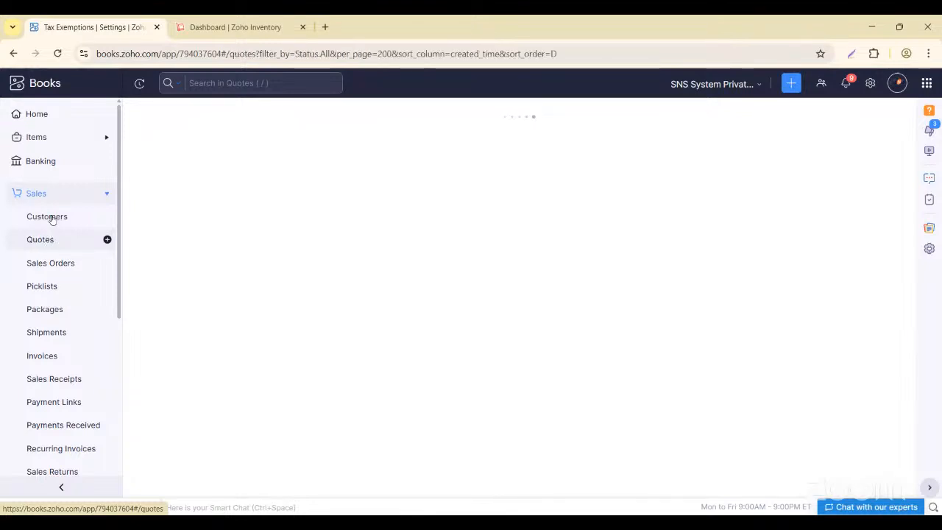
{"action": "left_click", "coordinate": [48, 215]}
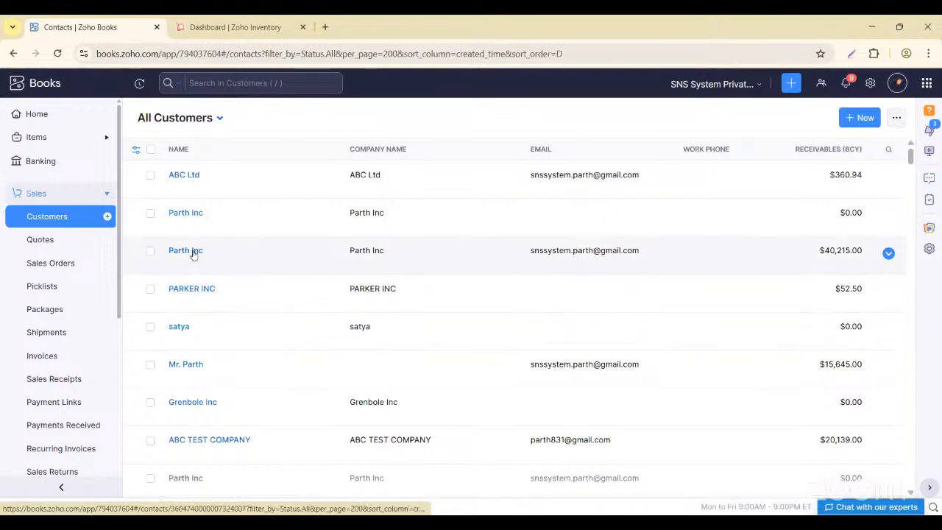
{"action": "left_click", "coordinate": [192, 252]}
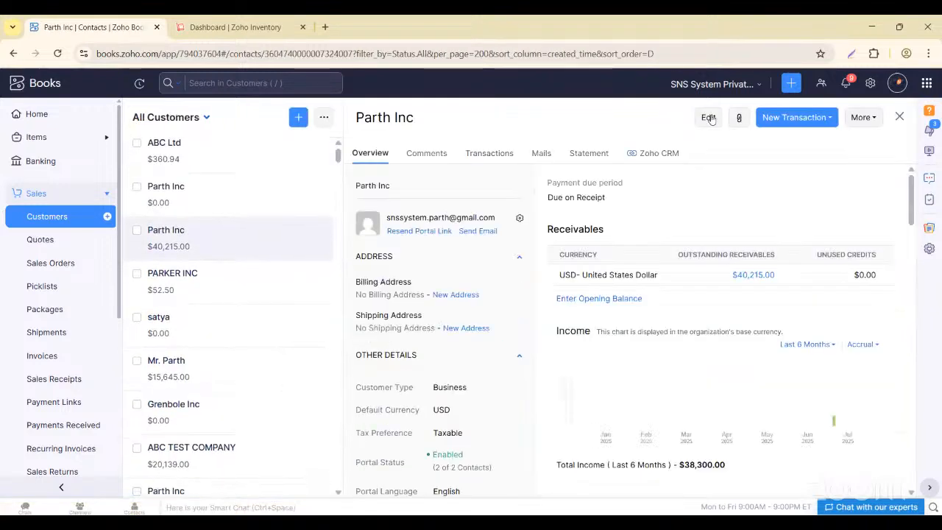
{"action": "left_click", "coordinate": [710, 119]}
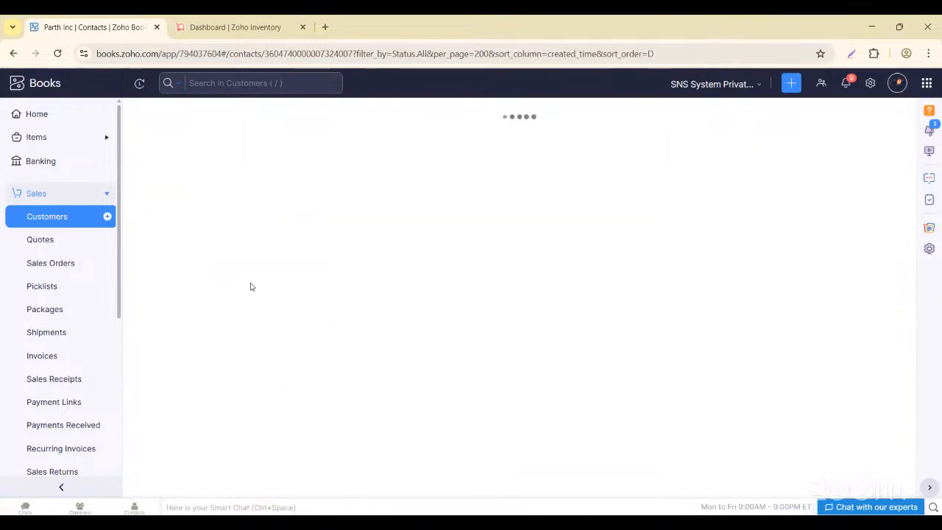
{"action": "scroll", "coordinate": [252, 288], "scroll_direction": "down", "scroll_amount": 3}
- Save Parth Inc as Taxable with Illinois Sales Tax [8%] as its tax rate
{"action": "left_click", "coordinate": [248, 189]}
{"action": "left_click", "coordinate": [300, 189]}
{"action": "left_click", "coordinate": [278, 217]}
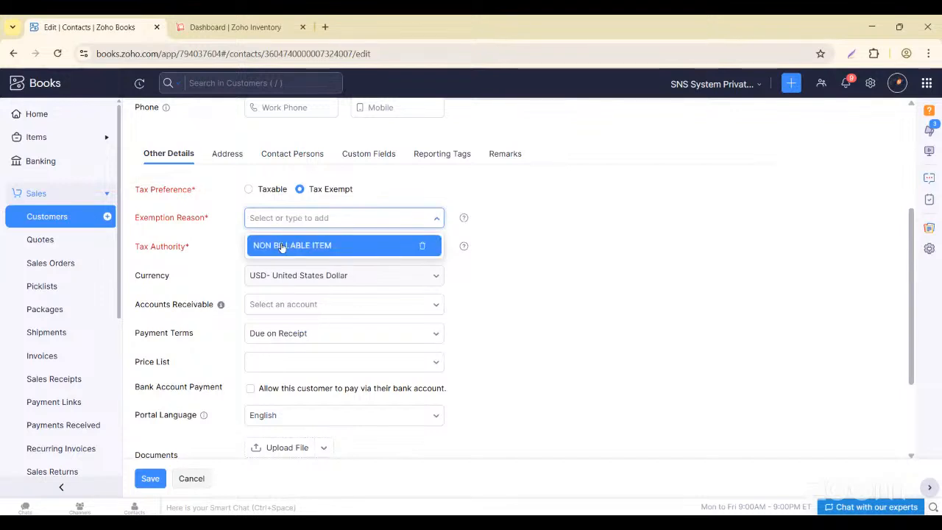
{"action": "left_click", "coordinate": [281, 245]}
{"action": "left_click", "coordinate": [278, 248]}
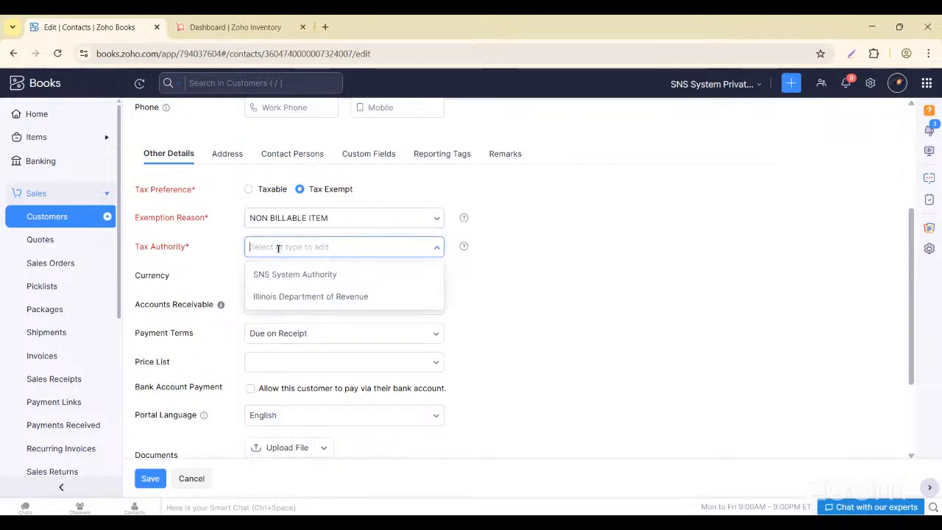
{"action": "left_click", "coordinate": [301, 298]}
{"action": "scroll", "coordinate": [353, 274], "scroll_direction": "down", "scroll_amount": 3}
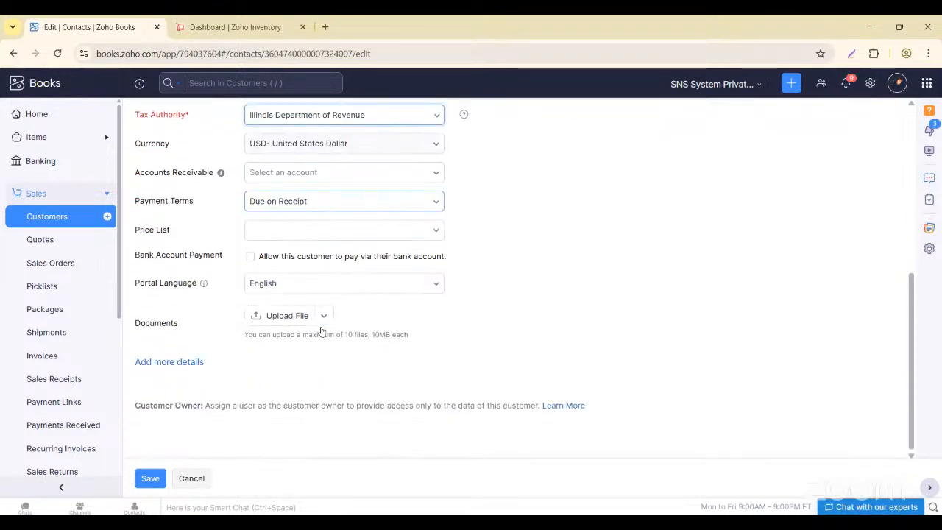
{"action": "scroll", "coordinate": [316, 326], "scroll_direction": "up", "scroll_amount": 5}
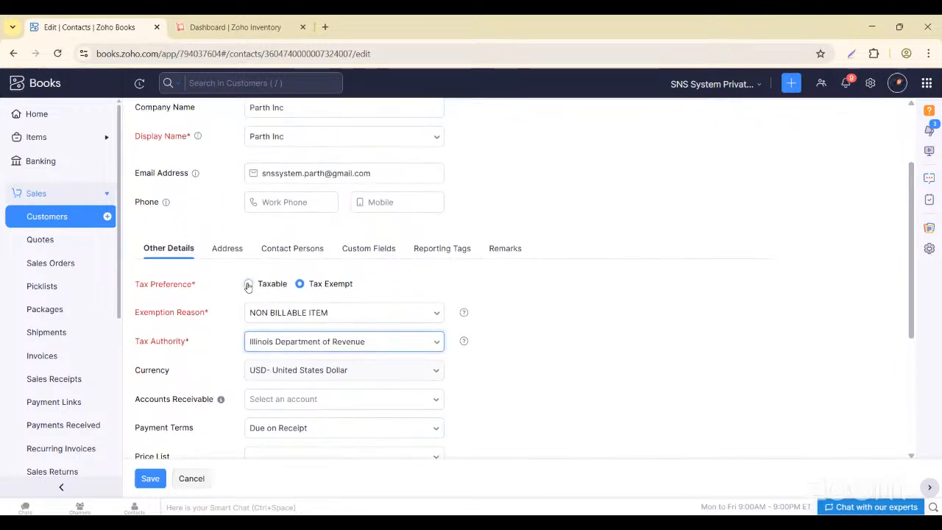
{"action": "left_click", "coordinate": [248, 283]}
{"action": "left_click", "coordinate": [277, 312]}
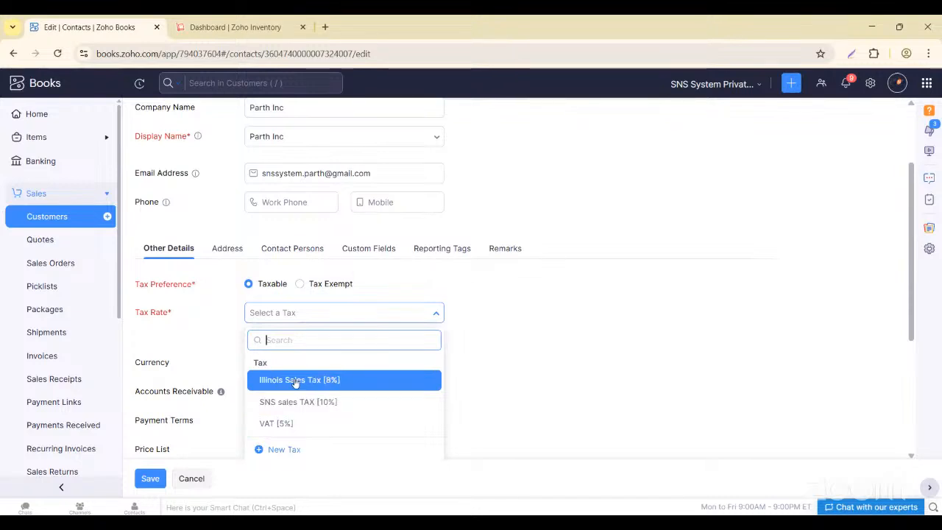
{"action": "left_click", "coordinate": [295, 380]}
{"action": "left_click", "coordinate": [147, 478]}
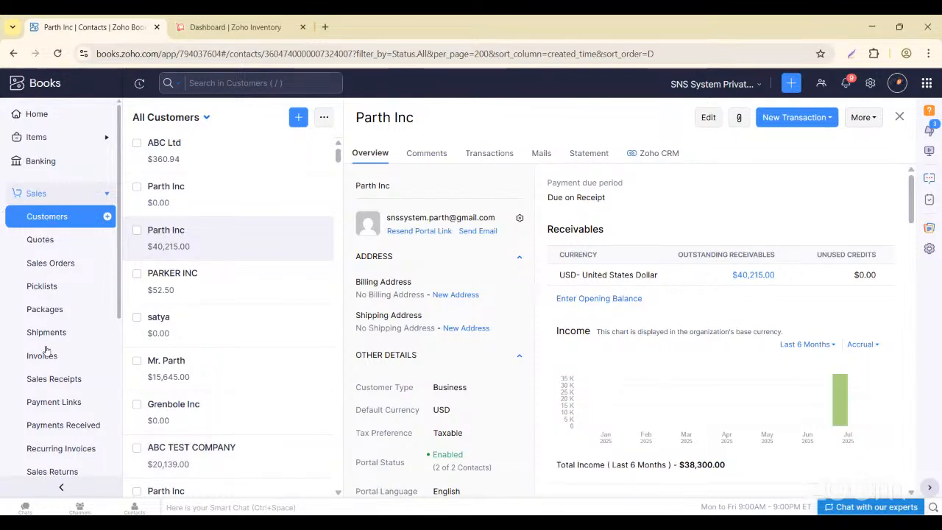
- Start a new invoice with Parth Inc as the customer
{"action": "left_click", "coordinate": [107, 355]}
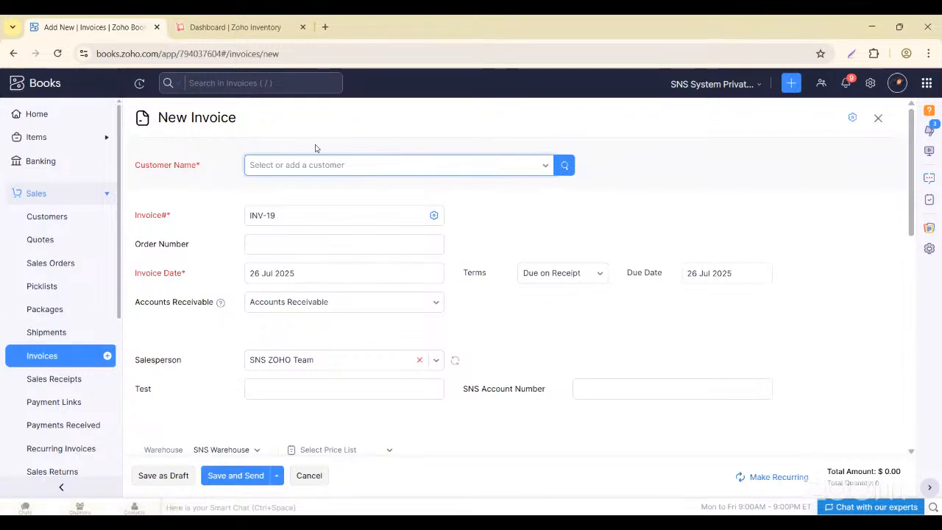
{"action": "left_click", "coordinate": [307, 165]}
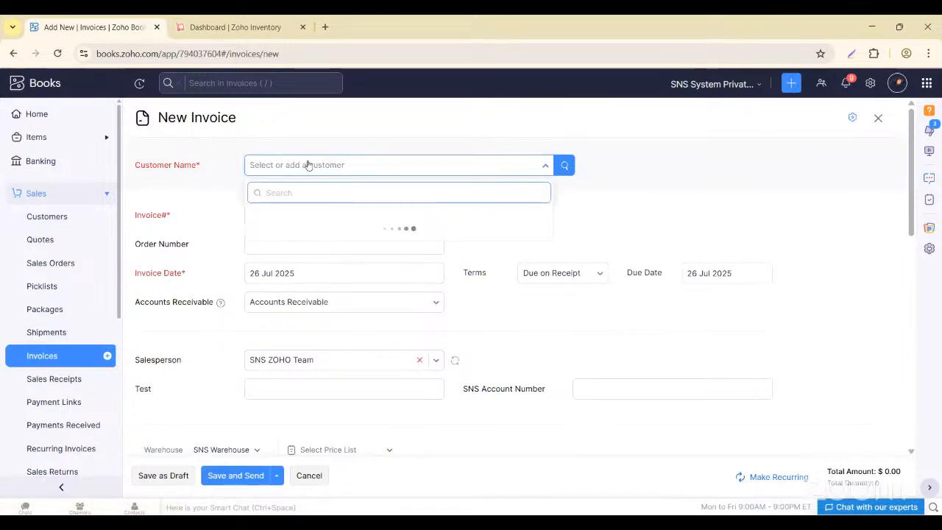
{"action": "type", "text": "Prth"}
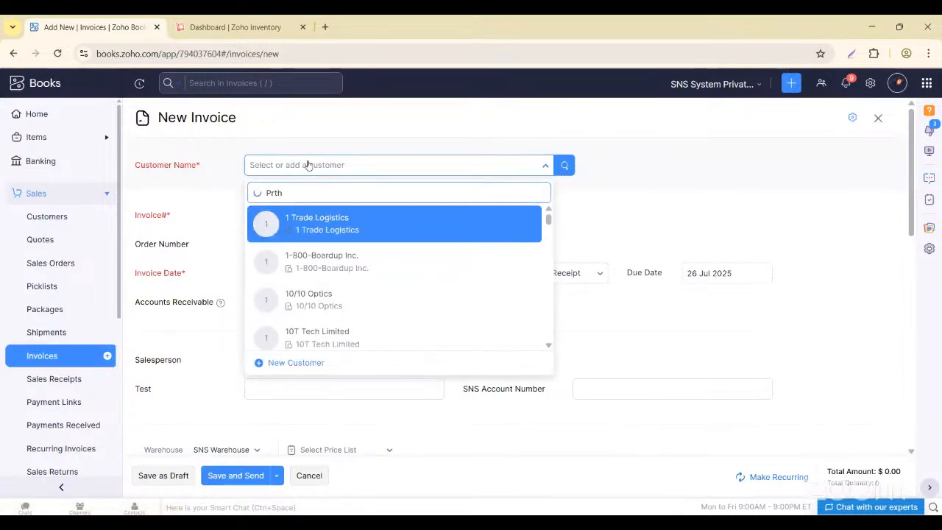
{"action": "key", "text": "BackSpace"}
{"action": "key", "text": "BackSpace"}
{"action": "key", "text": "BackSpace"}
{"action": "type", "text": "a"}
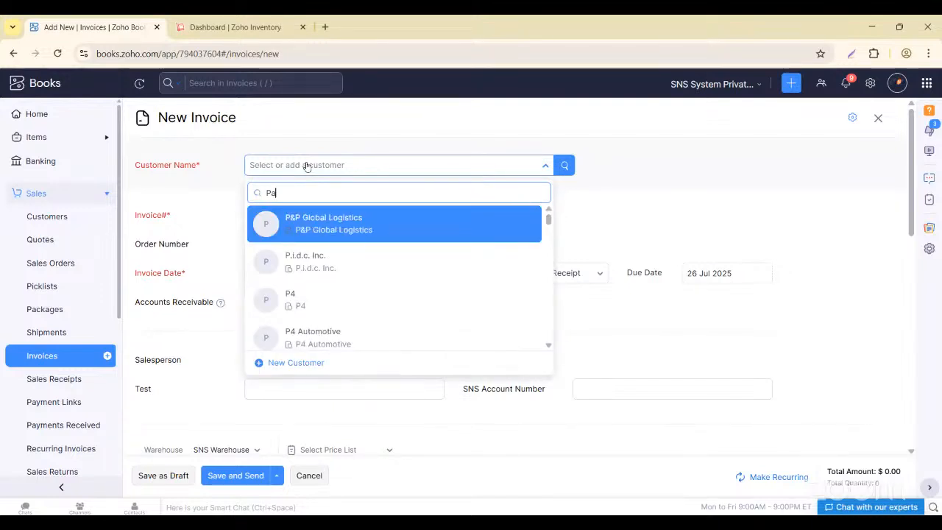
{"action": "type", "text": "rth"}
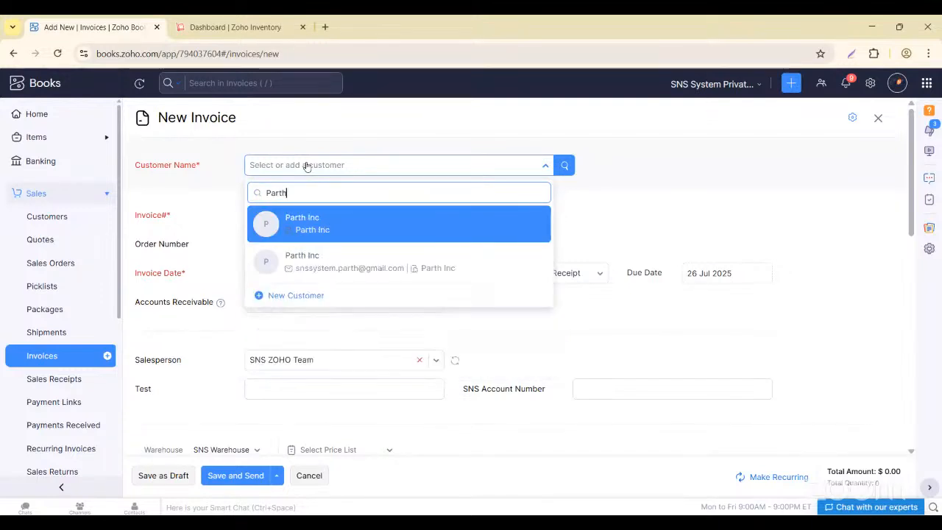
{"action": "left_click", "coordinate": [329, 267]}
{"action": "scroll", "coordinate": [398, 360], "scroll_direction": "down", "scroll_amount": 4}
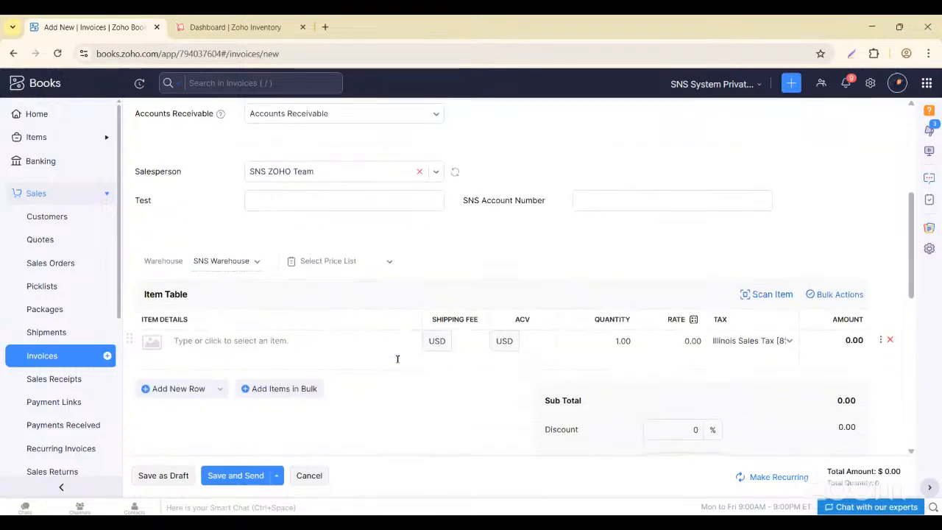
{"action": "scroll", "coordinate": [397, 359], "scroll_direction": "up", "scroll_amount": 1}
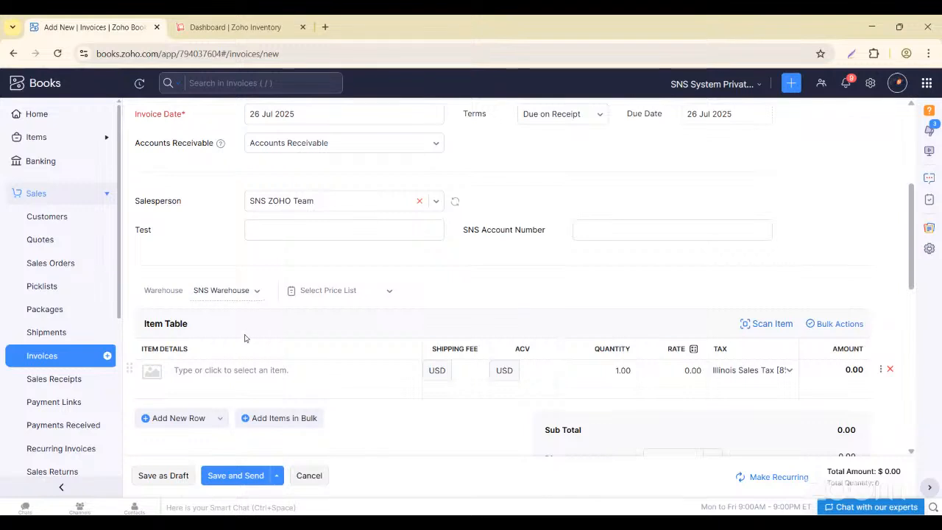
- Add the 123-Cream White Linen Fabric line and remove the empty second item row
{"action": "left_click", "coordinate": [250, 368]}
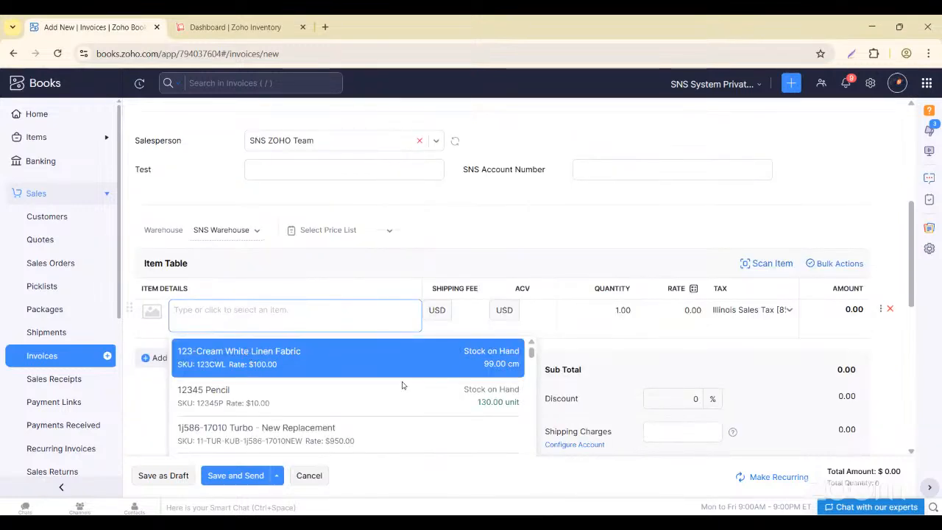
{"action": "left_click", "coordinate": [266, 360]}
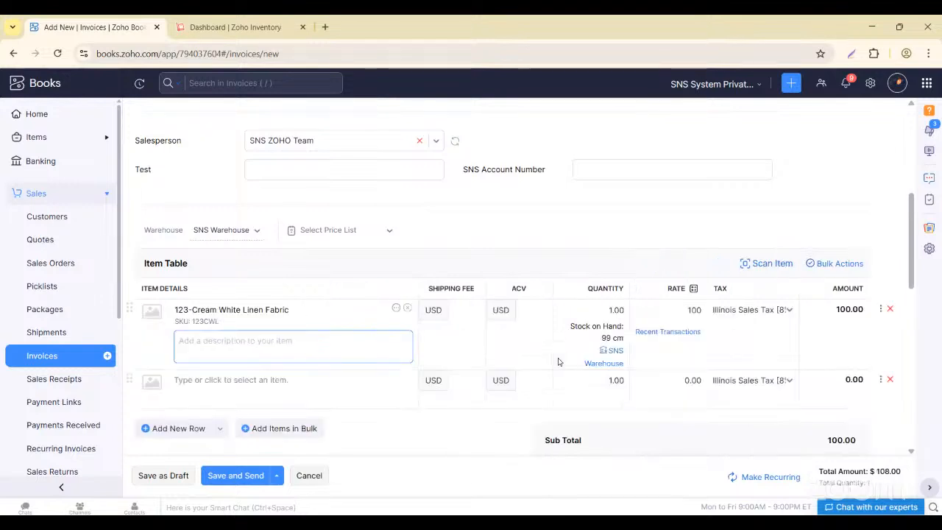
{"action": "left_click", "coordinate": [894, 381]}
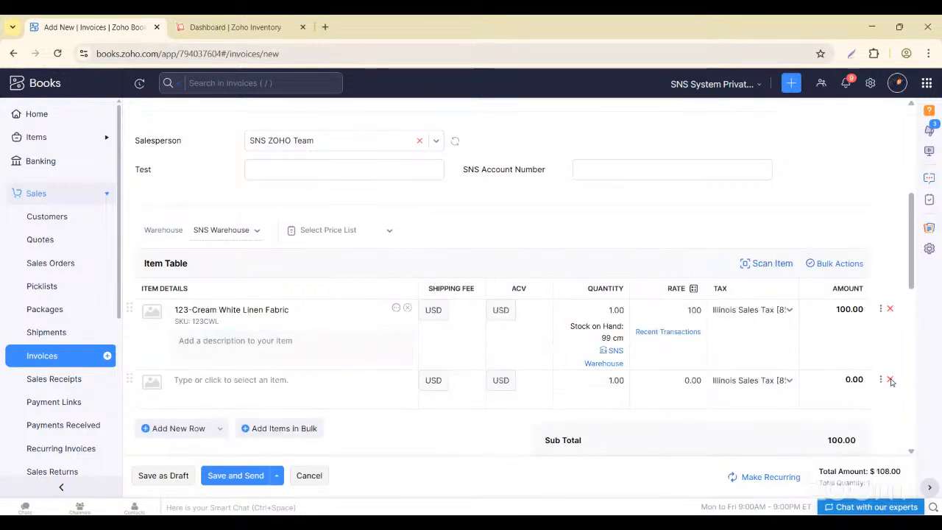
{"action": "left_click", "coordinate": [891, 381]}
- Save invoice INV-19 as a draft, totalling $108.00 with Illinois tax
{"action": "scroll", "coordinate": [739, 392], "scroll_direction": "down", "scroll_amount": 3}
{"action": "scroll", "coordinate": [739, 392], "scroll_direction": "down", "scroll_amount": 1}
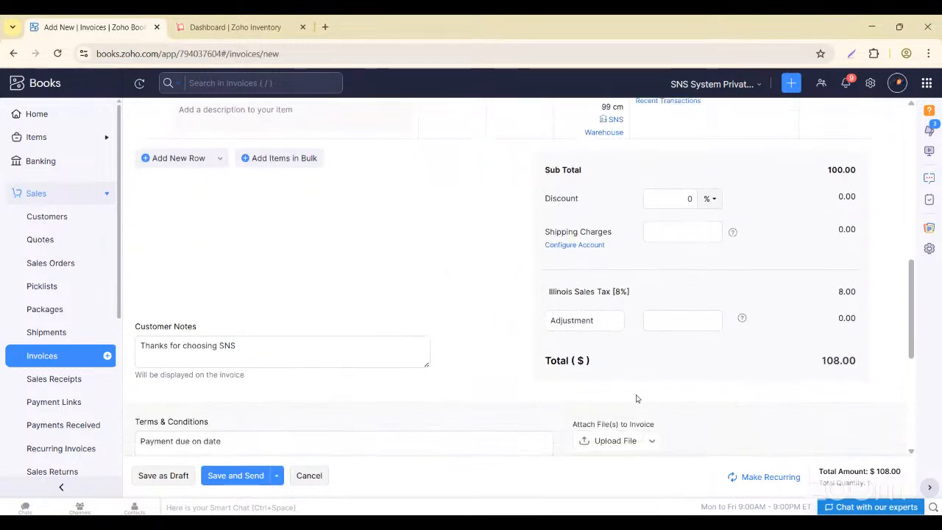
{"action": "left_click", "coordinate": [175, 482]}
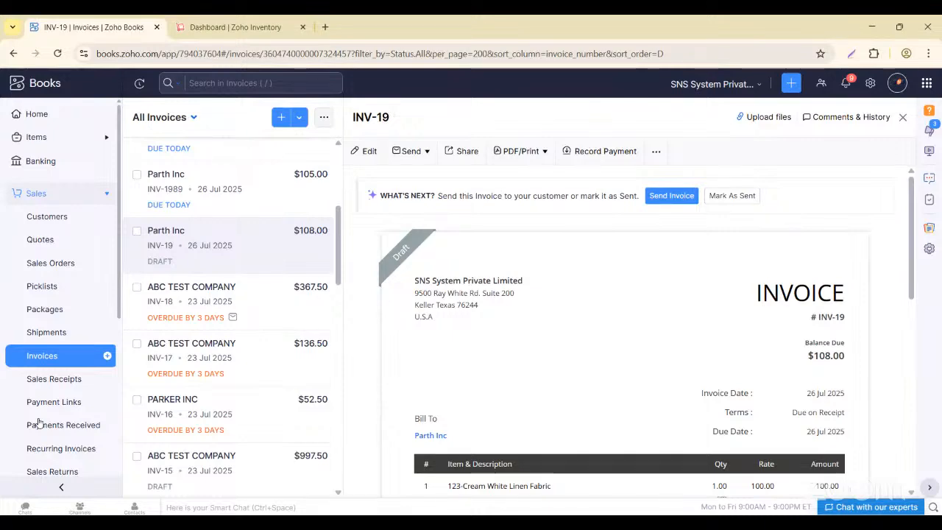
{"action": "scroll", "coordinate": [31, 421], "scroll_direction": "down", "scroll_amount": 4}
- Show the Taxes reports group, including Sales Tax Liability and 1099 Report
{"action": "left_click", "coordinate": [38, 305]}
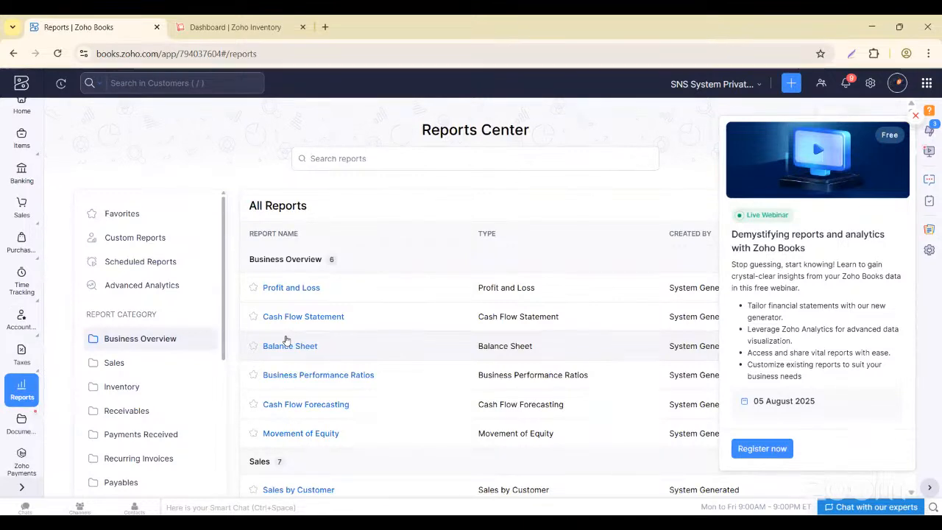
{"action": "scroll", "coordinate": [176, 442], "scroll_direction": "down", "scroll_amount": 2}
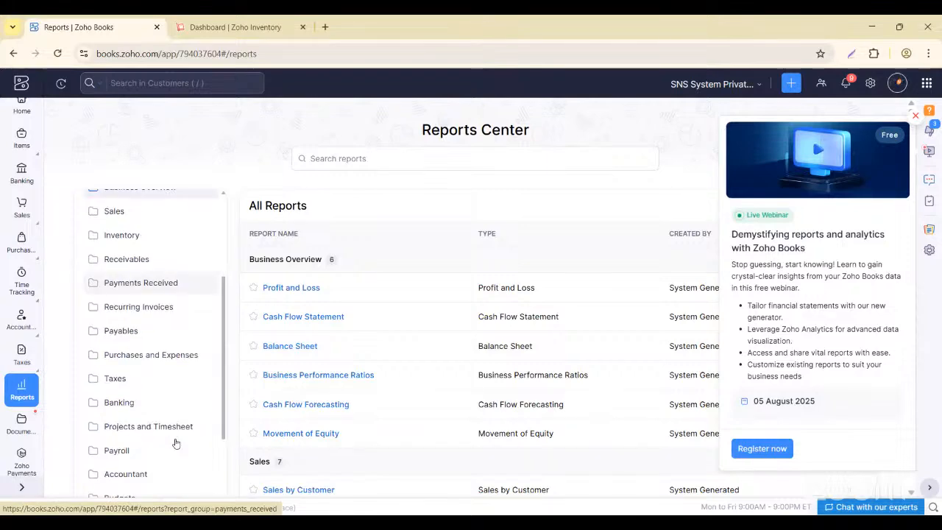
{"action": "left_click", "coordinate": [119, 320]}
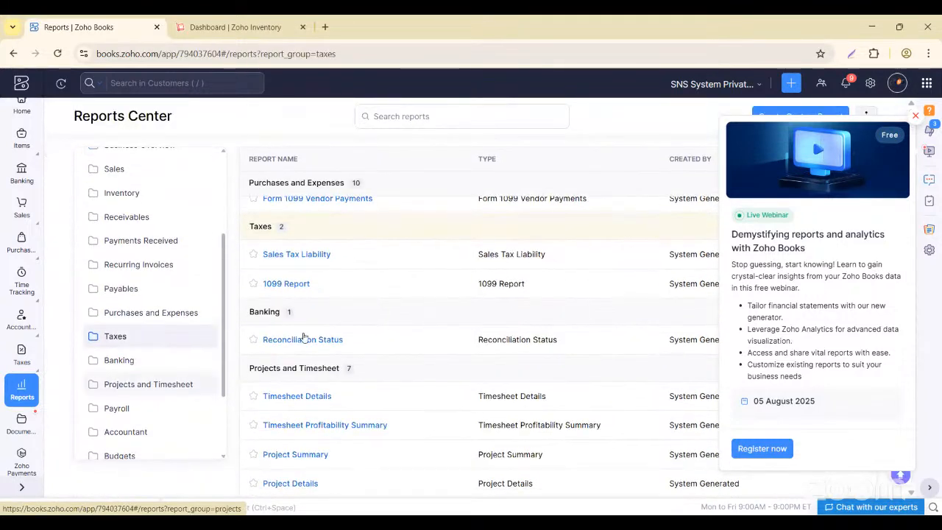
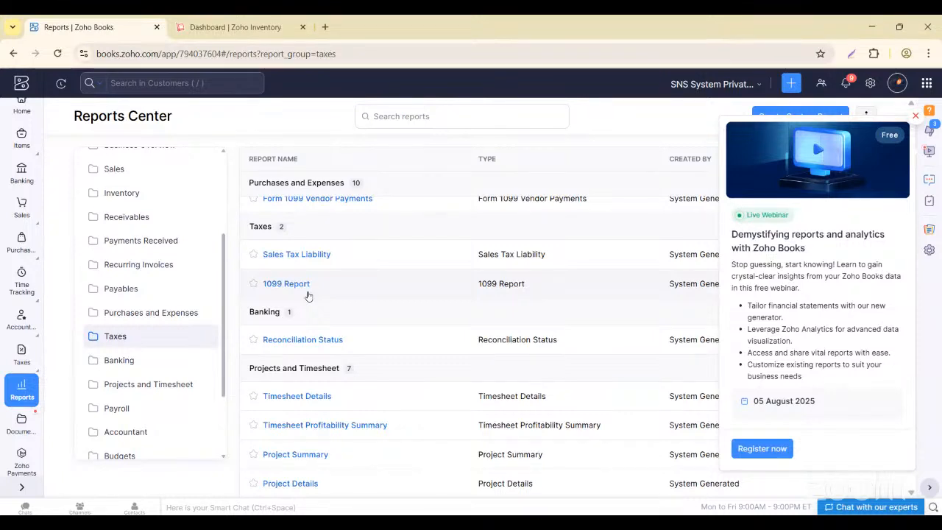
- Leave the reports search and open All Settings, listing Organization, Taxes & Compliance, Preferences and Sales
{"action": "left_click", "coordinate": [404, 122]}
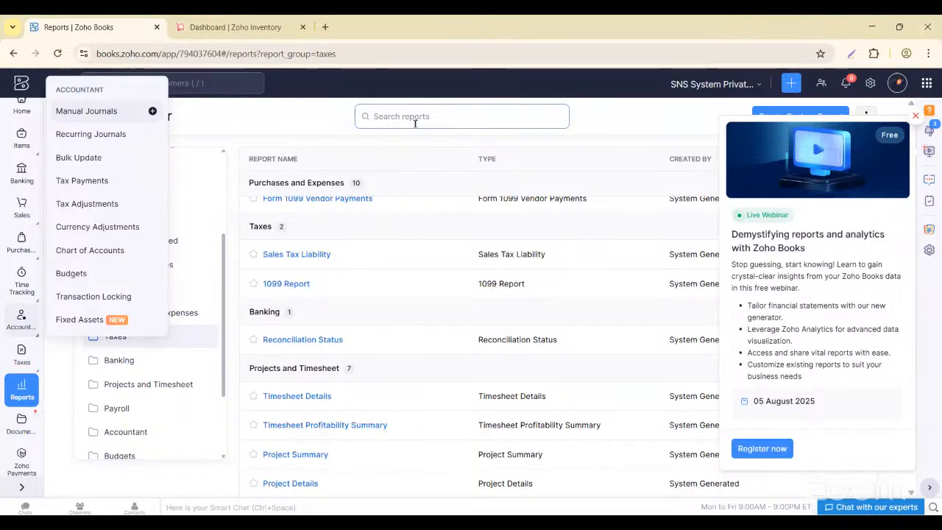
{"action": "left_click", "coordinate": [870, 83]}
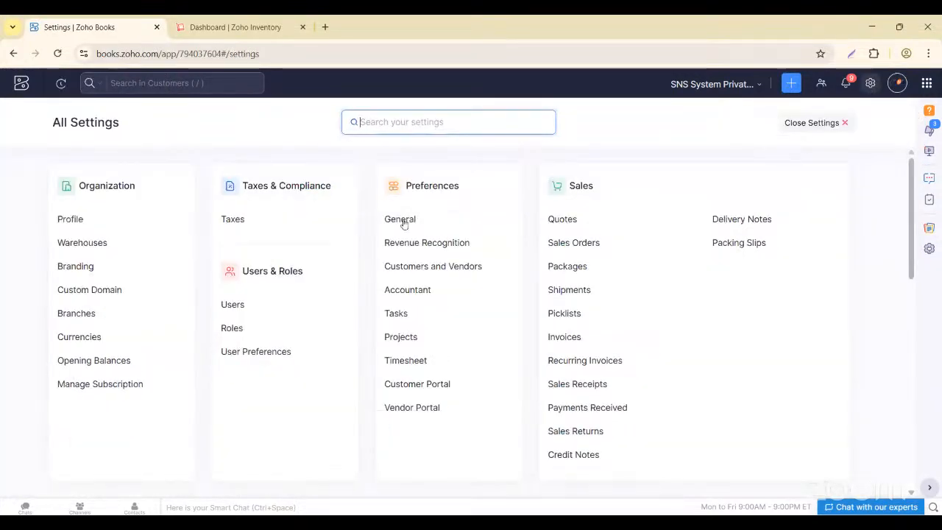
- Open the Roles page under Users & Roles, listing six roles from Admin to TimesheetStaff
{"action": "scroll", "coordinate": [378, 311], "scroll_direction": "down", "scroll_amount": 8}
{"action": "scroll", "coordinate": [379, 309], "scroll_direction": "down", "scroll_amount": 3}
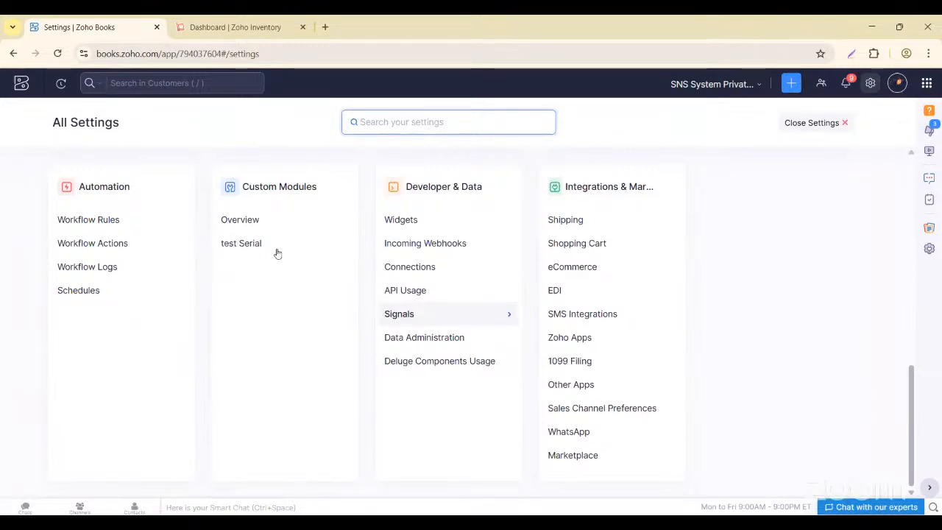
{"action": "scroll", "coordinate": [277, 253], "scroll_direction": "up", "scroll_amount": 6}
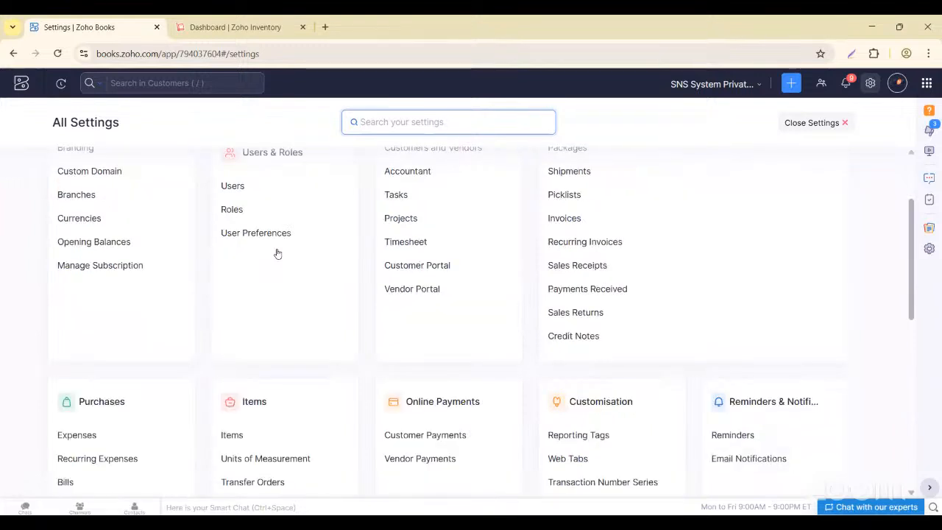
{"action": "left_click", "coordinate": [237, 210]}
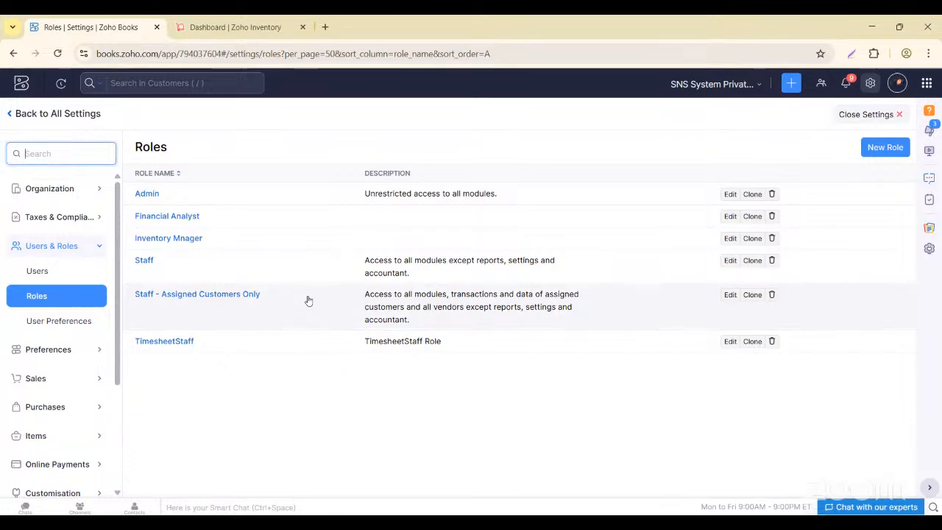
- Start a new role named 'Sales Executive'
{"action": "left_click", "coordinate": [884, 151]}
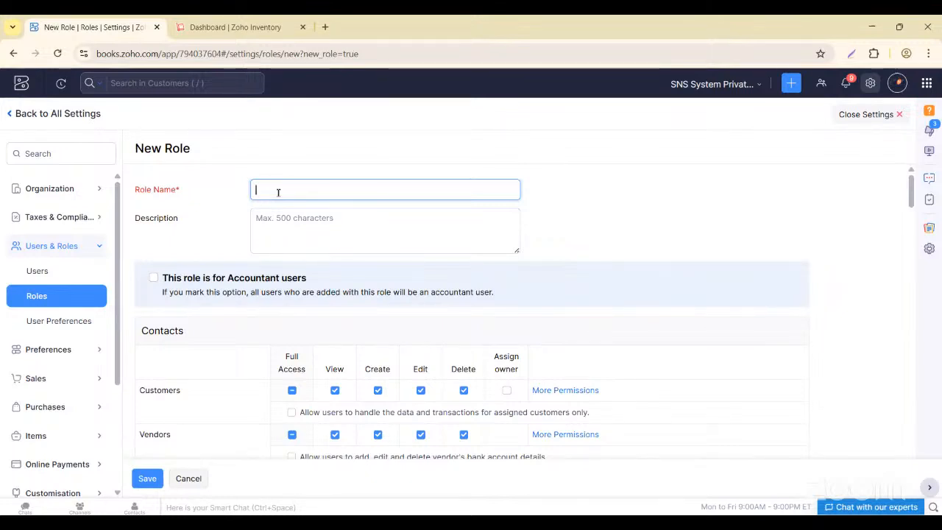
{"action": "type", "text": "Sales Executive"}
{"action": "key", "text": "Tab"}
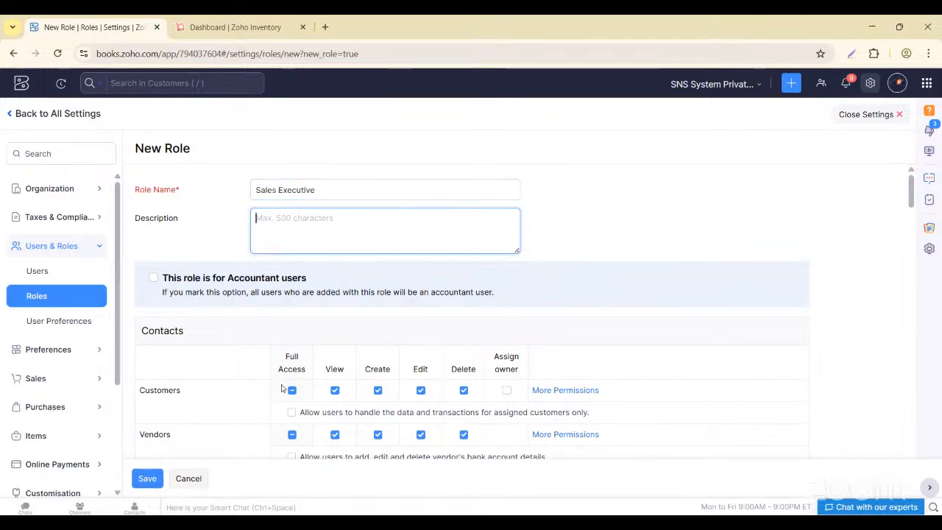
- Grant the role Create, Edit, Delete and Assign owner permissions on Customers
{"action": "scroll", "coordinate": [282, 389], "scroll_direction": "down", "scroll_amount": 1}
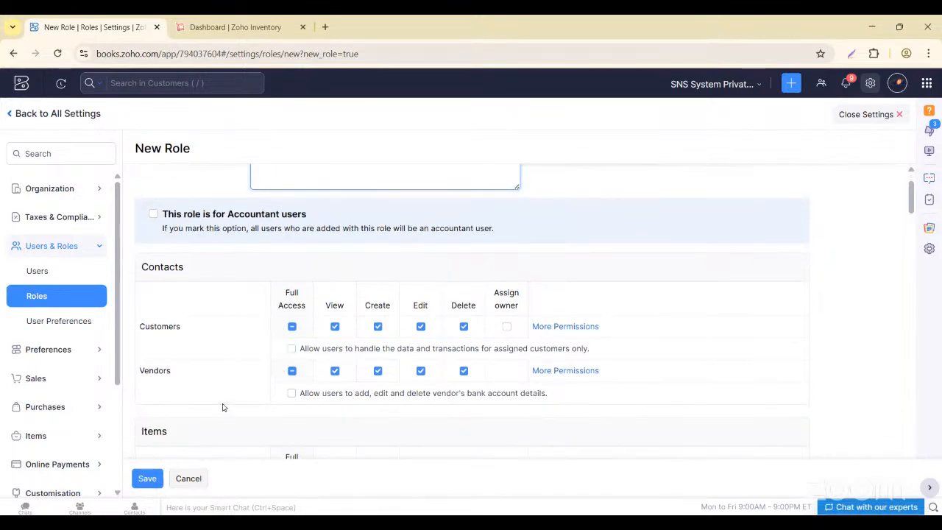
{"action": "scroll", "coordinate": [344, 394], "scroll_direction": "down", "scroll_amount": 1}
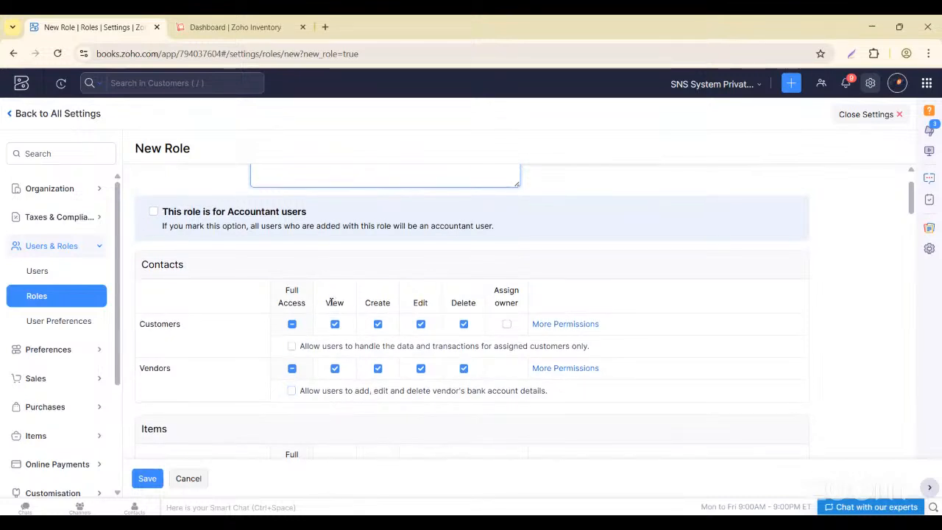
{"action": "left_click", "coordinate": [378, 324]}
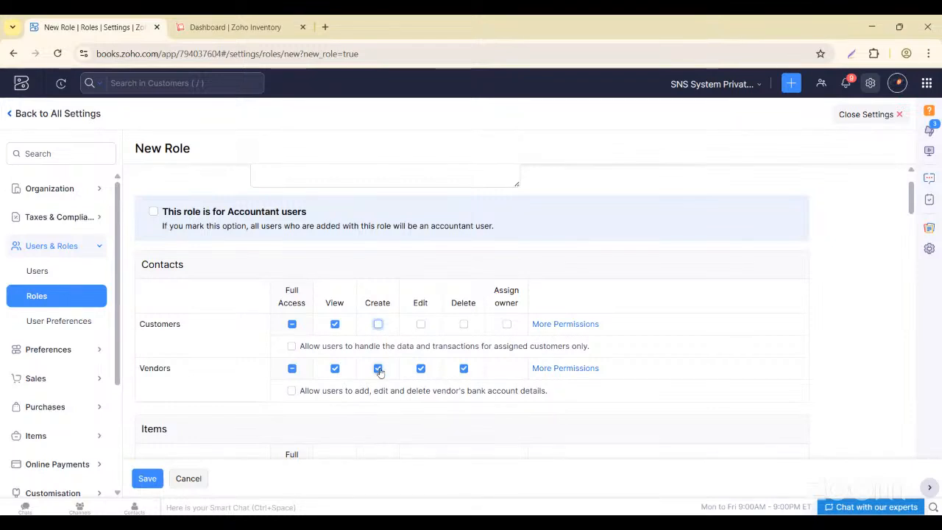
{"action": "left_click", "coordinate": [378, 324]}
{"action": "left_click", "coordinate": [420, 324]}
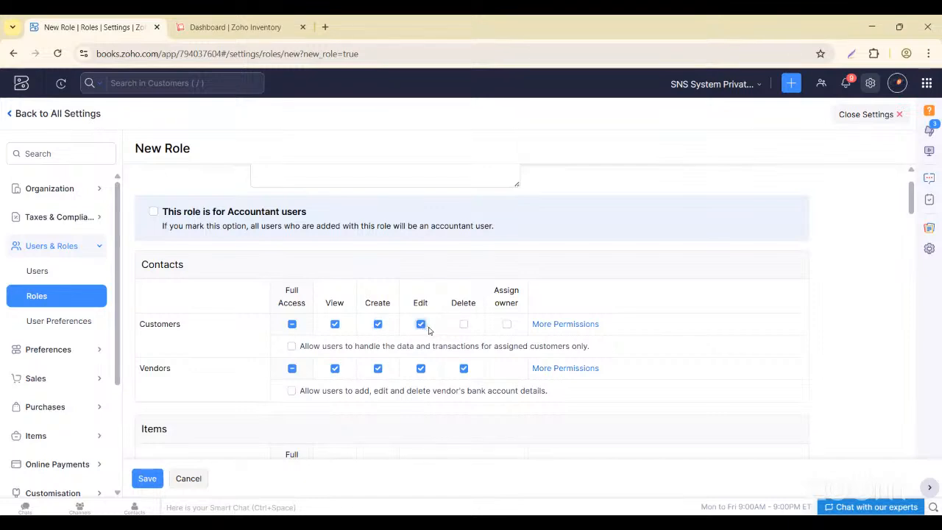
{"action": "left_click", "coordinate": [464, 325]}
{"action": "left_click", "coordinate": [506, 326]}
- Remove all permissions on Item, Inventory Adjustments and Price List
{"action": "scroll", "coordinate": [447, 369], "scroll_direction": "down", "scroll_amount": 3}
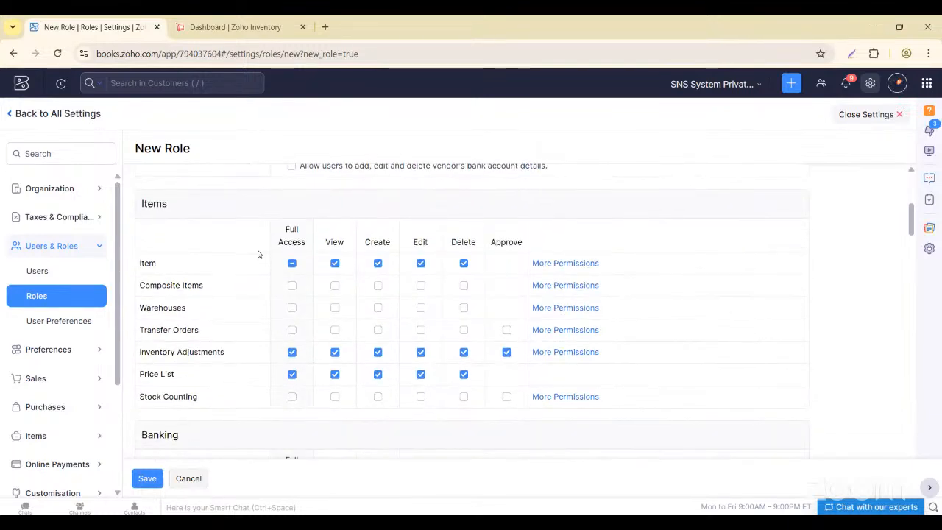
{"action": "left_click", "coordinate": [292, 263]}
{"action": "left_click", "coordinate": [292, 263]}
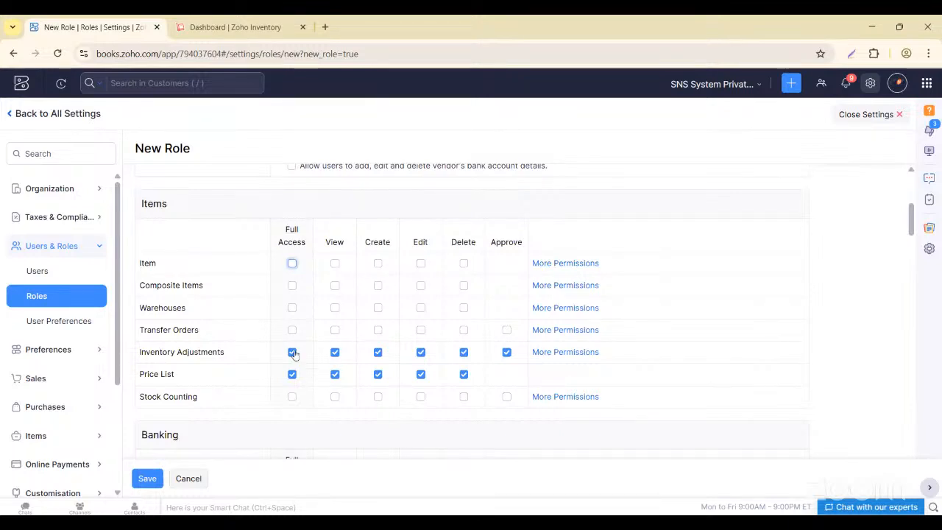
{"action": "left_click", "coordinate": [292, 352]}
{"action": "left_click", "coordinate": [292, 351]}
{"action": "left_click", "coordinate": [292, 352]}
{"action": "left_click", "coordinate": [292, 351]}
{"action": "left_click", "coordinate": [292, 351]}
{"action": "left_click", "coordinate": [292, 374]}
- Review the Sales and Purchases permissions, with View, Create, Edit and Delete granted for Invoices and Bills
{"action": "scroll", "coordinate": [292, 375], "scroll_direction": "down", "scroll_amount": 4}
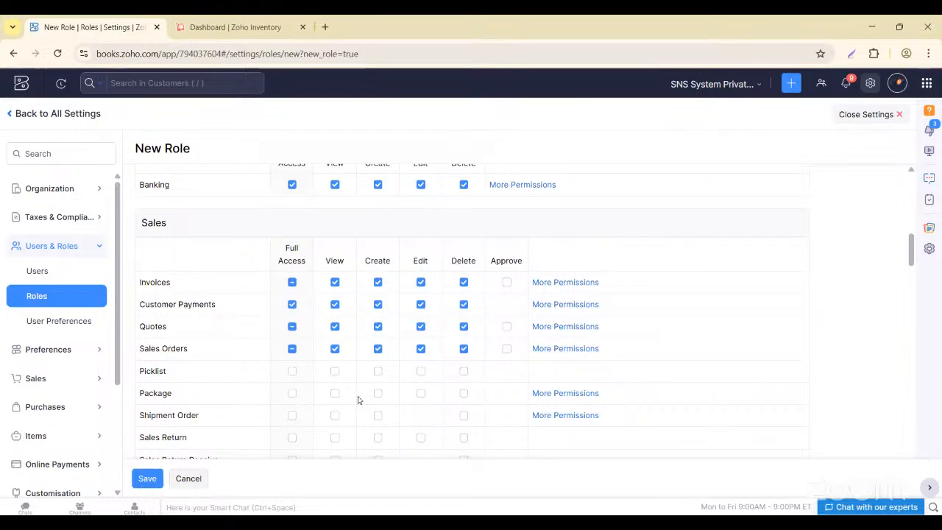
{"action": "scroll", "coordinate": [358, 398], "scroll_direction": "down", "scroll_amount": 6}
{"action": "scroll", "coordinate": [369, 277], "scroll_direction": "up", "scroll_amount": 1}
{"action": "scroll", "coordinate": [369, 277], "scroll_direction": "up", "scroll_amount": 1}
{"action": "scroll", "coordinate": [306, 309], "scroll_direction": "up", "scroll_amount": 3}
{"action": "scroll", "coordinate": [306, 309], "scroll_direction": "up", "scroll_amount": 5}
{"action": "scroll", "coordinate": [307, 309], "scroll_direction": "down", "scroll_amount": 7}
{"action": "scroll", "coordinate": [307, 309], "scroll_direction": "down", "scroll_amount": 4}
{"action": "scroll", "coordinate": [307, 309], "scroll_direction": "up", "scroll_amount": 4}
{"action": "scroll", "coordinate": [307, 309], "scroll_direction": "up", "scroll_amount": 4}
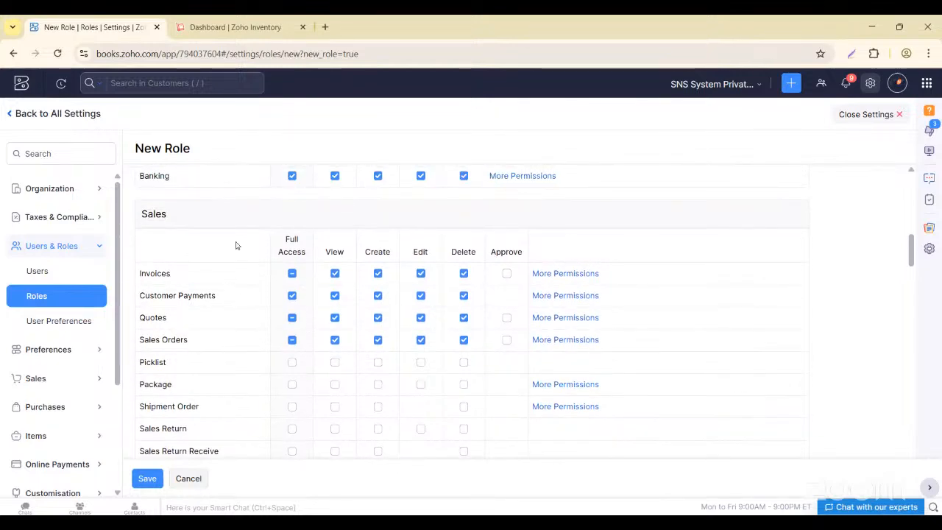
{"action": "scroll", "coordinate": [317, 300], "scroll_direction": "up", "scroll_amount": 3}
{"action": "scroll", "coordinate": [317, 300], "scroll_direction": "down", "scroll_amount": 4}
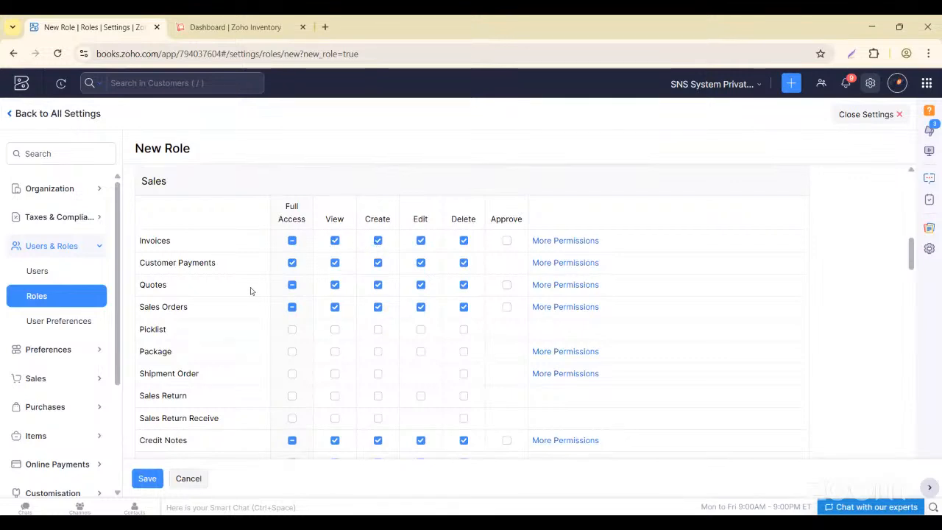
{"action": "scroll", "coordinate": [291, 358], "scroll_direction": "down", "scroll_amount": 3}
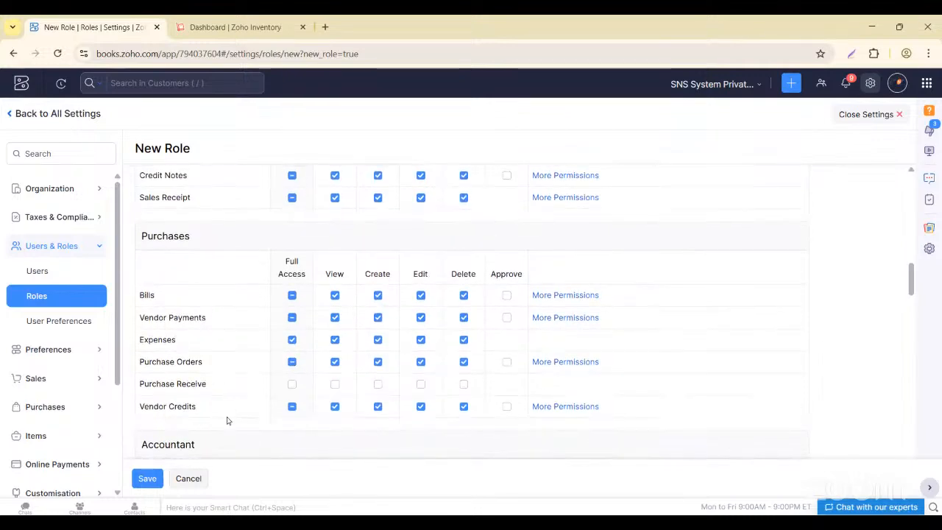
{"action": "scroll", "coordinate": [228, 421], "scroll_direction": "down", "scroll_amount": 15}
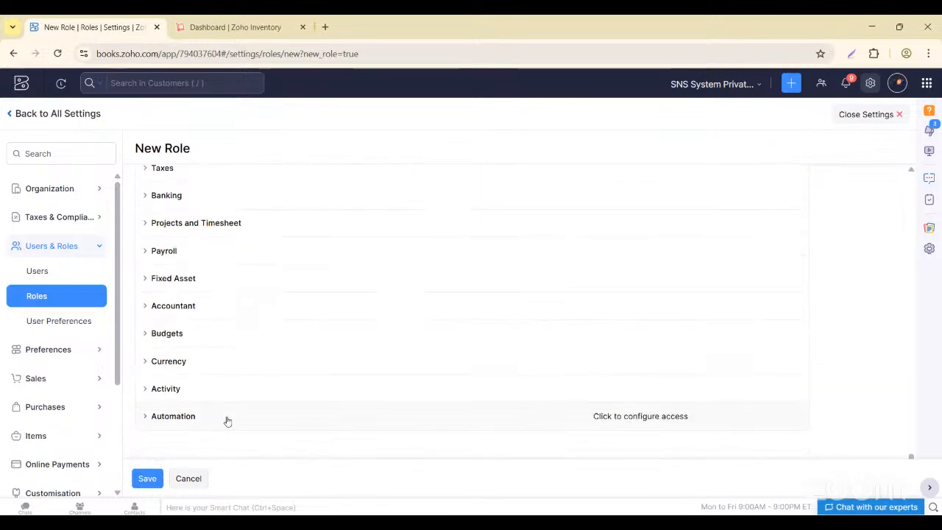
- Save the Sales Executive role, check the Users list, then close Settings
{"action": "left_click", "coordinate": [147, 478]}
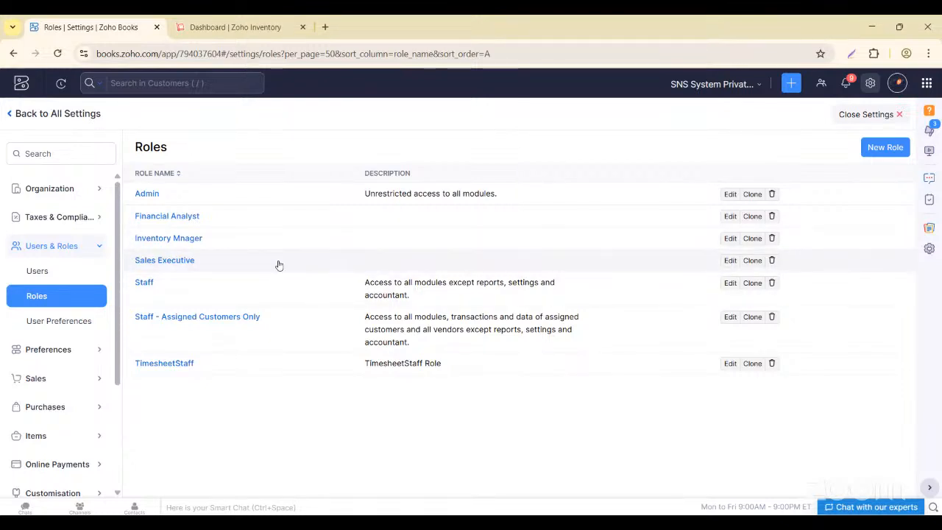
{"action": "left_click", "coordinate": [37, 272]}
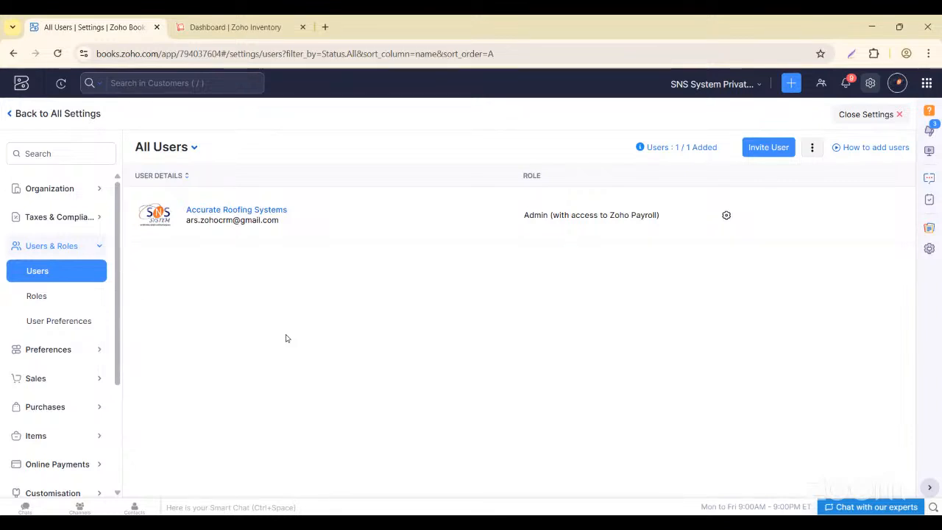
{"action": "scroll", "coordinate": [63, 379], "scroll_direction": "down", "scroll_amount": 2}
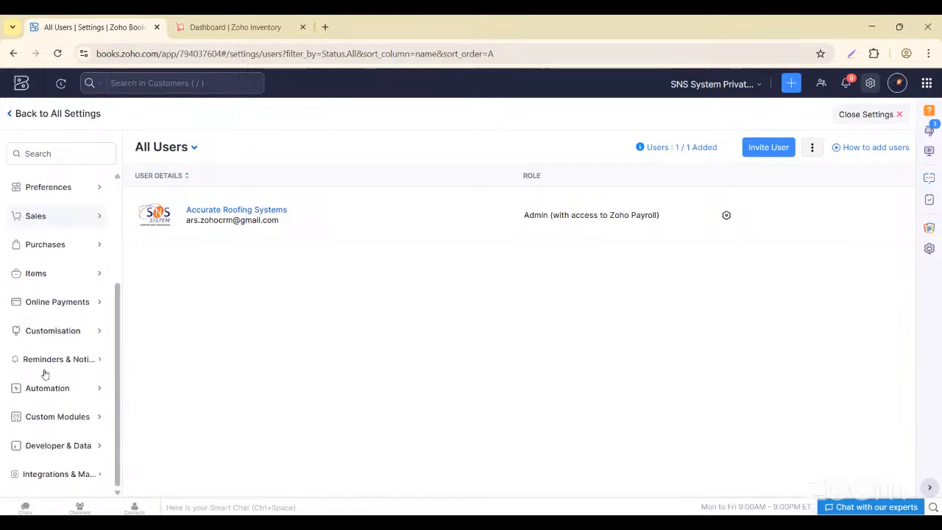
{"action": "left_click", "coordinate": [892, 114]}
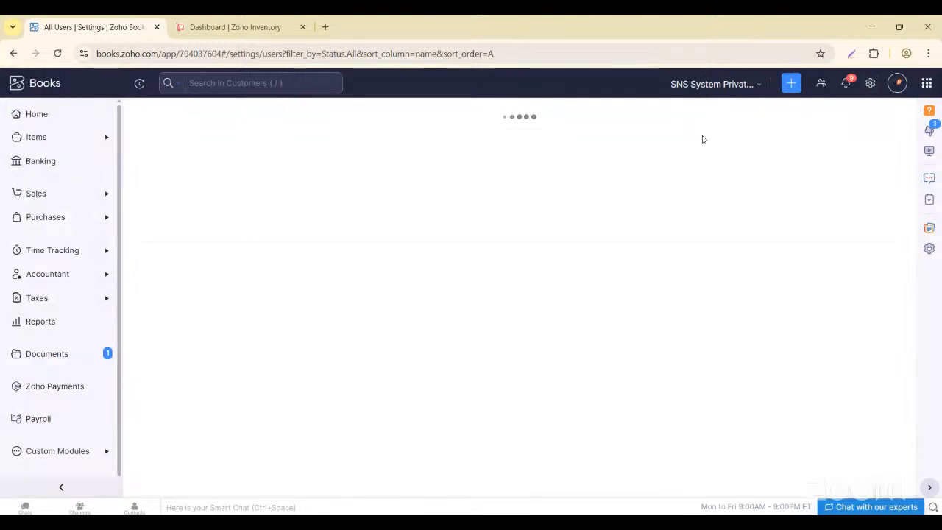
- Search reports for 'audit' and open the Activity Logs & Audit Trail report
{"action": "mouse_move", "coordinate": [12, 356]}
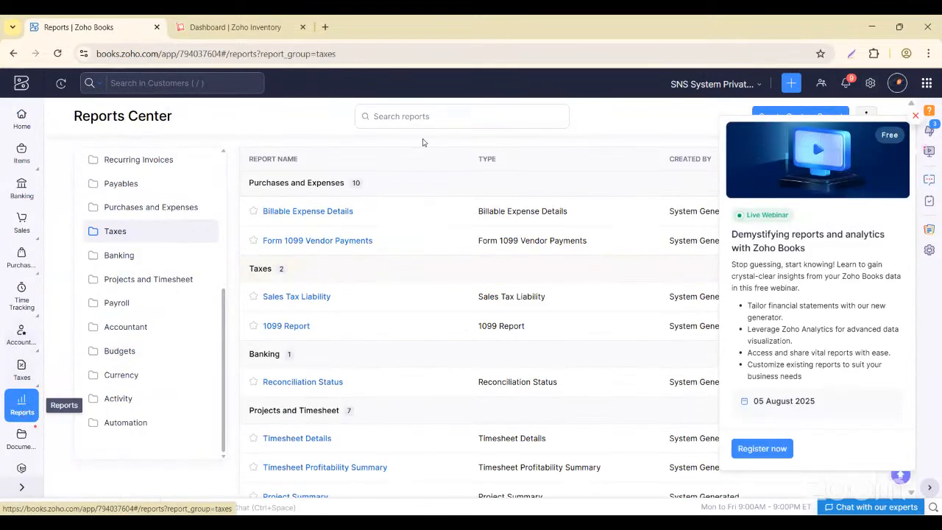
{"action": "left_click", "coordinate": [424, 116]}
{"action": "type", "text": "audit"}
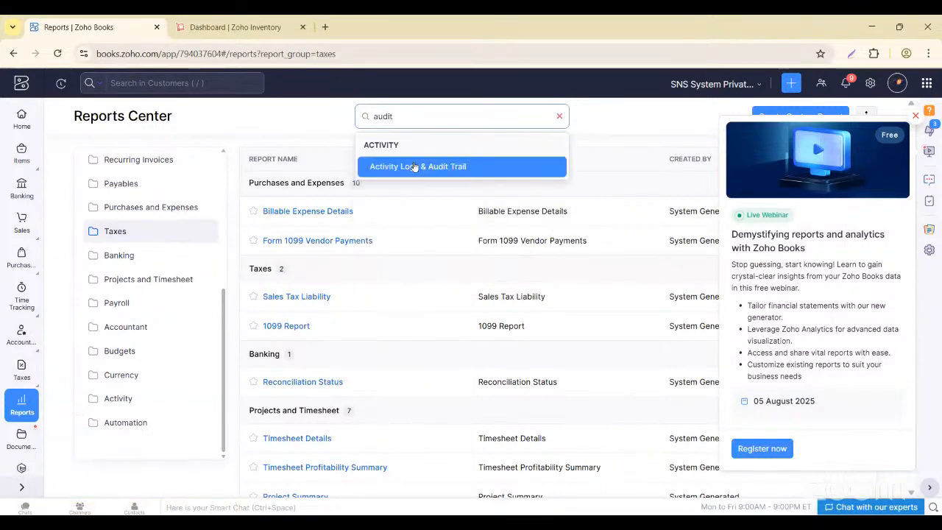
{"action": "left_click", "coordinate": [414, 167]}
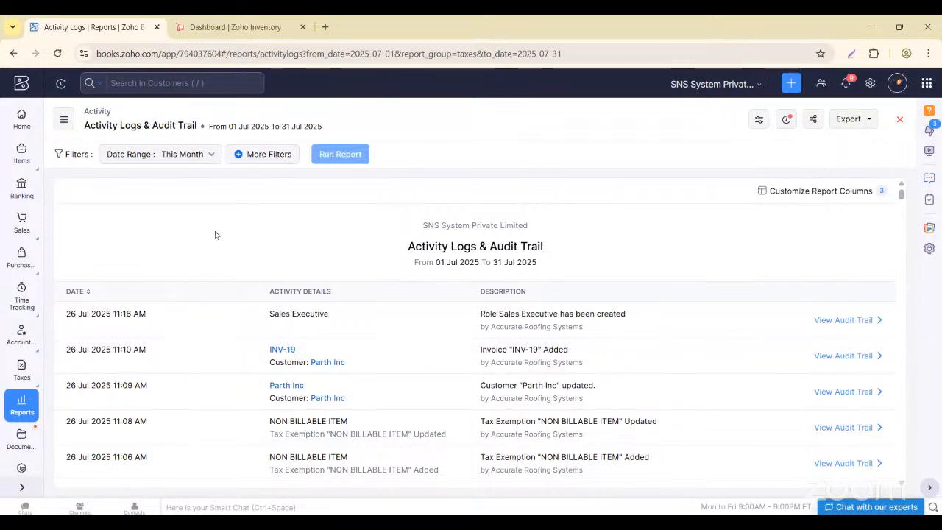
- Keep the date range at This Month and add a User 'is not in' filter
{"action": "left_click", "coordinate": [202, 156]}
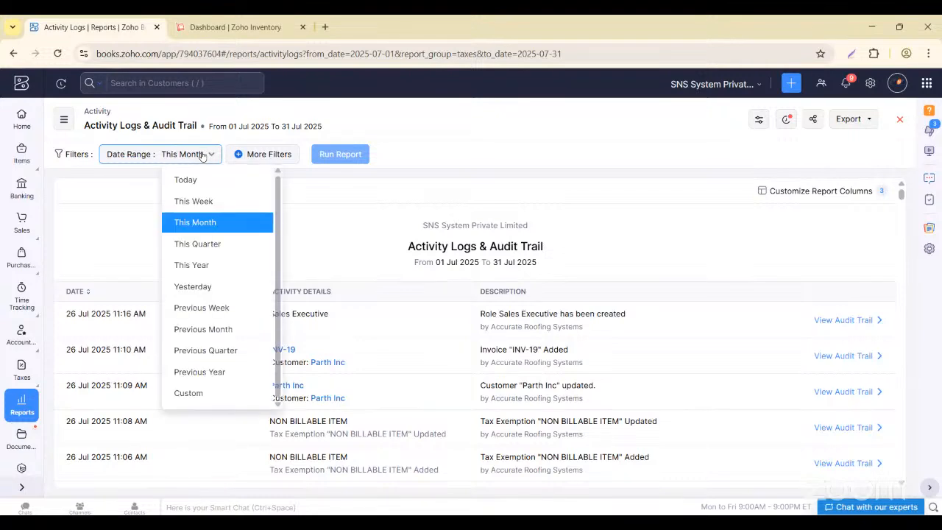
{"action": "left_click", "coordinate": [119, 223]}
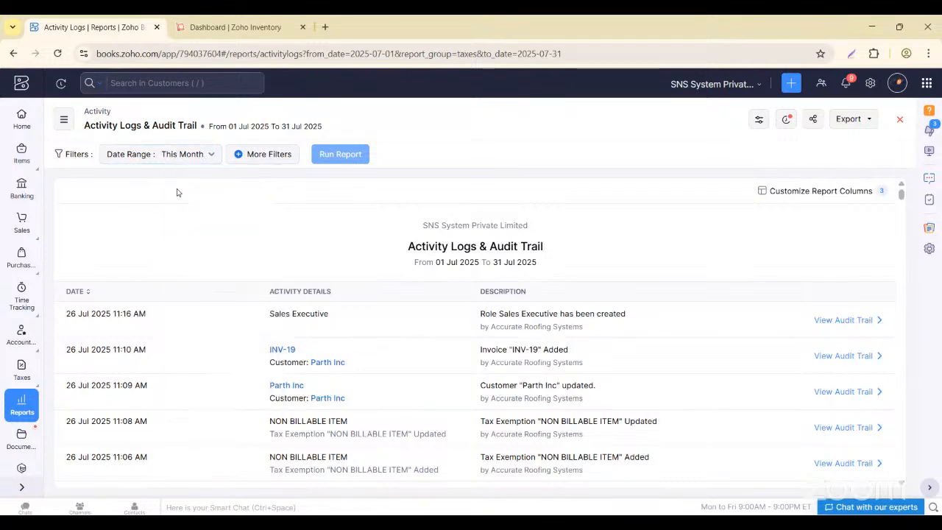
{"action": "left_click", "coordinate": [245, 162]}
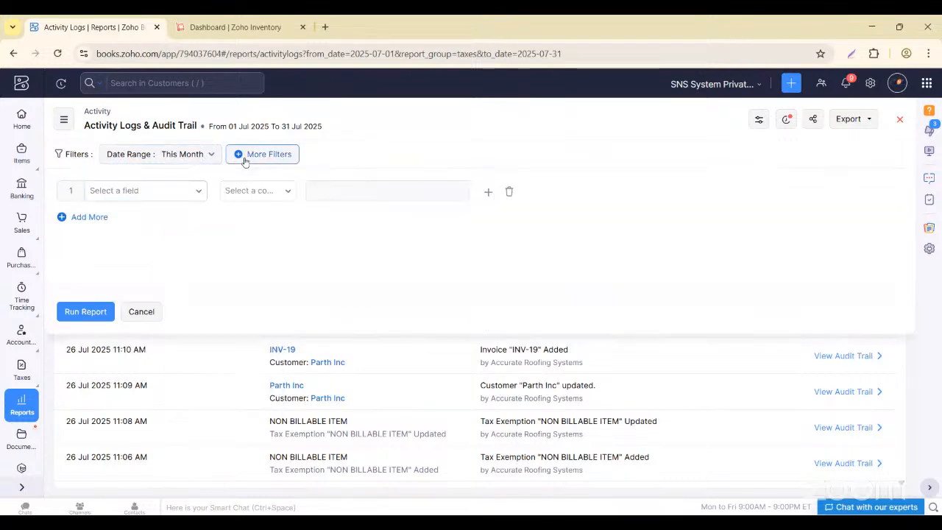
{"action": "left_click", "coordinate": [177, 195]}
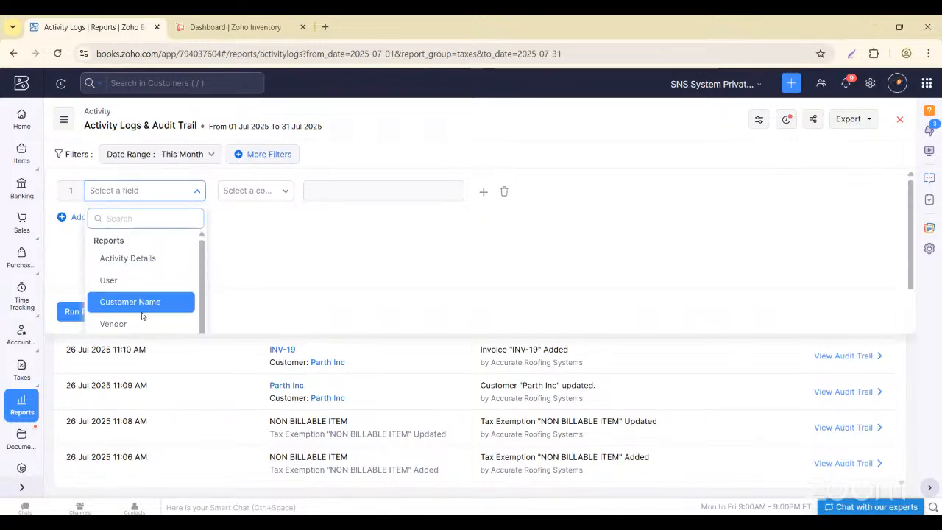
{"action": "left_click", "coordinate": [259, 192]}
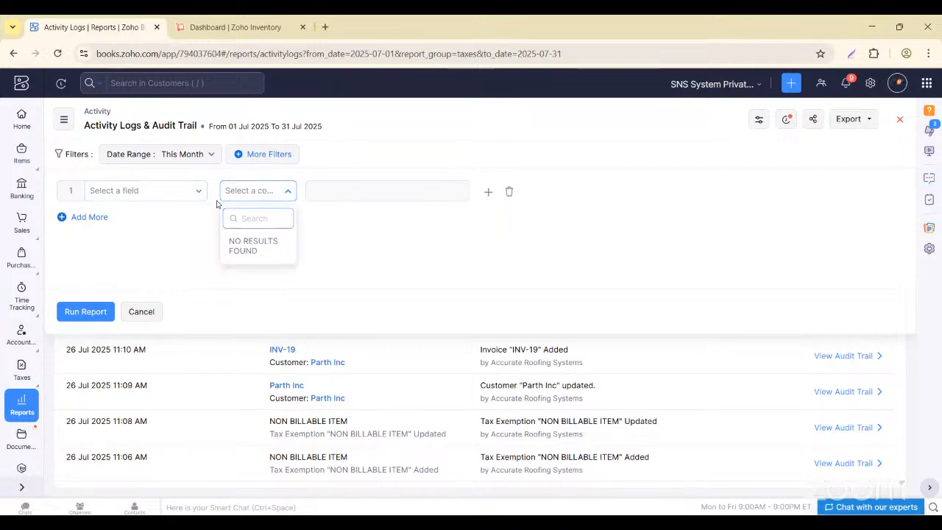
{"action": "left_click", "coordinate": [249, 190]}
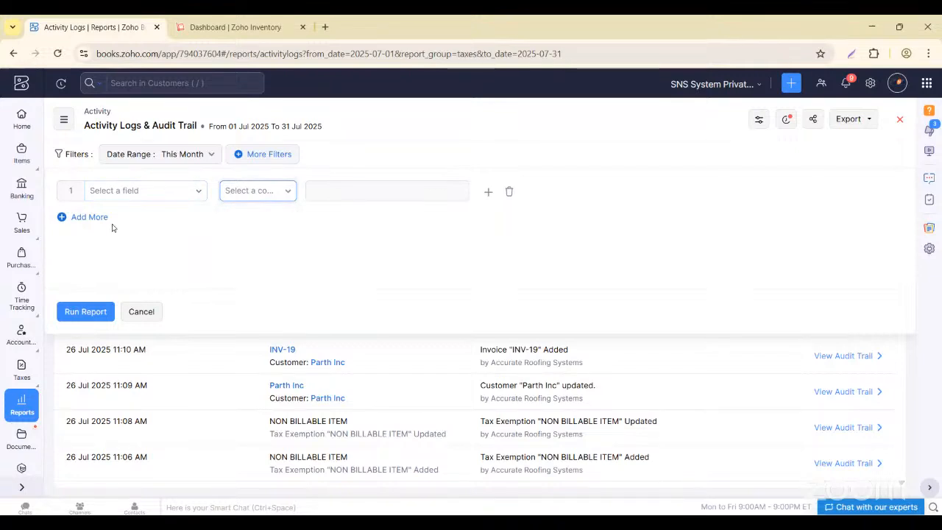
{"action": "left_click", "coordinate": [144, 195]}
{"action": "left_click", "coordinate": [111, 279]}
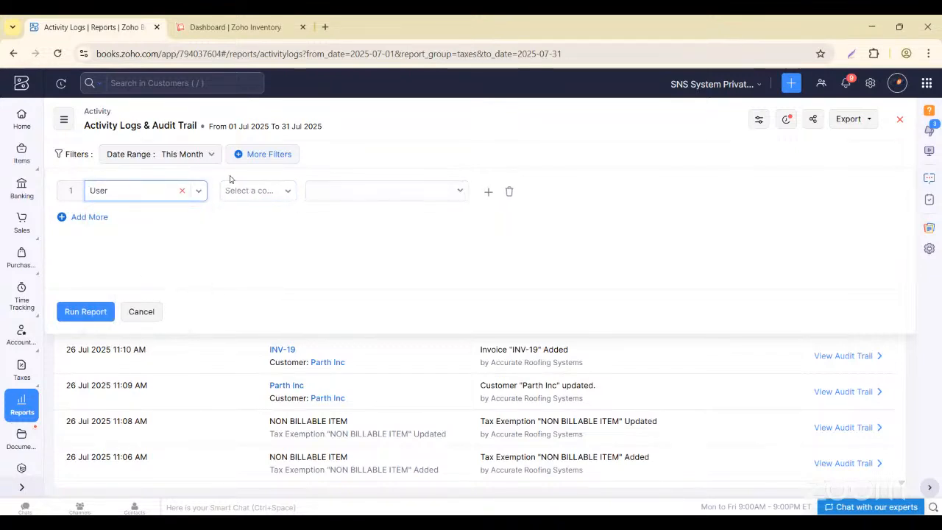
{"action": "left_click", "coordinate": [255, 191]}
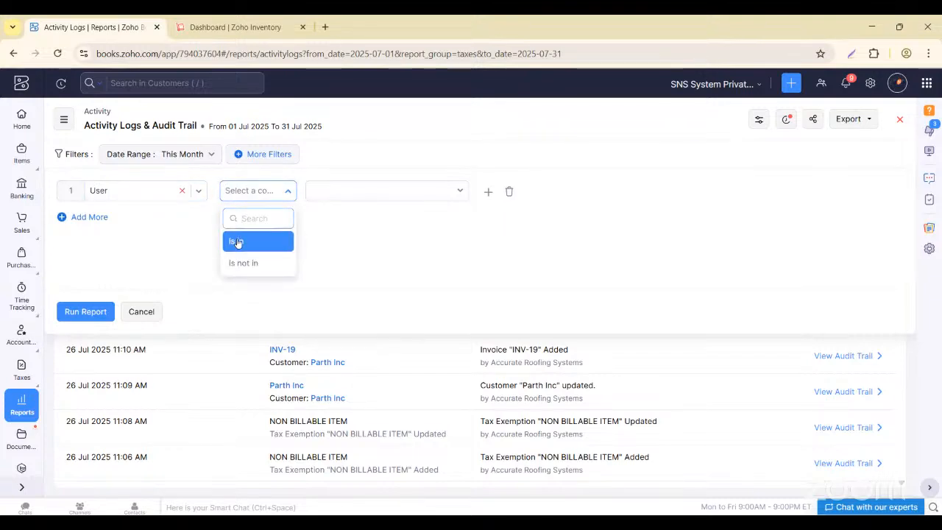
{"action": "left_click", "coordinate": [255, 263]}
{"action": "left_click", "coordinate": [324, 192]}
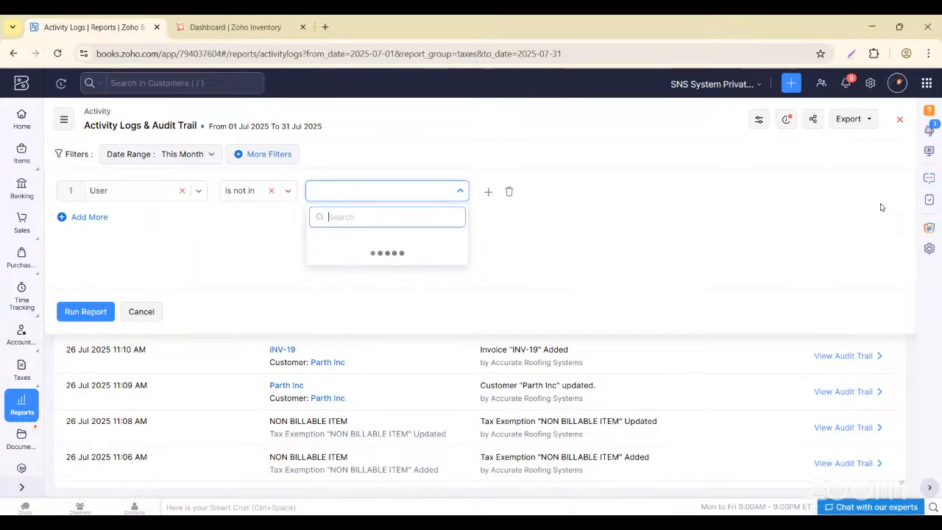
{"action": "left_click", "coordinate": [140, 313]}
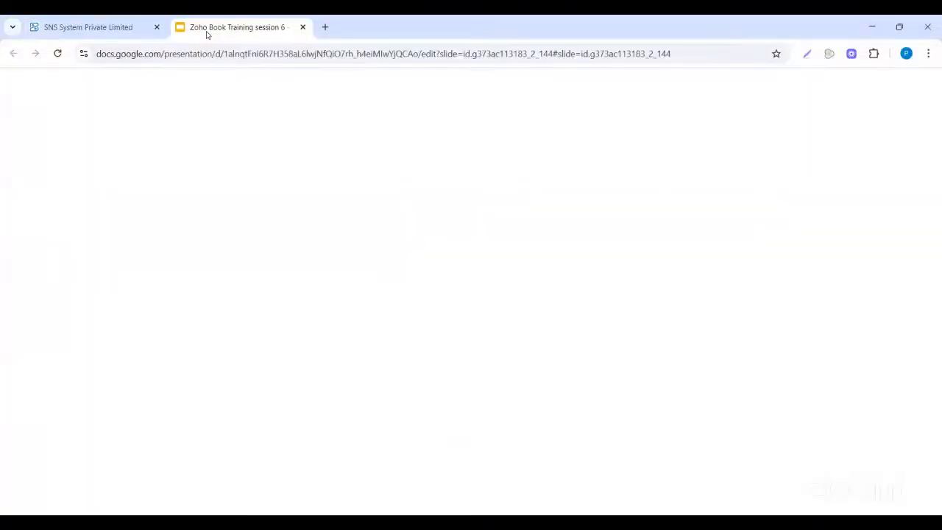
- Present the Table of Contents slide (slide 3) as a full-screen slideshow
{"action": "left_click", "coordinate": [82, 288]}
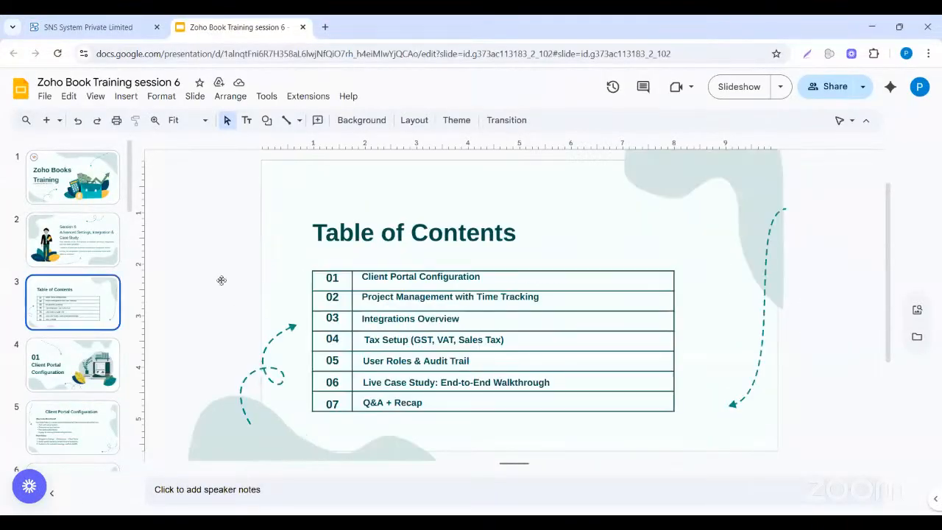
{"action": "left_click", "coordinate": [731, 89]}
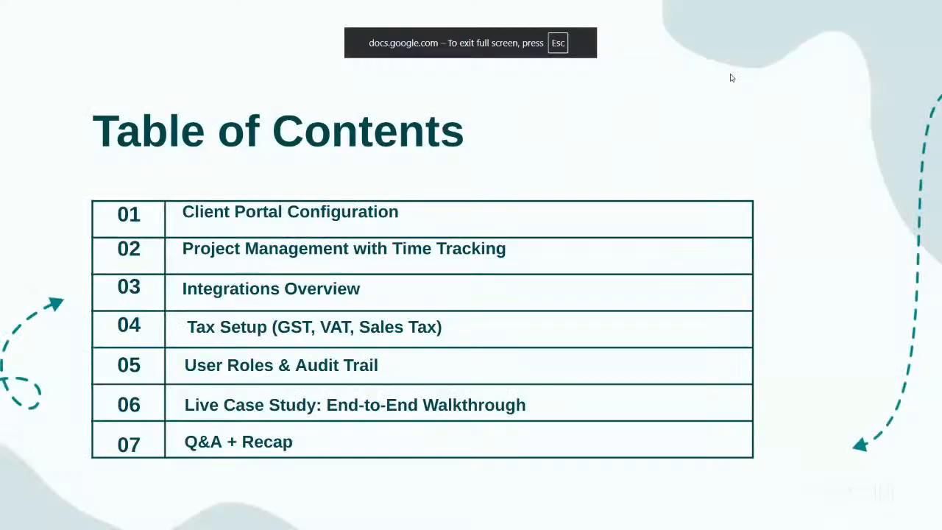